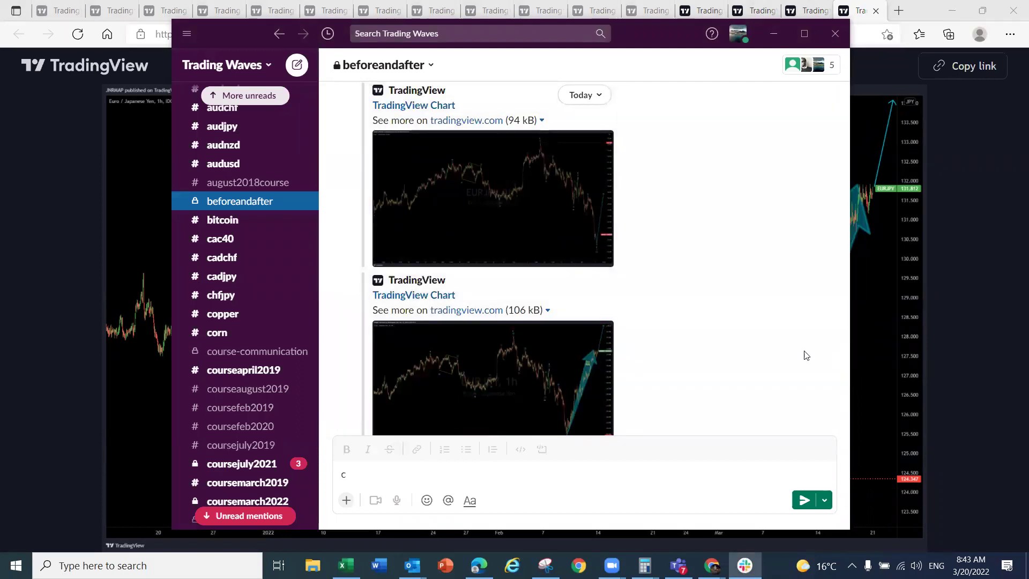
Put Slack and Edge out of the way, switch to Chrome, and open the full-size daily EURJPY chart from the Trading Waves page
{"action": "left_click", "coordinate": [777, 34]}
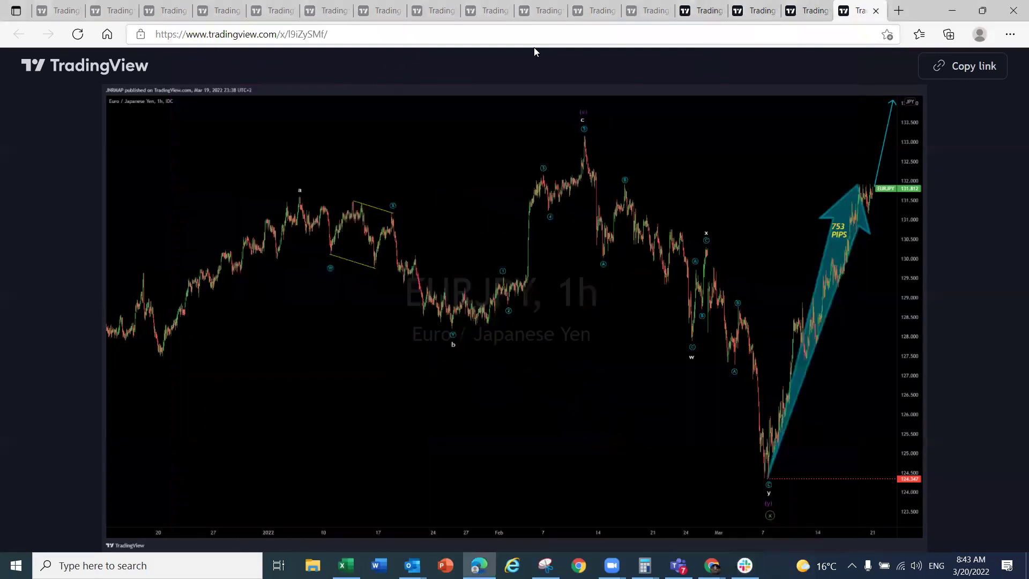
{"action": "left_click", "coordinate": [947, 12]}
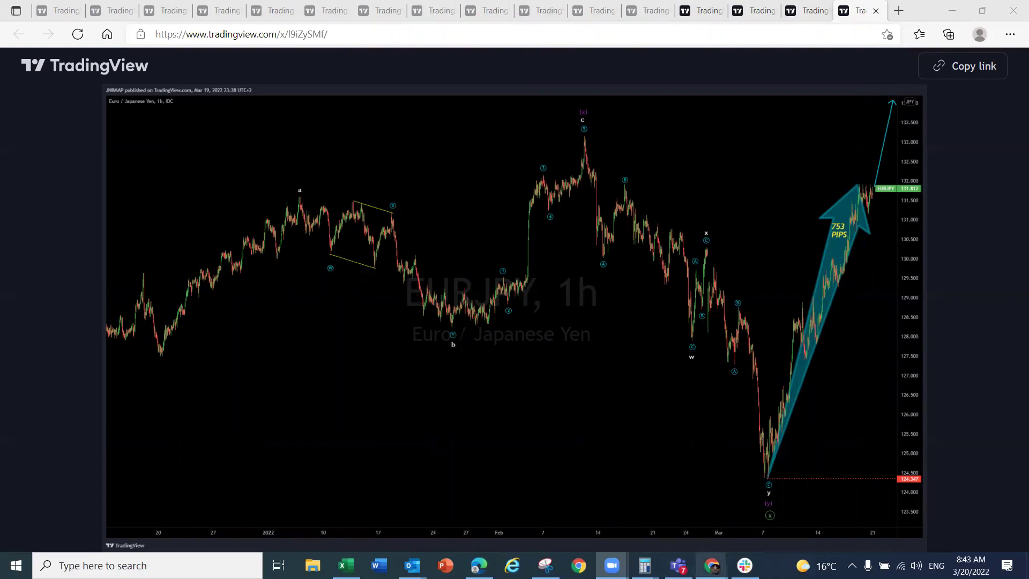
{"action": "mouse_move", "coordinate": [711, 565]}
{"action": "left_click", "coordinate": [789, 515]}
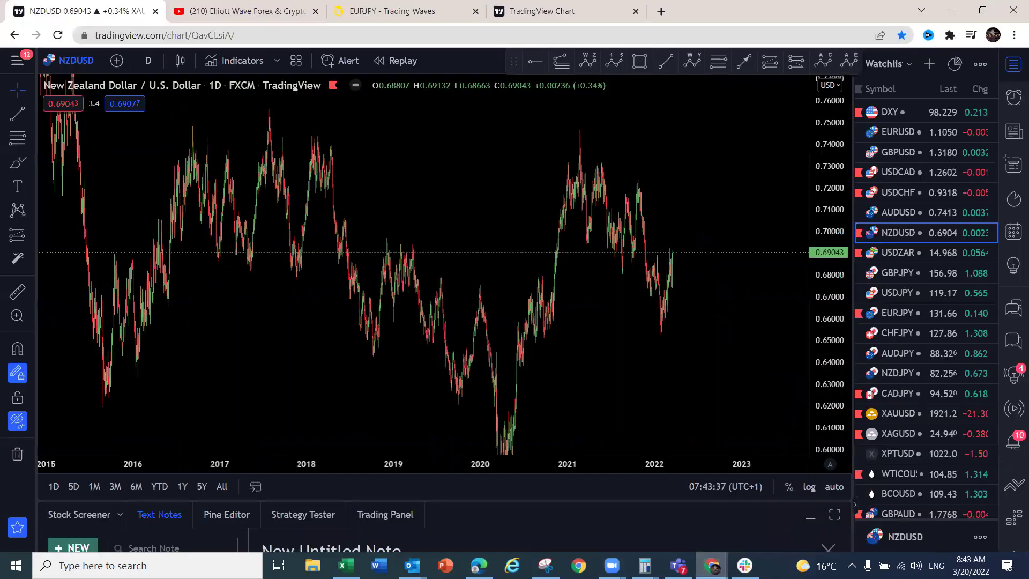
{"action": "left_click", "coordinate": [408, 11]}
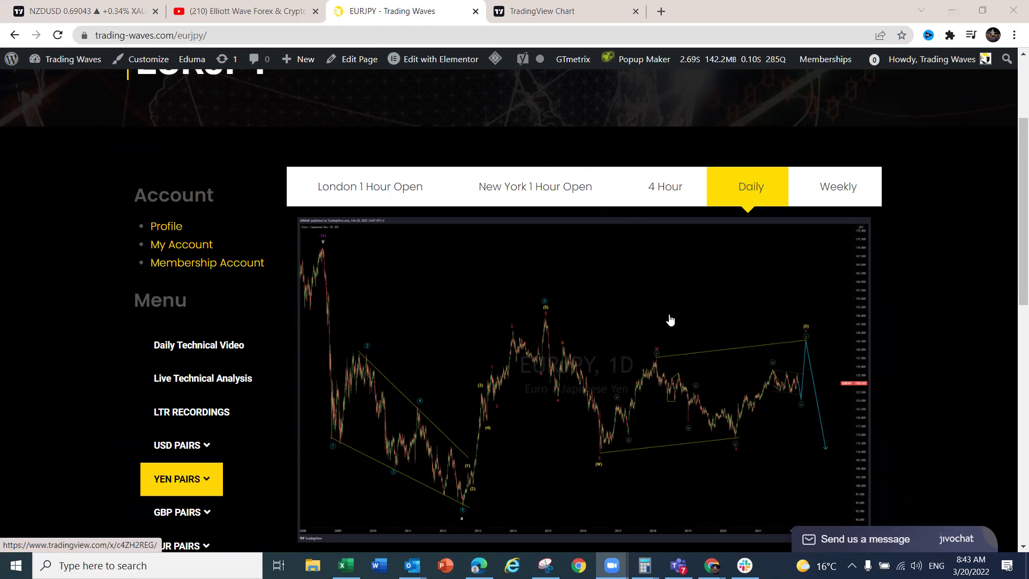
{"action": "left_click", "coordinate": [659, 339]}
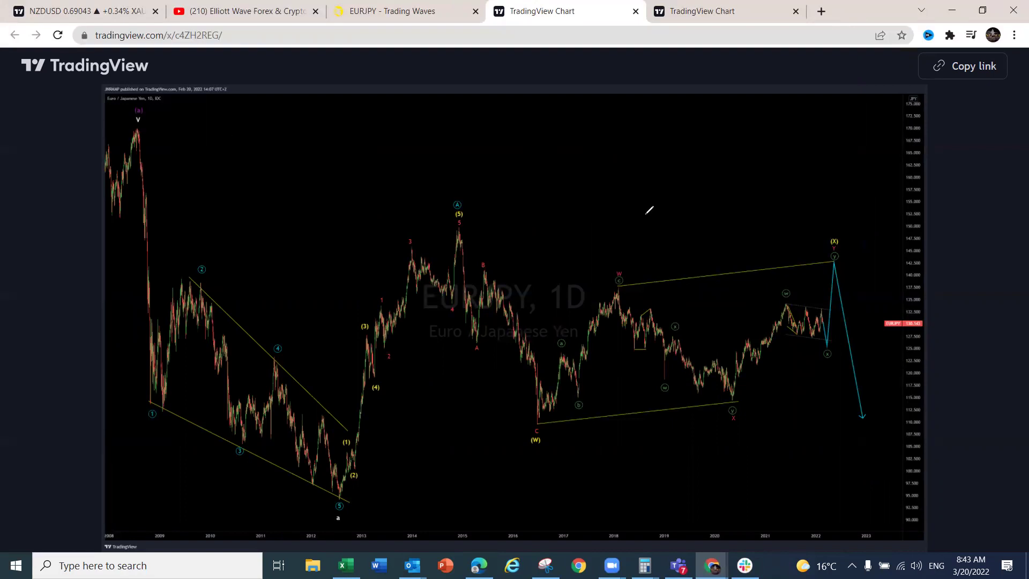
Trace the projected dip to wave x and the rally toward (X) on the daily EURJPY chart, and clear the marking
{"action": "key", "text": "ctrl+2"}
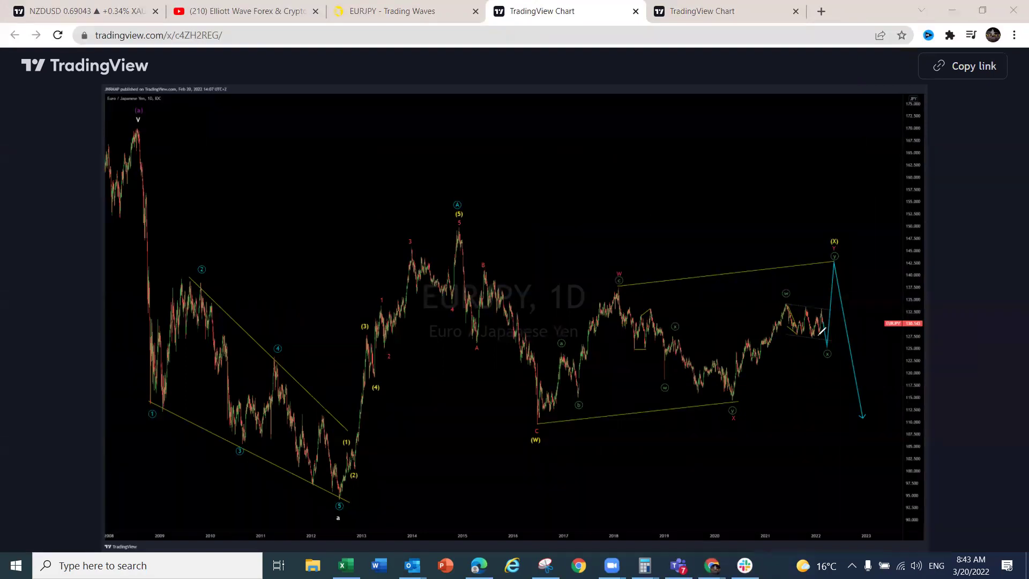
{"action": "mouse_move", "coordinate": [827, 321]}
{"action": "left_mouse_down"}
{"action": "mouse_move", "coordinate": [831, 343]}
{"action": "mouse_move", "coordinate": [830, 295]}
{"action": "left_mouse_up"}
{"action": "left_click_drag", "start_coordinate": [832, 261], "coordinate": [831, 255]}
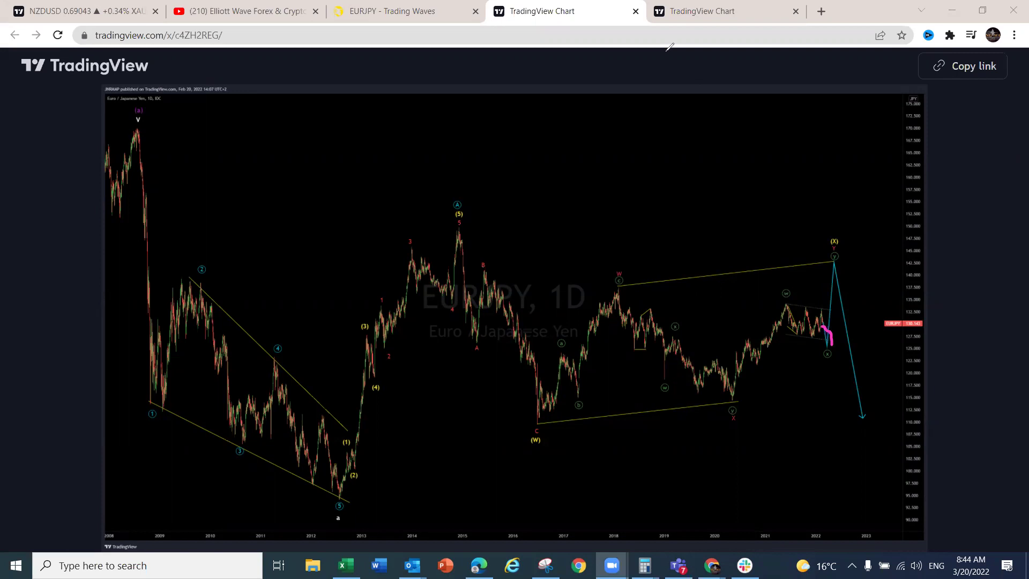
{"action": "mouse_move", "coordinate": [820, 327]}
{"action": "left_mouse_down"}
{"action": "mouse_move", "coordinate": [827, 347]}
{"action": "mouse_move", "coordinate": [836, 263]}
{"action": "left_mouse_up"}
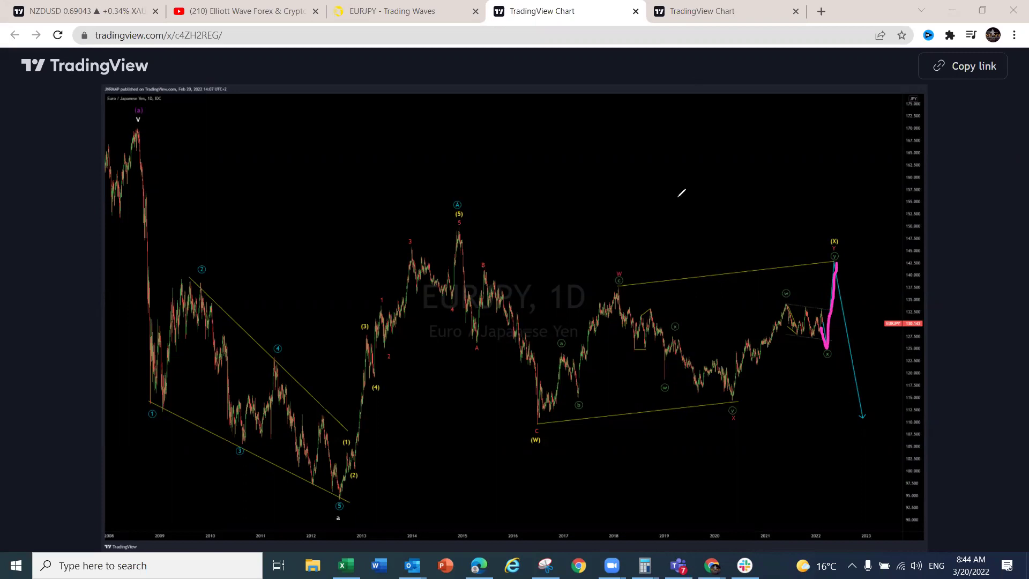
{"action": "key", "text": "ctrl+z"}
{"action": "left_click", "coordinate": [810, 324]}
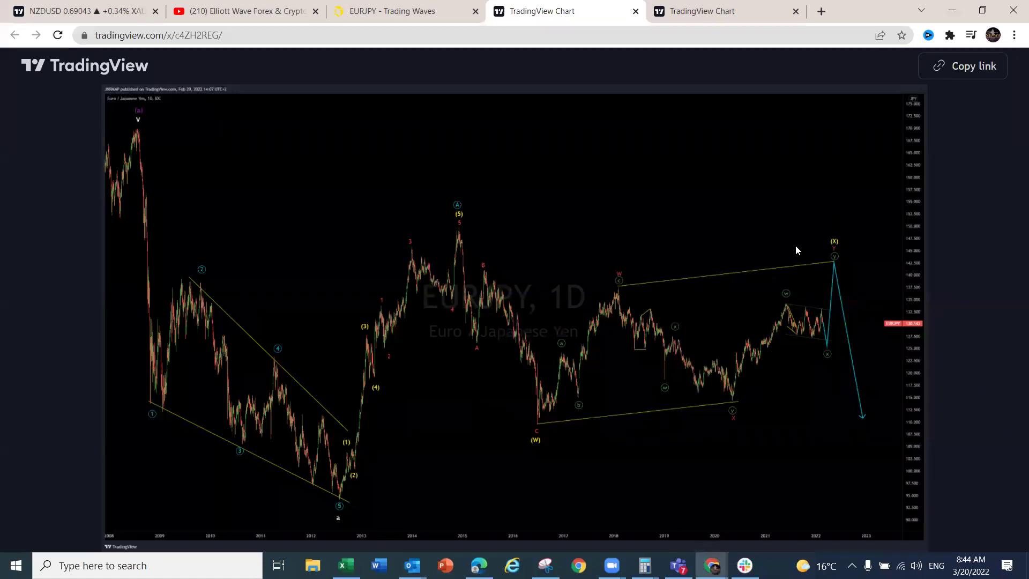
Display the live daily EURJPY chart from the watchlist, covering price action from mid-2018 to 2022
{"action": "left_click", "coordinate": [45, 13]}
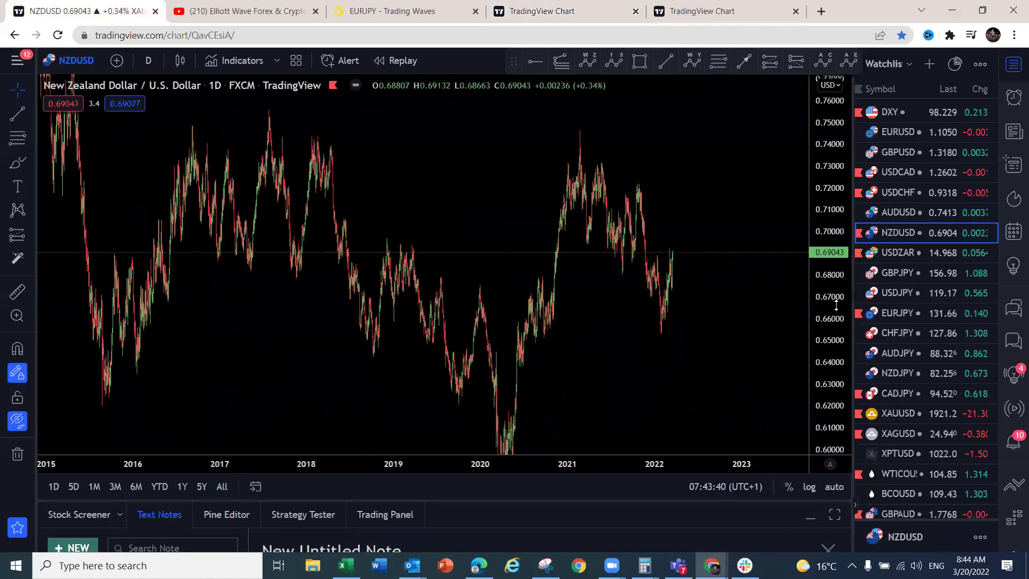
{"action": "left_click", "coordinate": [868, 313]}
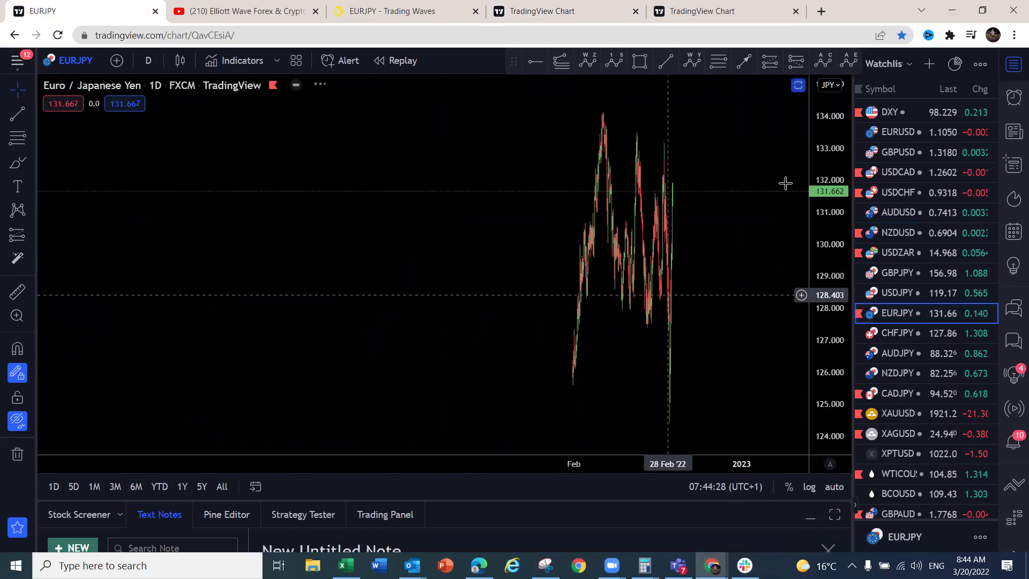
{"action": "scroll", "coordinate": [754, 363], "scroll_direction": "up", "scroll_amount": 2}
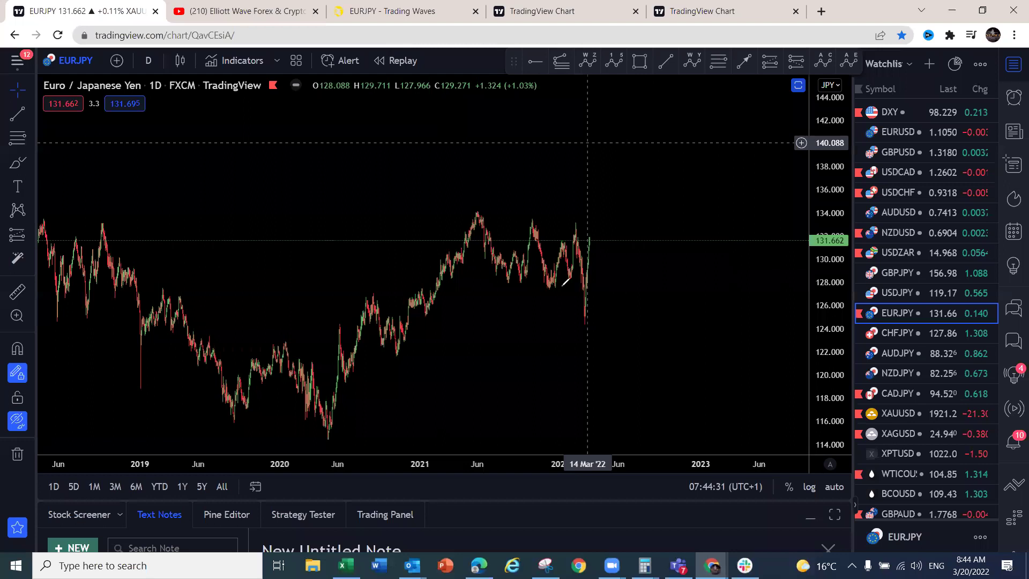
Mark the late-2021 lows and highs with horizontal strokes, trace the early-2022 drop and rebound, and undo the rebound stroke
{"action": "left_click_drag", "start_coordinate": [513, 283], "coordinate": [549, 283]}
{"action": "mouse_move", "coordinate": [534, 224]}
{"action": "left_mouse_down"}
{"action": "mouse_move", "coordinate": [576, 225]}
{"action": "mouse_move", "coordinate": [584, 321]}
{"action": "left_mouse_up"}
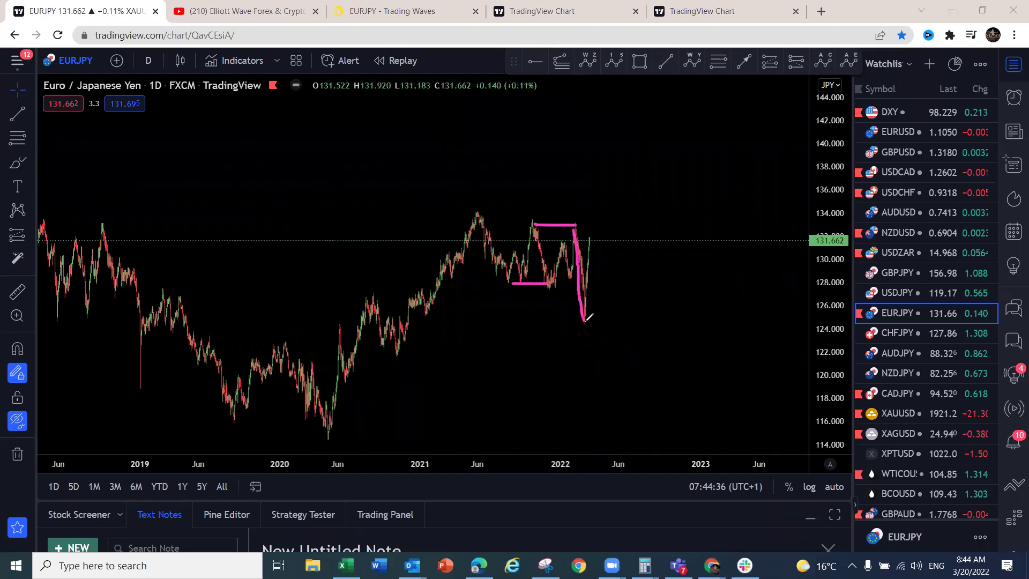
{"action": "key", "text": "ctrl+z"}
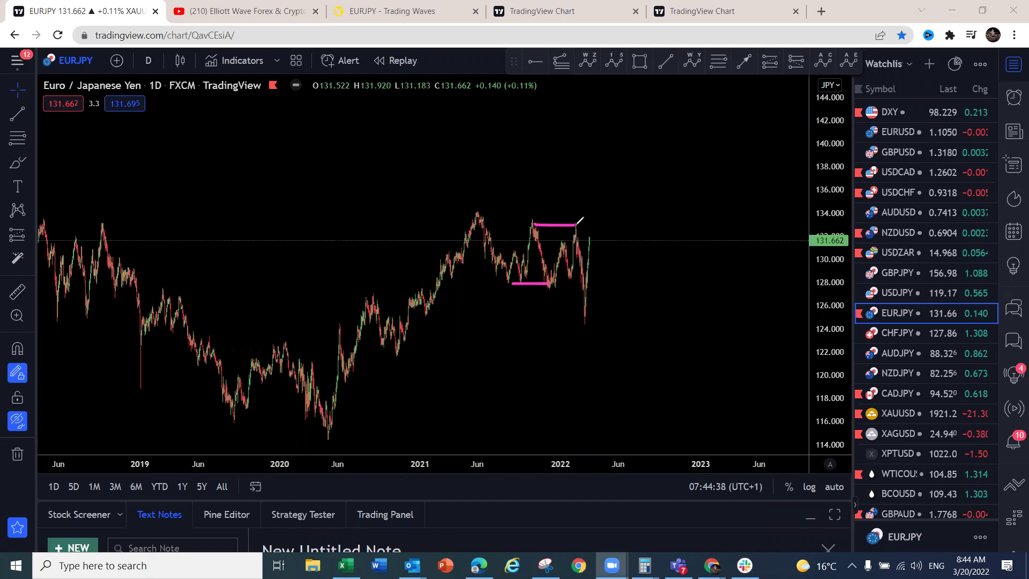
{"action": "mouse_move", "coordinate": [583, 261]}
{"action": "left_mouse_down"}
{"action": "mouse_move", "coordinate": [585, 321]}
{"action": "mouse_move", "coordinate": [594, 238]}
{"action": "left_mouse_up"}
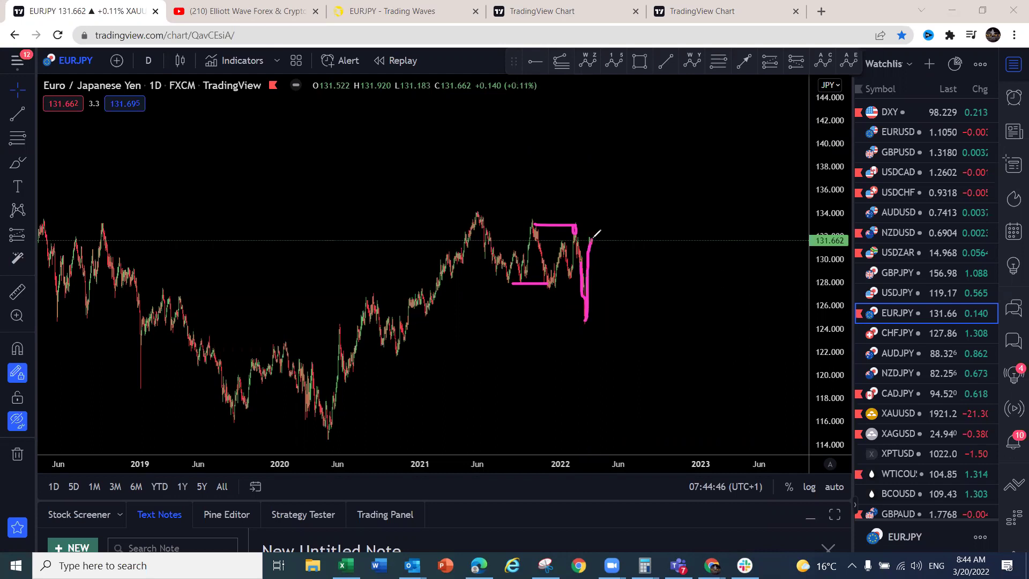
{"action": "key", "text": "ctrl+z"}
{"action": "key", "text": "ctrl+z"}
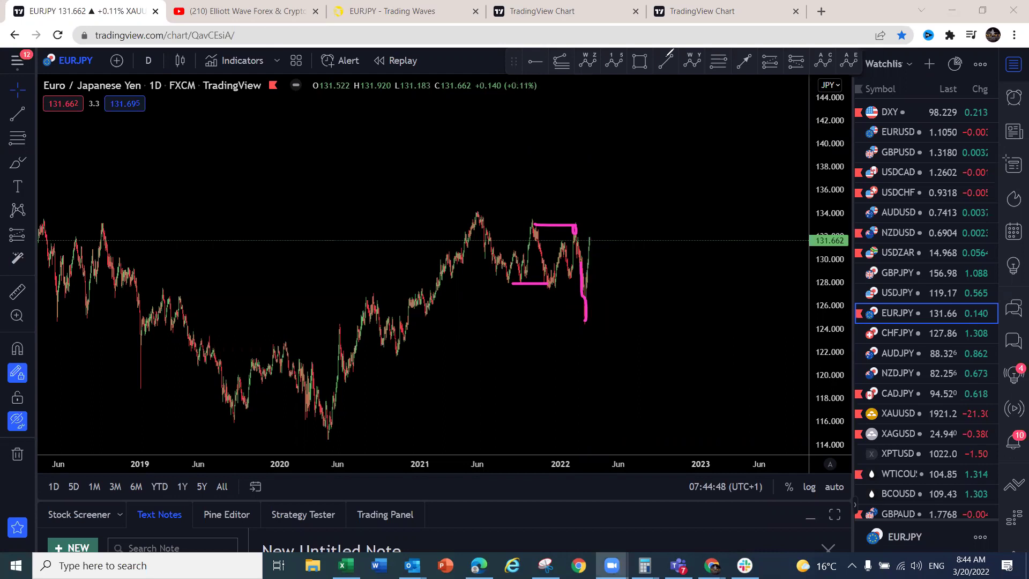
Sketch the corrective path from the mid-2021 peak and the projected rally beyond 136.000, and clear all the drawings
{"action": "left_click_drag", "start_coordinate": [470, 215], "coordinate": [479, 215]}
{"action": "mouse_move", "coordinate": [512, 248]}
{"action": "left_mouse_down"}
{"action": "mouse_move", "coordinate": [525, 270]}
{"action": "mouse_move", "coordinate": [572, 228]}
{"action": "mouse_move", "coordinate": [589, 315]}
{"action": "mouse_move", "coordinate": [597, 230]}
{"action": "mouse_move", "coordinate": [597, 256]}
{"action": "mouse_move", "coordinate": [614, 268]}
{"action": "mouse_move", "coordinate": [615, 180]}
{"action": "left_mouse_up"}
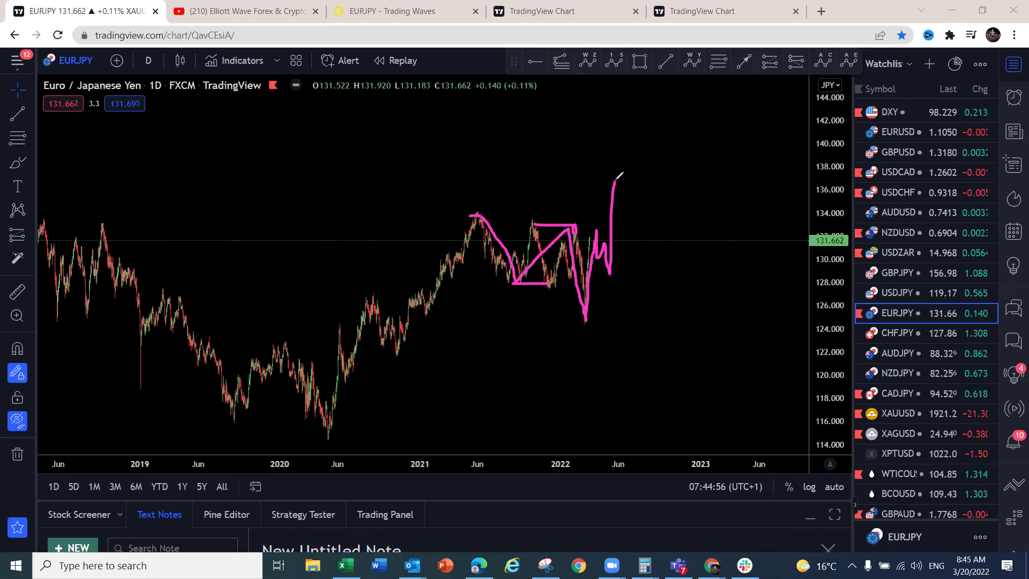
{"action": "left_click_drag", "start_coordinate": [593, 231], "coordinate": [621, 246]}
{"action": "left_click_drag", "start_coordinate": [615, 180], "coordinate": [621, 131]}
{"action": "key", "text": "Escape"}
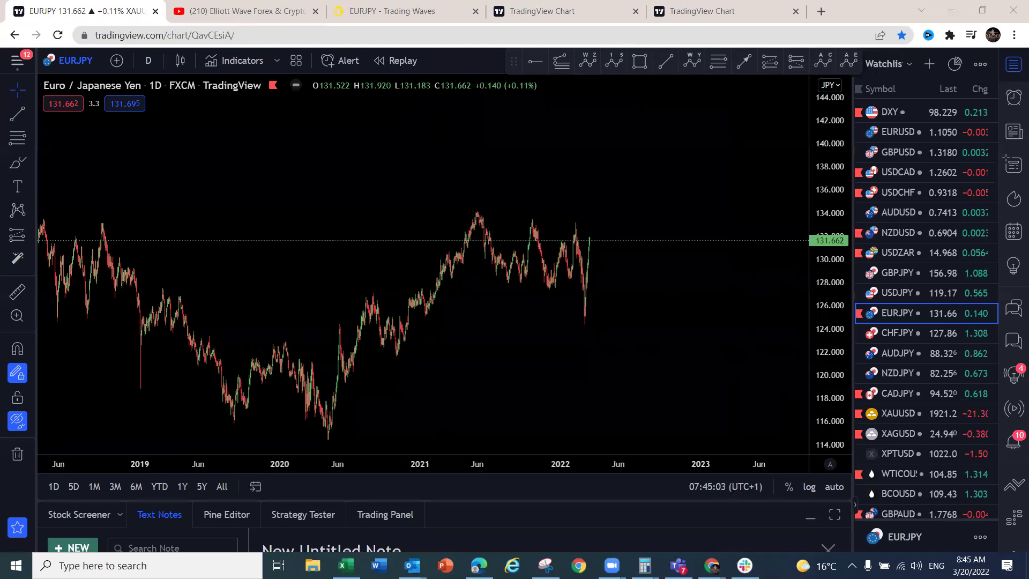
Switch to Slack and open the "USDJPY 1H Before" chart link in the beforeandafter channel
{"action": "key", "text": "alt+Tab"}
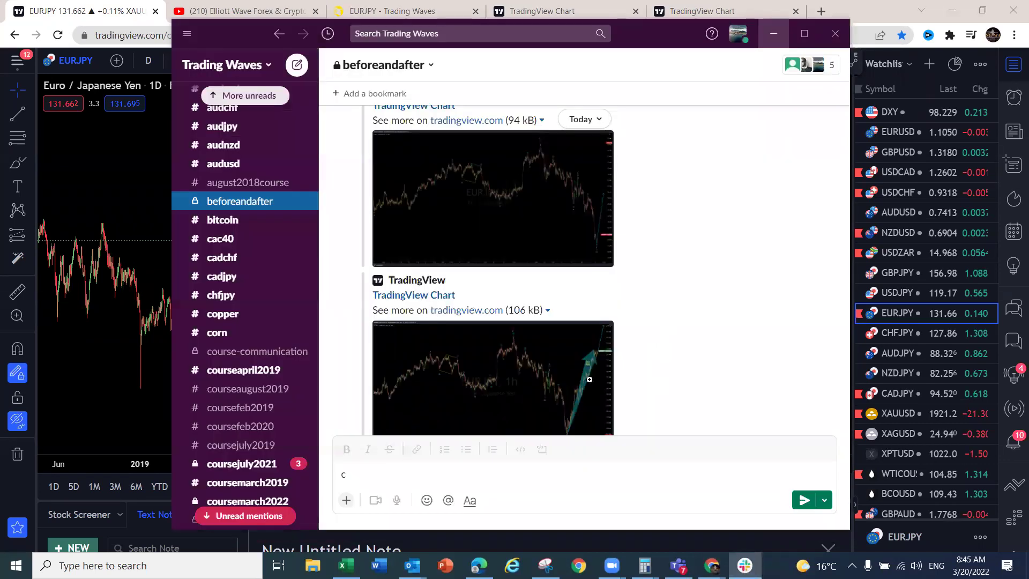
{"action": "scroll", "coordinate": [591, 385], "scroll_direction": "up", "scroll_amount": 3}
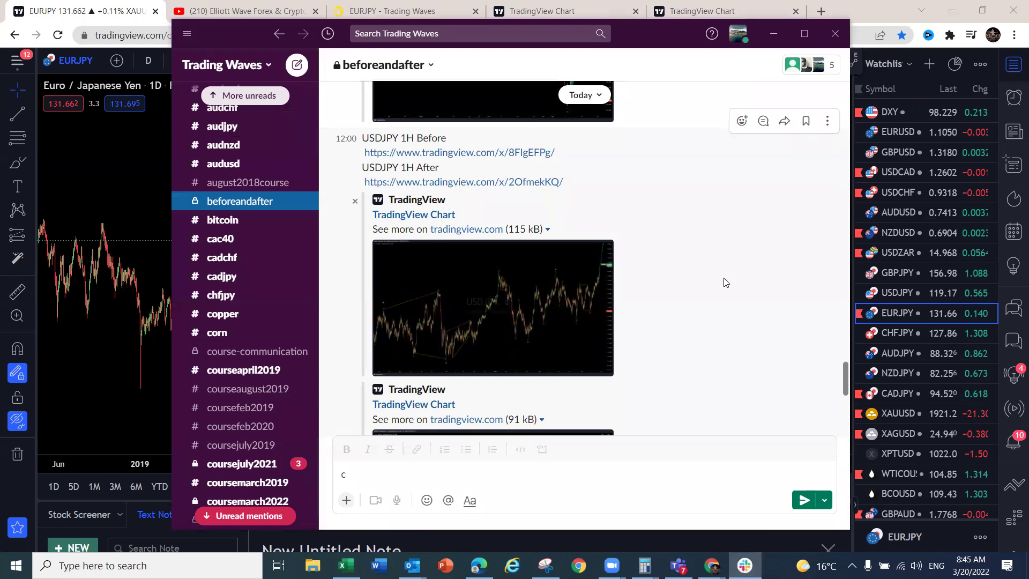
{"action": "left_click", "coordinate": [465, 153]}
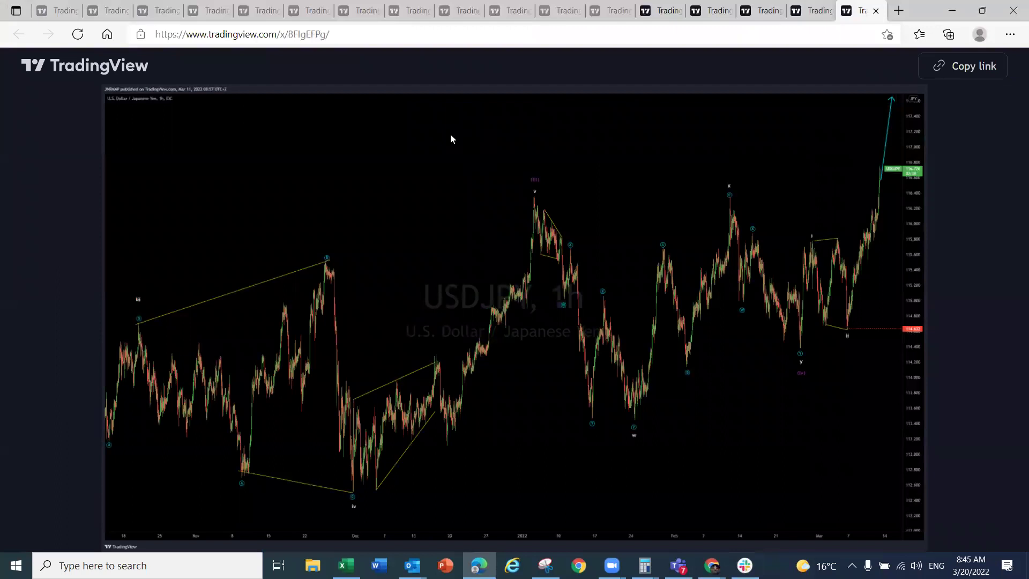
Mark the projected upside arrow and trace the rally from the wave ii low on the USDJPY chart, and clear the marks
{"action": "left_click_drag", "start_coordinate": [882, 177], "coordinate": [900, 52]}
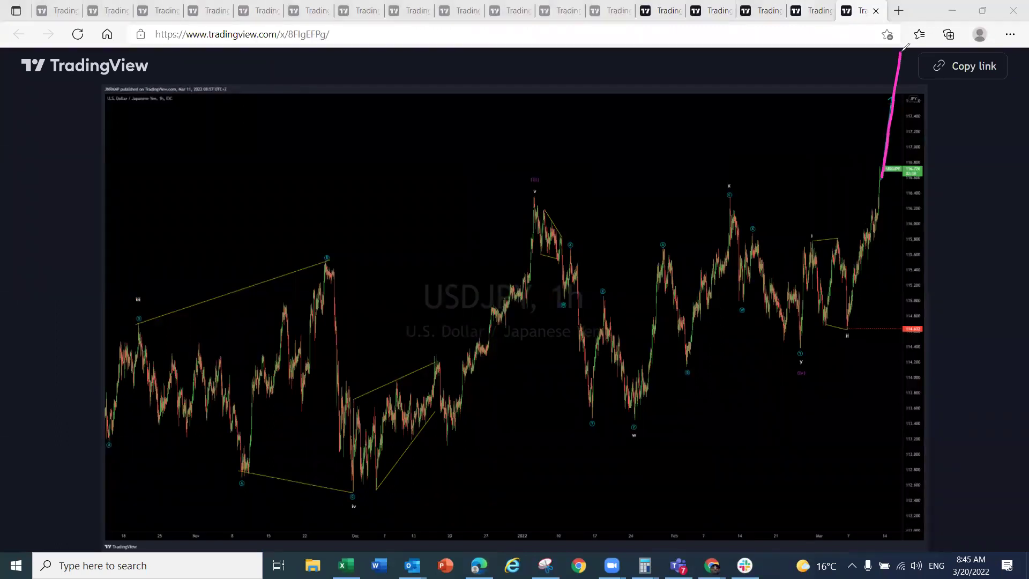
{"action": "left_click_drag", "start_coordinate": [850, 334], "coordinate": [893, 150]}
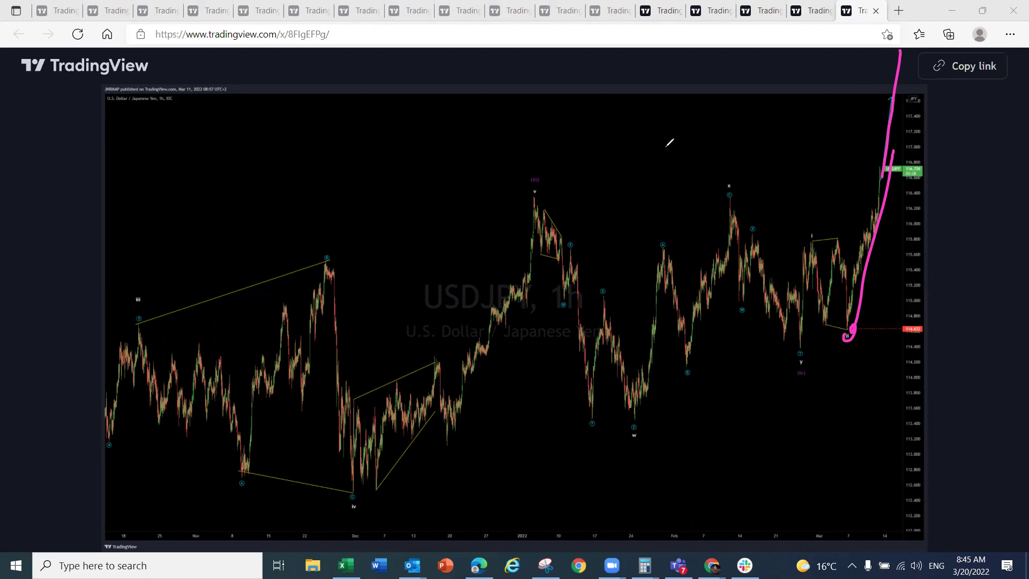
{"action": "key", "text": "Escape"}
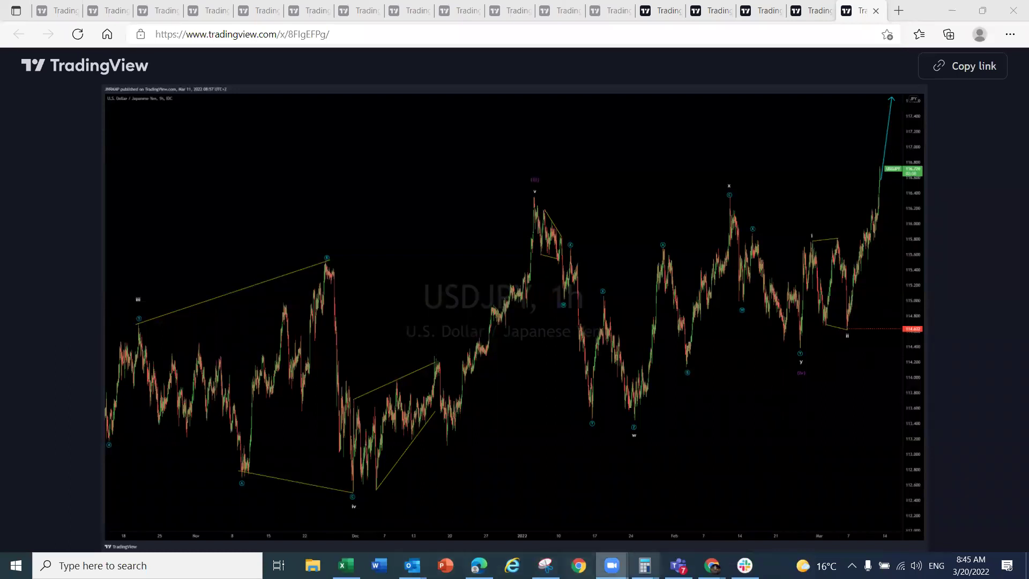
Return to Slack and open the "USDJPY 1H After" chart link
{"action": "mouse_move", "coordinate": [745, 565]}
{"action": "left_click", "coordinate": [737, 509]}
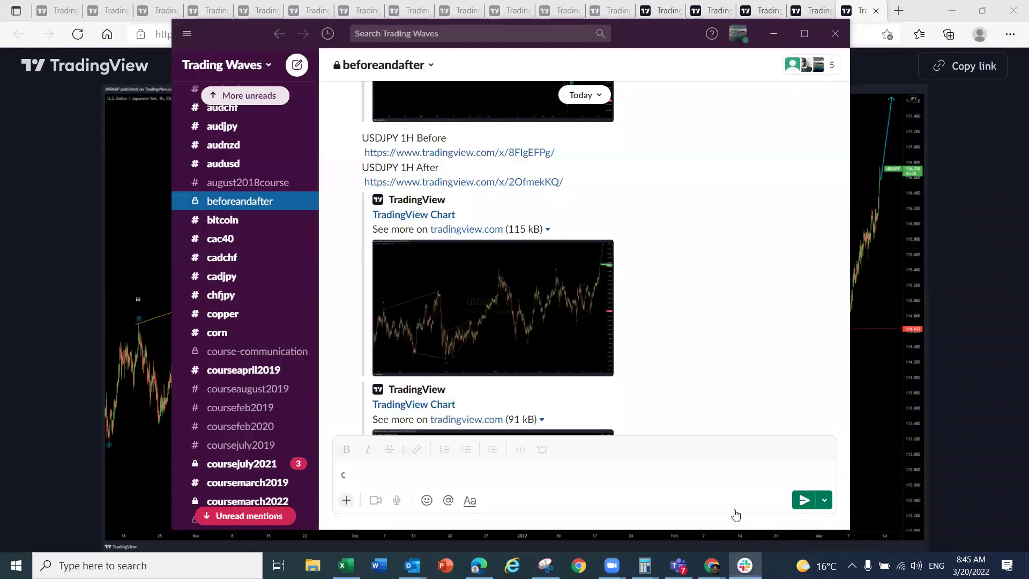
{"action": "left_click", "coordinate": [458, 183]}
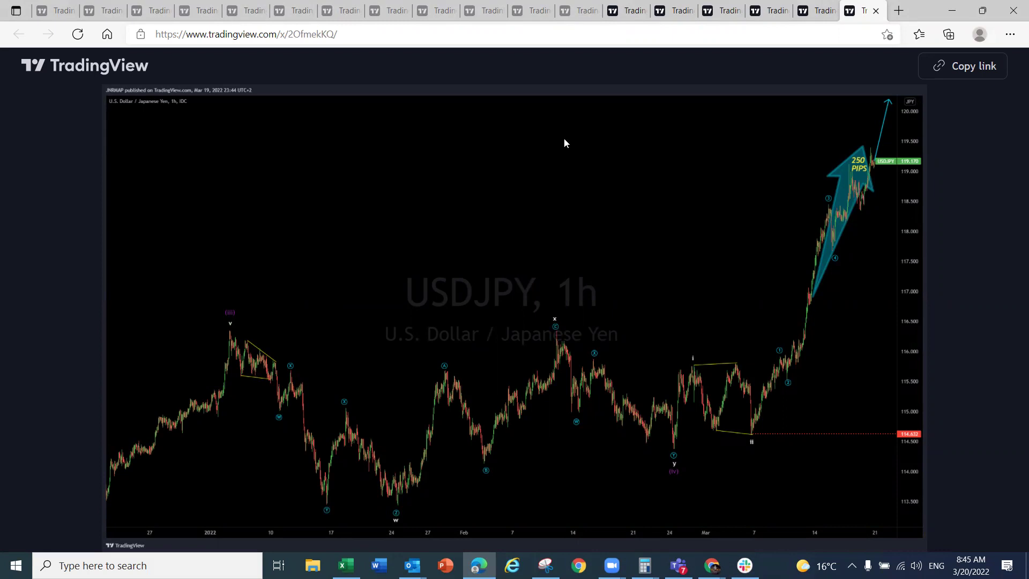
{"action": "right_click", "coordinate": [448, 183]}
{"action": "left_click", "coordinate": [716, 311]}
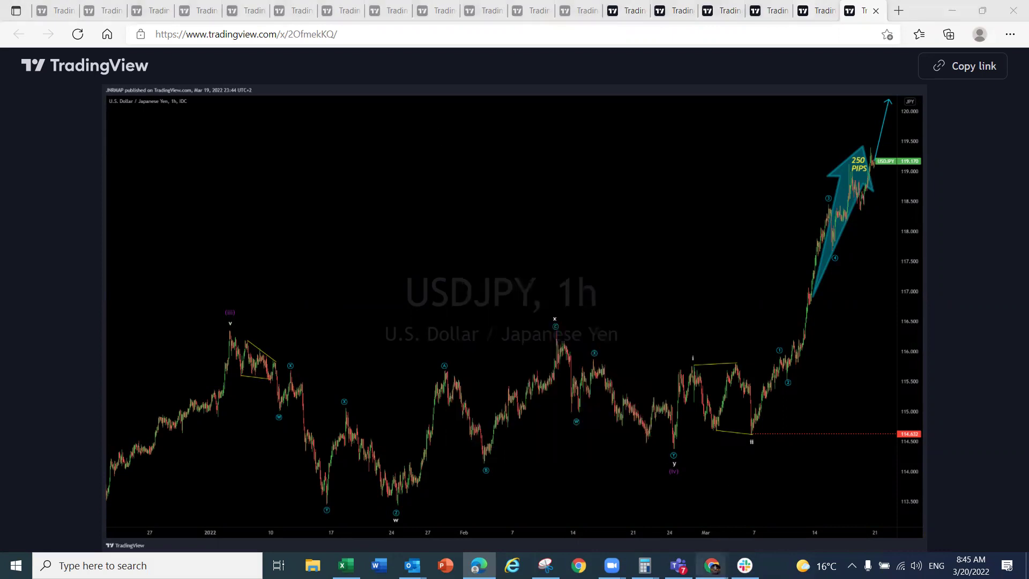
Switch to Chrome and open the USDJPY page from the yen pairs on the Trading Waves site
{"action": "mouse_move", "coordinate": [711, 565]}
{"action": "left_click", "coordinate": [784, 506]}
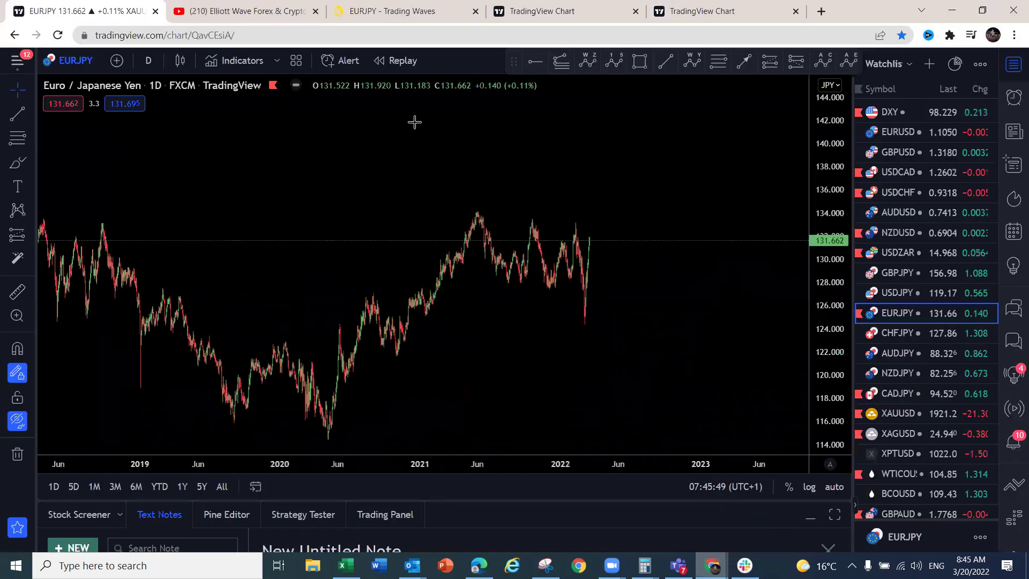
{"action": "left_click", "coordinate": [391, 11]}
{"action": "scroll", "coordinate": [195, 471], "scroll_direction": "down", "scroll_amount": 1}
{"action": "mouse_move", "coordinate": [190, 370]}
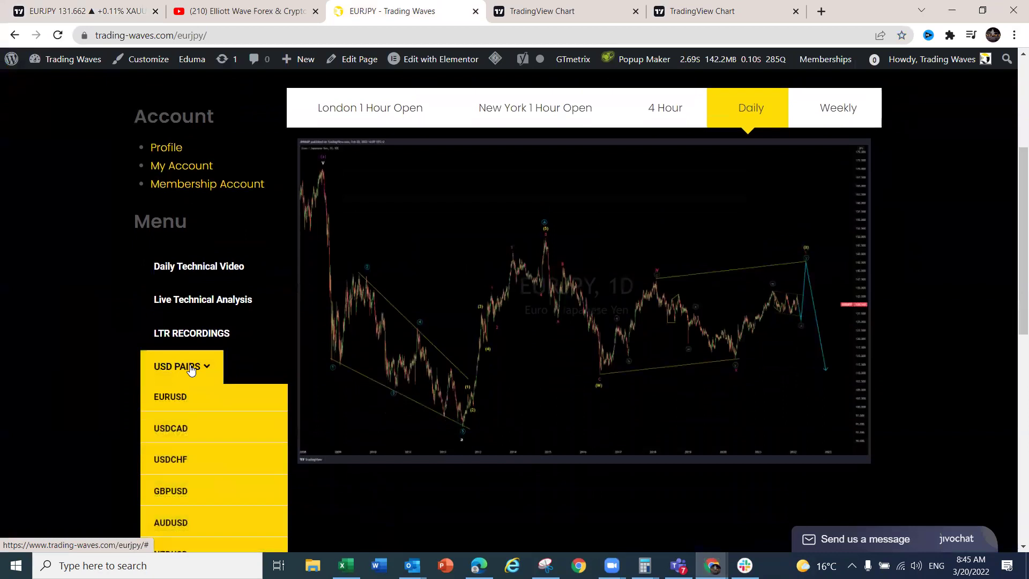
{"action": "scroll", "coordinate": [176, 487], "scroll_direction": "down", "scroll_amount": 1}
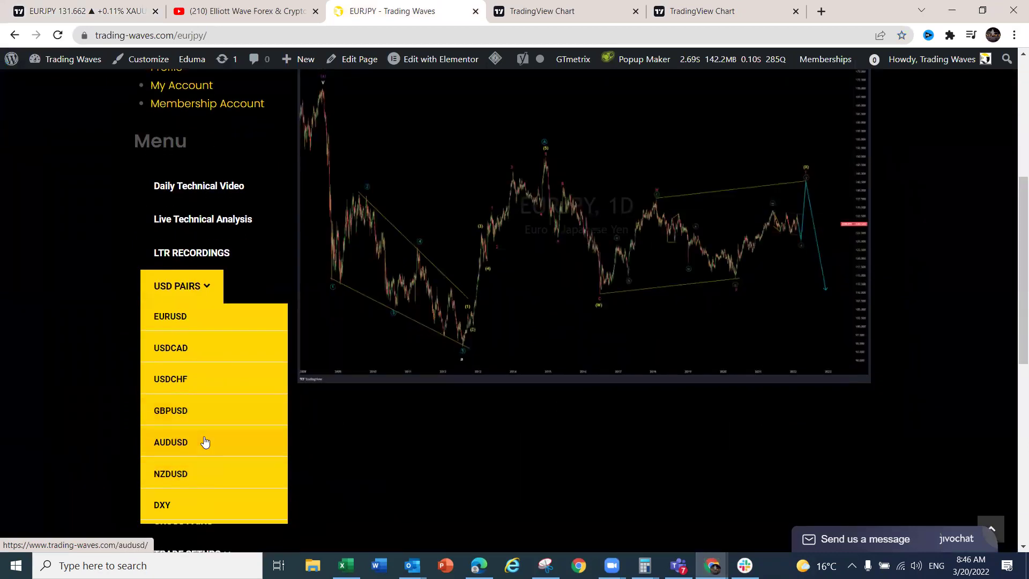
{"action": "mouse_move", "coordinate": [182, 319]}
{"action": "left_click", "coordinate": [186, 349]}
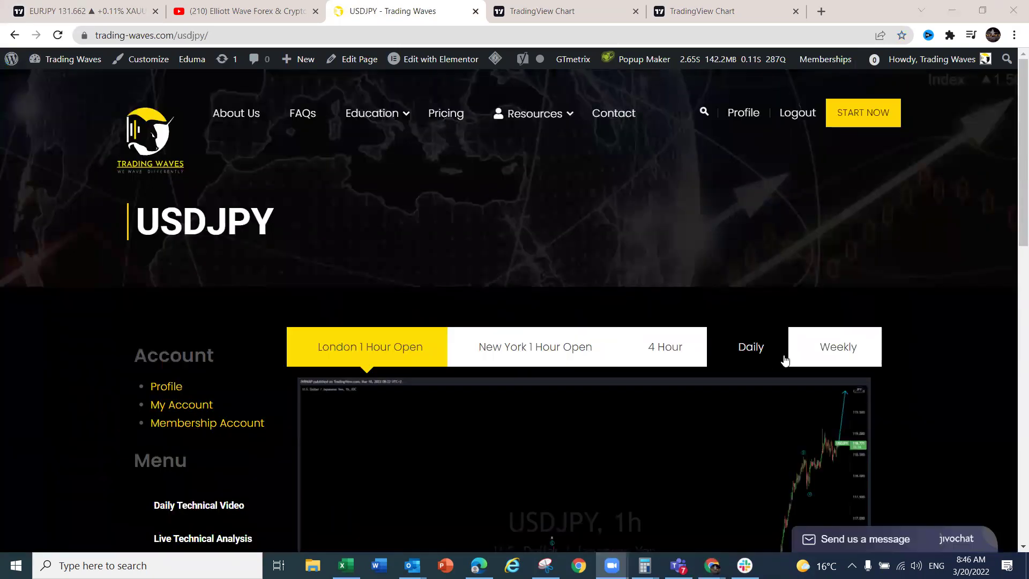
Show the weekly USDJPY analysis and open its chart at full size
{"action": "left_click", "coordinate": [817, 352]}
{"action": "scroll", "coordinate": [646, 399], "scroll_direction": "down", "scroll_amount": 5}
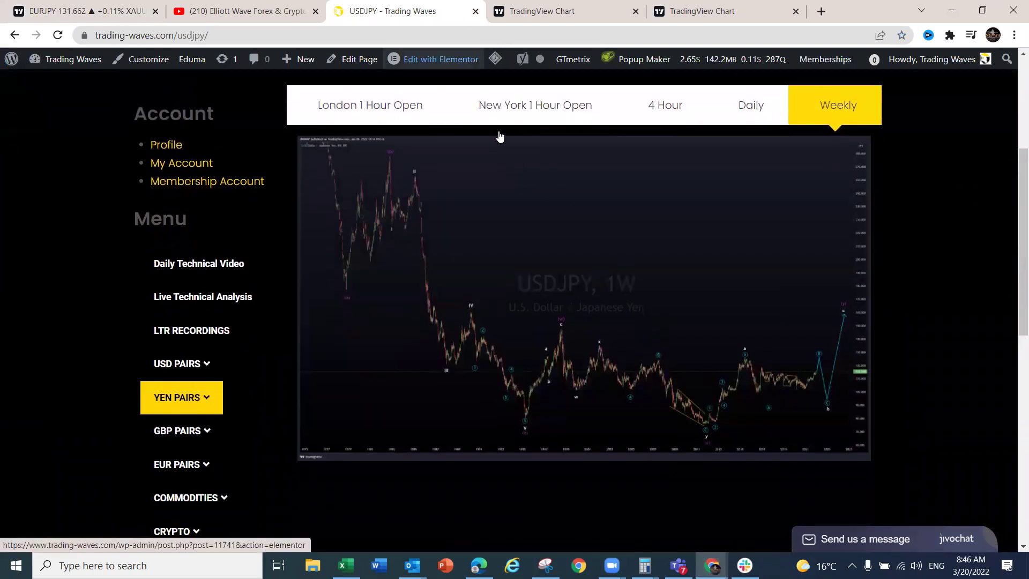
{"action": "left_click", "coordinate": [473, 228]}
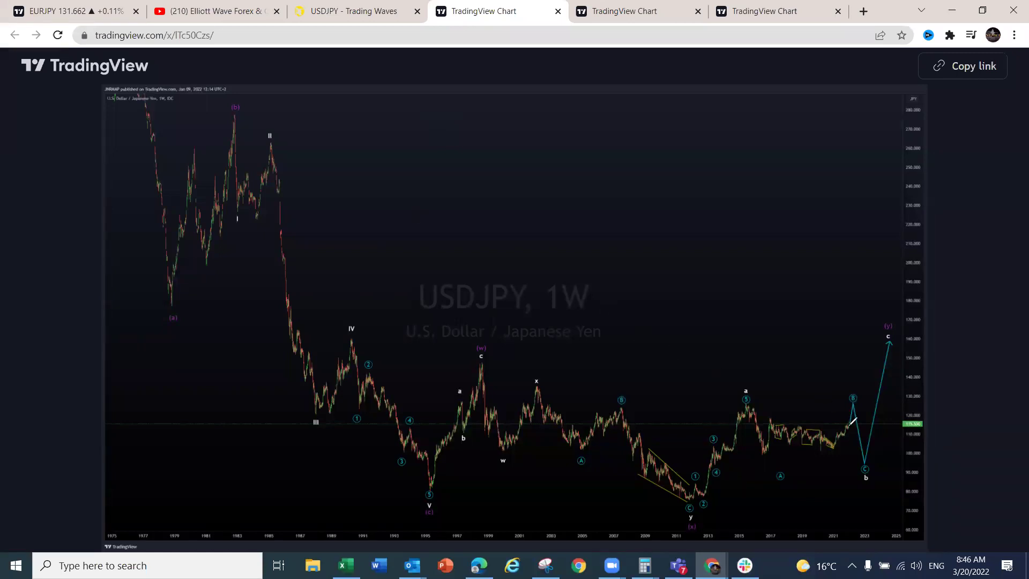
Trace the projected rally into wave B and the rise, decline and rally leading to it since 2016 on the weekly USDJPY chart
{"action": "left_click_drag", "start_coordinate": [849, 425], "coordinate": [852, 402]}
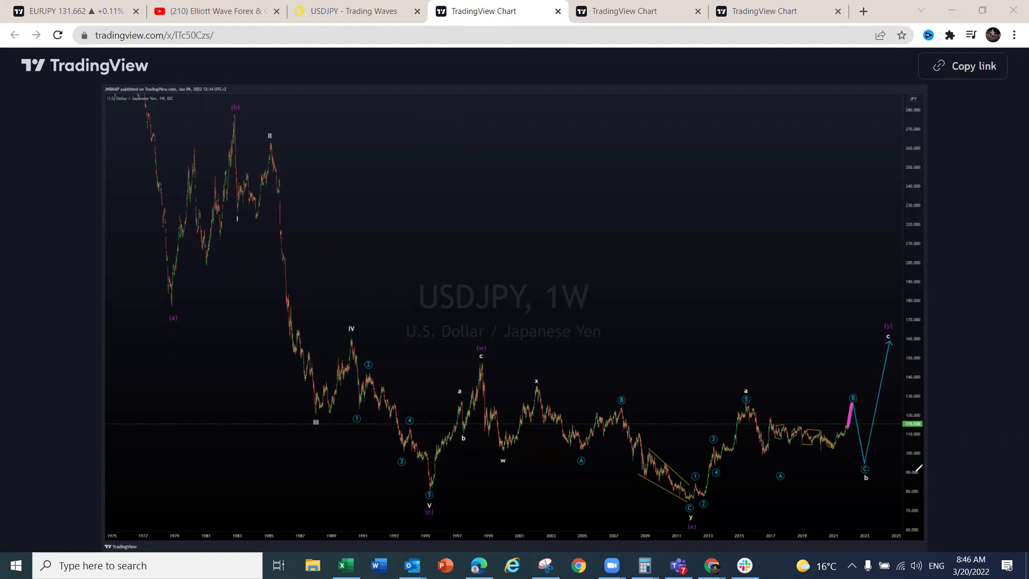
{"action": "mouse_move", "coordinate": [763, 456]}
{"action": "left_mouse_down"}
{"action": "mouse_move", "coordinate": [776, 421]}
{"action": "mouse_move", "coordinate": [836, 453]}
{"action": "mouse_move", "coordinate": [846, 406]}
{"action": "left_mouse_up"}
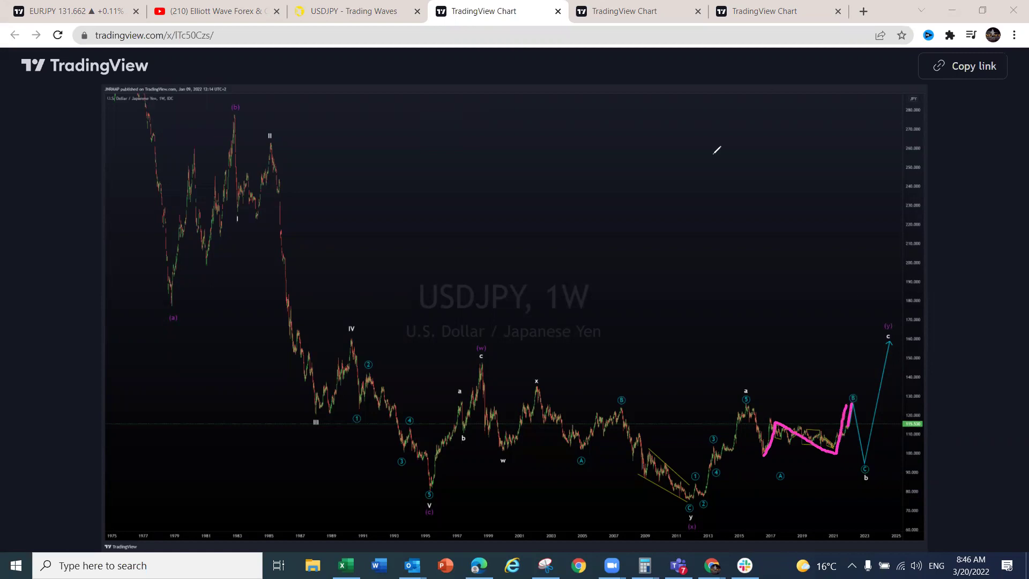
Clear the earlier strokes and retrace the rise, decline and rally since 2016 in pink on the weekly USDJPY chart
{"action": "key", "text": "e"}
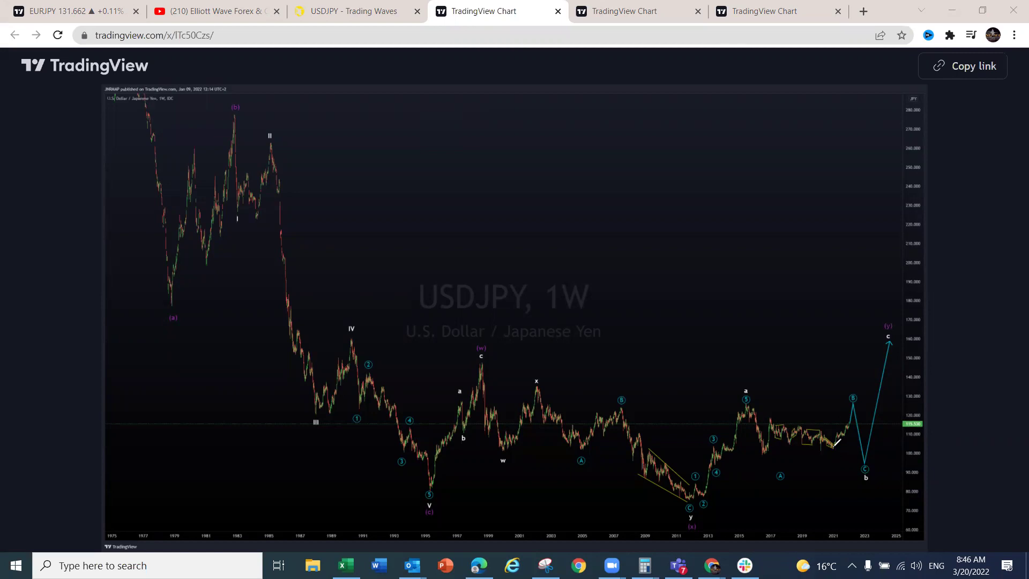
{"action": "left_click_drag", "start_coordinate": [832, 450], "coordinate": [852, 403]}
{"action": "mouse_move", "coordinate": [762, 454]}
{"action": "left_mouse_down"}
{"action": "mouse_move", "coordinate": [778, 421]}
{"action": "mouse_move", "coordinate": [831, 451]}
{"action": "left_mouse_up"}
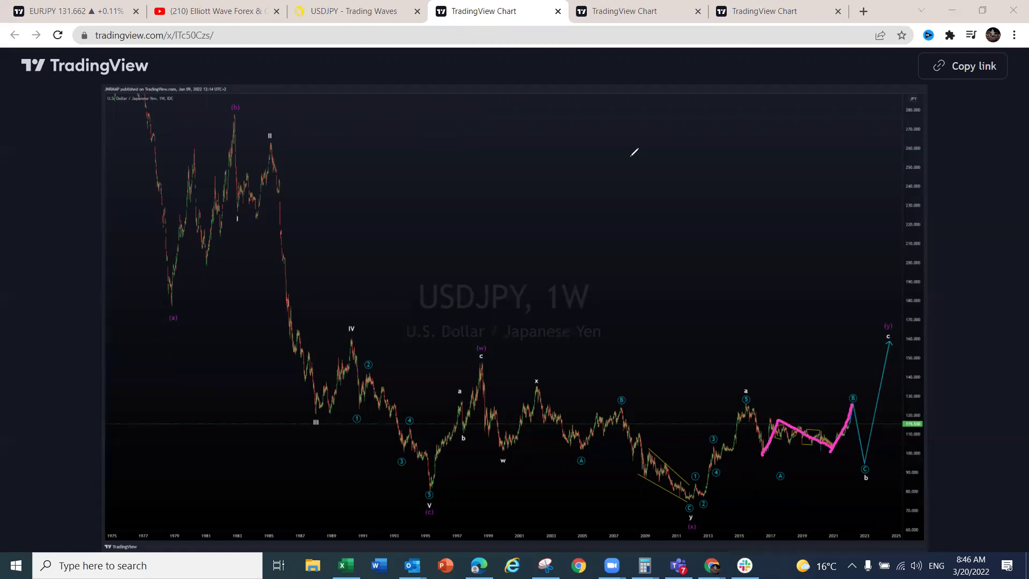
Mark the recent range's bounds in yellow and trace the path through waves A, B and C into the final rise in blue, then clear the drawings
{"action": "left_click_drag", "start_coordinate": [784, 418], "coordinate": [842, 408]}
{"action": "left_click", "coordinate": [770, 456]}
{"action": "left_click_drag", "start_coordinate": [770, 456], "coordinate": [813, 455]}
{"action": "mouse_move", "coordinate": [754, 409]}
{"action": "left_mouse_down"}
{"action": "mouse_move", "coordinate": [772, 455]}
{"action": "mouse_move", "coordinate": [805, 425]}
{"action": "mouse_move", "coordinate": [860, 442]}
{"action": "mouse_move", "coordinate": [864, 471]}
{"action": "mouse_move", "coordinate": [904, 344]}
{"action": "left_mouse_up"}
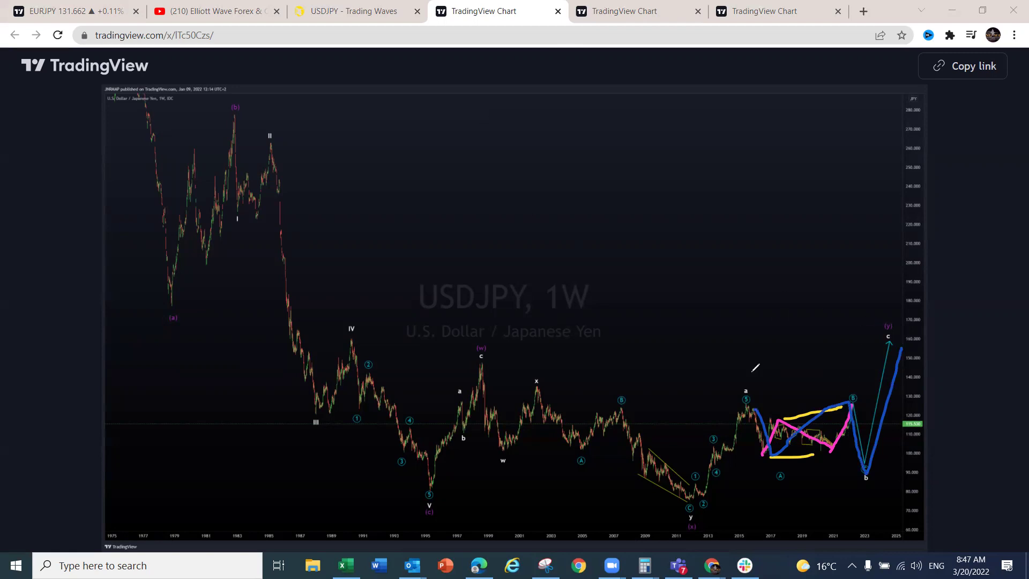
{"action": "key", "text": "e"}
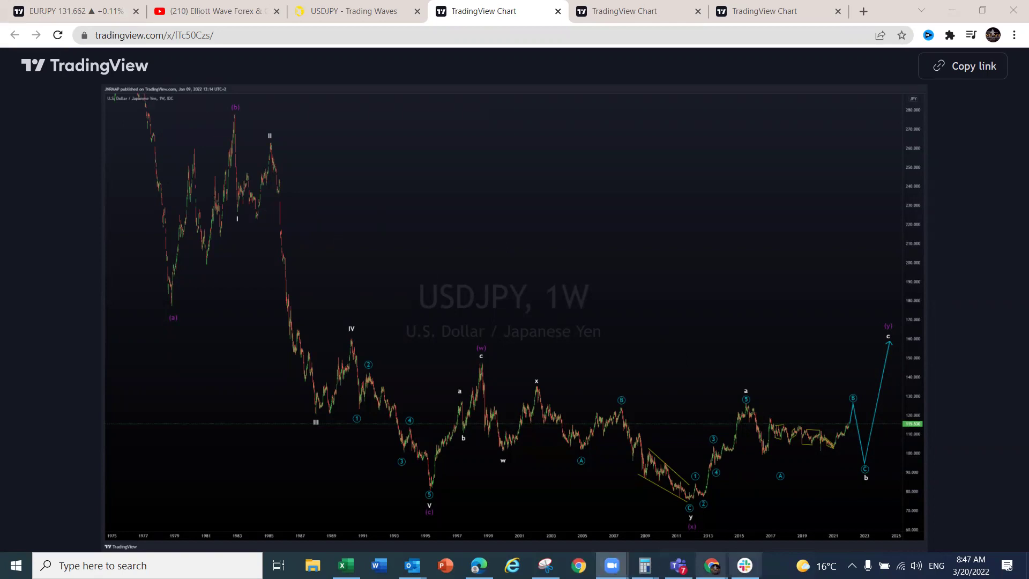
Switch to Edge and compare the before and after hourly USDJPY charts, ending on the after chart
{"action": "mouse_move", "coordinate": [478, 565]}
{"action": "left_click", "coordinate": [521, 526]}
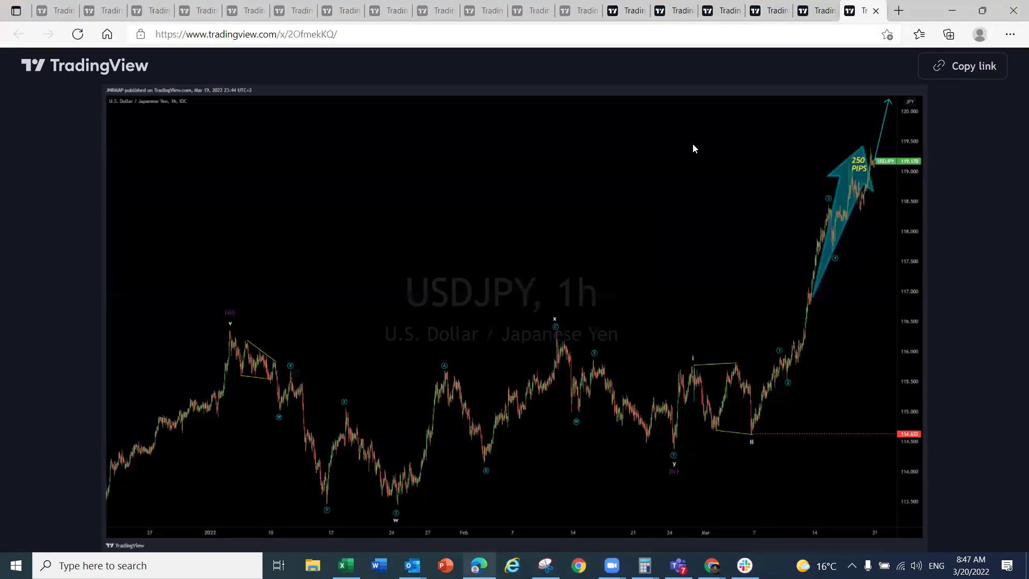
{"action": "left_click", "coordinate": [824, 17]}
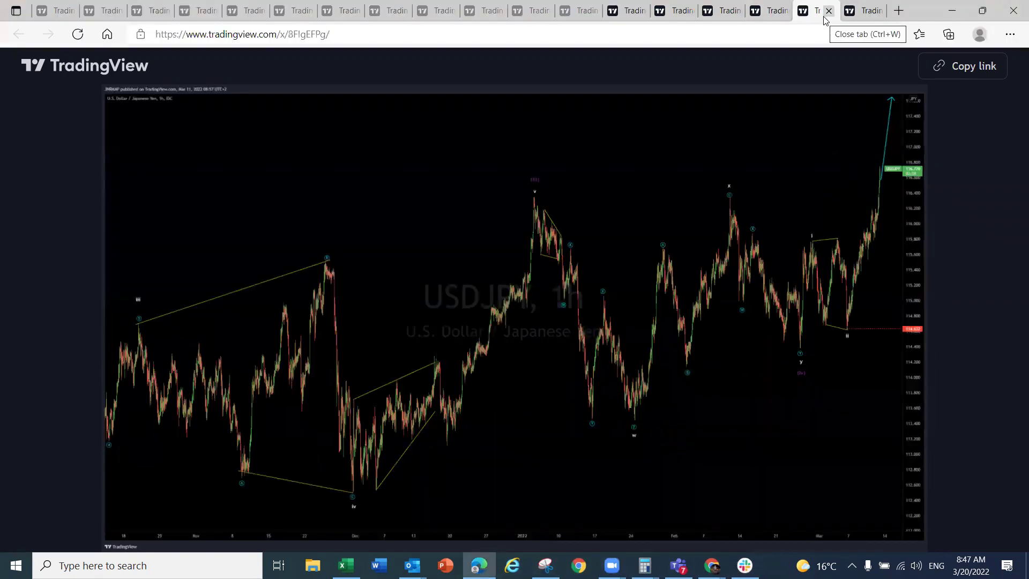
{"action": "left_click", "coordinate": [868, 15]}
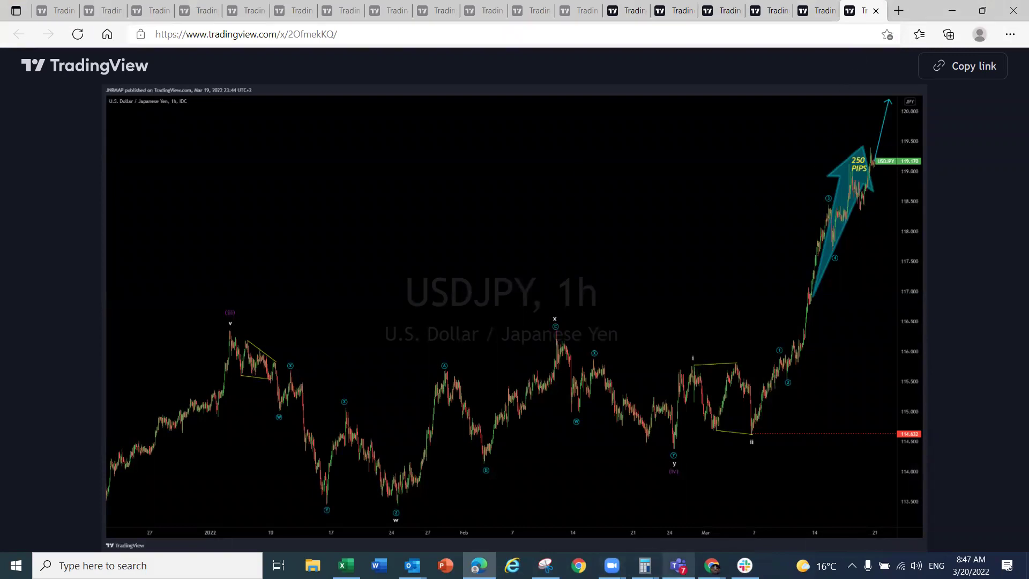
Switch back to Chrome and show DXY on the live daily TradingView chart
{"action": "mouse_move", "coordinate": [712, 566]}
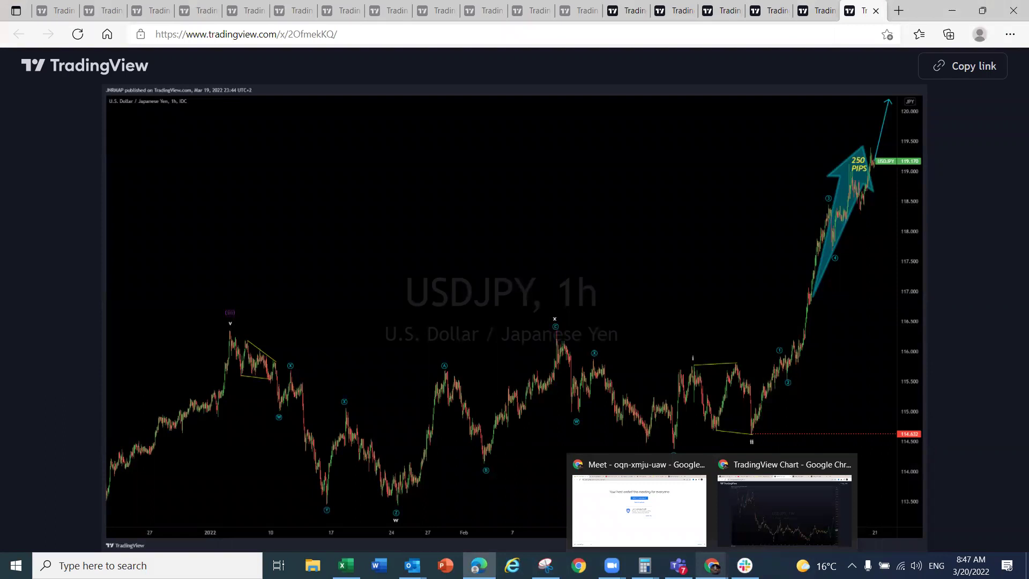
{"action": "left_click", "coordinate": [797, 517]}
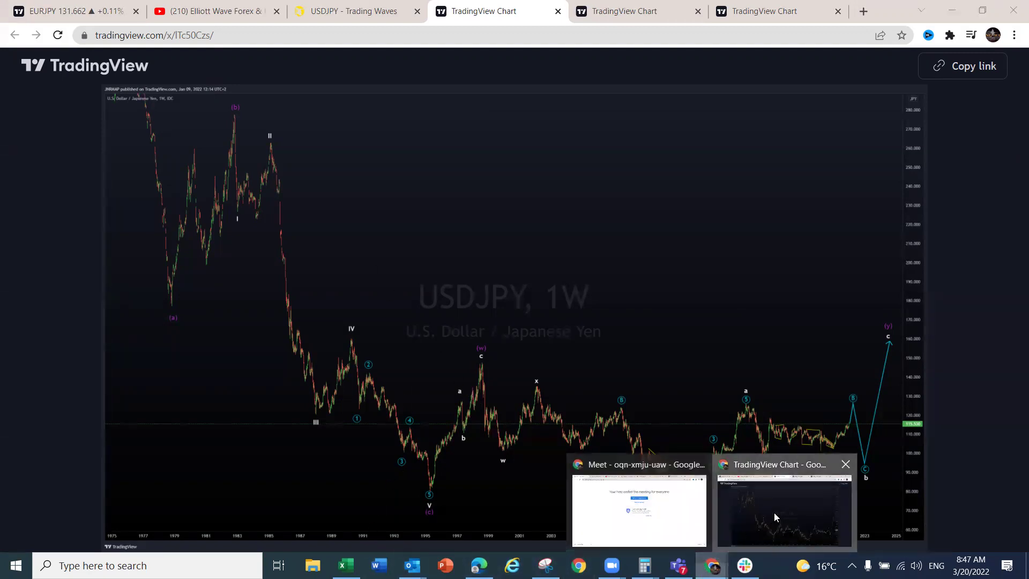
{"action": "left_click", "coordinate": [75, 11]}
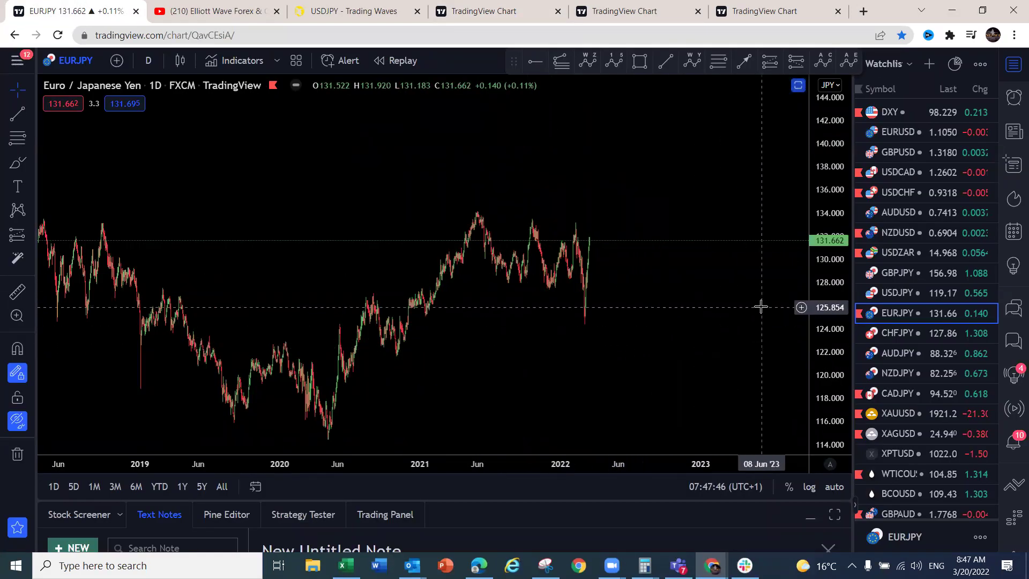
{"action": "left_click", "coordinate": [892, 113]}
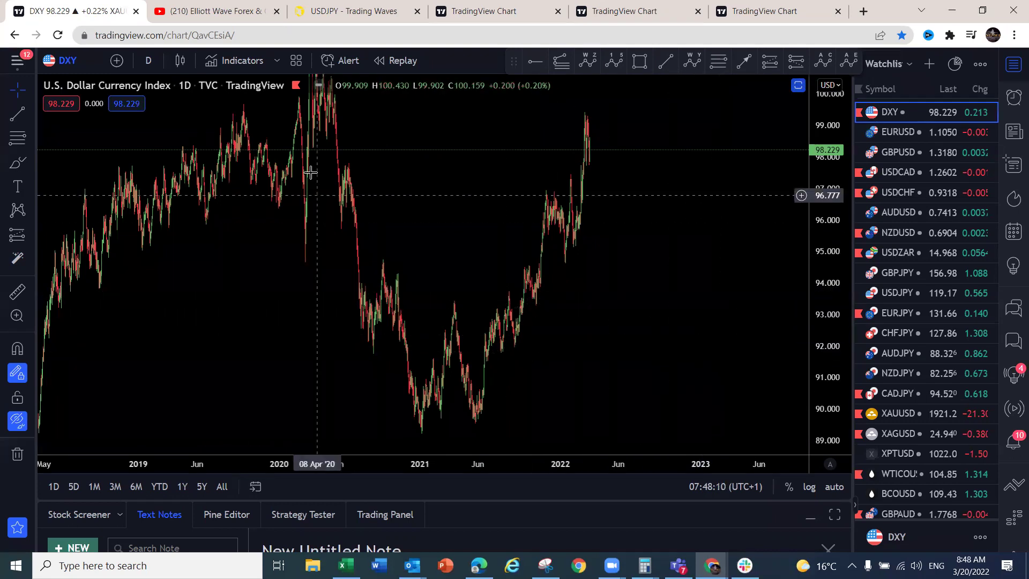
Trace the DXY advance from its 2021 low in yellow, with its latest leg in red, and number the turns 1 to 4
{"action": "mouse_move", "coordinate": [423, 430]}
{"action": "left_mouse_down"}
{"action": "mouse_move", "coordinate": [450, 337]}
{"action": "mouse_move", "coordinate": [485, 380]}
{"action": "mouse_move", "coordinate": [563, 168]}
{"action": "mouse_move", "coordinate": [575, 206]}
{"action": "mouse_move", "coordinate": [594, 115]}
{"action": "left_mouse_up"}
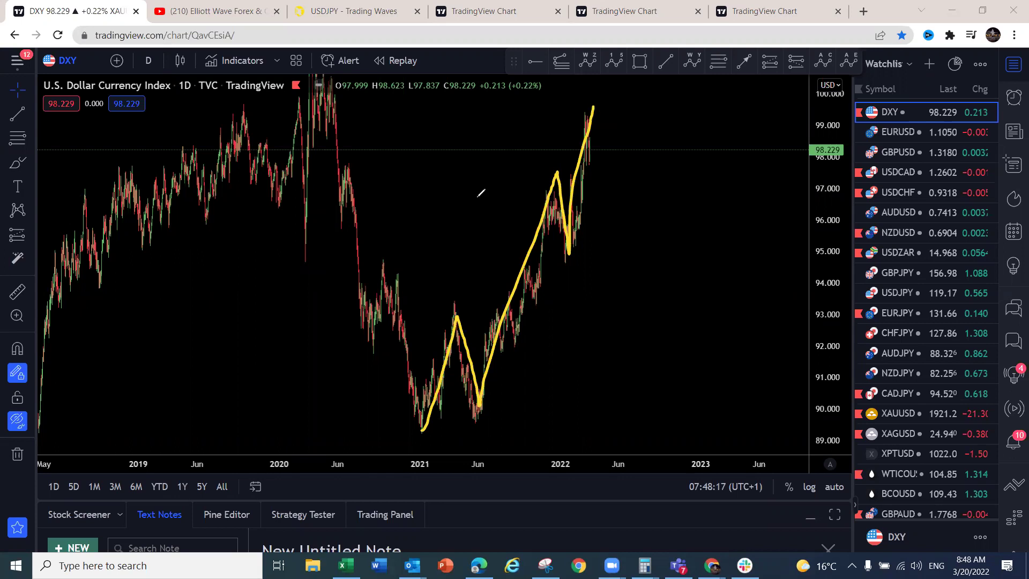
{"action": "mouse_move", "coordinate": [561, 267]}
{"action": "left_mouse_down"}
{"action": "mouse_move", "coordinate": [567, 197]}
{"action": "mouse_move", "coordinate": [573, 207]}
{"action": "mouse_move", "coordinate": [589, 121]}
{"action": "mouse_move", "coordinate": [592, 164]}
{"action": "mouse_move", "coordinate": [602, 86]}
{"action": "left_mouse_up"}
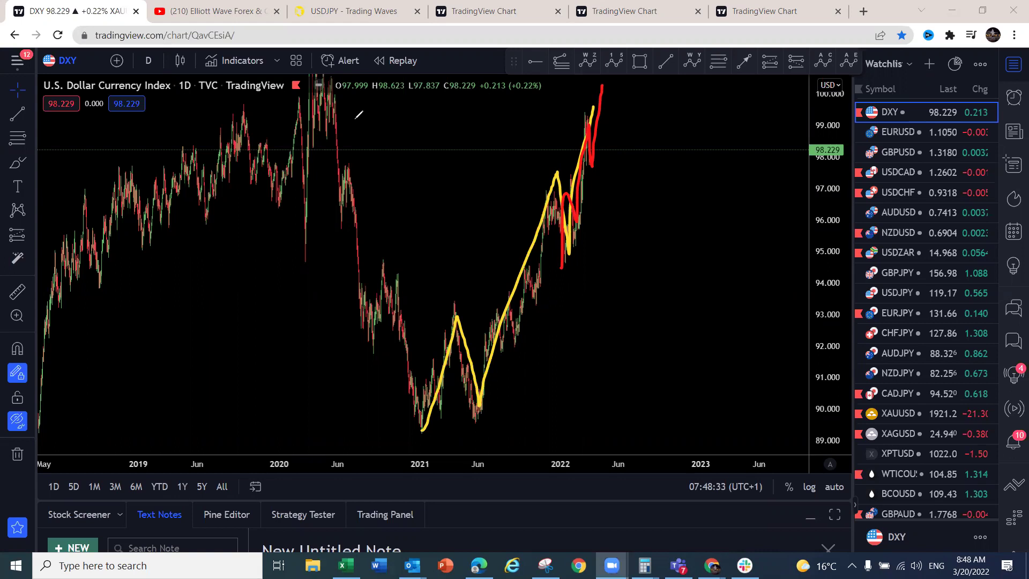
{"action": "left_click_drag", "start_coordinate": [448, 258], "coordinate": [448, 276]}
{"action": "left_click_drag", "start_coordinate": [468, 430], "coordinate": [473, 444]}
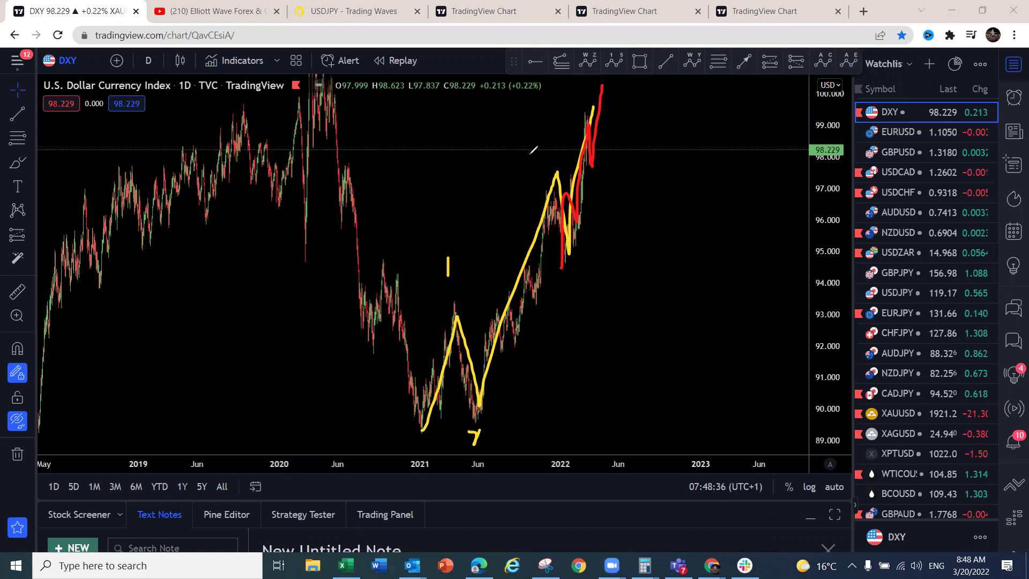
{"action": "left_click_drag", "start_coordinate": [542, 130], "coordinate": [540, 162]}
{"action": "left_click_drag", "start_coordinate": [563, 269], "coordinate": [573, 306]}
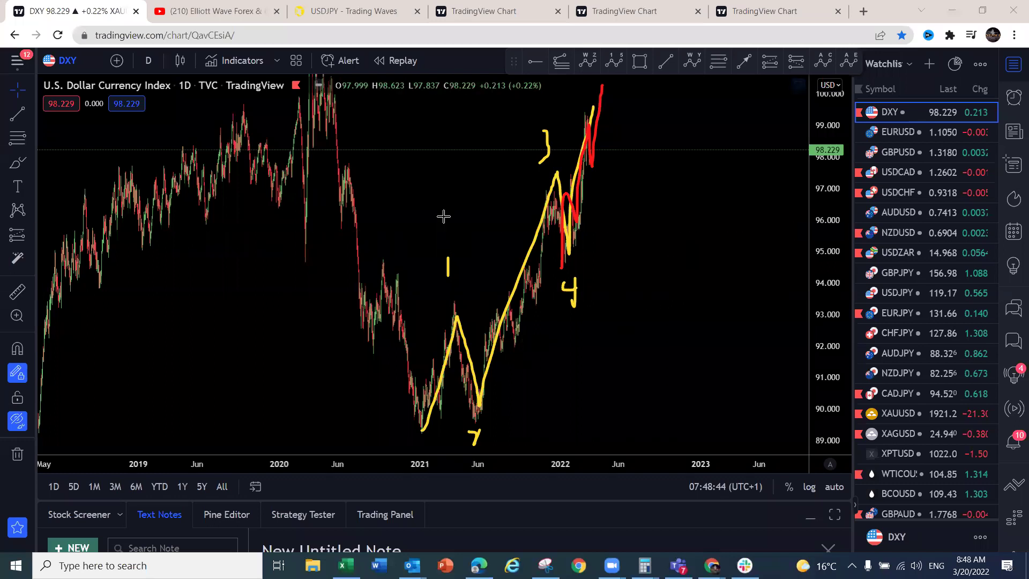
Open the DXY page from the USD pairs on the Trading Waves site
{"action": "left_click", "coordinate": [330, 15]}
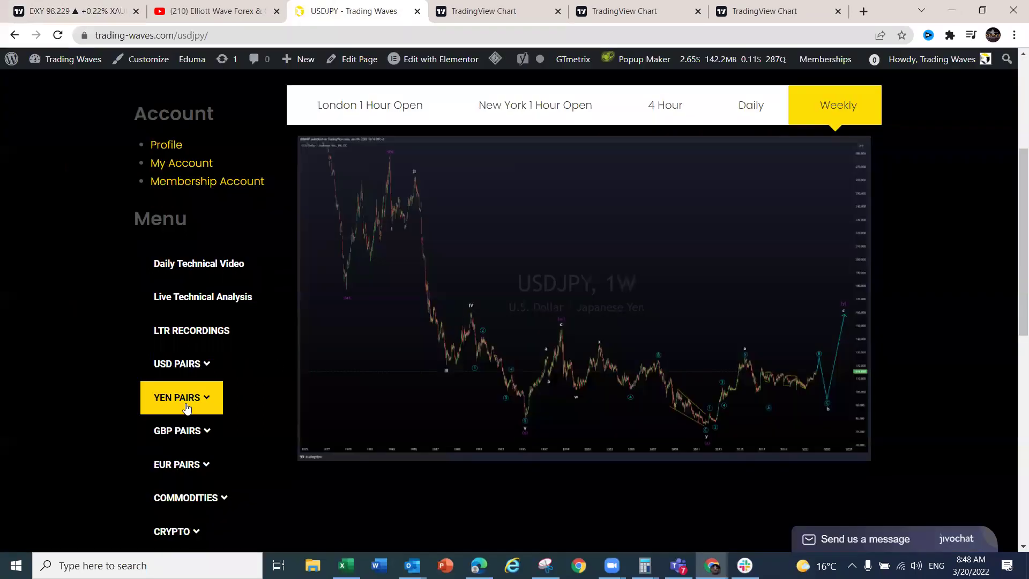
{"action": "mouse_move", "coordinate": [178, 363]}
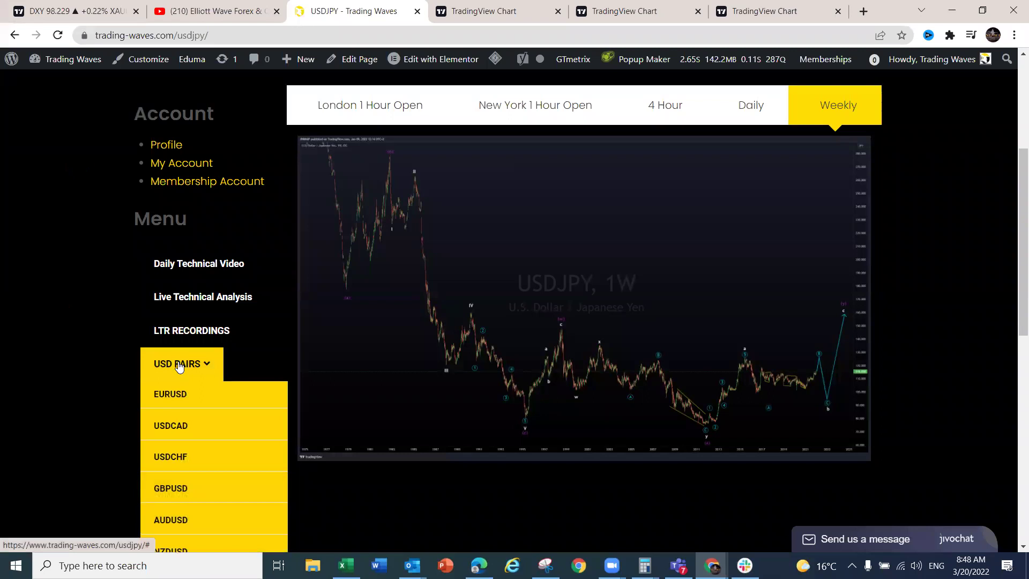
{"action": "scroll", "coordinate": [167, 456], "scroll_direction": "down", "scroll_amount": 1}
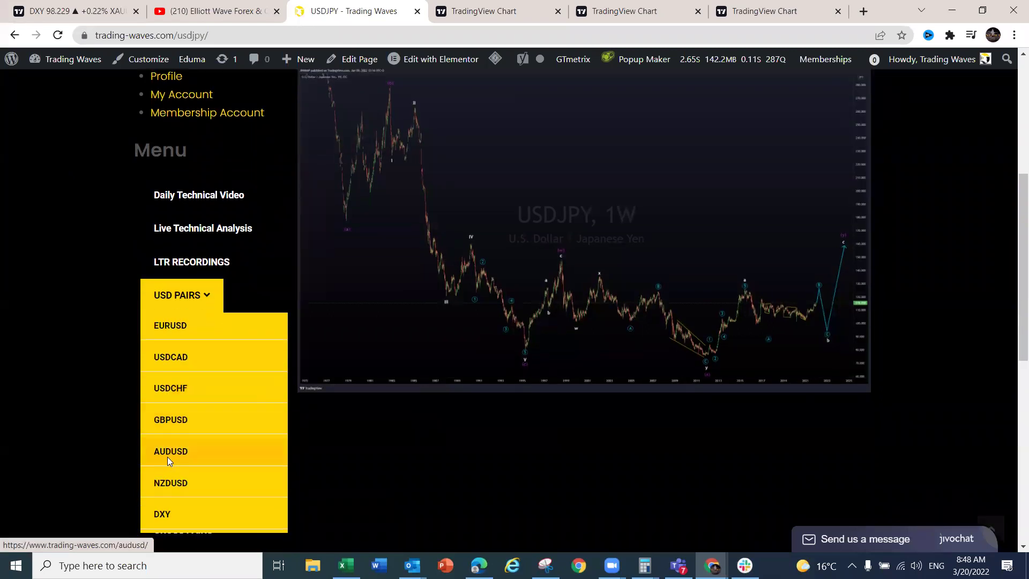
{"action": "left_click", "coordinate": [168, 502]}
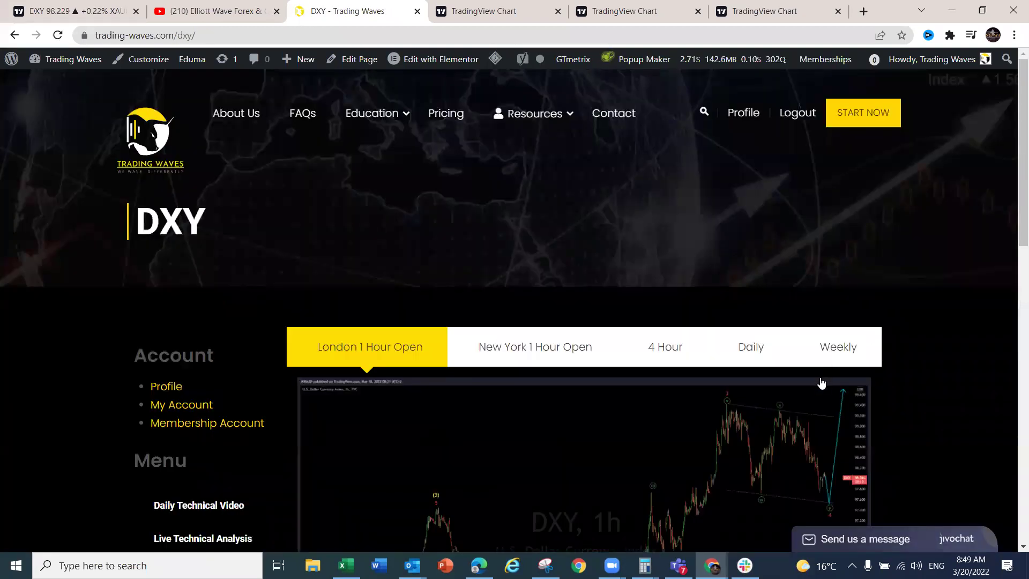
{"action": "scroll", "coordinate": [803, 370], "scroll_direction": "down", "scroll_amount": 3}
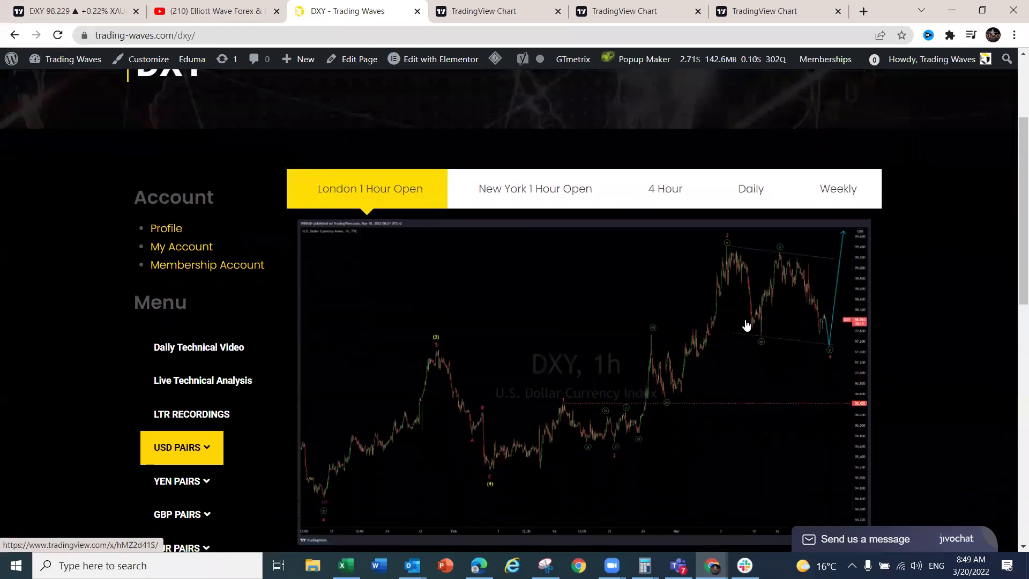
Show the daily DXY analysis and trace the advance from the 2021 low up to the start of the projected rally
{"action": "left_click", "coordinate": [768, 194]}
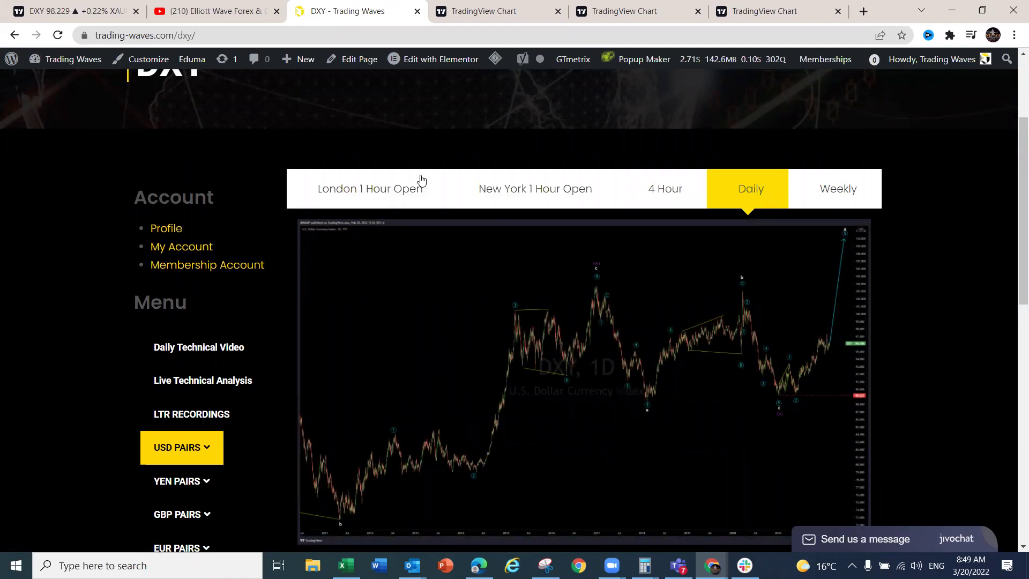
{"action": "mouse_move", "coordinate": [777, 401]}
{"action": "left_mouse_down"}
{"action": "mouse_move", "coordinate": [789, 358]}
{"action": "mouse_move", "coordinate": [796, 391]}
{"action": "mouse_move", "coordinate": [822, 325]}
{"action": "mouse_move", "coordinate": [829, 344]}
{"action": "mouse_move", "coordinate": [834, 310]}
{"action": "left_mouse_up"}
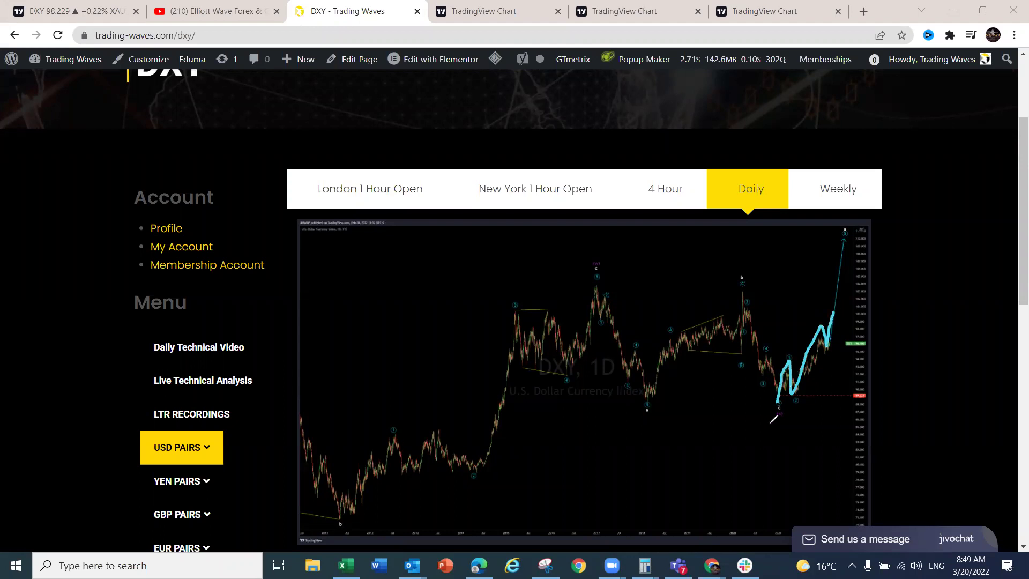
{"action": "mouse_move", "coordinate": [824, 328]}
{"action": "left_mouse_down"}
{"action": "mouse_move", "coordinate": [831, 338]}
{"action": "mouse_move", "coordinate": [833, 312]}
{"action": "left_mouse_up"}
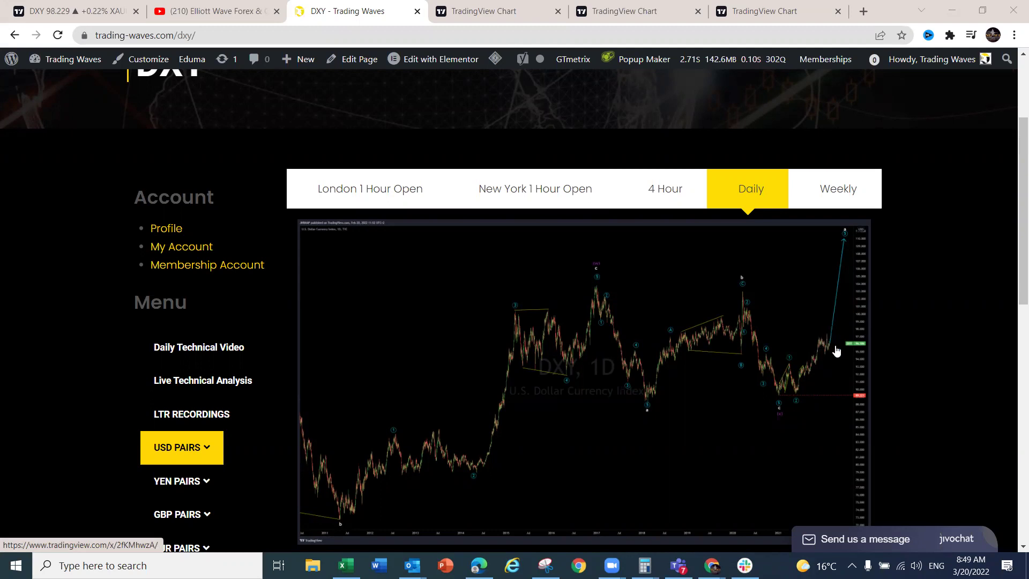
On the 4-hour DXY analysis, mark circled waves 1 and 2, and trace waves (1) to (4) in yellow and the final advance in red
{"action": "left_click", "coordinate": [684, 197]}
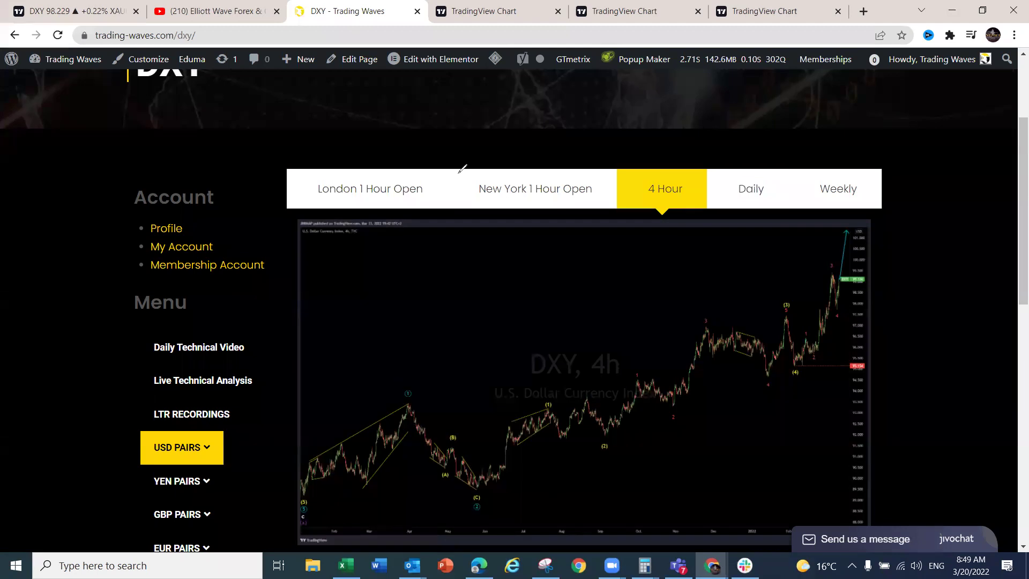
{"action": "left_click_drag", "start_coordinate": [406, 387], "coordinate": [408, 403]}
{"action": "mouse_move", "coordinate": [464, 504]}
{"action": "left_mouse_down"}
{"action": "mouse_move", "coordinate": [484, 517]}
{"action": "mouse_move", "coordinate": [485, 506]}
{"action": "left_mouse_up"}
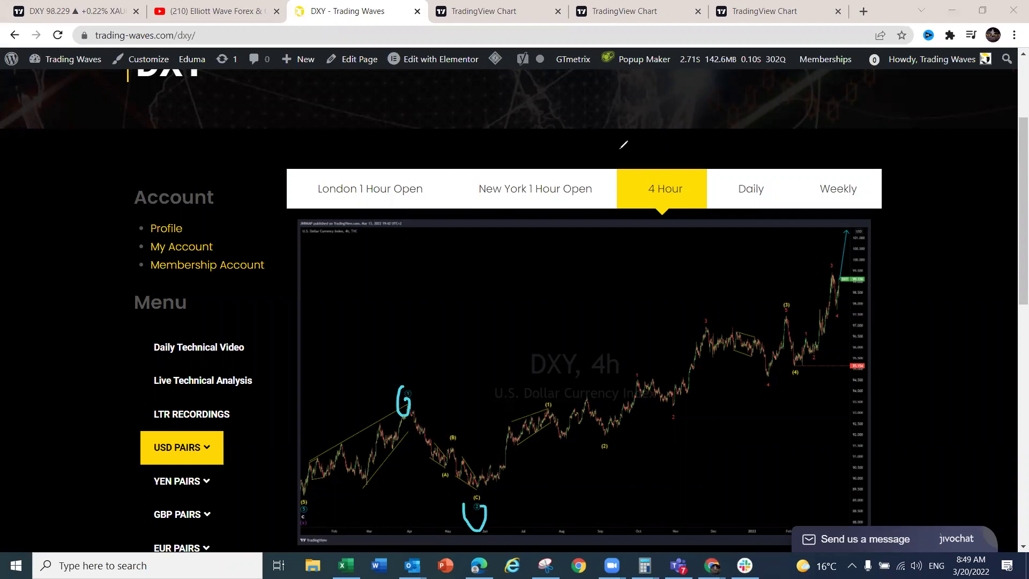
{"action": "mouse_move", "coordinate": [480, 492]}
{"action": "left_mouse_down"}
{"action": "mouse_move", "coordinate": [550, 403]}
{"action": "mouse_move", "coordinate": [602, 433]}
{"action": "mouse_move", "coordinate": [719, 367]}
{"action": "mouse_move", "coordinate": [781, 307]}
{"action": "mouse_move", "coordinate": [796, 371]}
{"action": "left_mouse_up"}
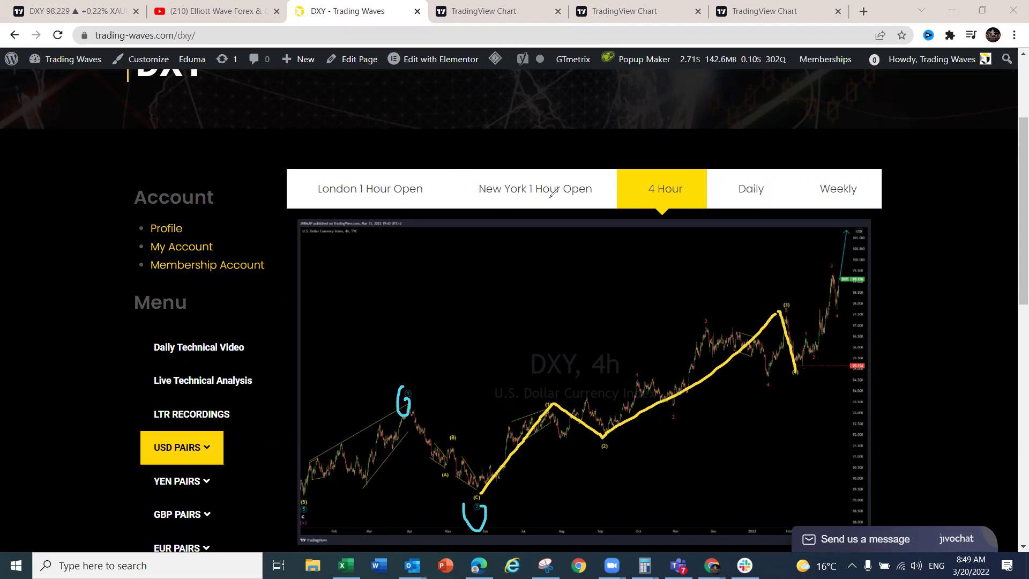
{"action": "mouse_move", "coordinate": [802, 367]}
{"action": "left_mouse_down"}
{"action": "mouse_move", "coordinate": [834, 276]}
{"action": "mouse_move", "coordinate": [842, 287]}
{"action": "mouse_move", "coordinate": [845, 250]}
{"action": "mouse_move", "coordinate": [849, 325]}
{"action": "left_mouse_up"}
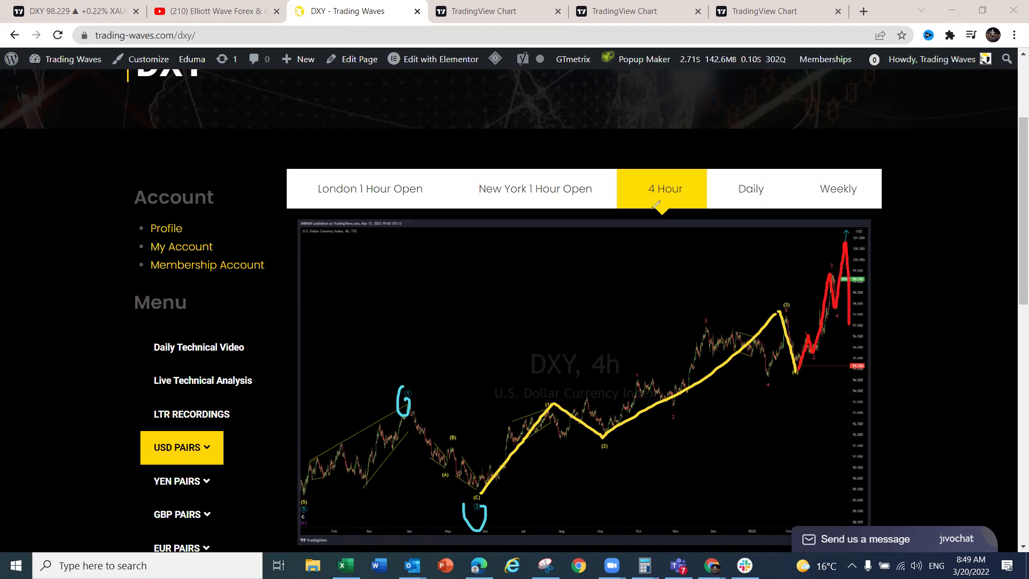
Clear the strokes while viewing the New York 1-hour DXY analysis, and trace the projected dip and rebound in red on the London 1-hour chart
{"action": "left_click", "coordinate": [561, 196]}
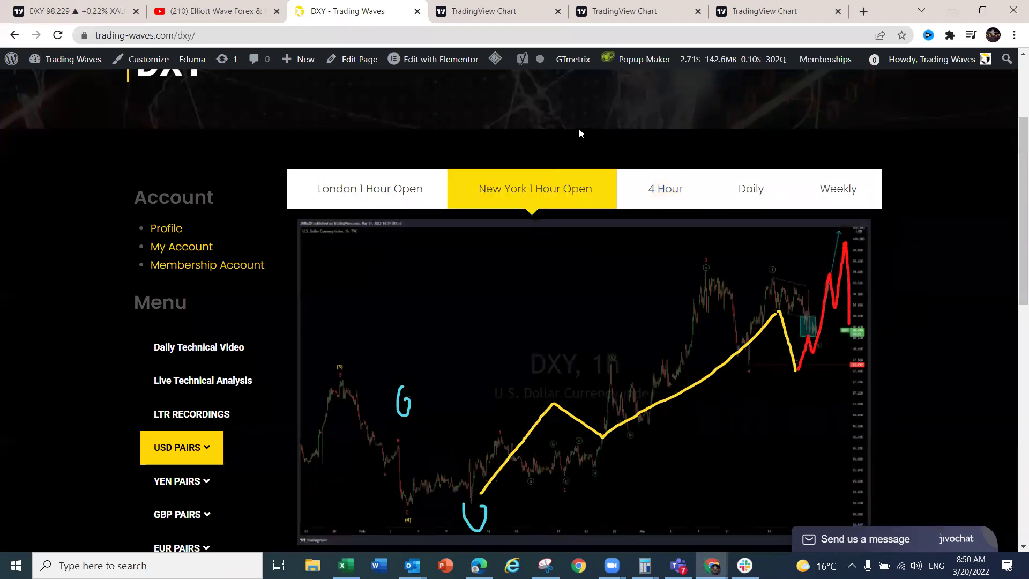
{"action": "key", "text": "e"}
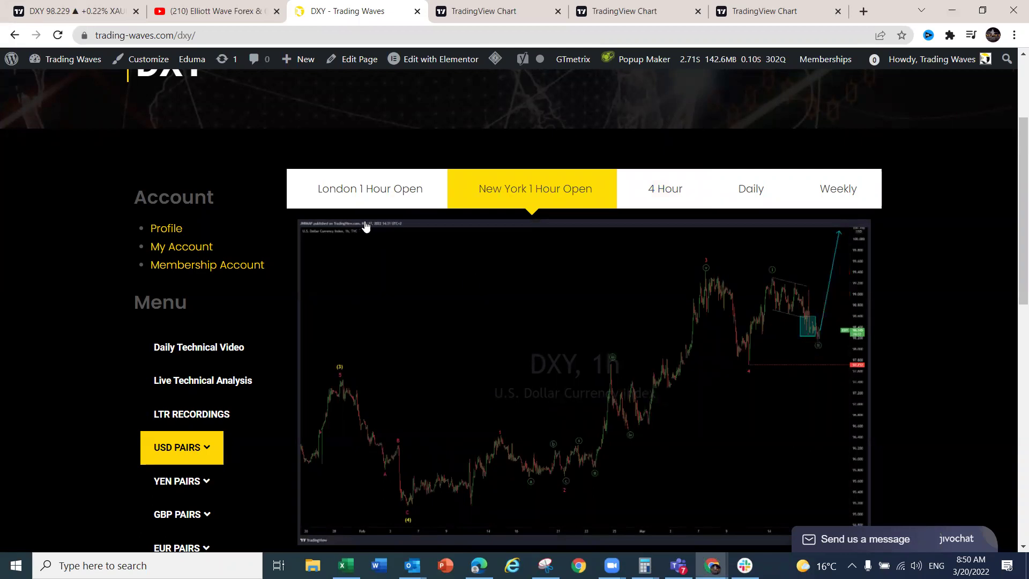
{"action": "left_click", "coordinate": [331, 193]}
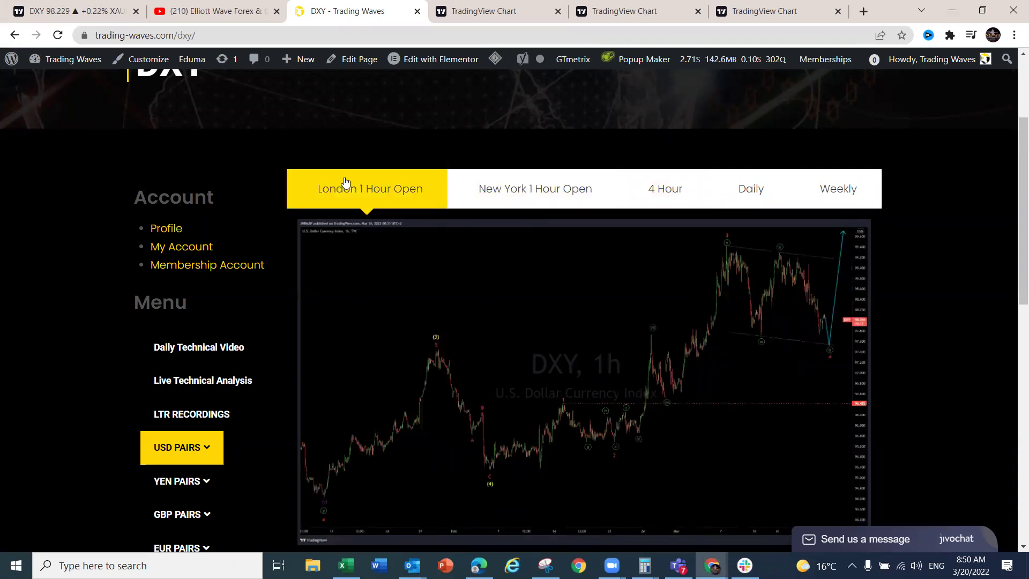
{"action": "mouse_move", "coordinate": [822, 316]}
{"action": "left_mouse_down"}
{"action": "mouse_move", "coordinate": [832, 328]}
{"action": "mouse_move", "coordinate": [832, 319]}
{"action": "left_mouse_up"}
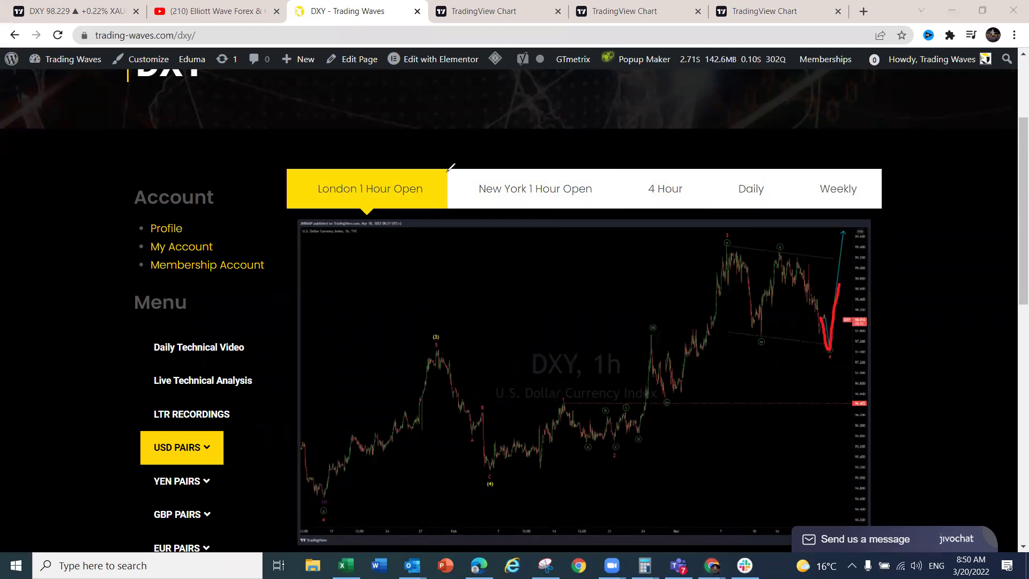
{"action": "key", "text": "Escape"}
Return to the live DXY chart, set its interval to 4 hours and bring the 2022 price action into view
{"action": "key", "text": "ctrl+1"}
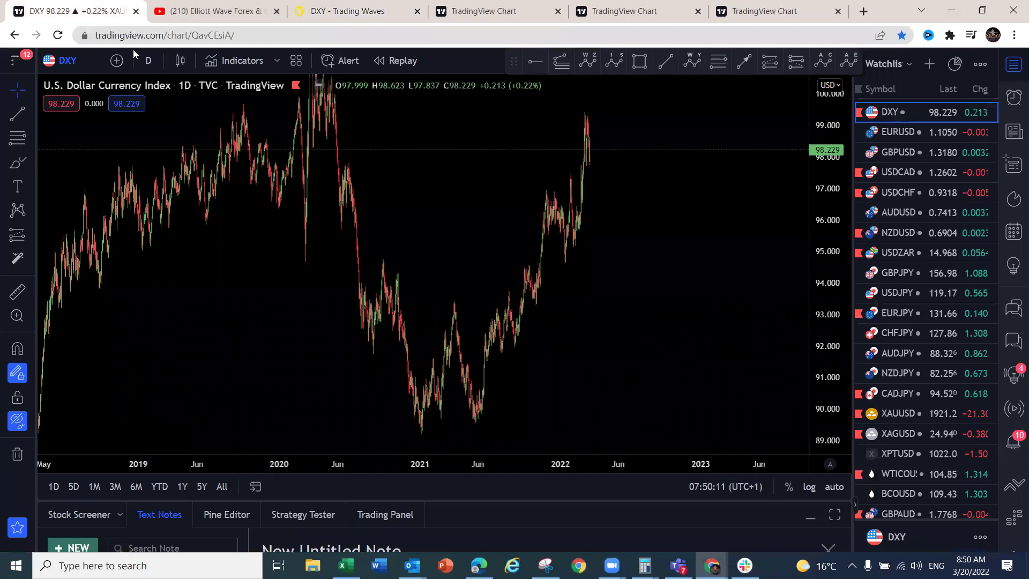
{"action": "left_click", "coordinate": [149, 65]}
{"action": "left_click", "coordinate": [156, 356]}
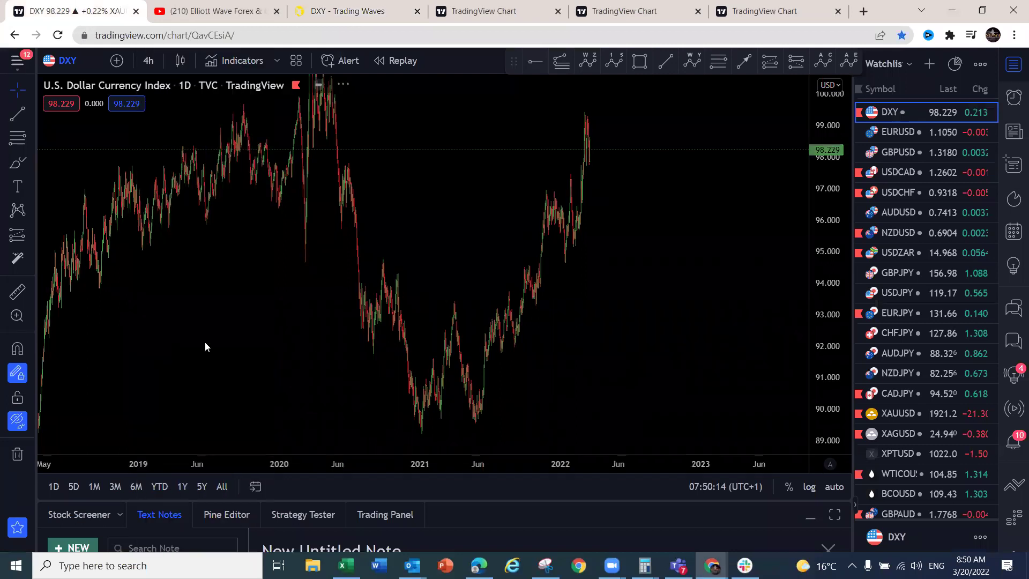
{"action": "scroll", "coordinate": [625, 339], "scroll_direction": "up", "scroll_amount": 6}
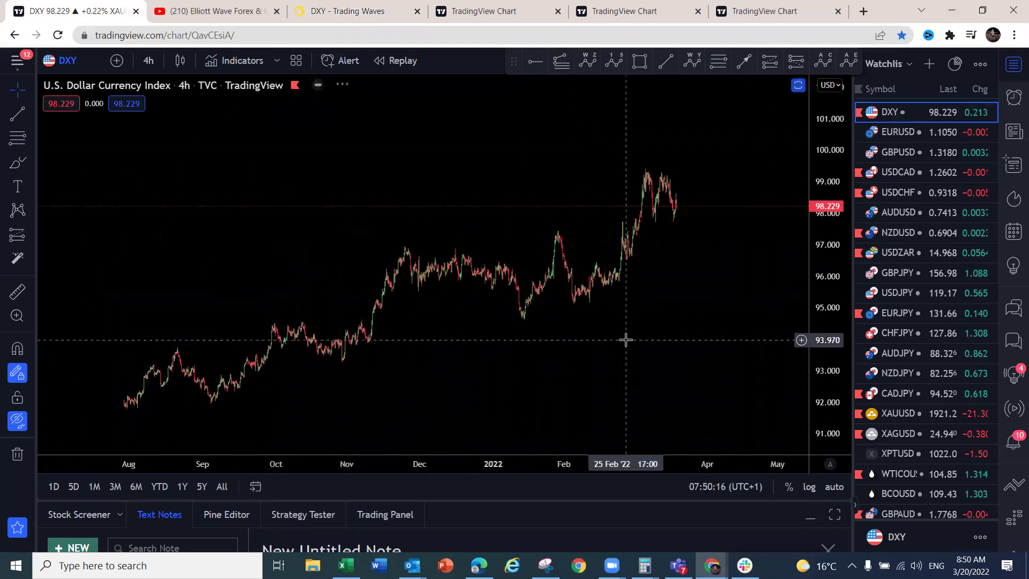
{"action": "scroll", "coordinate": [625, 339], "scroll_direction": "down", "scroll_amount": 4}
{"action": "left_click_drag", "start_coordinate": [477, 294], "coordinate": [627, 303]}
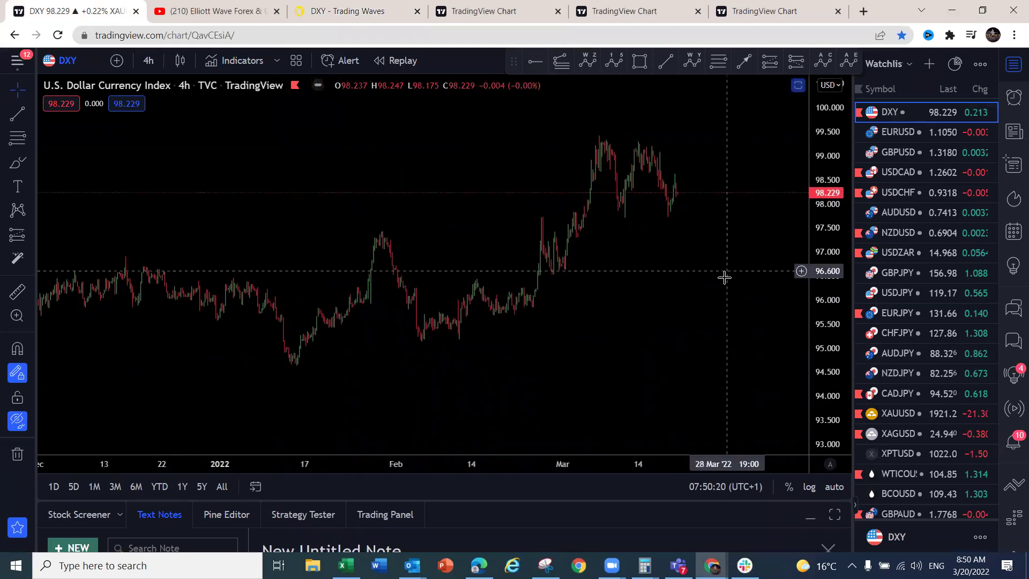
On the 4-hour DXY chart, sketch the projected next move and the March 2022 swings, bounding the range above and below
{"action": "left_click_drag", "start_coordinate": [727, 272], "coordinate": [636, 324]}
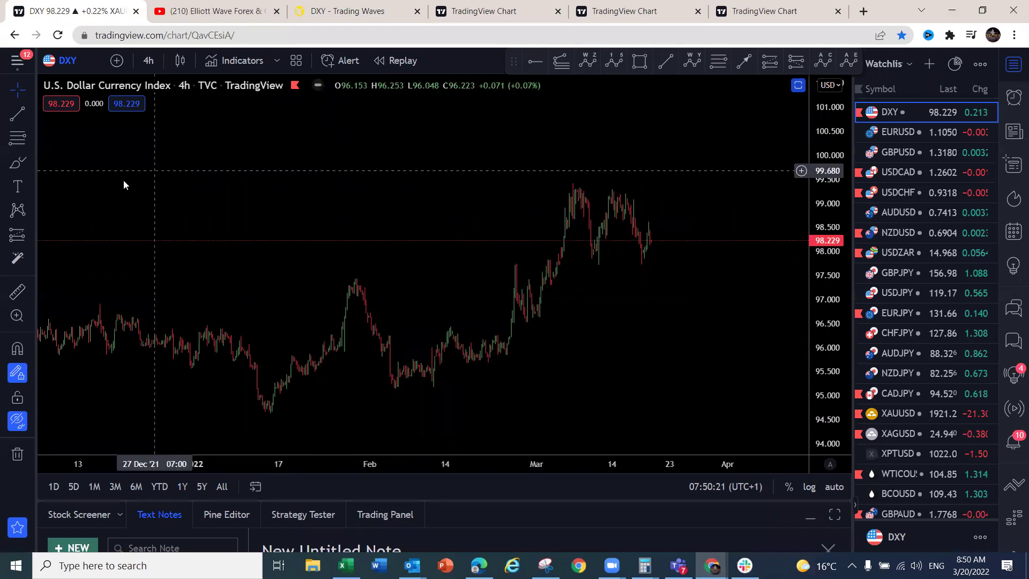
{"action": "mouse_move", "coordinate": [654, 238]}
{"action": "left_mouse_down"}
{"action": "mouse_move", "coordinate": [663, 276]}
{"action": "mouse_move", "coordinate": [684, 172]}
{"action": "left_mouse_up"}
{"action": "mouse_move", "coordinate": [577, 190]}
{"action": "left_mouse_down"}
{"action": "mouse_move", "coordinate": [584, 206]}
{"action": "mouse_move", "coordinate": [627, 203]}
{"action": "mouse_move", "coordinate": [654, 239]}
{"action": "left_mouse_up"}
{"action": "left_click_drag", "start_coordinate": [591, 262], "coordinate": [667, 266]}
{"action": "left_click_drag", "start_coordinate": [635, 186], "coordinate": [574, 191]}
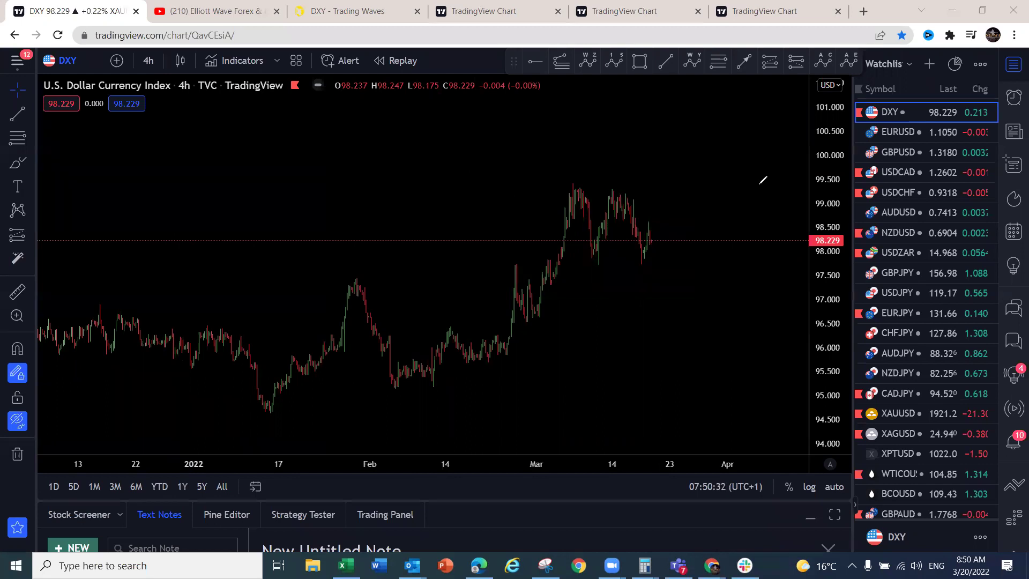
Open the EURUSD chart and trace the March rebound and projected drop in yellow, bounding the rebound with rising channel lines
{"action": "left_click", "coordinate": [889, 138]}
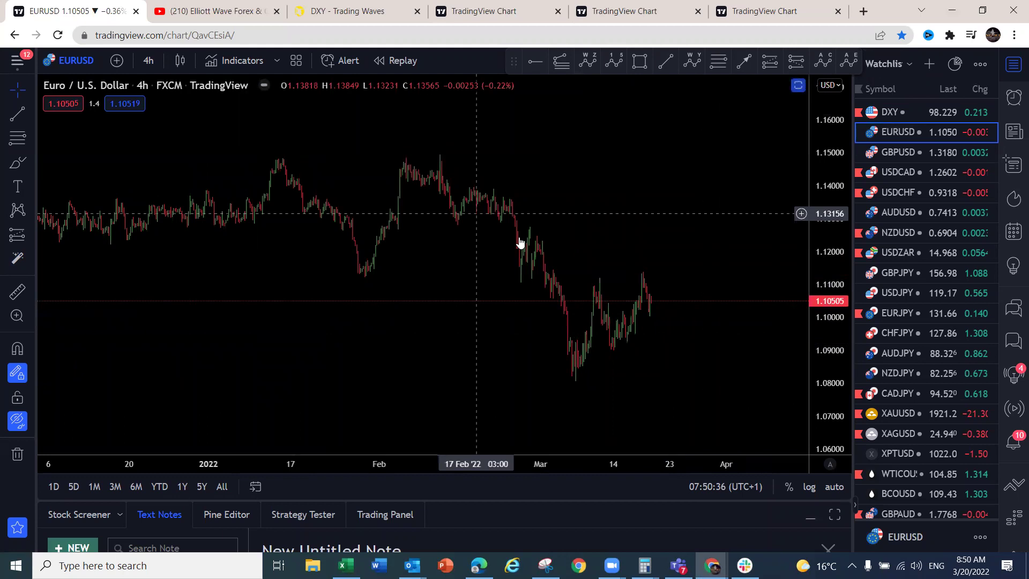
{"action": "mouse_move", "coordinate": [576, 383]}
{"action": "left_mouse_down"}
{"action": "mouse_move", "coordinate": [602, 269]}
{"action": "mouse_move", "coordinate": [617, 345]}
{"action": "mouse_move", "coordinate": [637, 272]}
{"action": "left_mouse_up"}
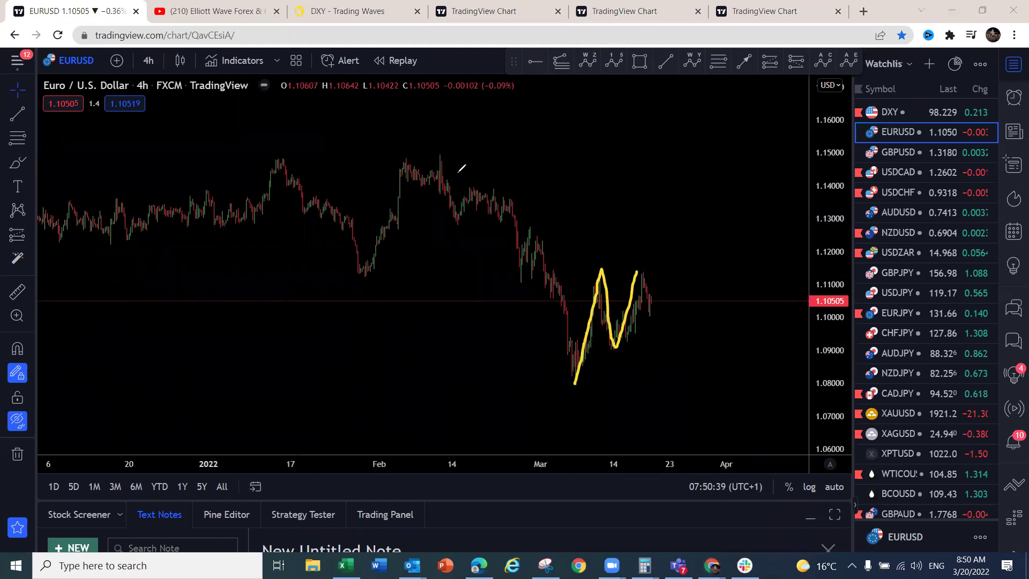
{"action": "key", "text": "ctrl+z"}
{"action": "mouse_move", "coordinate": [575, 369]}
{"action": "left_mouse_down"}
{"action": "mouse_move", "coordinate": [596, 277]}
{"action": "mouse_move", "coordinate": [611, 324]}
{"action": "mouse_move", "coordinate": [624, 328]}
{"action": "mouse_move", "coordinate": [648, 249]}
{"action": "mouse_move", "coordinate": [668, 390]}
{"action": "left_mouse_up"}
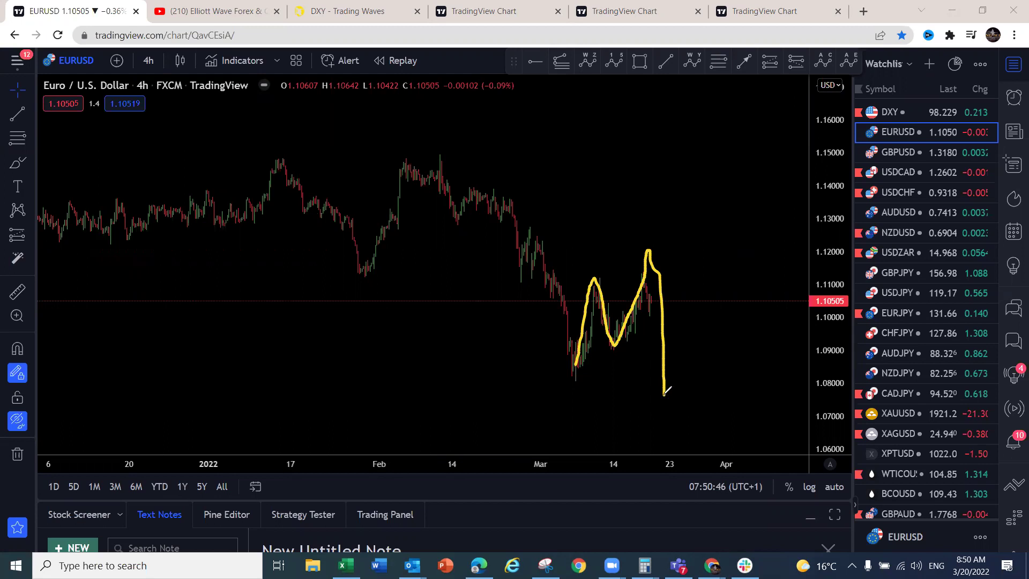
{"action": "left_click_drag", "start_coordinate": [655, 348], "coordinate": [657, 375]}
{"action": "left_click_drag", "start_coordinate": [566, 383], "coordinate": [670, 293]}
{"action": "left_click_drag", "start_coordinate": [594, 277], "coordinate": [659, 238]}
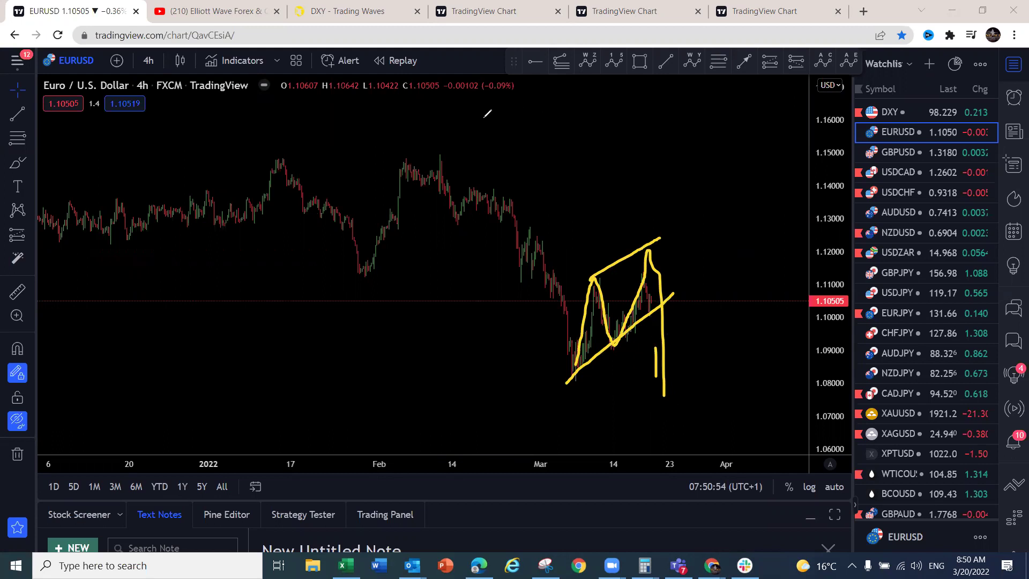
Redraw the EURUSD zigzag rebound with its support line and projected drop, and label the swings a, b and c
{"action": "mouse_move", "coordinate": [575, 386]}
{"action": "left_mouse_down"}
{"action": "mouse_move", "coordinate": [638, 308]}
{"action": "mouse_move", "coordinate": [661, 399]}
{"action": "mouse_move", "coordinate": [664, 289]}
{"action": "left_mouse_up"}
{"action": "left_click_drag", "start_coordinate": [590, 263], "coordinate": [594, 273]}
{"action": "left_click_drag", "start_coordinate": [626, 346], "coordinate": [627, 365]}
{"action": "left_click_drag", "start_coordinate": [661, 236], "coordinate": [661, 247]}
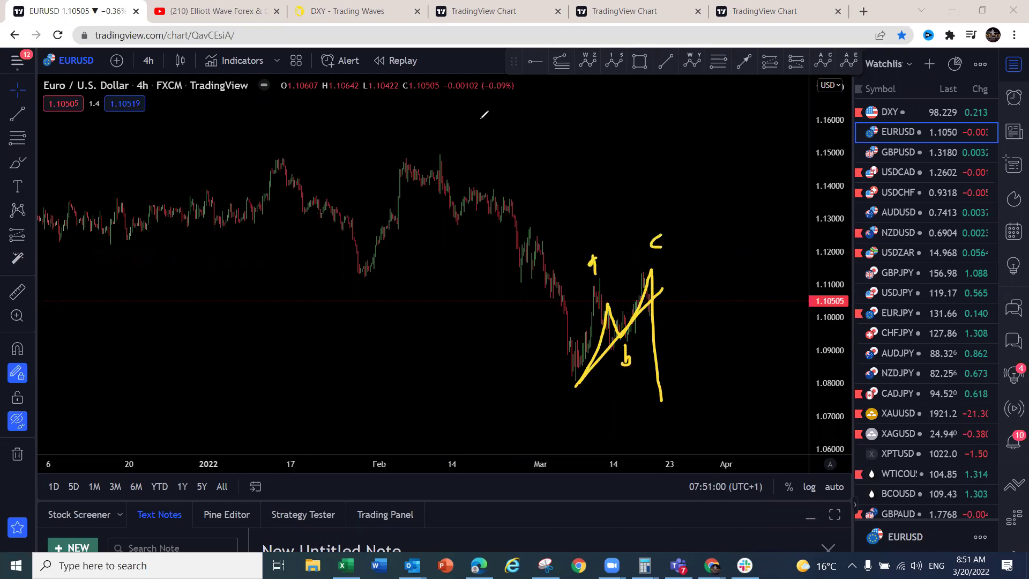
Open the GBPUSD chart and trace the rebound from the March low in yellow, with channel lines and a projected drop
{"action": "left_click", "coordinate": [894, 154]}
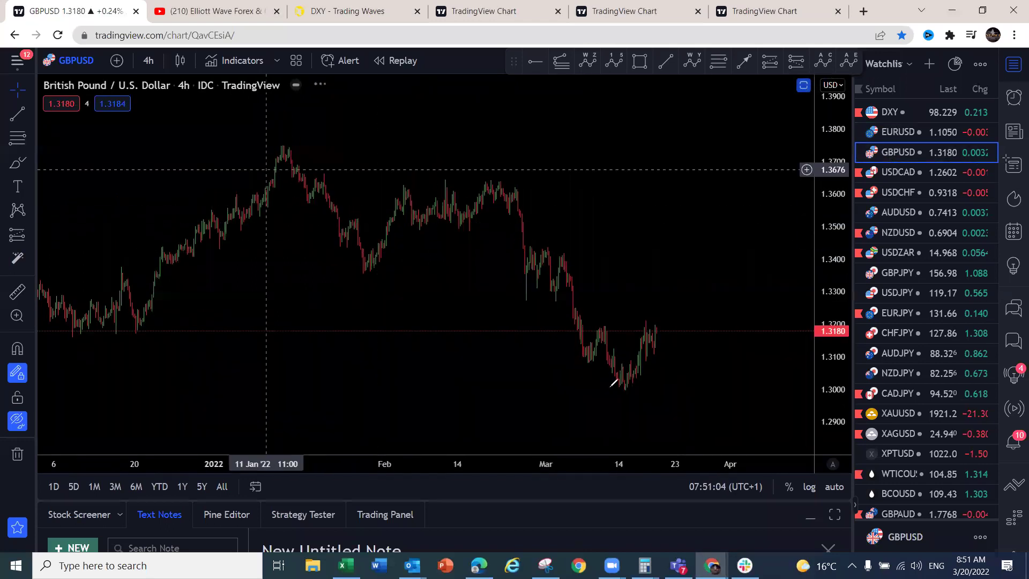
{"action": "mouse_move", "coordinate": [619, 387]}
{"action": "left_mouse_down"}
{"action": "mouse_move", "coordinate": [645, 321]}
{"action": "mouse_move", "coordinate": [653, 348]}
{"action": "mouse_move", "coordinate": [668, 291]}
{"action": "left_mouse_up"}
{"action": "left_click_drag", "start_coordinate": [619, 395], "coordinate": [661, 339]}
{"action": "left_click_drag", "start_coordinate": [674, 289], "coordinate": [693, 427]}
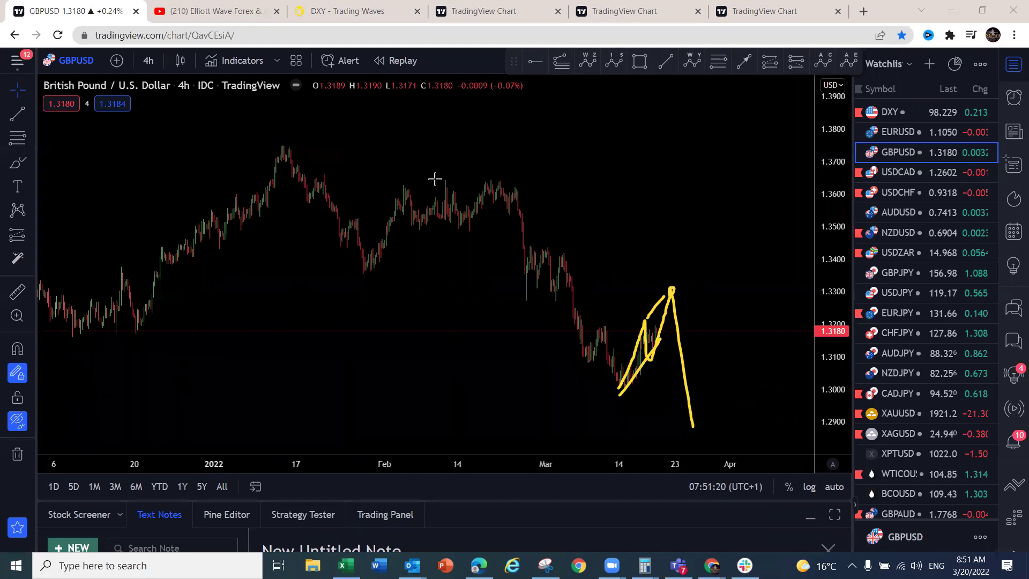
Open the USDCAD chart, show more of its 2021 history, and trace a projected zigzag rally and decline in yellow
{"action": "left_click", "coordinate": [905, 171]}
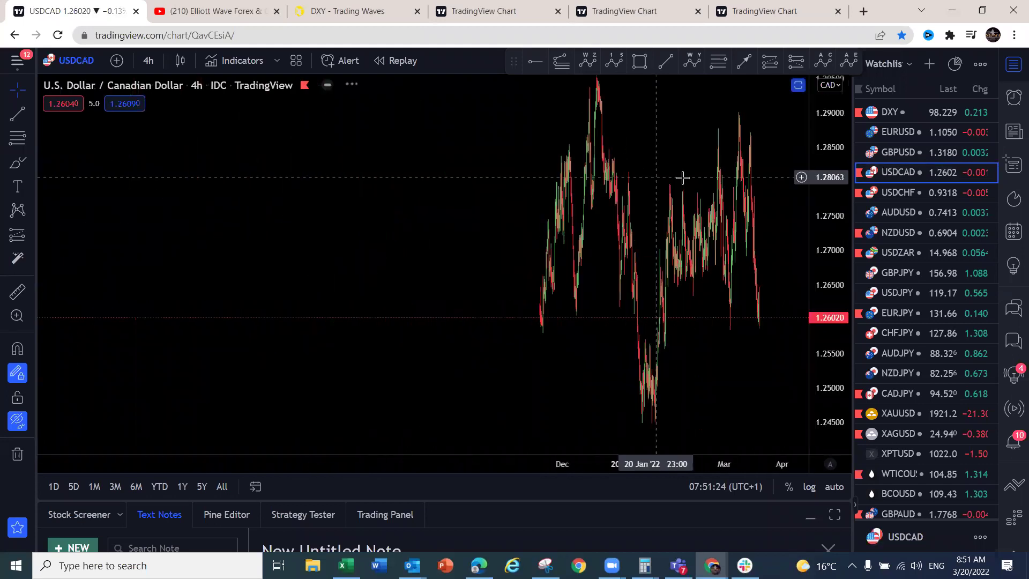
{"action": "scroll", "coordinate": [871, 166], "scroll_direction": "down", "scroll_amount": 1}
{"action": "scroll", "coordinate": [872, 166], "scroll_direction": "down", "scroll_amount": 10}
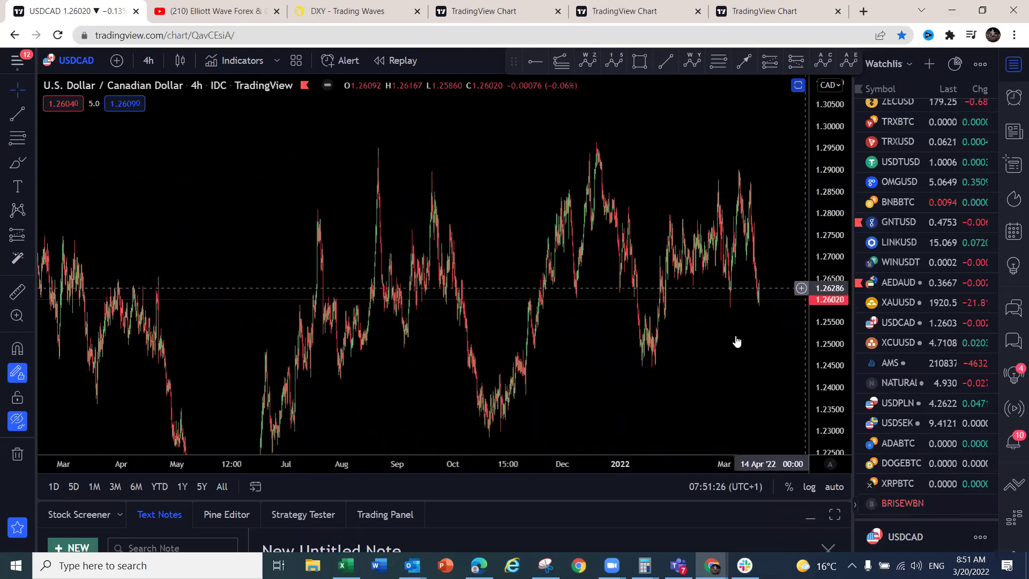
{"action": "left_click_drag", "start_coordinate": [734, 340], "coordinate": [641, 354]}
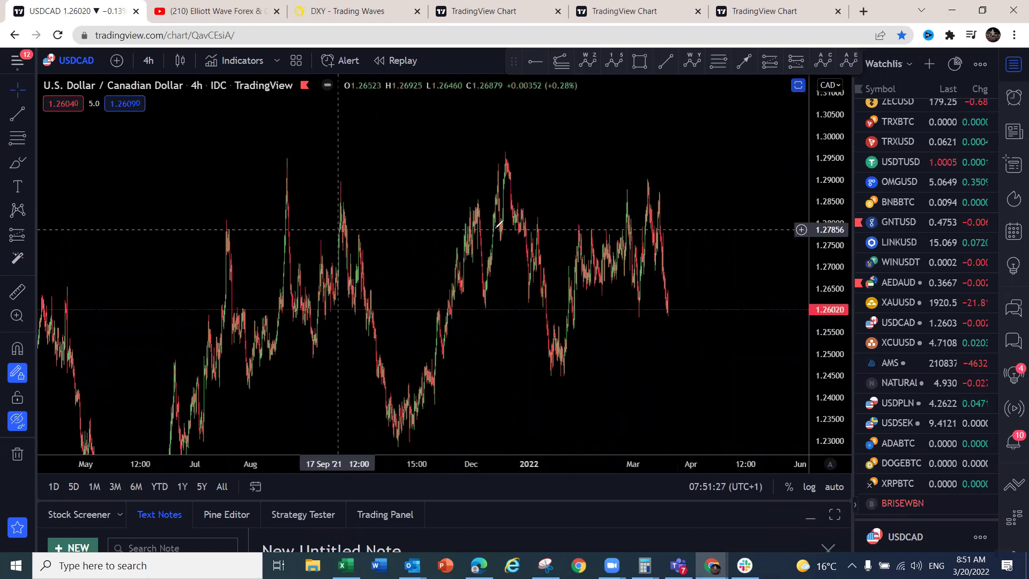
{"action": "mouse_move", "coordinate": [669, 309]}
{"action": "left_mouse_down"}
{"action": "mouse_move", "coordinate": [684, 248]}
{"action": "mouse_move", "coordinate": [688, 276]}
{"action": "mouse_move", "coordinate": [709, 214]}
{"action": "mouse_move", "coordinate": [723, 316]}
{"action": "left_mouse_up"}
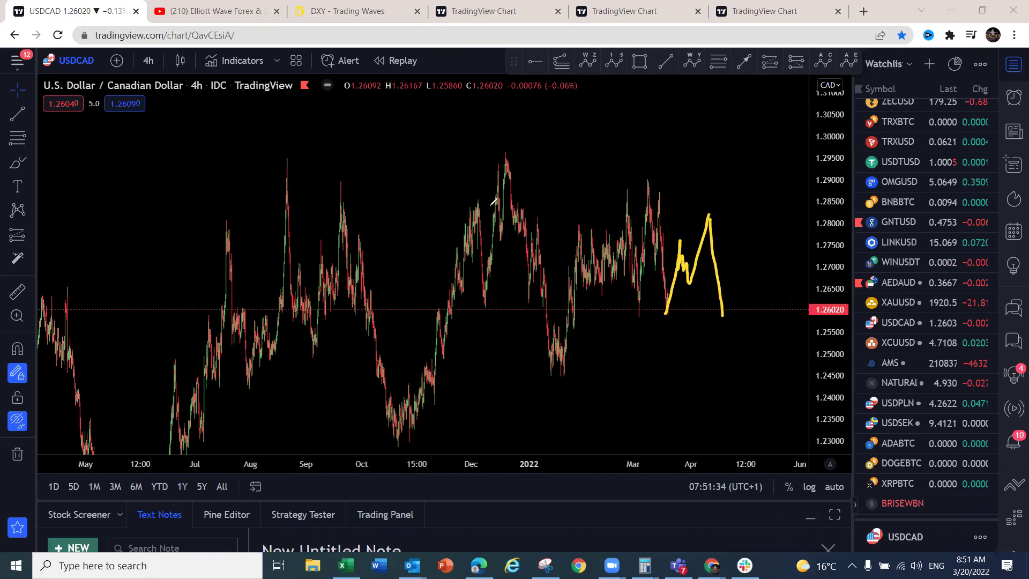
Replace the USDCAD sketch with yellow traces of a brief dip below the current price and a sharp rebound, and clear them
{"action": "key", "text": "e"}
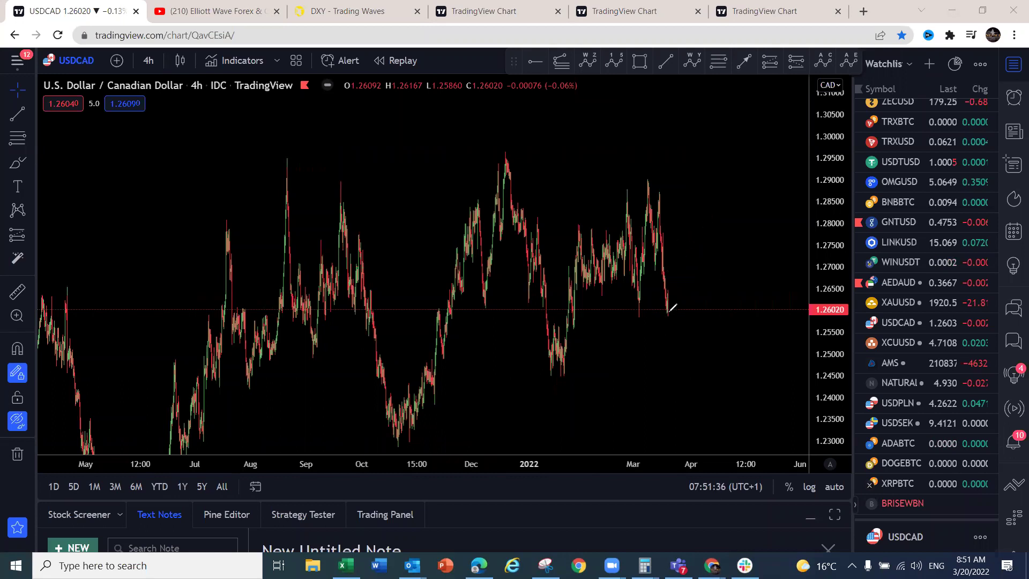
{"action": "mouse_move", "coordinate": [668, 308]}
{"action": "left_mouse_down"}
{"action": "mouse_move", "coordinate": [678, 324]}
{"action": "mouse_move", "coordinate": [681, 277]}
{"action": "left_mouse_up"}
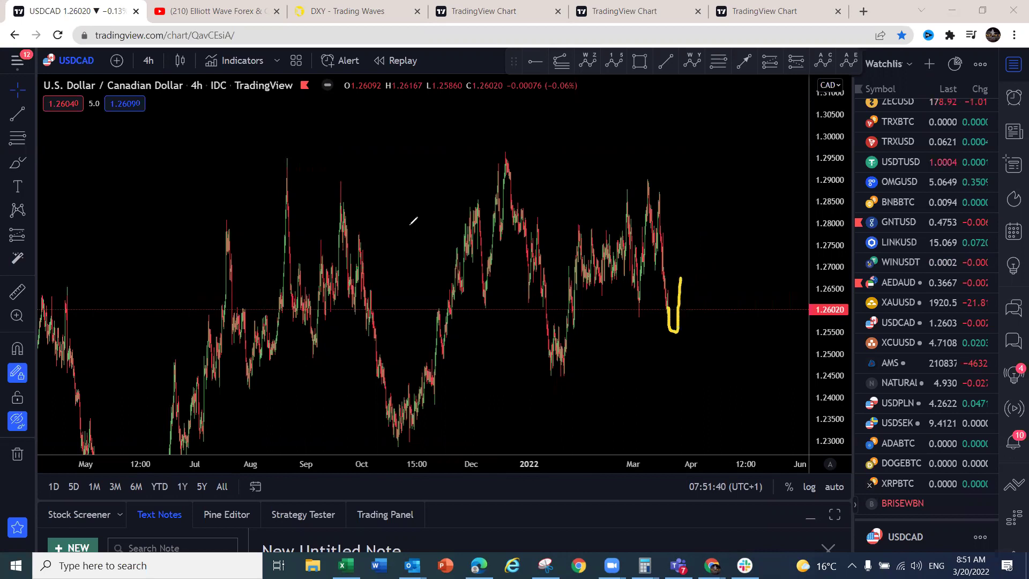
{"action": "key", "text": "e"}
{"action": "mouse_move", "coordinate": [668, 308]}
{"action": "left_mouse_down"}
{"action": "mouse_move", "coordinate": [684, 325]}
{"action": "mouse_move", "coordinate": [688, 263]}
{"action": "left_mouse_up"}
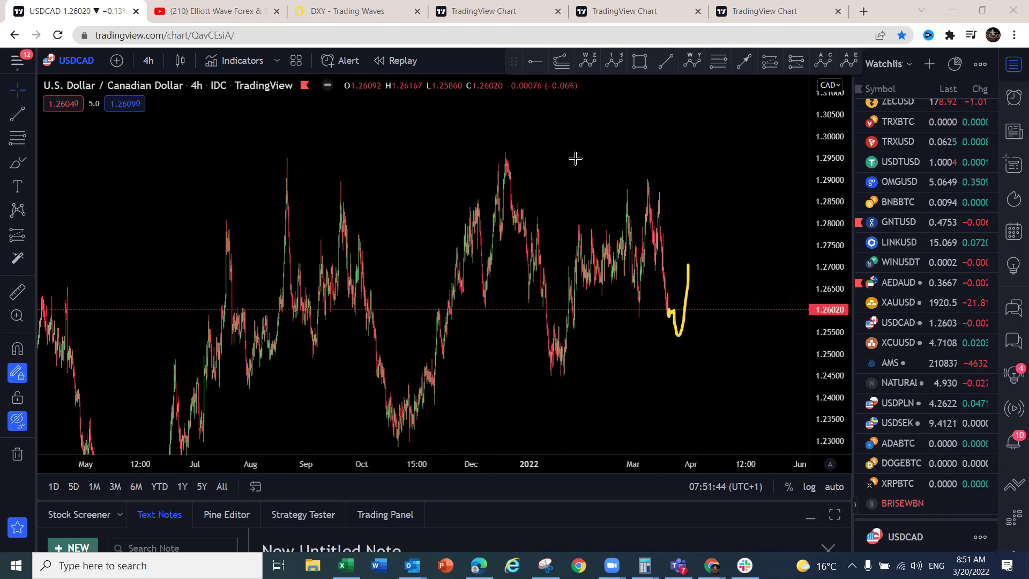
{"action": "key", "text": "ctrl+z"}
Open the USDCHF chart, bring the price action since early 2021 into view, and show the saved drawings
{"action": "scroll", "coordinate": [914, 264], "scroll_direction": "up", "scroll_amount": 10}
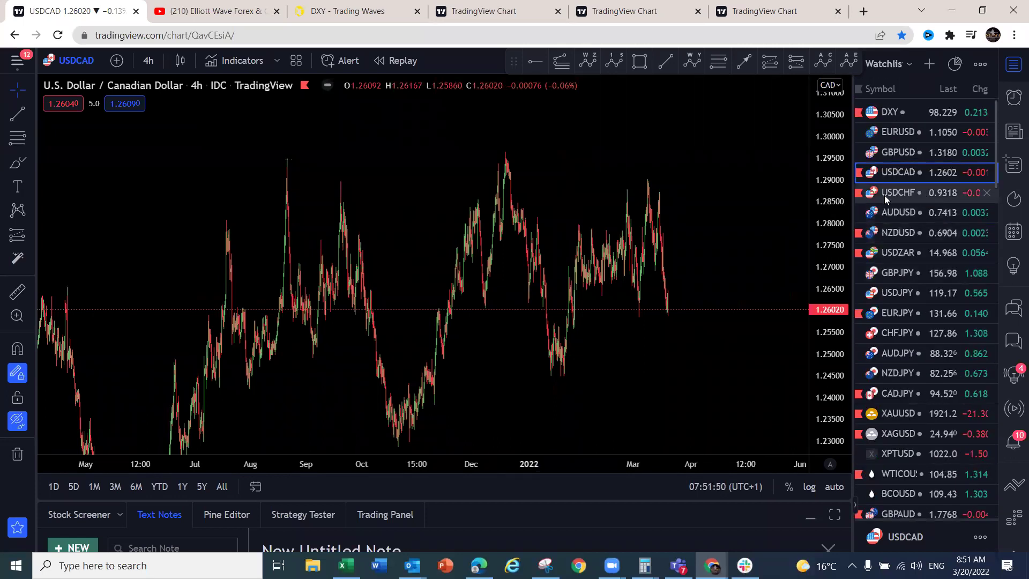
{"action": "left_click", "coordinate": [899, 190]}
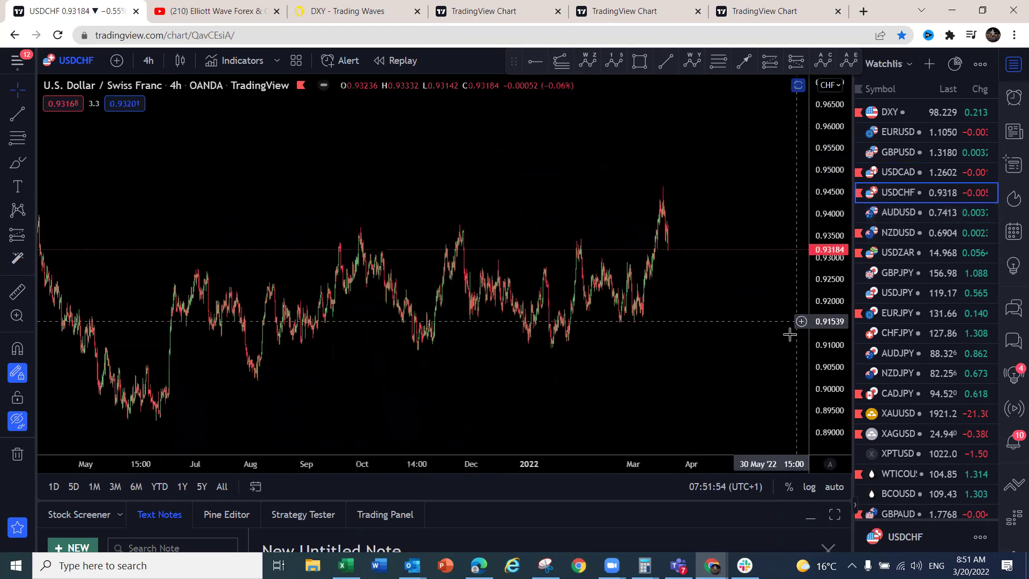
{"action": "scroll", "coordinate": [777, 330], "scroll_direction": "down", "scroll_amount": 3}
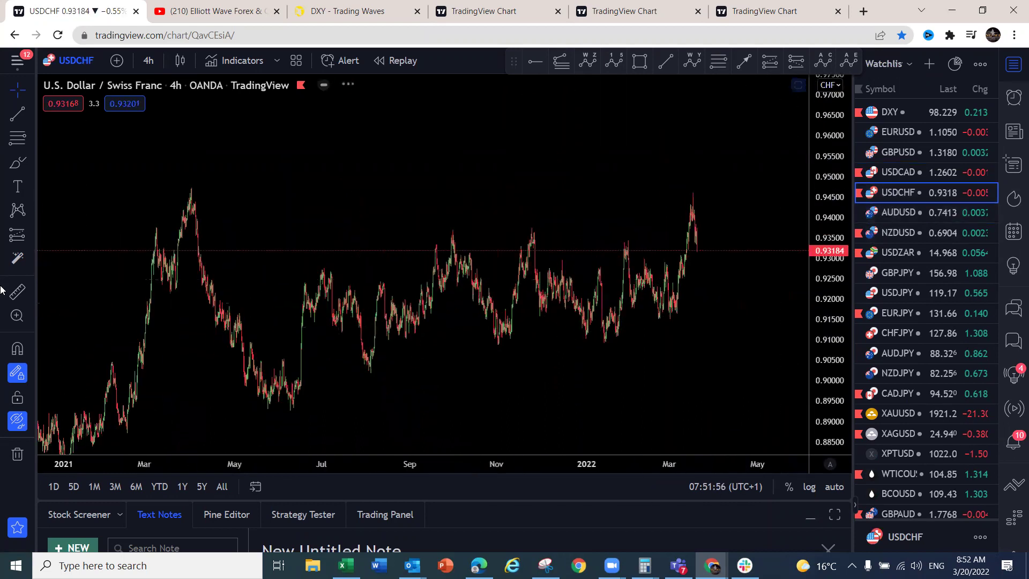
{"action": "left_click", "coordinate": [18, 420]}
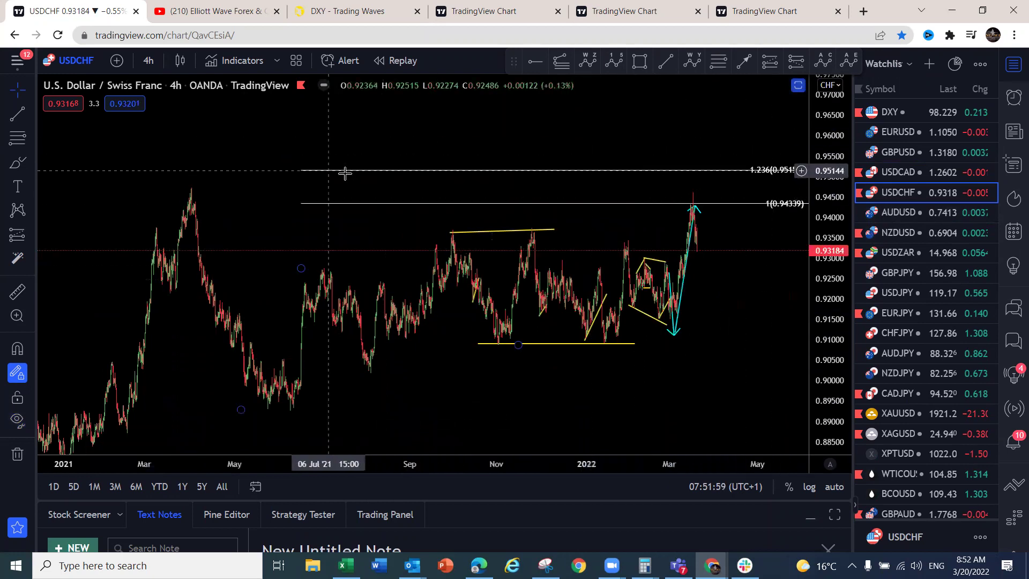
On USDCHF, trace the three-part advance in yellow and the 2021 decline and projected drop-and-rally in white, and hide the saved drawings
{"action": "mouse_move", "coordinate": [433, 244]}
{"action": "left_mouse_down"}
{"action": "mouse_move", "coordinate": [437, 231]}
{"action": "mouse_move", "coordinate": [614, 344]}
{"action": "mouse_move", "coordinate": [691, 193]}
{"action": "left_mouse_up"}
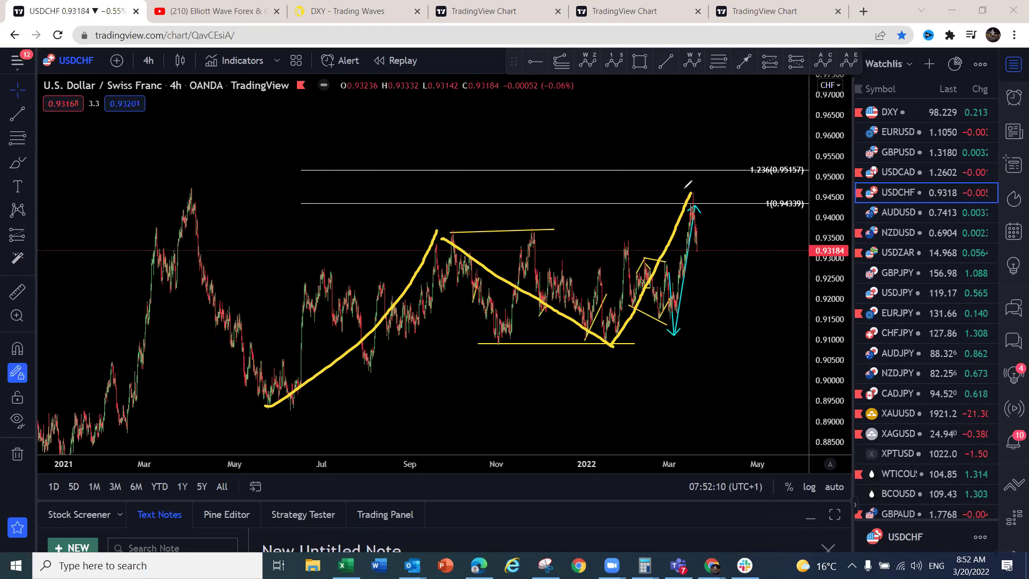
{"action": "left_click_drag", "start_coordinate": [193, 183], "coordinate": [267, 394]}
{"action": "mouse_move", "coordinate": [692, 196]}
{"action": "left_mouse_down"}
{"action": "mouse_move", "coordinate": [712, 344]}
{"action": "mouse_move", "coordinate": [742, 421]}
{"action": "mouse_move", "coordinate": [823, 91]}
{"action": "left_mouse_up"}
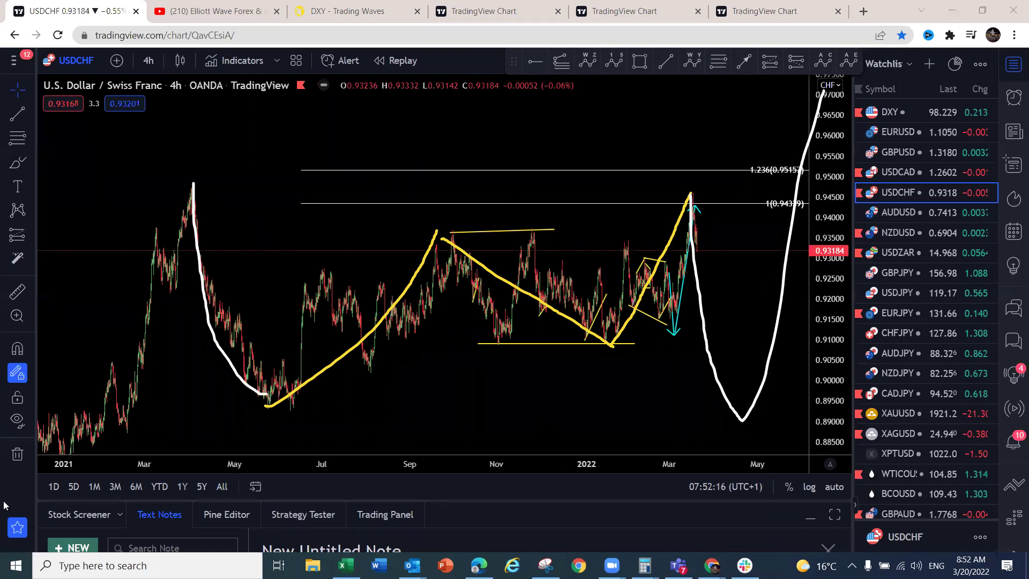
{"action": "left_click", "coordinate": [18, 420]}
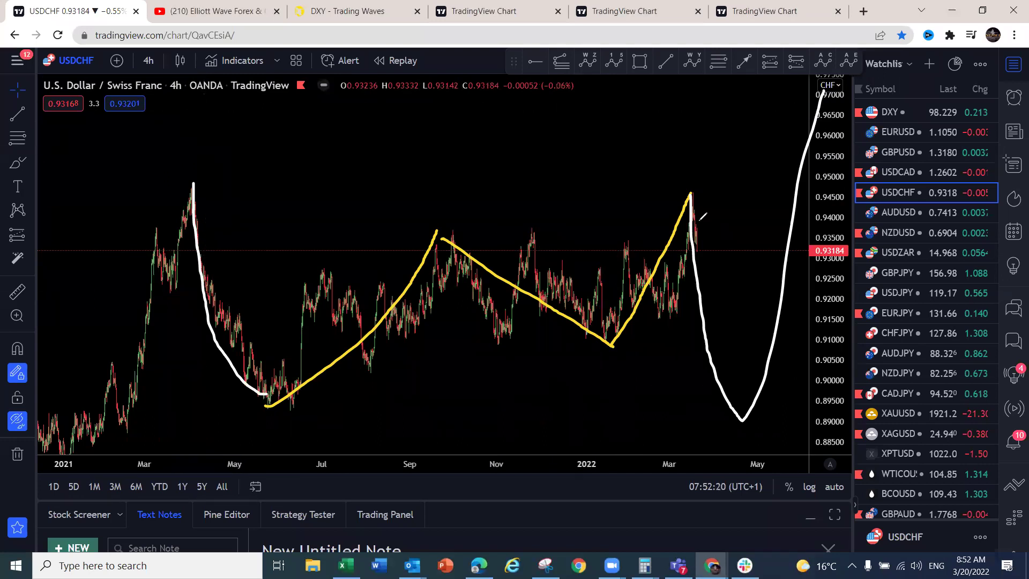
Try to trace in red a USDCHF drop from the March high, a rally above it and another drop, and undo the strokes
{"action": "left_click_drag", "start_coordinate": [694, 195], "coordinate": [700, 262]}
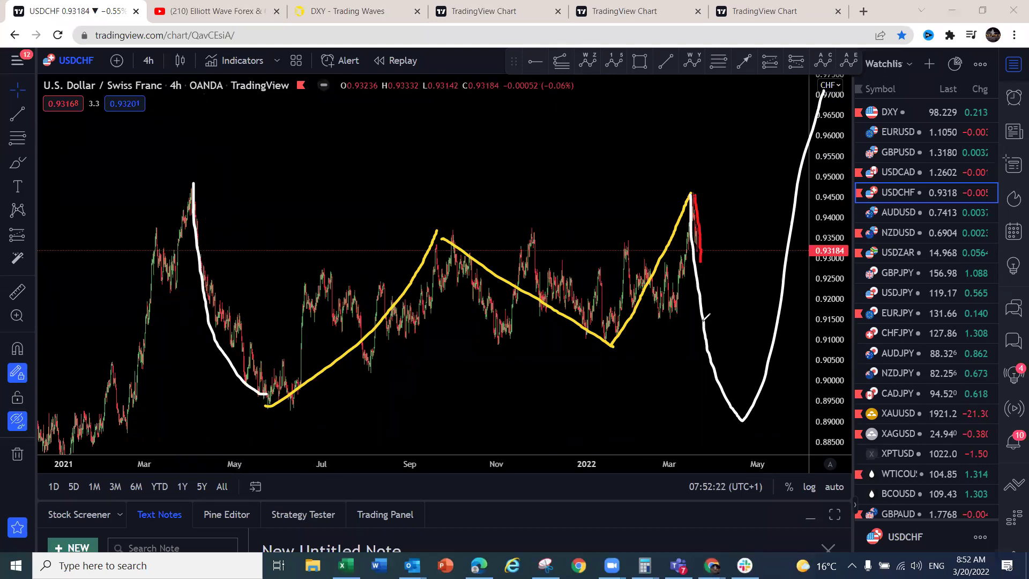
{"action": "mouse_move", "coordinate": [698, 252]}
{"action": "left_mouse_down"}
{"action": "mouse_move", "coordinate": [721, 162]}
{"action": "mouse_move", "coordinate": [713, 311]}
{"action": "left_mouse_up"}
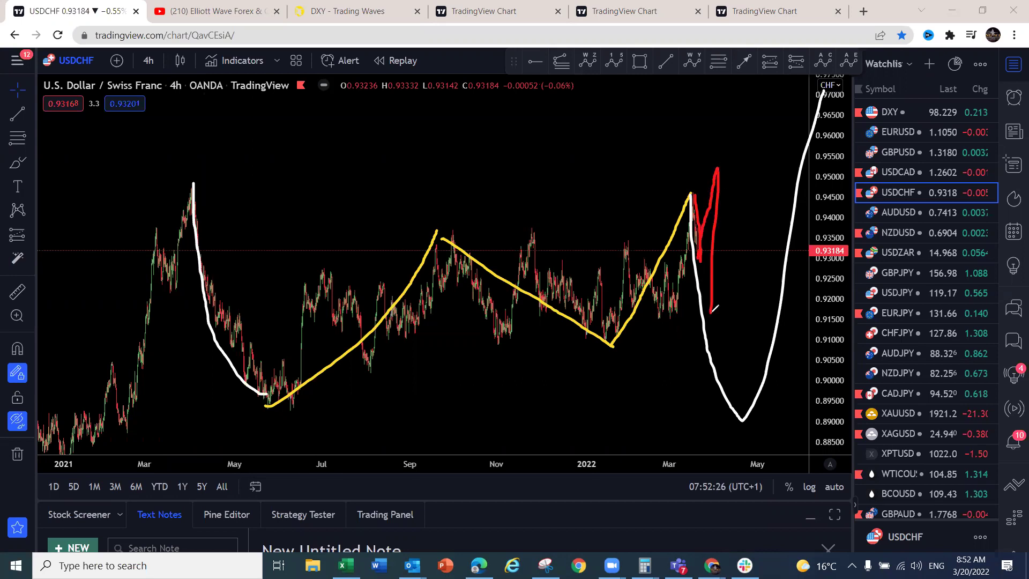
{"action": "key", "text": "ctrl+z"}
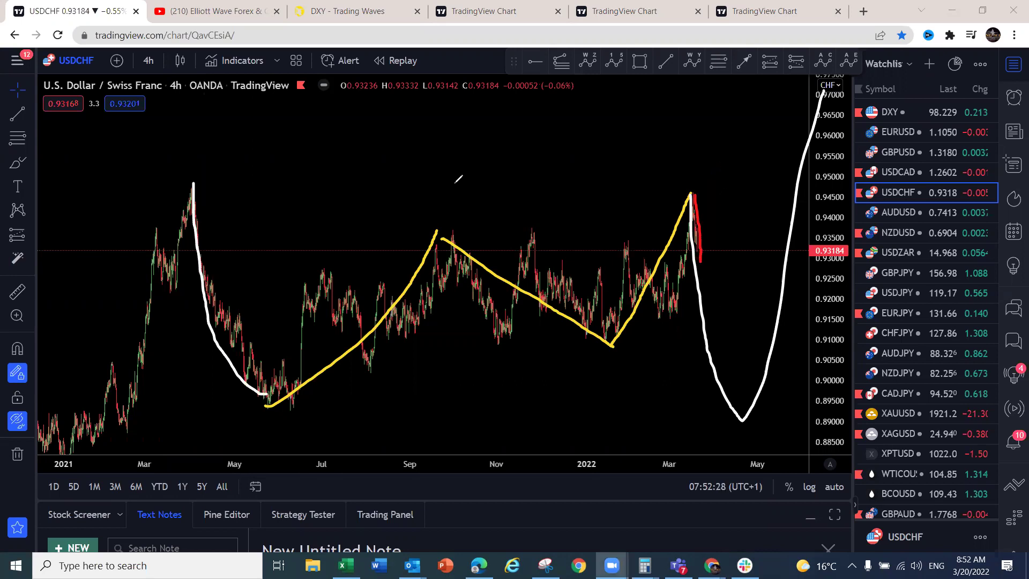
{"action": "key", "text": "ctrl+z"}
Trace in red the latest USDCHF pullback, a spike above the March high and a renewed drop, and clear all strokes
{"action": "left_click_drag", "start_coordinate": [694, 236], "coordinate": [696, 194]}
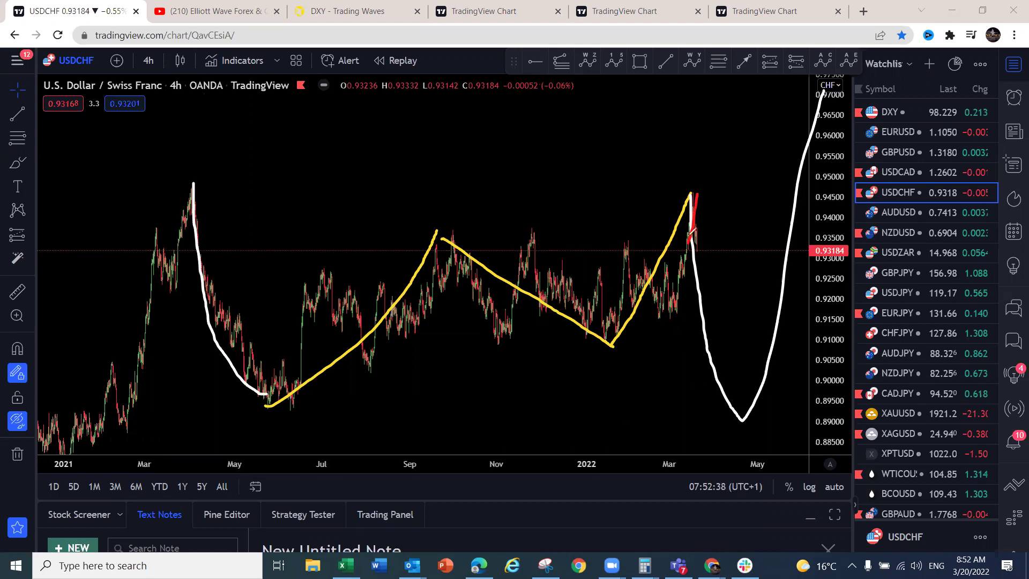
{"action": "mouse_move", "coordinate": [695, 234]}
{"action": "left_mouse_down"}
{"action": "mouse_move", "coordinate": [691, 196]}
{"action": "mouse_move", "coordinate": [706, 175]}
{"action": "mouse_move", "coordinate": [707, 231]}
{"action": "mouse_move", "coordinate": [697, 240]}
{"action": "mouse_move", "coordinate": [713, 231]}
{"action": "mouse_move", "coordinate": [717, 276]}
{"action": "left_mouse_up"}
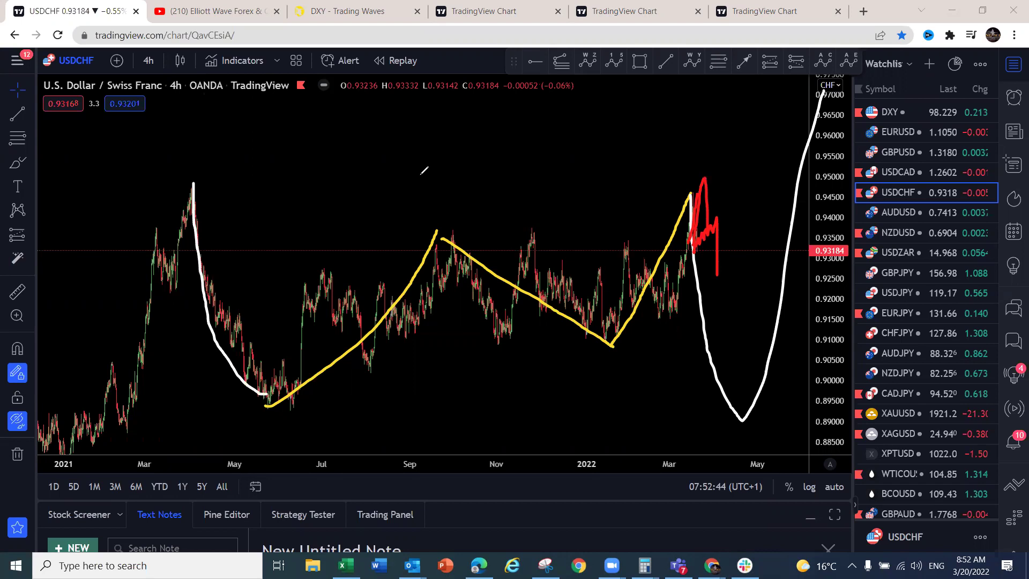
{"action": "key", "text": "Escape"}
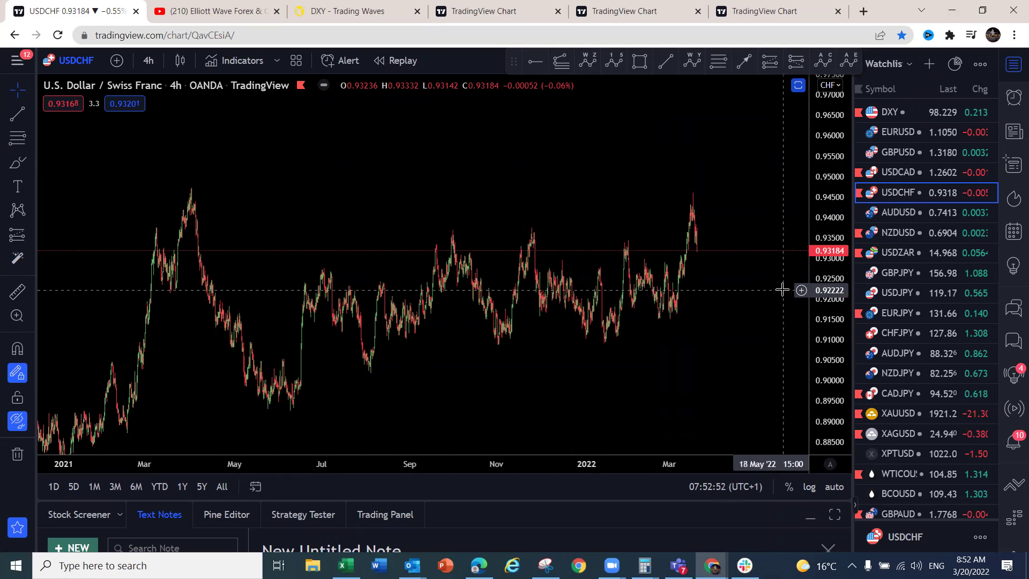
Open the AUDUSD chart, bracket the February consolidation in red, and trace the two advances from the December and January lows
{"action": "left_click", "coordinate": [902, 218]}
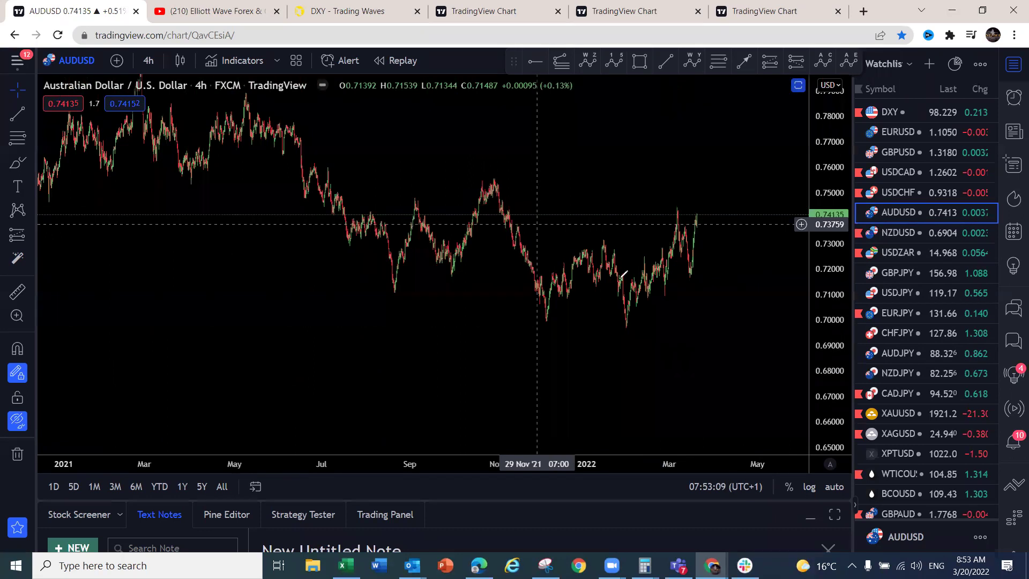
{"action": "left_click_drag", "start_coordinate": [640, 256], "coordinate": [662, 249]}
{"action": "left_click_drag", "start_coordinate": [647, 297], "coordinate": [665, 294]}
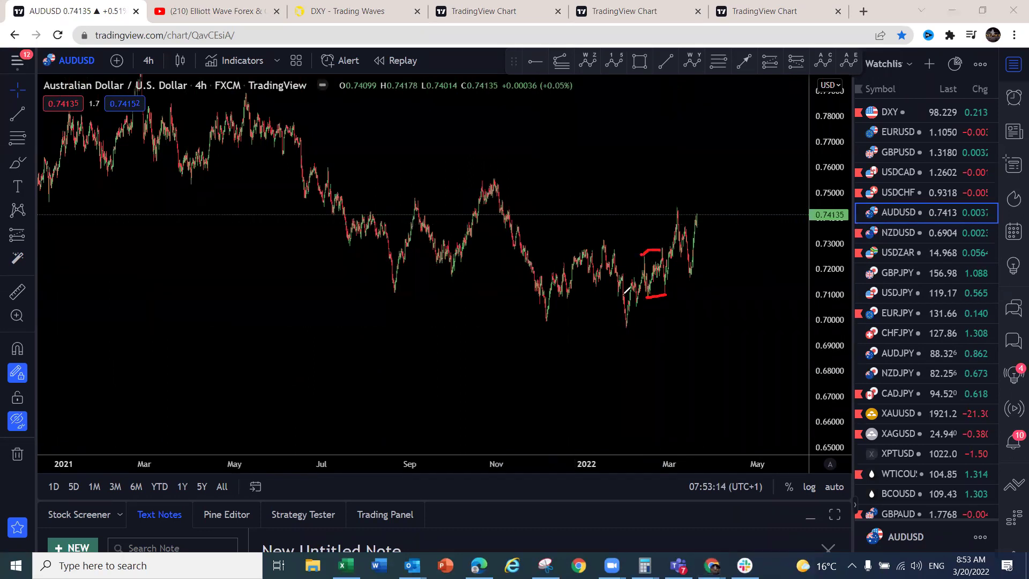
{"action": "left_click_drag", "start_coordinate": [546, 321], "coordinate": [614, 261]}
{"action": "left_click_drag", "start_coordinate": [624, 326], "coordinate": [684, 218]}
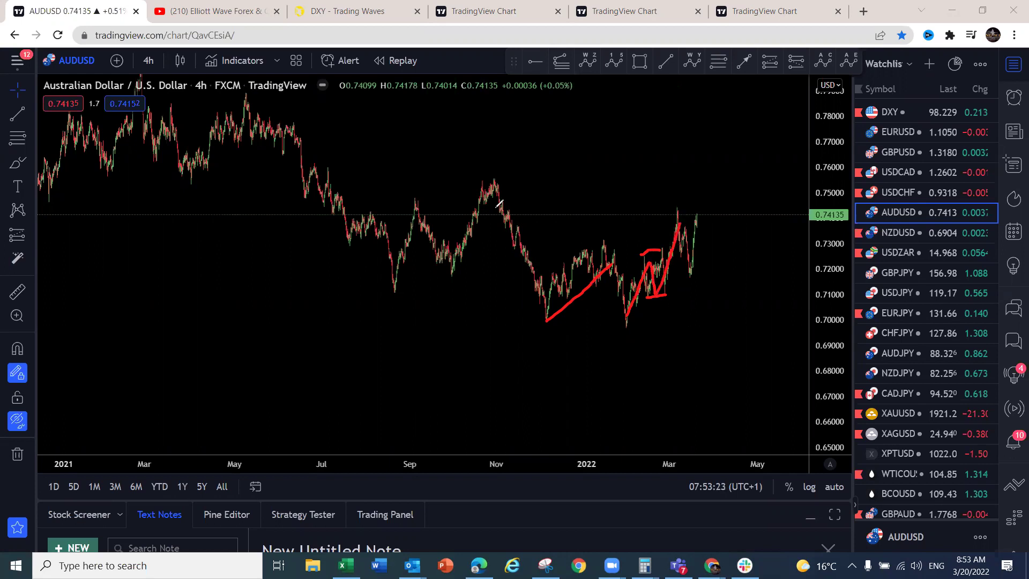
Trace AUDUSD's March pullback in yellow and the projected channelled rally and drop in red, and redraw the move as a single red zigzag
{"action": "left_click_drag", "start_coordinate": [673, 210], "coordinate": [693, 271]}
{"action": "mouse_move", "coordinate": [696, 270]}
{"action": "left_mouse_down"}
{"action": "mouse_move", "coordinate": [702, 214]}
{"action": "mouse_move", "coordinate": [709, 233]}
{"action": "mouse_move", "coordinate": [729, 183]}
{"action": "left_mouse_up"}
{"action": "left_click_drag", "start_coordinate": [625, 333], "coordinate": [740, 213]}
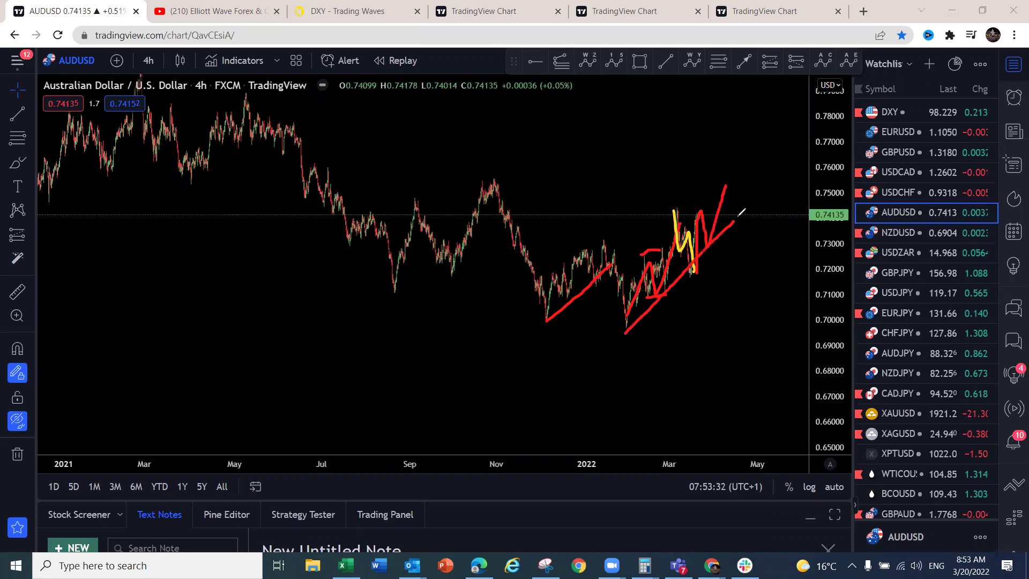
{"action": "mouse_move", "coordinate": [658, 221]}
{"action": "left_mouse_down"}
{"action": "mouse_move", "coordinate": [724, 170]}
{"action": "mouse_move", "coordinate": [763, 310]}
{"action": "mouse_move", "coordinate": [761, 356]}
{"action": "left_mouse_up"}
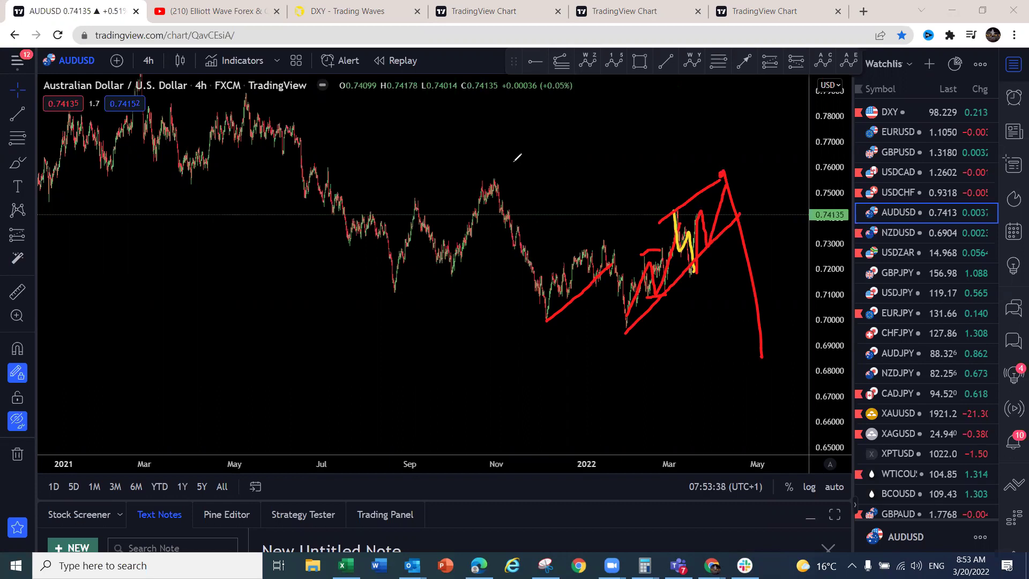
{"action": "mouse_move", "coordinate": [633, 329]}
{"action": "left_mouse_down"}
{"action": "mouse_move", "coordinate": [664, 229]}
{"action": "mouse_move", "coordinate": [681, 270]}
{"action": "mouse_move", "coordinate": [711, 186]}
{"action": "mouse_move", "coordinate": [723, 296]}
{"action": "left_mouse_up"}
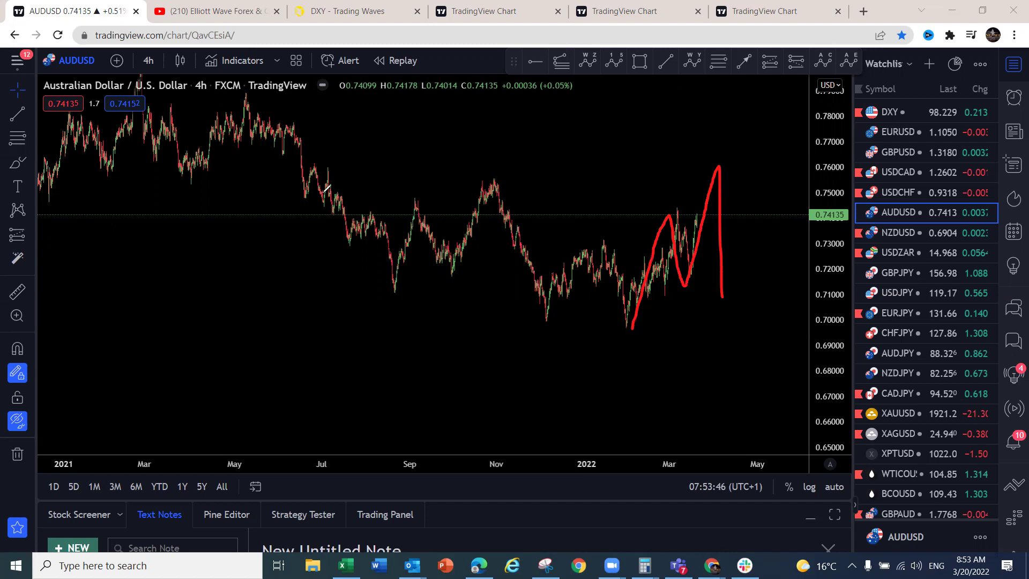
Open the NZDUSD chart, bracket the February consolidation in red, and trace the advance from the January low to the March high
{"action": "left_click", "coordinate": [878, 231]}
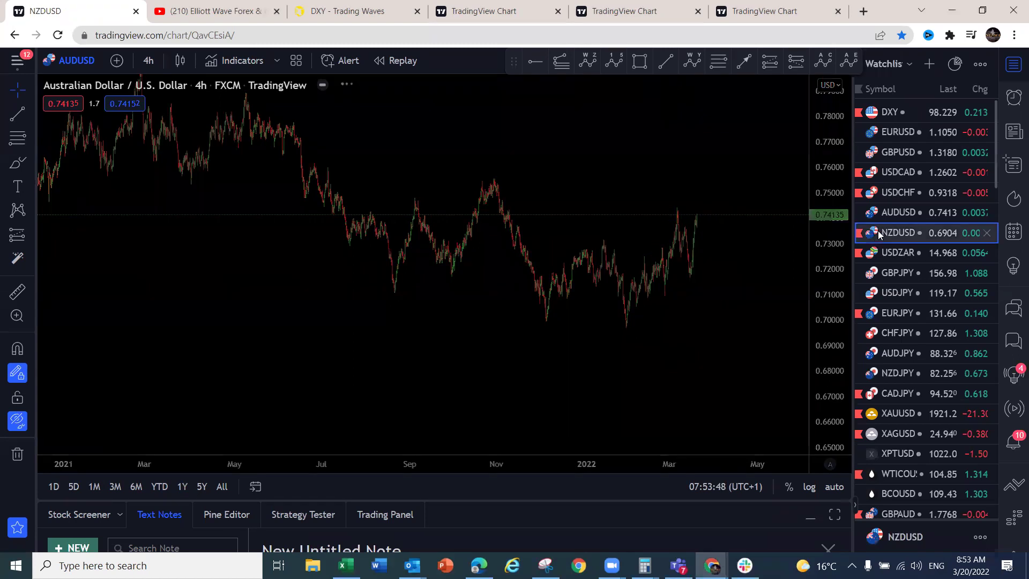
{"action": "left_click_drag", "start_coordinate": [825, 317], "coordinate": [825, 370]}
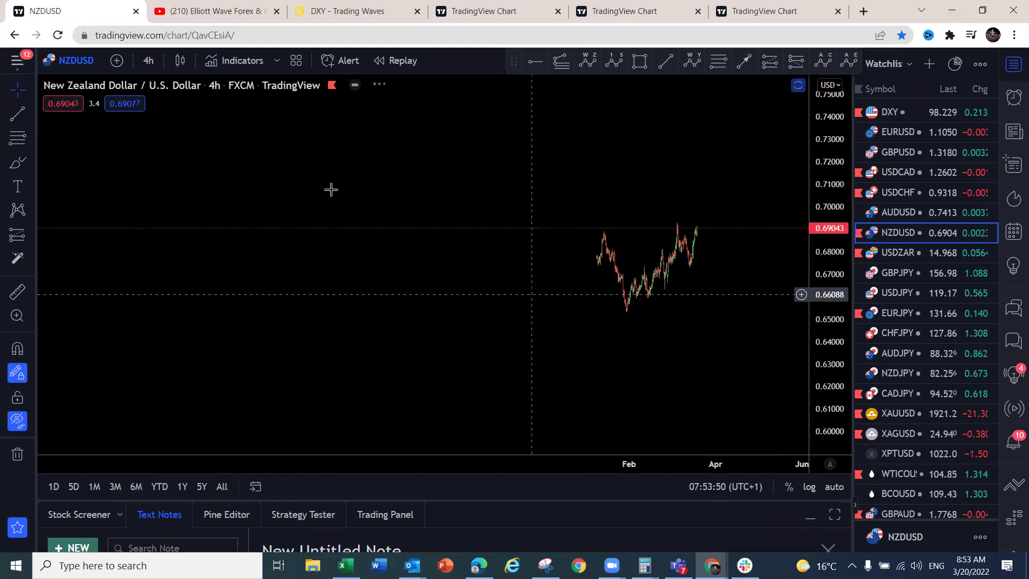
{"action": "mouse_move", "coordinate": [648, 296]}
{"action": "left_mouse_down"}
{"action": "mouse_move", "coordinate": [665, 288]}
{"action": "mouse_move", "coordinate": [655, 257]}
{"action": "left_mouse_up"}
{"action": "mouse_move", "coordinate": [627, 314]}
{"action": "left_mouse_down"}
{"action": "mouse_move", "coordinate": [647, 276]}
{"action": "mouse_move", "coordinate": [667, 286]}
{"action": "mouse_move", "coordinate": [682, 229]}
{"action": "left_mouse_up"}
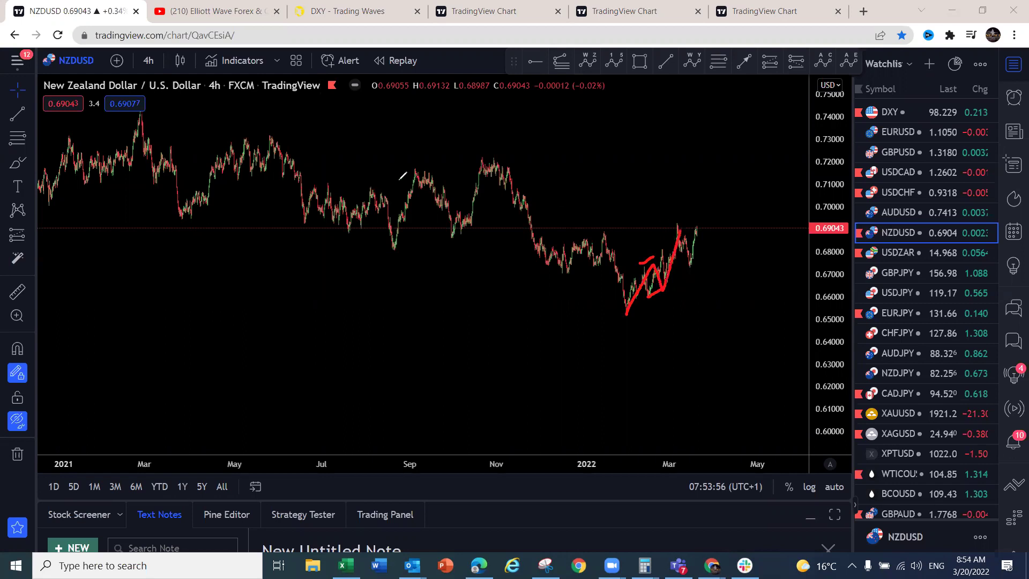
Trace NZDUSD's March pullback in yellow and the projected rally and drop in red, labelling the swings W, X and Y
{"action": "mouse_move", "coordinate": [677, 229]}
{"action": "left_mouse_down"}
{"action": "mouse_move", "coordinate": [690, 265]}
{"action": "mouse_move", "coordinate": [703, 218]}
{"action": "mouse_move", "coordinate": [711, 244]}
{"action": "mouse_move", "coordinate": [727, 202]}
{"action": "left_mouse_up"}
{"action": "left_click_drag", "start_coordinate": [654, 208], "coordinate": [671, 206]}
{"action": "mouse_move", "coordinate": [693, 278]}
{"action": "left_mouse_down"}
{"action": "mouse_move", "coordinate": [691, 293]}
{"action": "mouse_move", "coordinate": [703, 286]}
{"action": "left_mouse_up"}
{"action": "mouse_move", "coordinate": [719, 175]}
{"action": "left_mouse_down"}
{"action": "mouse_move", "coordinate": [731, 205]}
{"action": "mouse_move", "coordinate": [736, 352]}
{"action": "left_mouse_up"}
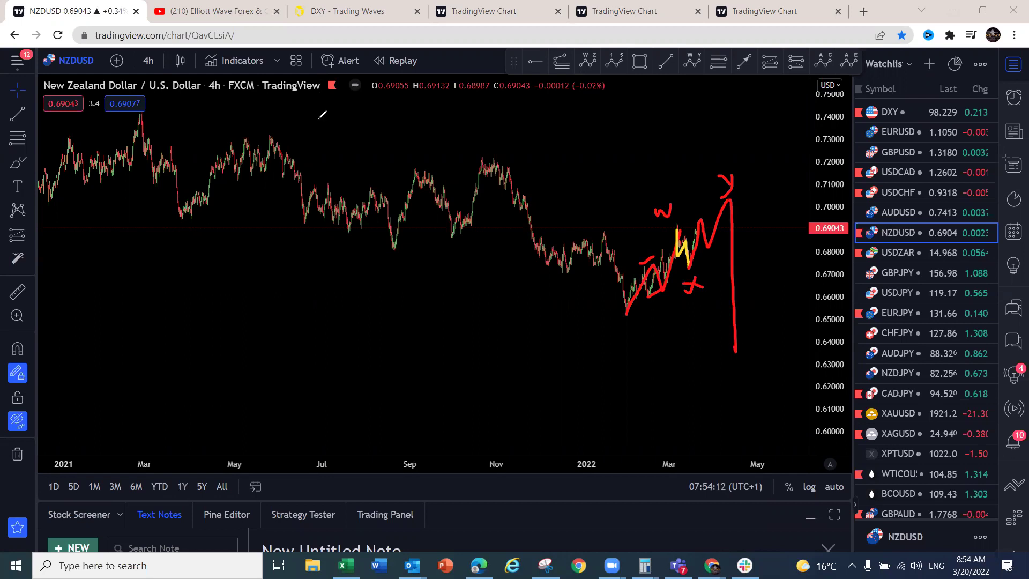
Draw a magenta channel along the lows and highs of the NZDUSD advance, and clear all strokes
{"action": "left_click_drag", "start_coordinate": [622, 321], "coordinate": [786, 210]}
{"action": "left_click_drag", "start_coordinate": [643, 252], "coordinate": [731, 181]}
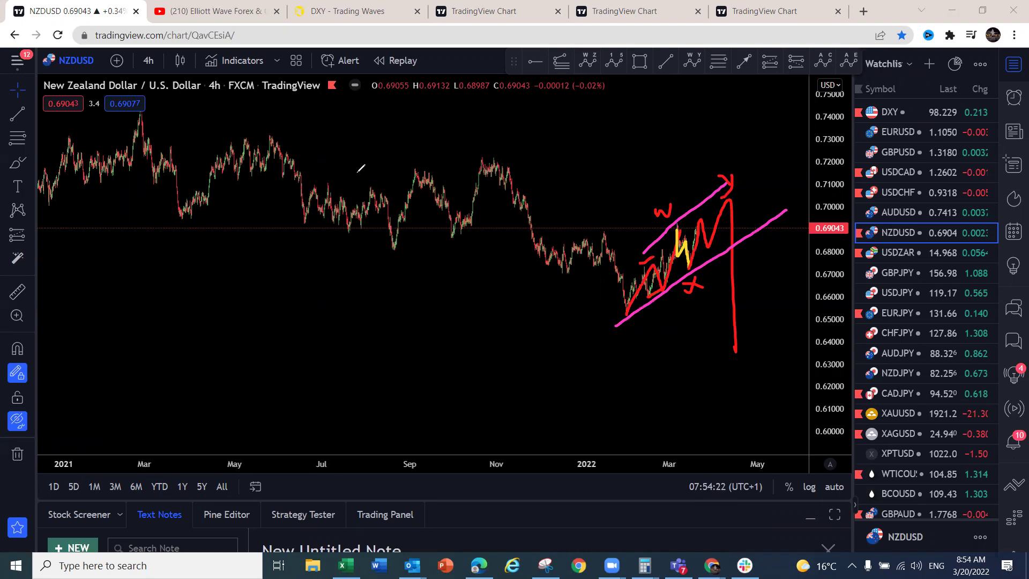
{"action": "key", "text": "Escape"}
Open the USDZAR chart and sketch in magenta a projected dip to about 14.60 followed by a rally
{"action": "left_click", "coordinate": [908, 253]}
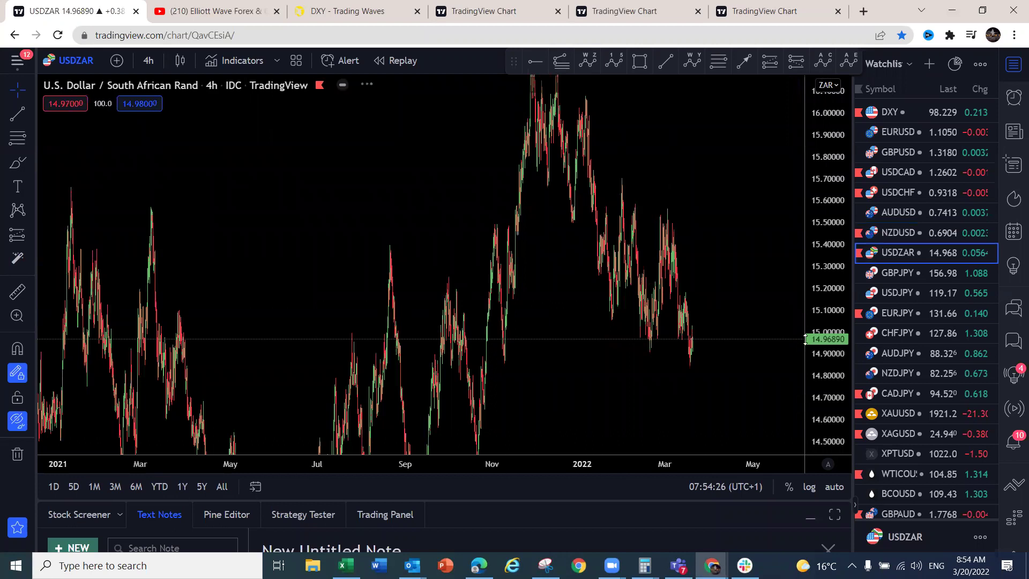
{"action": "double_click", "coordinate": [816, 270]}
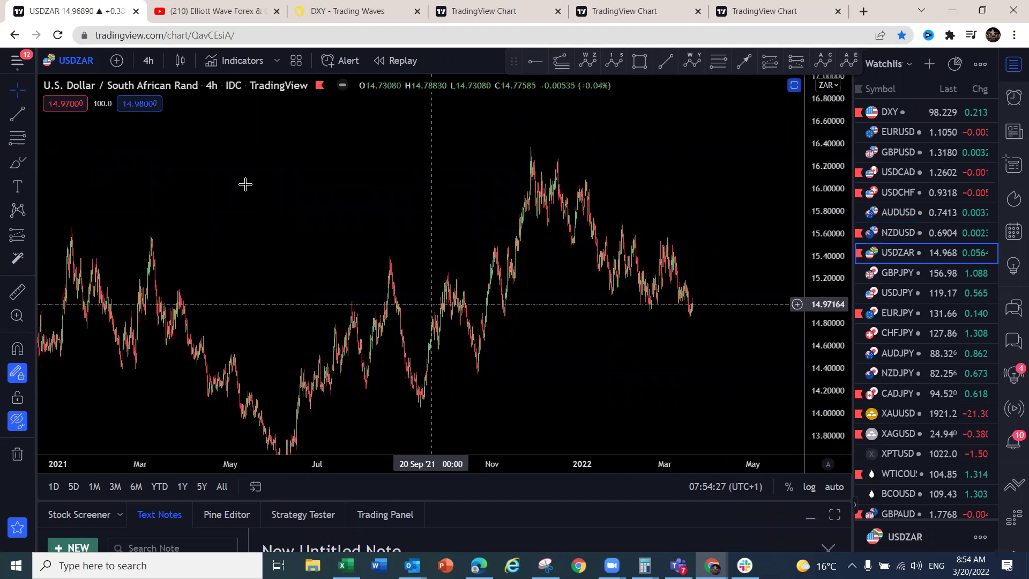
{"action": "mouse_move", "coordinate": [695, 301]}
{"action": "left_mouse_down"}
{"action": "mouse_move", "coordinate": [698, 335]}
{"action": "mouse_move", "coordinate": [719, 270]}
{"action": "left_mouse_up"}
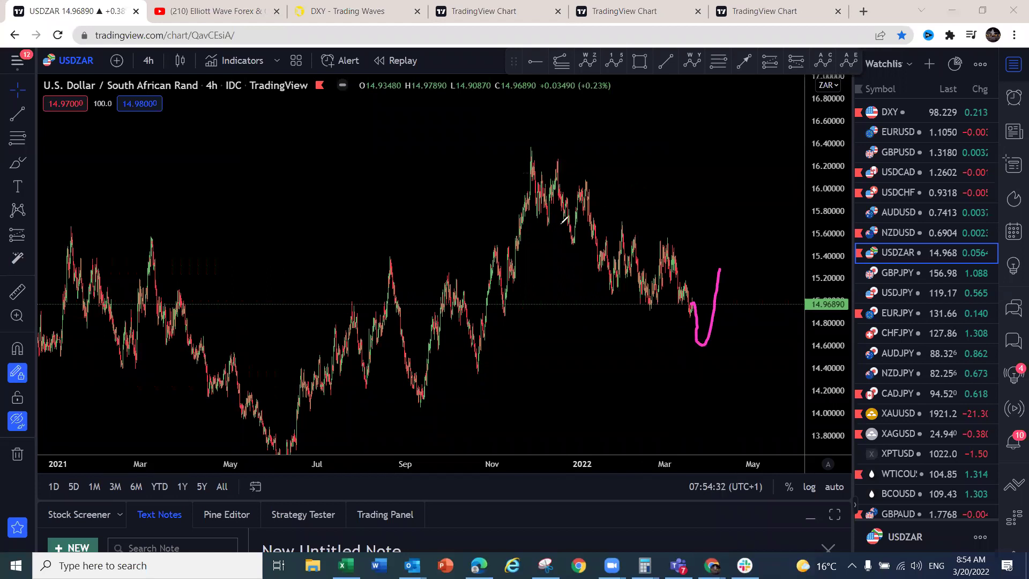
Mark USDZAR's consolidation highs and lows in magenta and label the first swings of the decline W, X and Y
{"action": "left_click_drag", "start_coordinate": [608, 297], "coordinate": [650, 298]}
{"action": "left_click_drag", "start_coordinate": [624, 234], "coordinate": [643, 234]}
{"action": "left_click_drag", "start_coordinate": [552, 227], "coordinate": [569, 240]}
{"action": "left_click_drag", "start_coordinate": [558, 165], "coordinate": [584, 182]}
{"action": "left_click_drag", "start_coordinate": [535, 234], "coordinate": [551, 236]}
{"action": "left_click_drag", "start_coordinate": [579, 152], "coordinate": [598, 147]}
{"action": "mouse_move", "coordinate": [588, 309]}
{"action": "left_mouse_down"}
{"action": "mouse_move", "coordinate": [603, 316]}
{"action": "mouse_move", "coordinate": [597, 334]}
{"action": "left_mouse_up"}
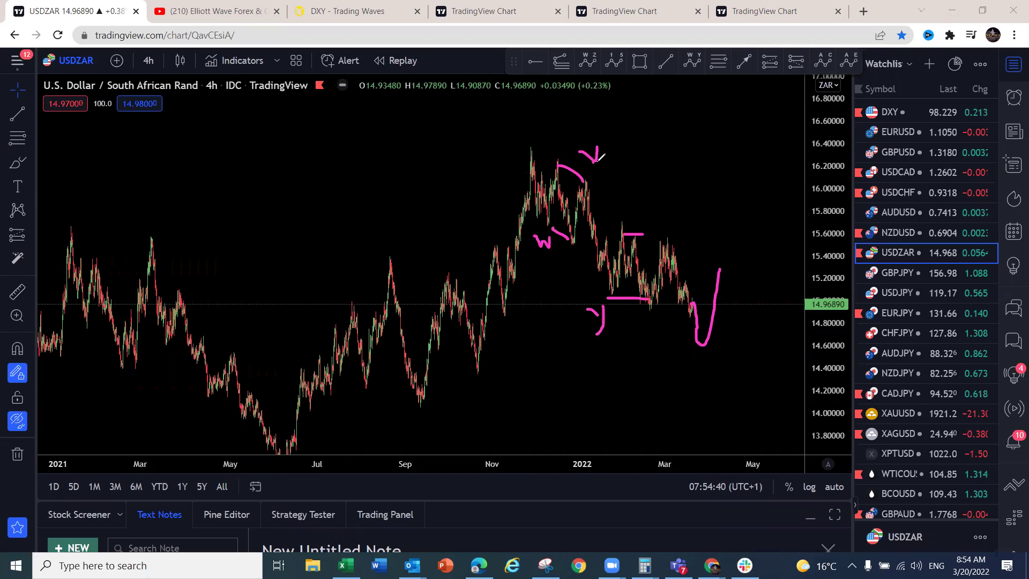
{"action": "left_click_drag", "start_coordinate": [600, 150], "coordinate": [593, 170]}
Add USDZAR's second X and Z labels, trace the whole decline as a zigzag, extend the projected rally, and clear all strokes
{"action": "mouse_move", "coordinate": [689, 203]}
{"action": "left_mouse_down"}
{"action": "mouse_move", "coordinate": [674, 230]}
{"action": "mouse_move", "coordinate": [690, 228]}
{"action": "left_mouse_up"}
{"action": "left_click_drag", "start_coordinate": [694, 365], "coordinate": [735, 375]}
{"action": "left_click_drag", "start_coordinate": [621, 225], "coordinate": [672, 240]}
{"action": "mouse_move", "coordinate": [530, 143]}
{"action": "left_mouse_down"}
{"action": "mouse_move", "coordinate": [537, 220]}
{"action": "mouse_move", "coordinate": [568, 191]}
{"action": "mouse_move", "coordinate": [603, 276]}
{"action": "mouse_move", "coordinate": [664, 245]}
{"action": "mouse_move", "coordinate": [696, 354]}
{"action": "left_mouse_up"}
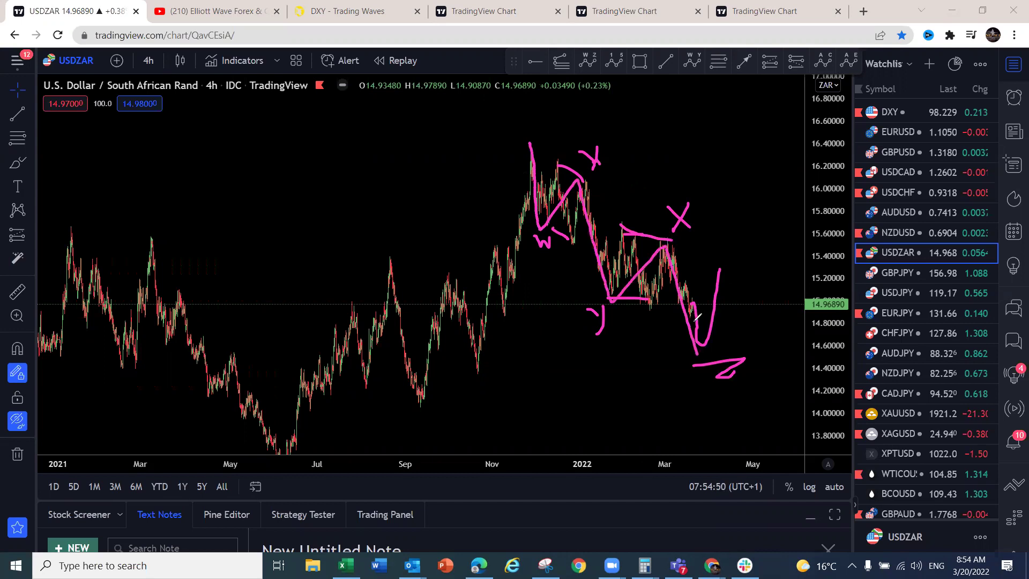
{"action": "mouse_move", "coordinate": [720, 265]}
{"action": "left_mouse_down"}
{"action": "mouse_move", "coordinate": [737, 292]}
{"action": "mouse_move", "coordinate": [750, 240]}
{"action": "left_mouse_up"}
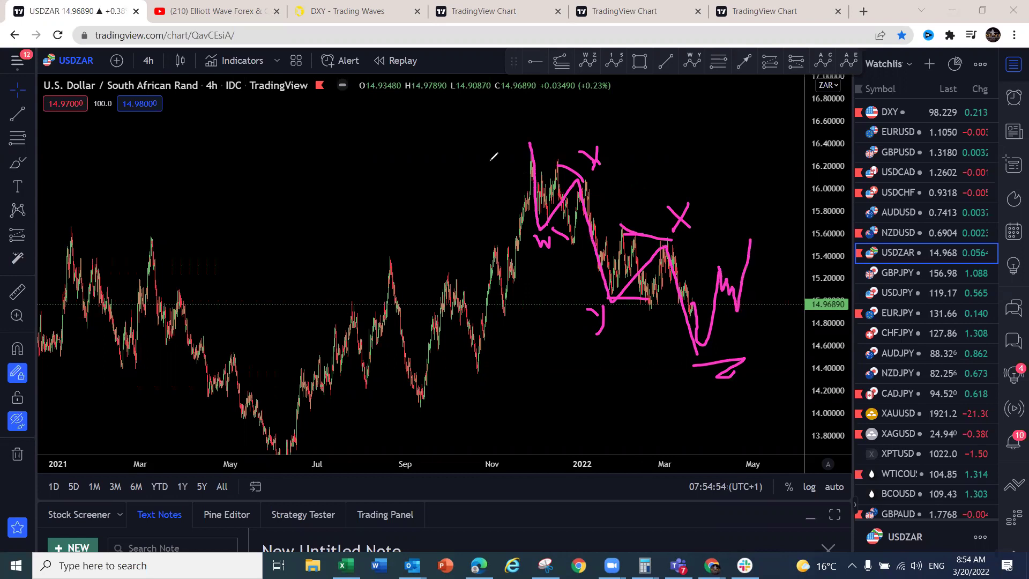
{"action": "key", "text": "Escape"}
Open the GBPJPY chart on the 1-week timeframe and sketch in magenta a steep drop from the latest high
{"action": "left_click", "coordinate": [903, 273]}
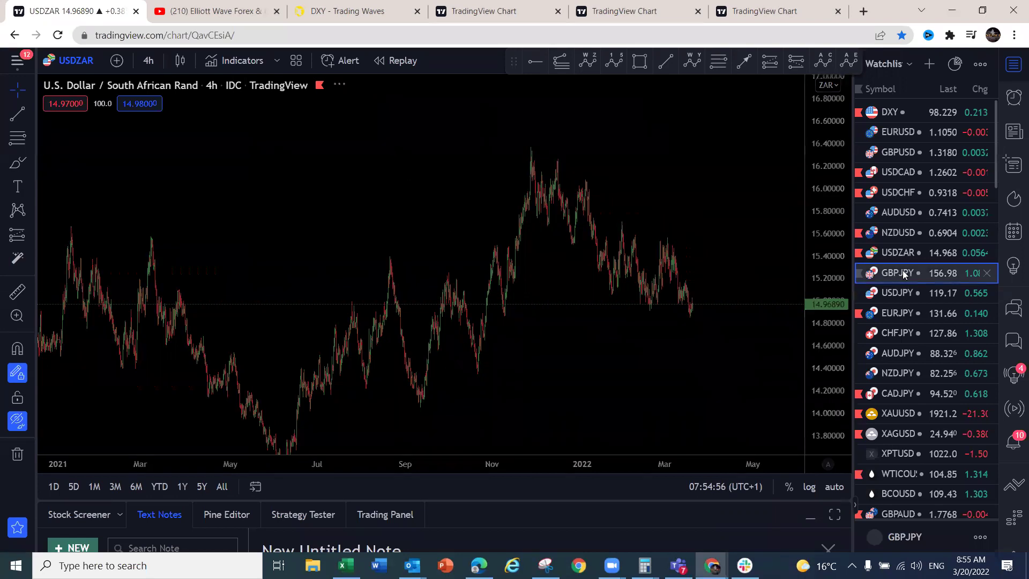
{"action": "left_click", "coordinate": [149, 61]}
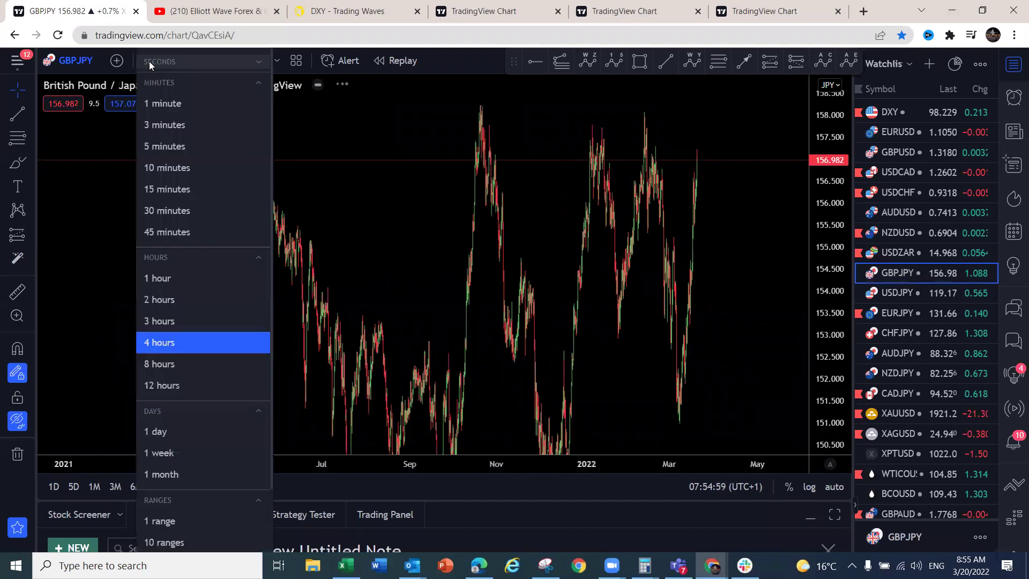
{"action": "left_click", "coordinate": [158, 454]}
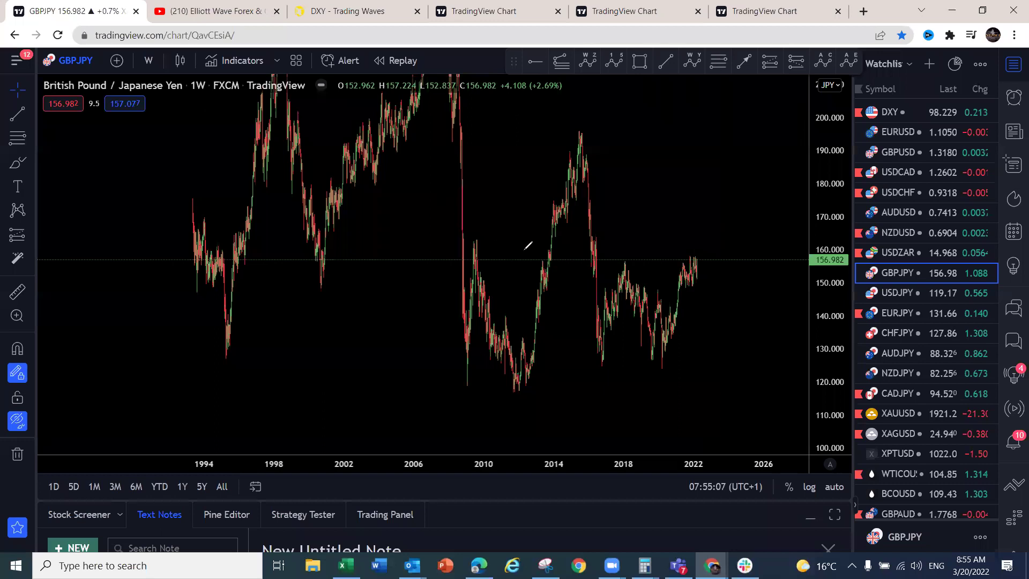
{"action": "left_click_drag", "start_coordinate": [700, 262], "coordinate": [686, 425]}
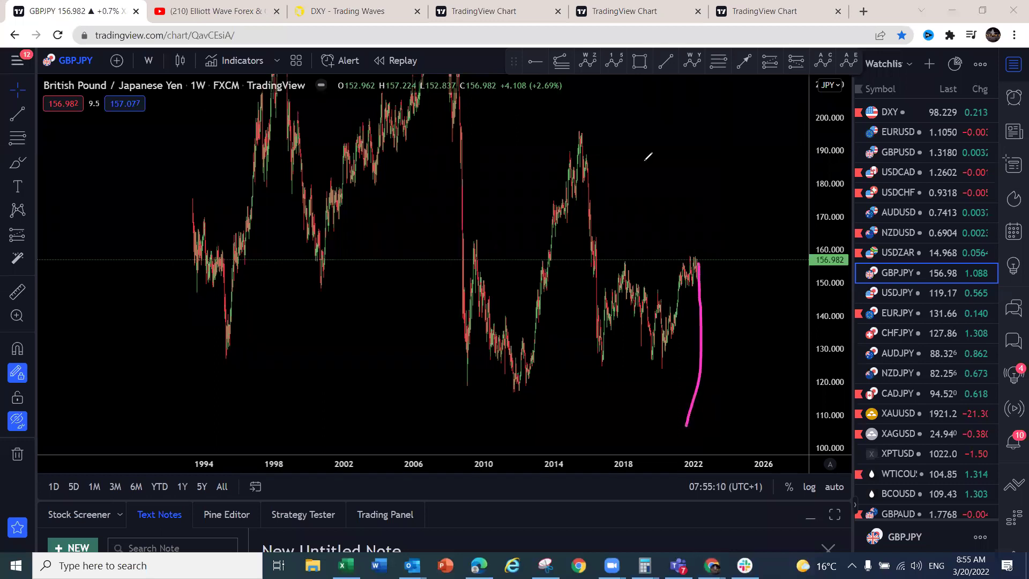
Trace GBPJPY's zigzag from the 2016 low to the latest high, add a short spike and a drop, and clear all strokes
{"action": "mouse_move", "coordinate": [603, 369]}
{"action": "left_mouse_down"}
{"action": "mouse_move", "coordinate": [633, 287]}
{"action": "mouse_move", "coordinate": [659, 368]}
{"action": "mouse_move", "coordinate": [697, 258]}
{"action": "left_mouse_up"}
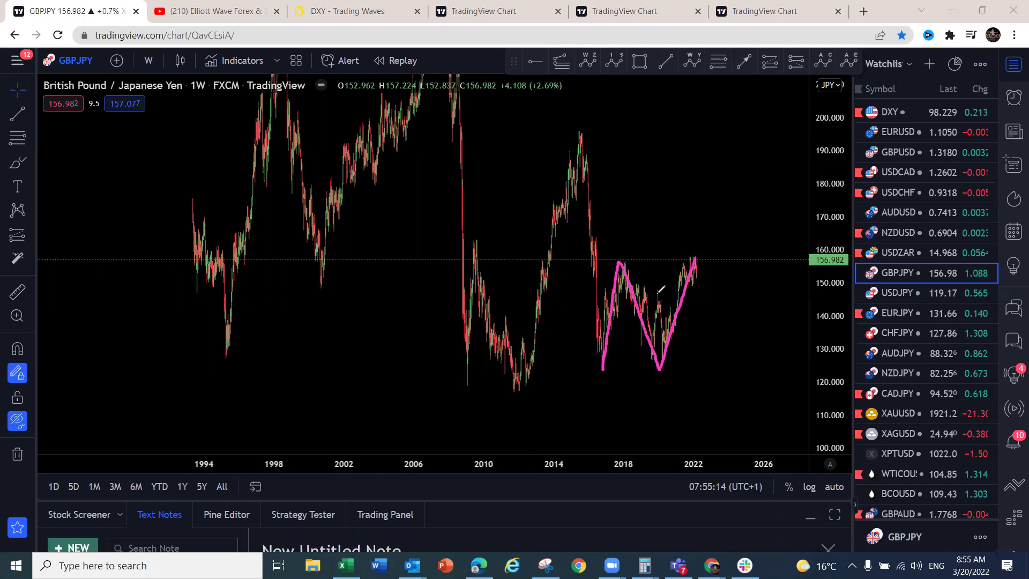
{"action": "left_click_drag", "start_coordinate": [698, 261], "coordinate": [702, 236]}
{"action": "left_click_drag", "start_coordinate": [706, 229], "coordinate": [712, 337]}
{"action": "key", "text": "Escape"}
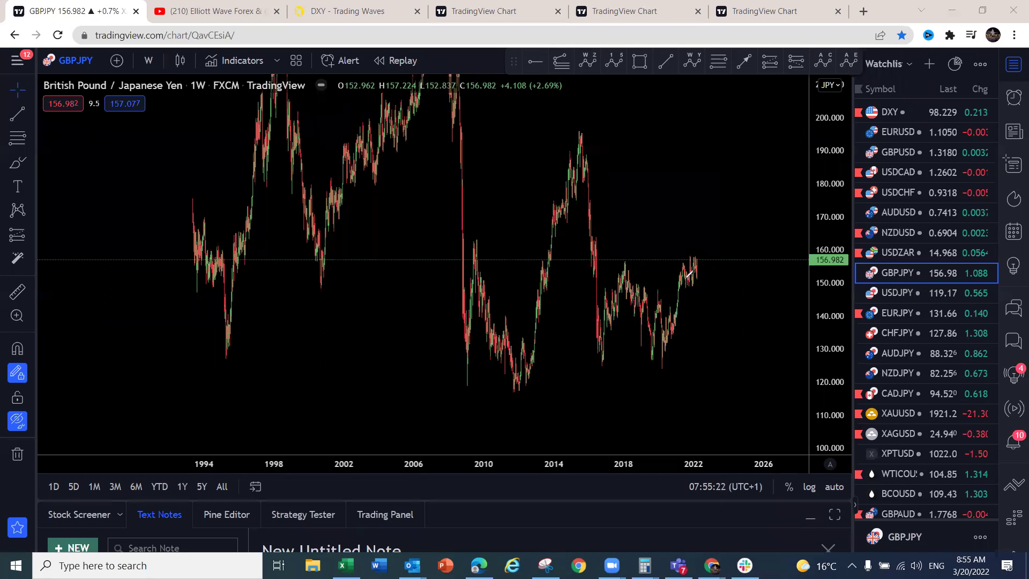
Switch GBPJPY to the 1-day timeframe, bracket the early-2022 consolidation in magenta, and sketch a small dip and rally to about 163
{"action": "left_click", "coordinate": [149, 61]}
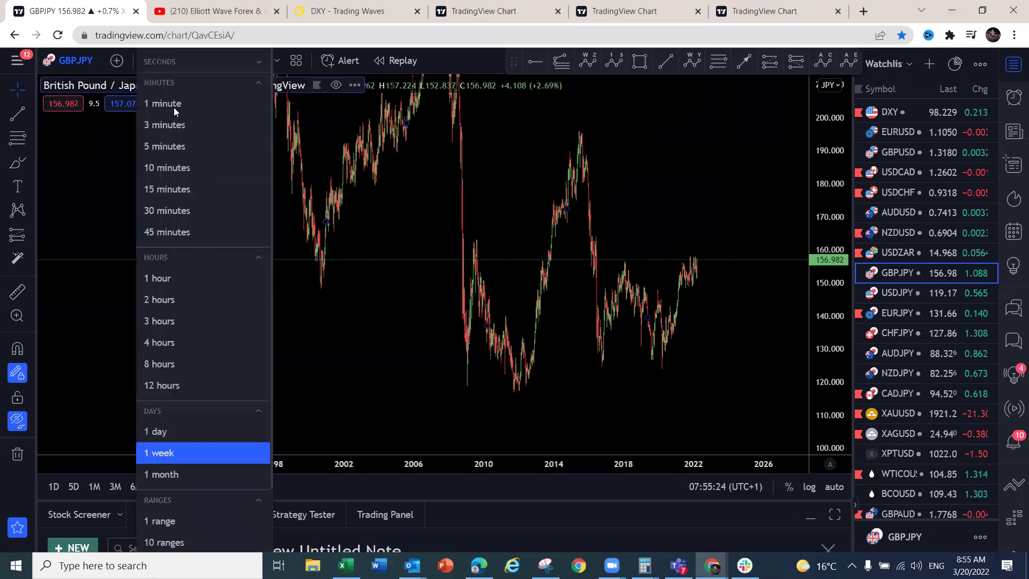
{"action": "left_click", "coordinate": [157, 433]}
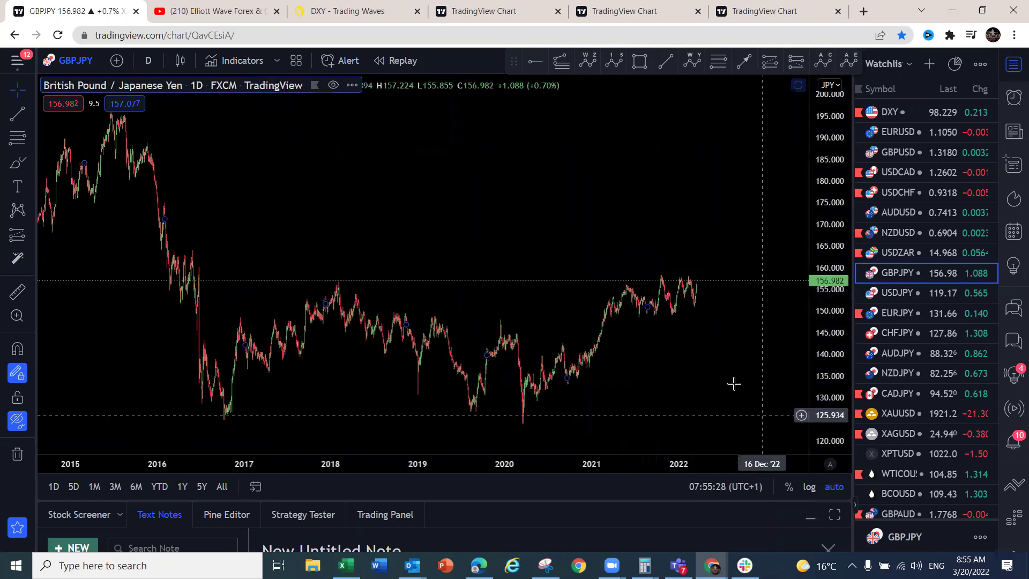
{"action": "scroll", "coordinate": [682, 345], "scroll_direction": "up", "scroll_amount": 6}
{"action": "left_click_drag", "start_coordinate": [847, 198], "coordinate": [537, 294]}
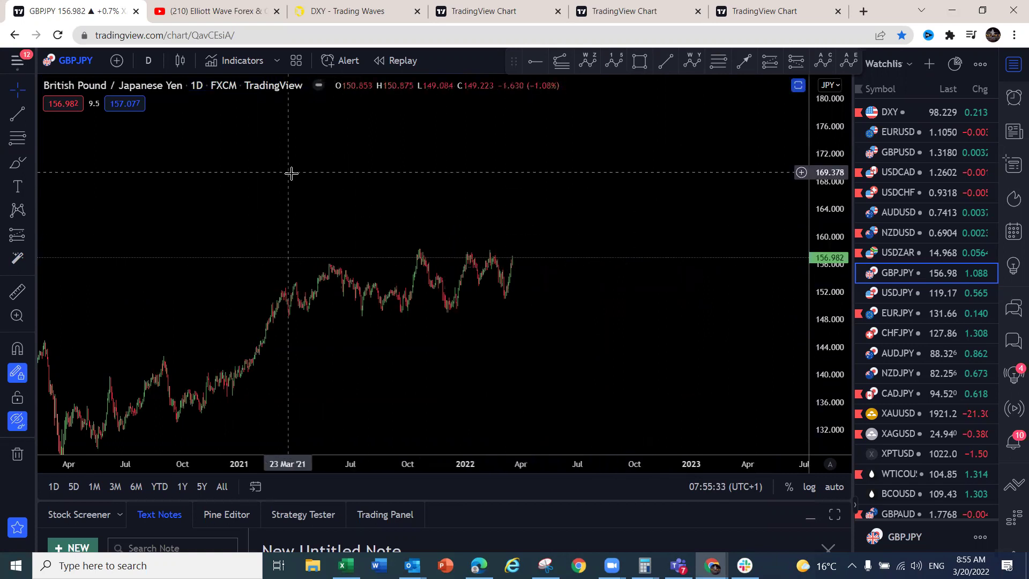
{"action": "mouse_move", "coordinate": [466, 251]}
{"action": "left_mouse_down"}
{"action": "mouse_move", "coordinate": [497, 251]}
{"action": "mouse_move", "coordinate": [506, 296]}
{"action": "mouse_move", "coordinate": [532, 214]}
{"action": "left_mouse_up"}
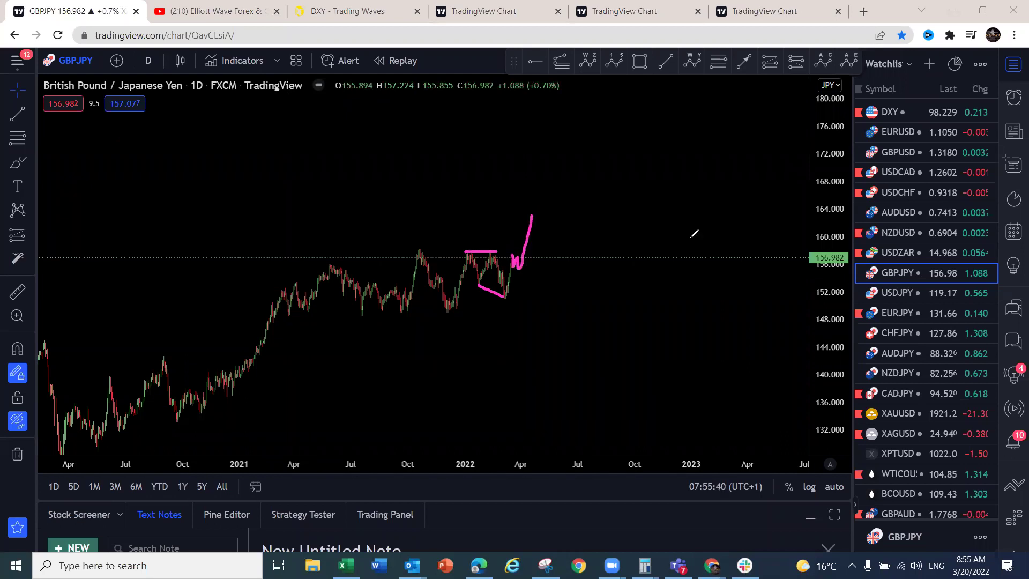
Draw a horizontal magenta target line near 164 on GBPJPY, retrace the small dip below it, and clear all strokes
{"action": "mouse_move", "coordinate": [802, 203]}
{"action": "left_mouse_down"}
{"action": "mouse_move", "coordinate": [506, 209]}
{"action": "mouse_move", "coordinate": [538, 201]}
{"action": "left_mouse_up"}
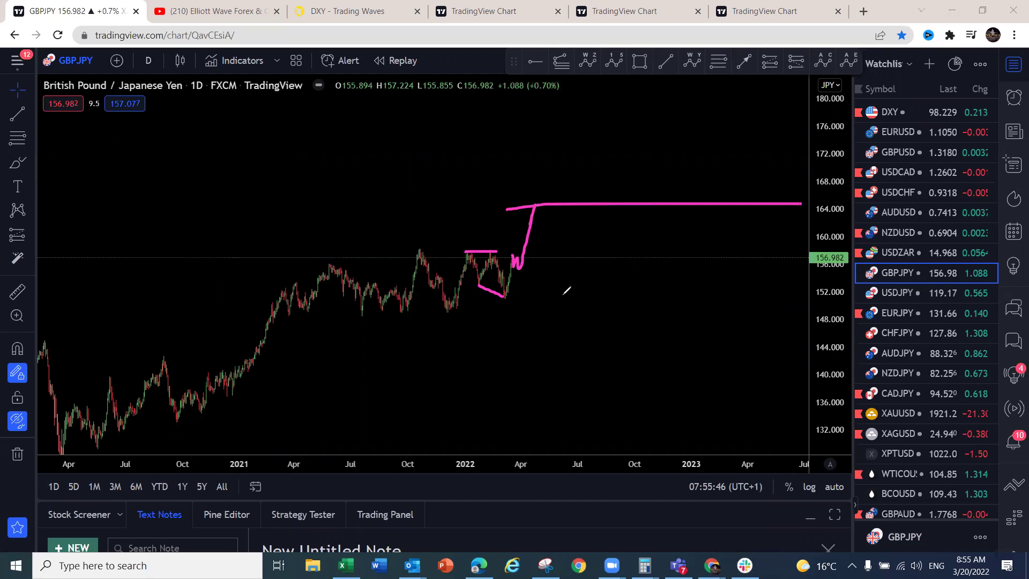
{"action": "left_click_drag", "start_coordinate": [511, 255], "coordinate": [520, 266]}
{"action": "key", "text": "e"}
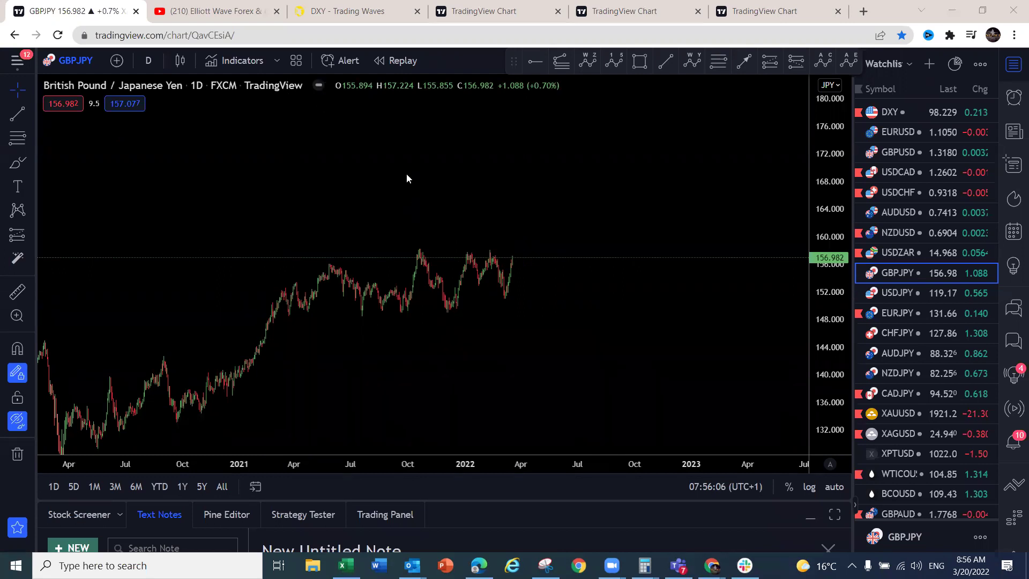
Go through the USDJPY and EURJPY charts and open CHFJPY on the 1-week timeframe
{"action": "left_click", "coordinate": [891, 292]}
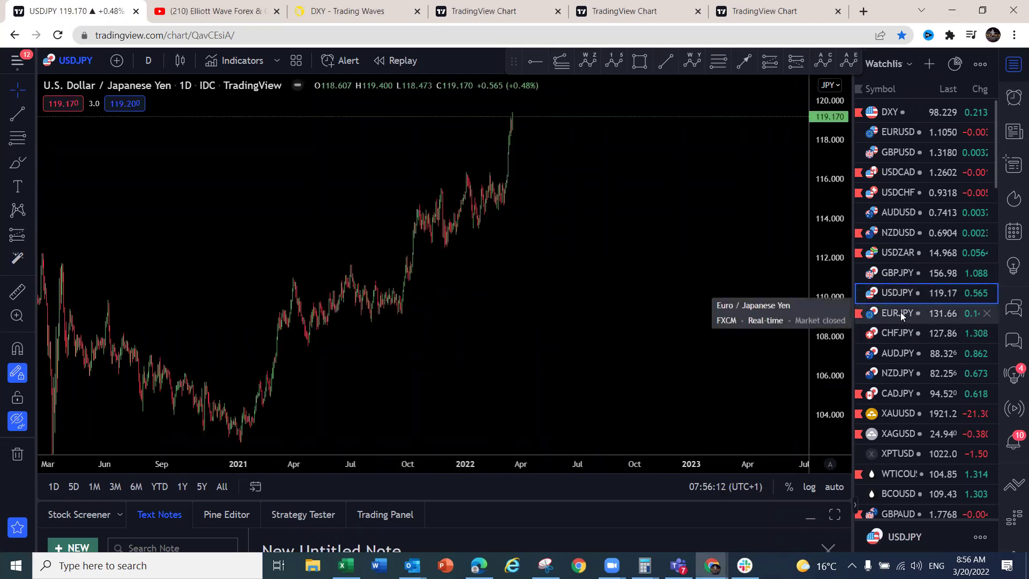
{"action": "left_click", "coordinate": [900, 312]}
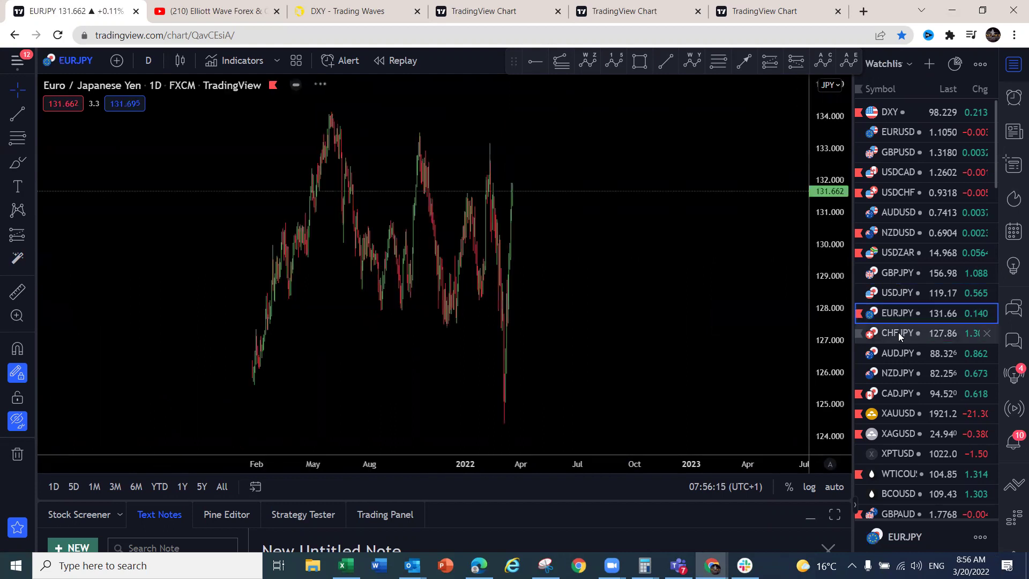
{"action": "left_click", "coordinate": [897, 333]}
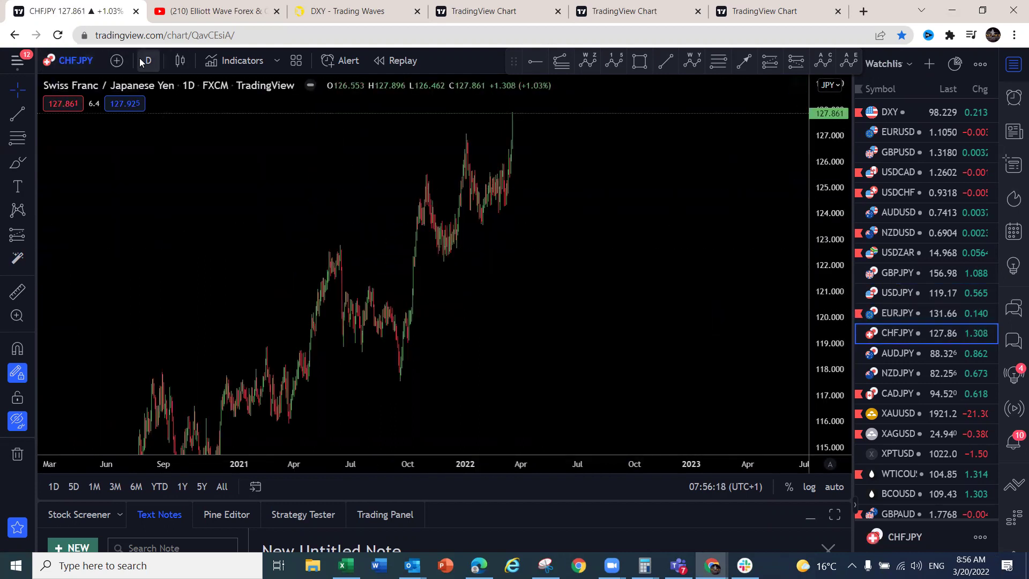
{"action": "scroll", "coordinate": [518, 298], "scroll_direction": "down", "scroll_amount": 5}
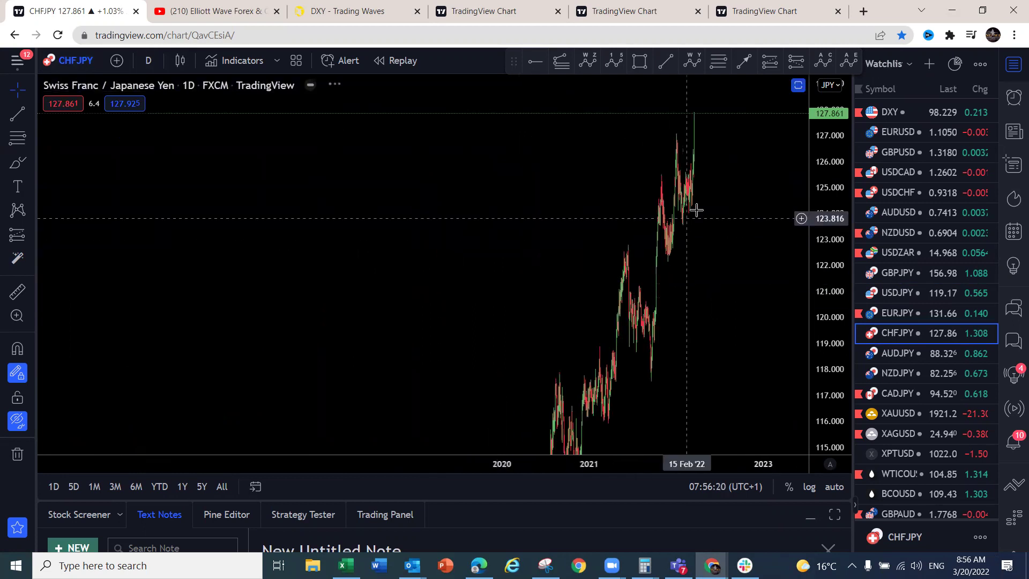
{"action": "scroll", "coordinate": [792, 189], "scroll_direction": "down", "scroll_amount": 3}
{"action": "left_click_drag", "start_coordinate": [825, 190], "coordinate": [822, 434]}
{"action": "left_click", "coordinate": [155, 62]}
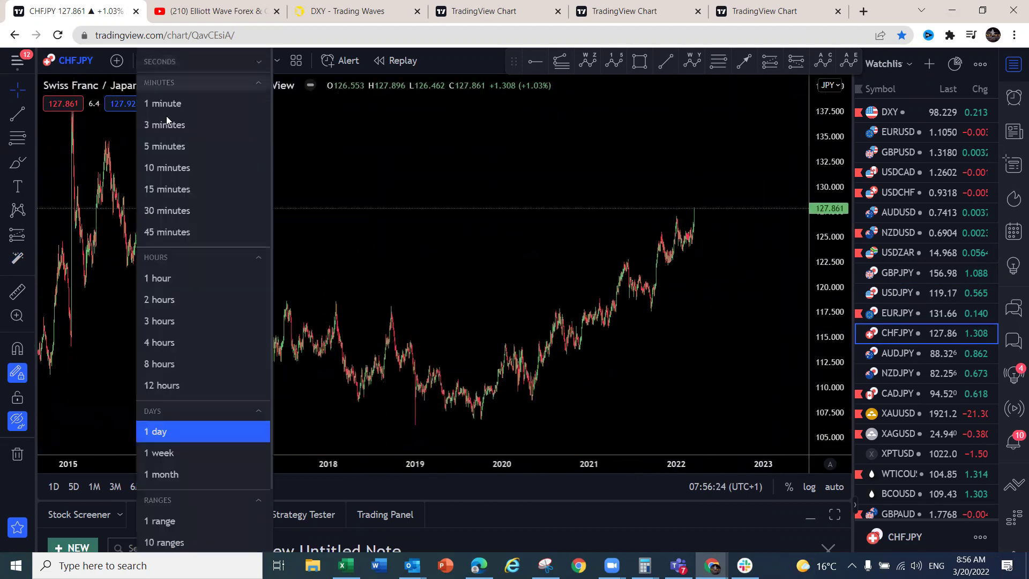
{"action": "left_click", "coordinate": [166, 456]}
{"action": "left_click_drag", "start_coordinate": [826, 252], "coordinate": [792, 380]}
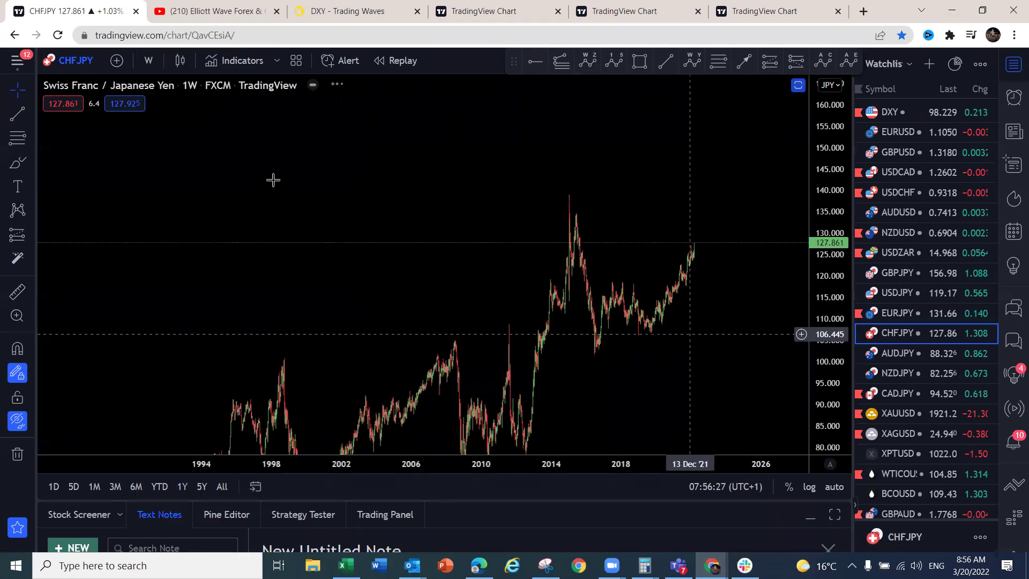
Trace in magenta CHFJPY's zigzag advance from the 2016 low, extend it to about 136, and label the swings 1 and 2
{"action": "mouse_move", "coordinate": [596, 359]}
{"action": "left_mouse_down"}
{"action": "mouse_move", "coordinate": [633, 293]}
{"action": "mouse_move", "coordinate": [650, 337]}
{"action": "mouse_move", "coordinate": [691, 238]}
{"action": "left_mouse_up"}
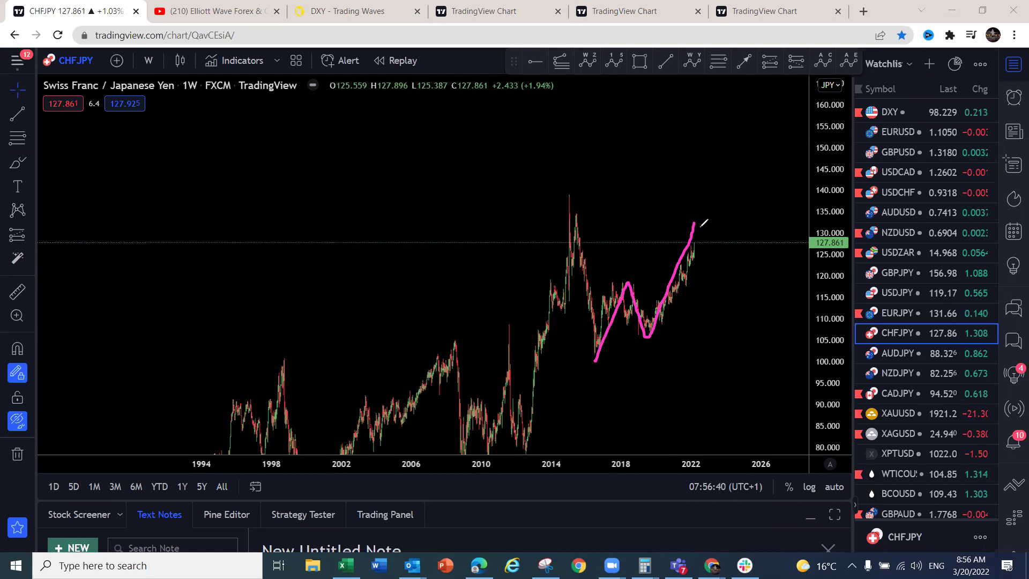
{"action": "mouse_move", "coordinate": [691, 240]}
{"action": "left_mouse_down"}
{"action": "mouse_move", "coordinate": [697, 253]}
{"action": "mouse_move", "coordinate": [714, 205]}
{"action": "left_mouse_up"}
{"action": "left_click_drag", "start_coordinate": [628, 248], "coordinate": [625, 263]}
{"action": "left_click_drag", "start_coordinate": [635, 345], "coordinate": [659, 360]}
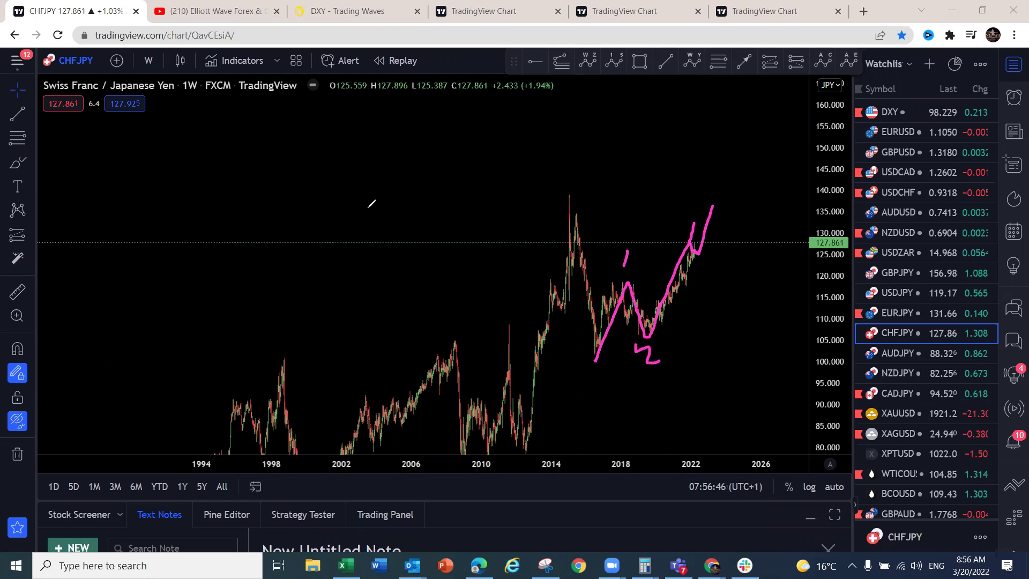
Open the AUDJPY chart, bracket its 2021–22 consolidation in magenta, and trace the 2020 rally, the pullback and a projected advance to about 98
{"action": "left_click", "coordinate": [898, 352]}
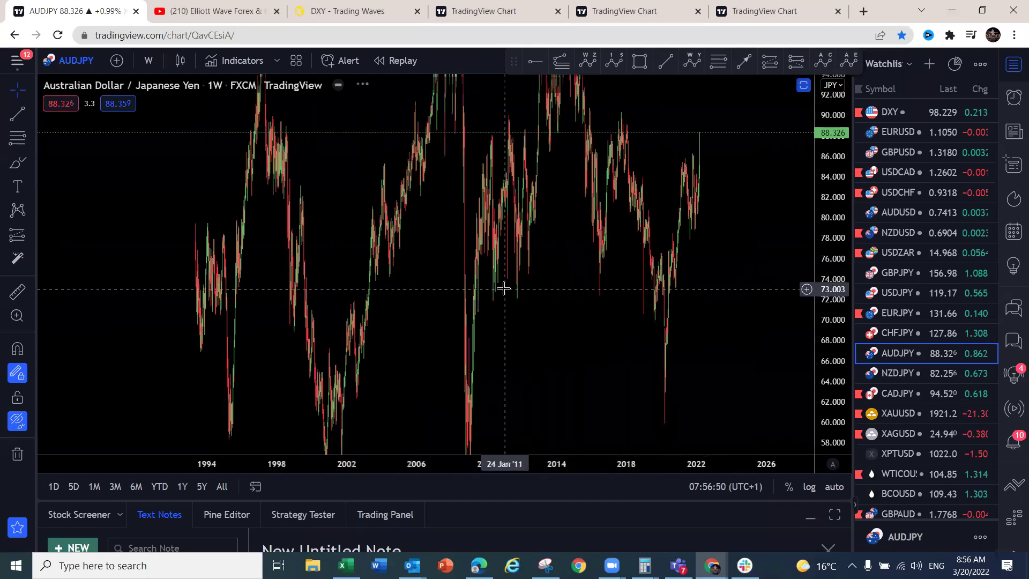
{"action": "scroll", "coordinate": [633, 241], "scroll_direction": "up", "scroll_amount": 5}
{"action": "left_click_drag", "start_coordinate": [634, 241], "coordinate": [738, 278]}
{"action": "left_click_drag", "start_coordinate": [826, 211], "coordinate": [834, 333]}
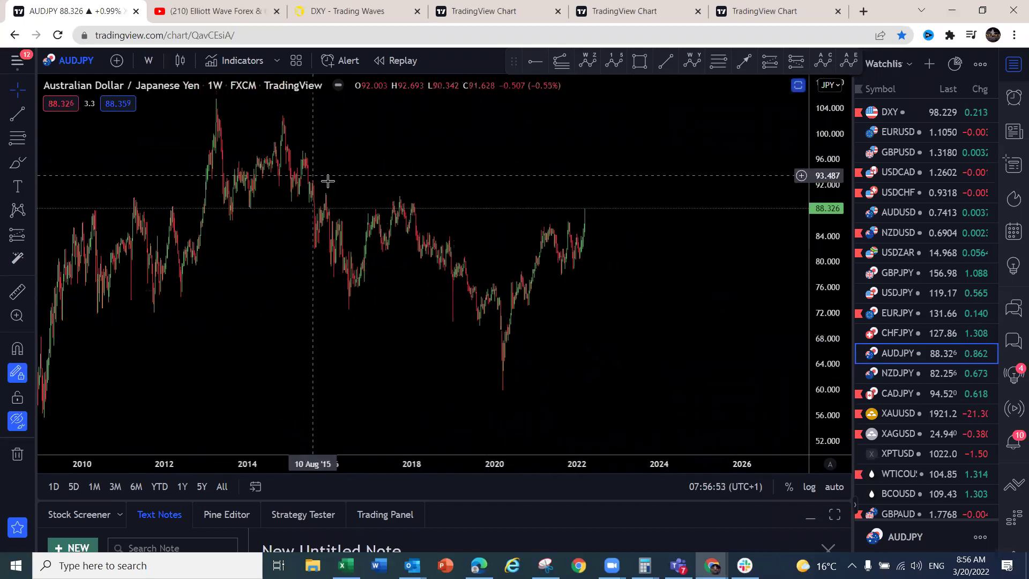
{"action": "mouse_move", "coordinate": [580, 245]}
{"action": "left_mouse_down"}
{"action": "mouse_move", "coordinate": [590, 270]}
{"action": "mouse_move", "coordinate": [595, 205]}
{"action": "mouse_move", "coordinate": [566, 223]}
{"action": "left_mouse_up"}
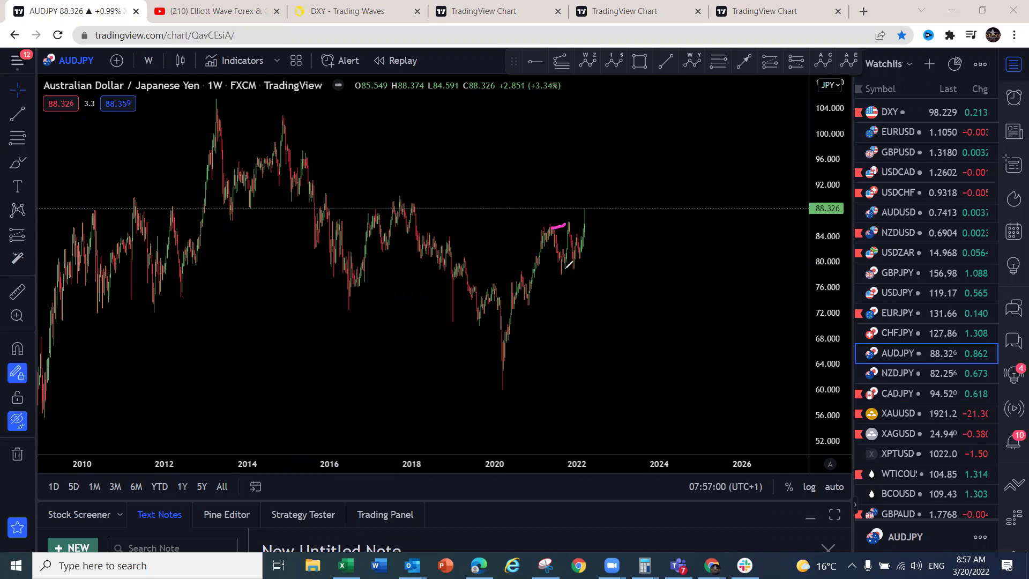
{"action": "left_click_drag", "start_coordinate": [580, 268], "coordinate": [562, 273]}
{"action": "mouse_move", "coordinate": [499, 384]}
{"action": "left_mouse_down"}
{"action": "mouse_move", "coordinate": [551, 227]}
{"action": "mouse_move", "coordinate": [576, 264]}
{"action": "mouse_move", "coordinate": [610, 145]}
{"action": "left_mouse_up"}
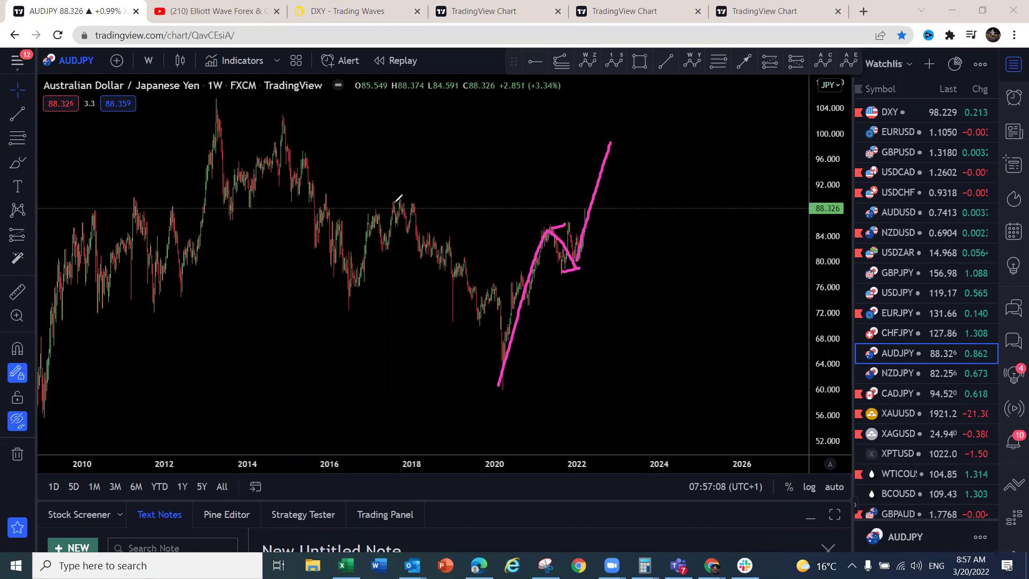
Trace AUDJPY's zigzag advance from the 2020 low in red, extend it to about 100, and bracket the mid-2020 pullback
{"action": "mouse_move", "coordinate": [494, 386]}
{"action": "left_mouse_down"}
{"action": "mouse_move", "coordinate": [512, 304]}
{"action": "mouse_move", "coordinate": [593, 178]}
{"action": "left_mouse_up"}
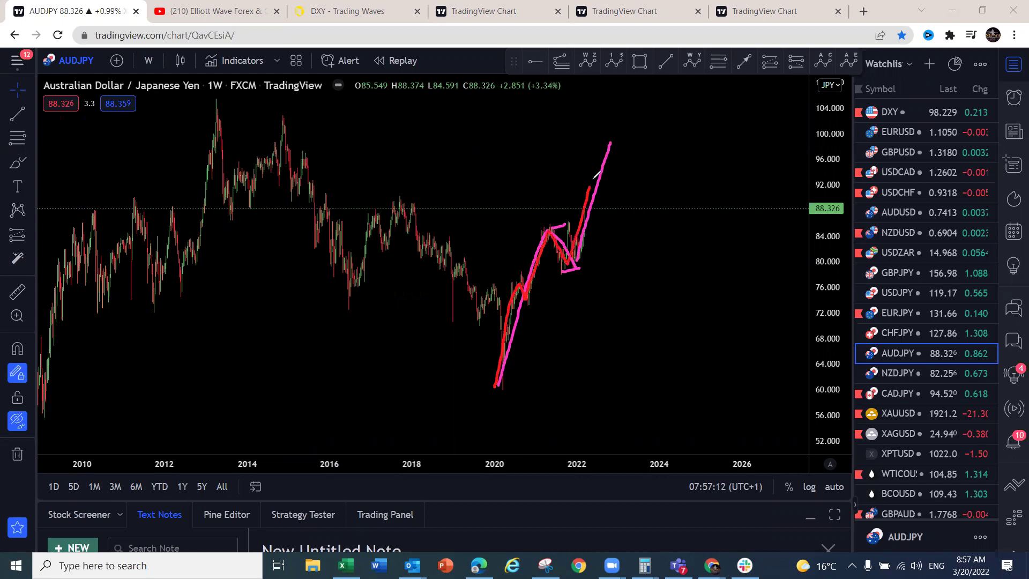
{"action": "key", "text": "ctrl+z"}
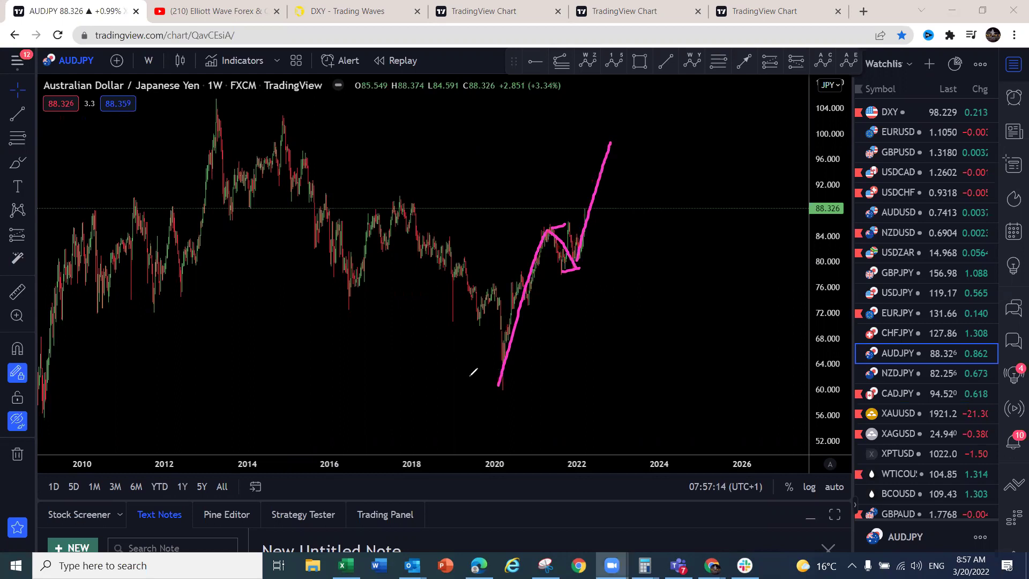
{"action": "mouse_move", "coordinate": [508, 287]}
{"action": "left_mouse_down"}
{"action": "mouse_move", "coordinate": [525, 288]}
{"action": "mouse_move", "coordinate": [529, 305]}
{"action": "left_mouse_up"}
{"action": "mouse_move", "coordinate": [496, 395]}
{"action": "left_mouse_down"}
{"action": "mouse_move", "coordinate": [548, 228]}
{"action": "mouse_move", "coordinate": [607, 200]}
{"action": "mouse_move", "coordinate": [617, 135]}
{"action": "left_mouse_up"}
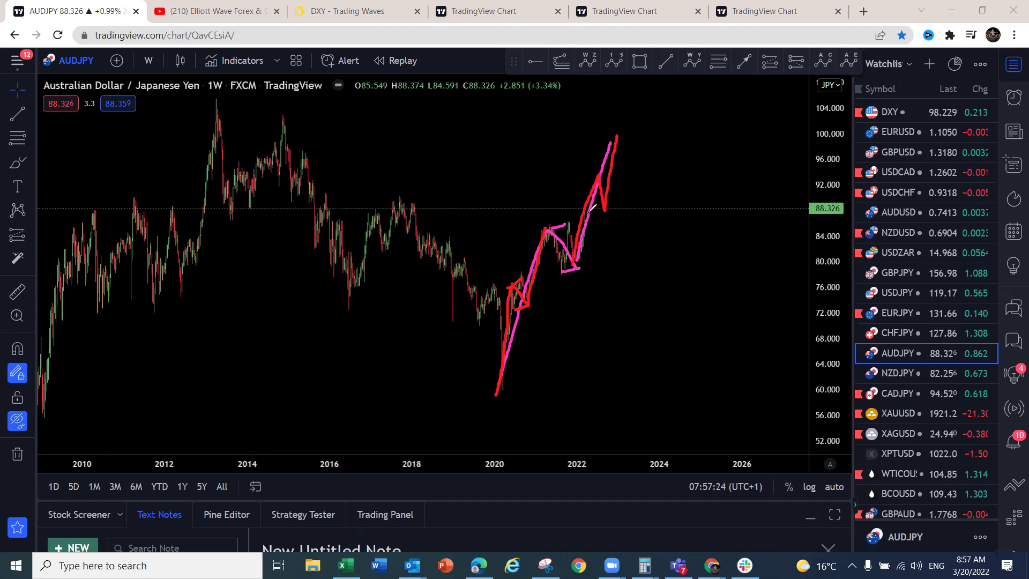
{"action": "left_click_drag", "start_coordinate": [592, 210], "coordinate": [605, 217]}
Switch AUDJPY to the 4-hour timeframe with automatic price scaling and show its swings from August 2021 onward
{"action": "left_click", "coordinate": [148, 60]}
{"action": "left_click", "coordinate": [185, 338]}
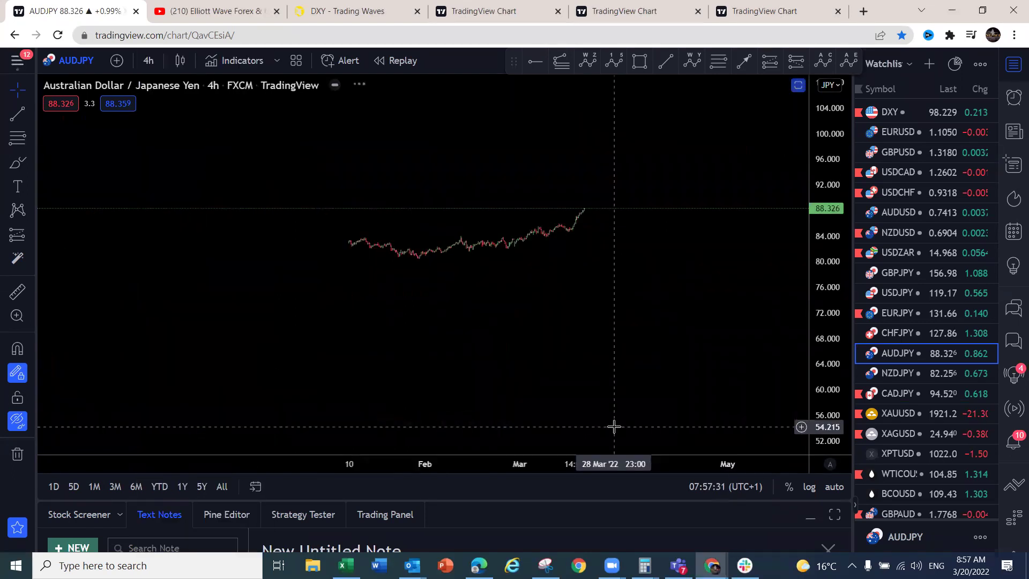
{"action": "left_click", "coordinate": [834, 489]}
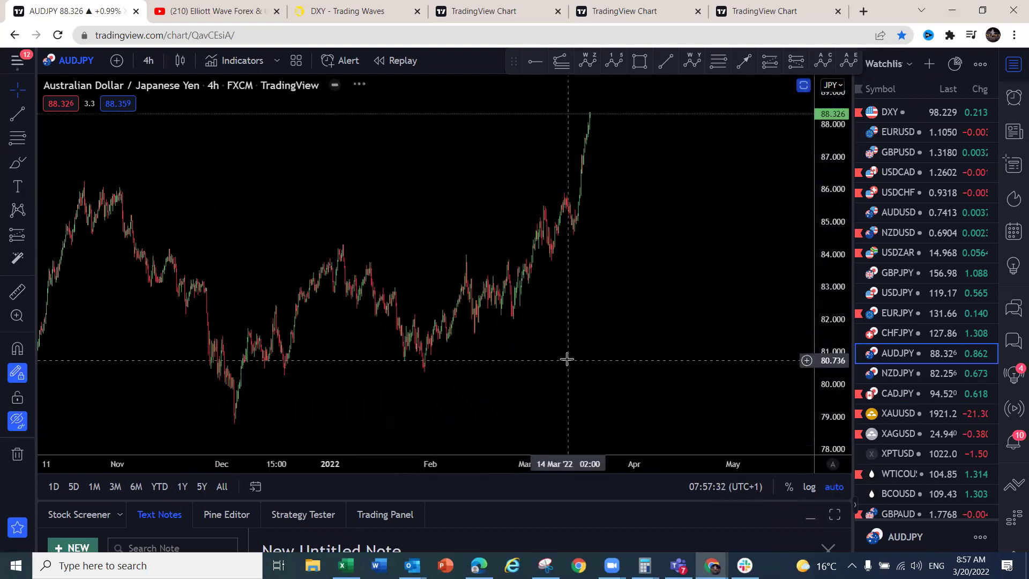
{"action": "scroll", "coordinate": [564, 357], "scroll_direction": "down", "scroll_amount": 3}
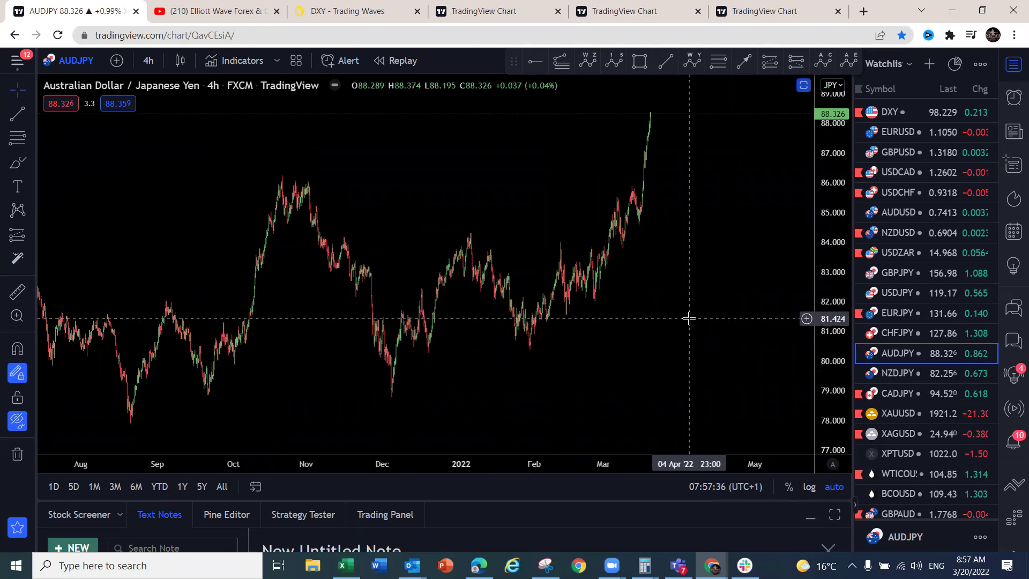
{"action": "scroll", "coordinate": [689, 319], "scroll_direction": "right", "scroll_amount": 2}
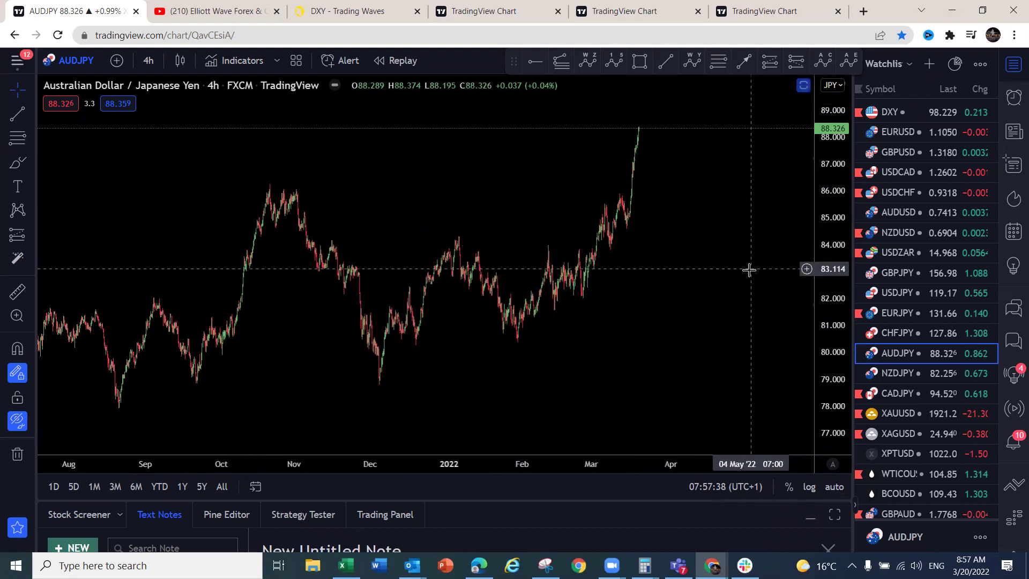
{"action": "scroll", "coordinate": [749, 269], "scroll_direction": "right", "scroll_amount": 5}
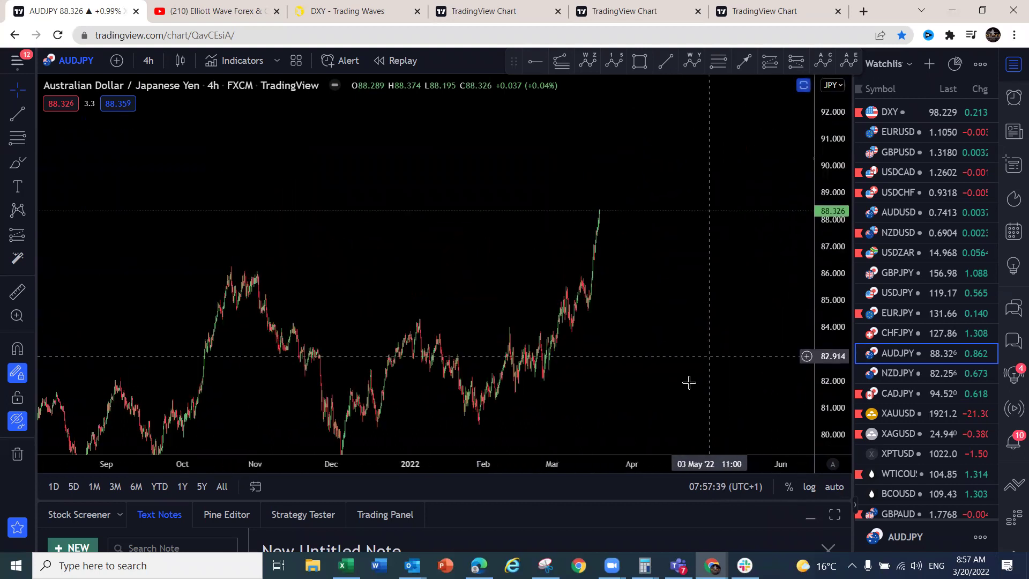
Open the NZDJPY chart and switch it to the 1-week timeframe with automatic price scaling
{"action": "left_click", "coordinate": [896, 372]}
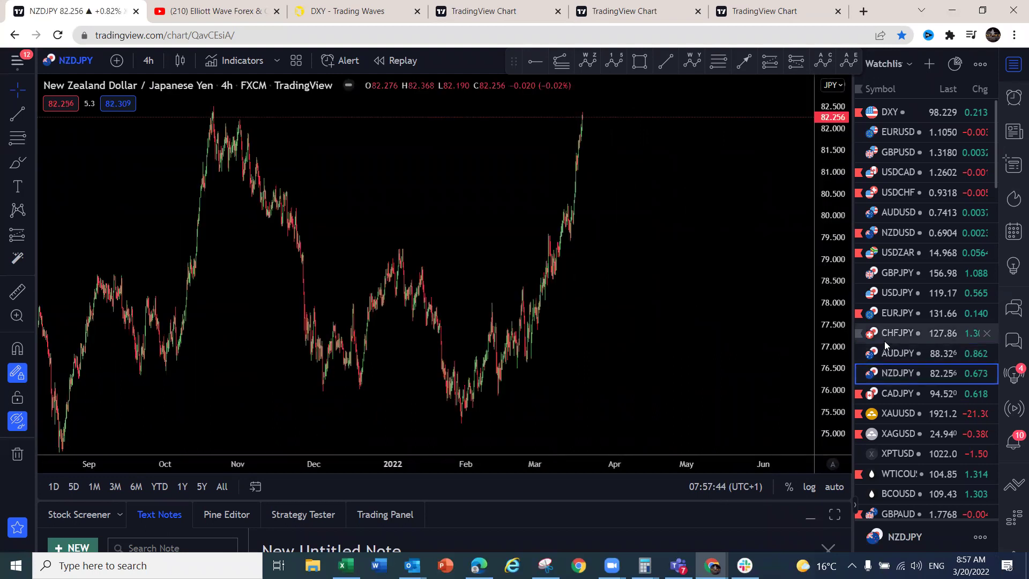
{"action": "left_click_drag", "start_coordinate": [826, 220], "coordinate": [825, 255]}
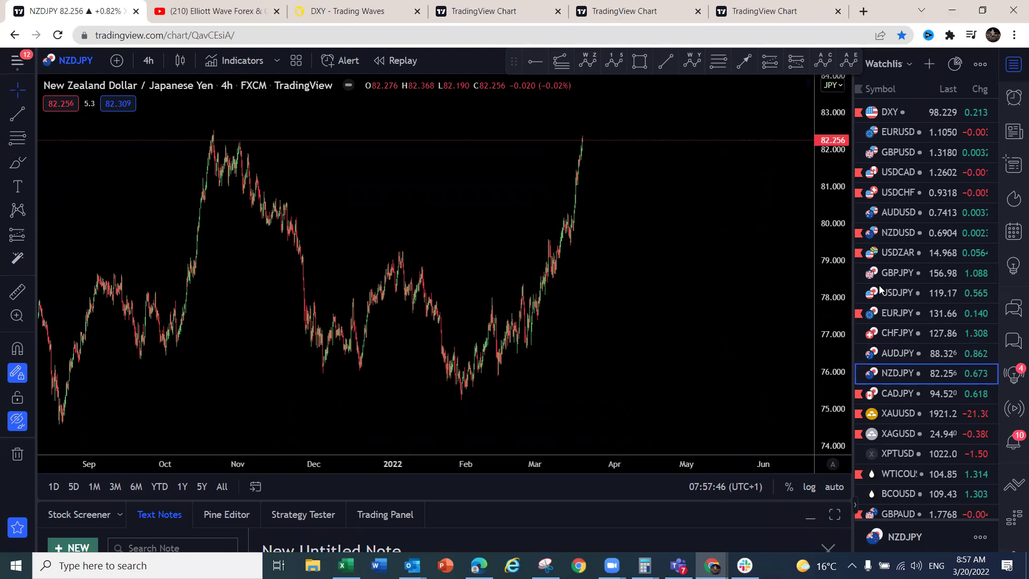
{"action": "scroll", "coordinate": [638, 308], "scroll_direction": "down", "scroll_amount": 5}
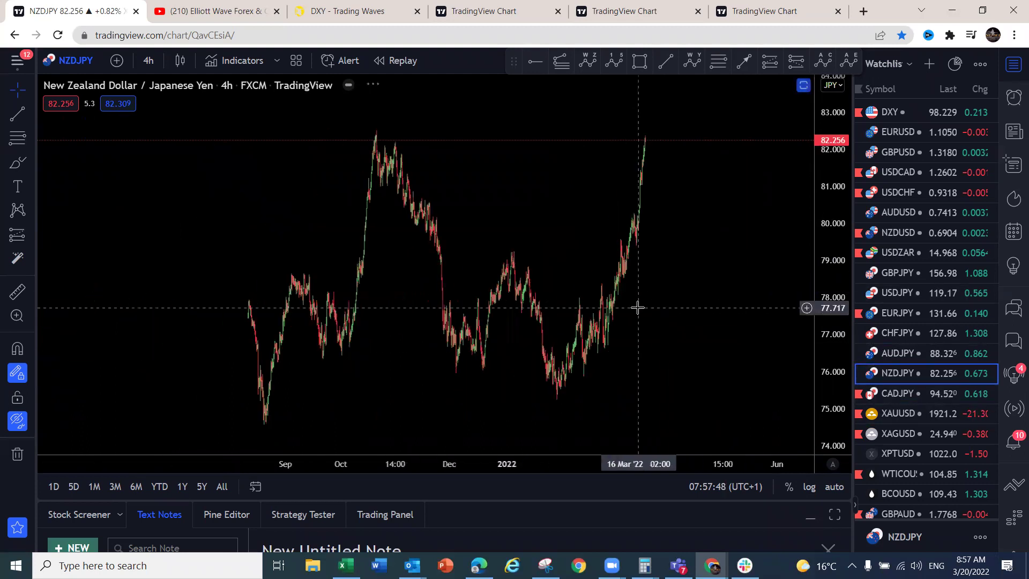
{"action": "left_click", "coordinate": [153, 59]}
{"action": "left_click", "coordinate": [173, 453]}
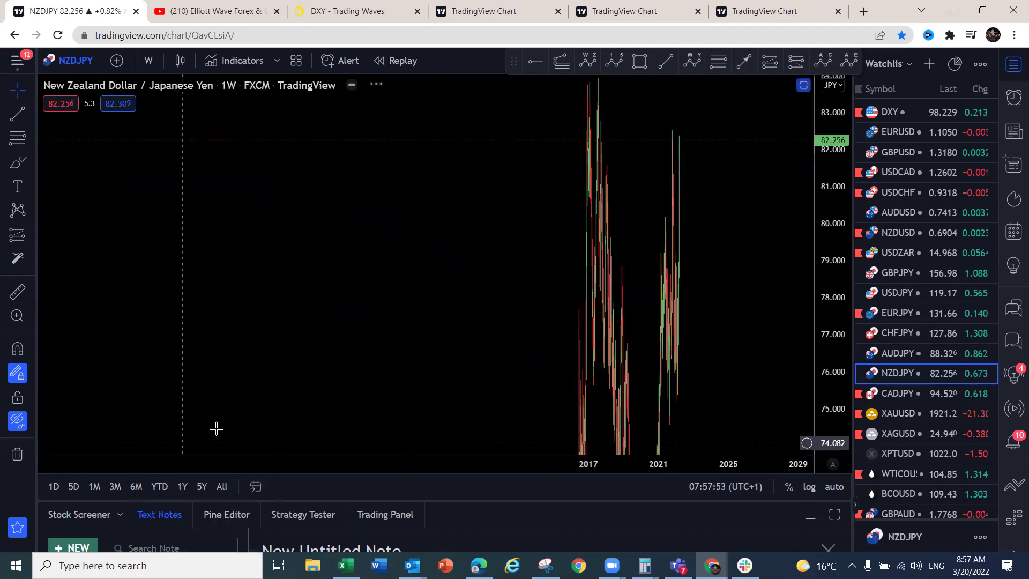
{"action": "left_click", "coordinate": [829, 486]}
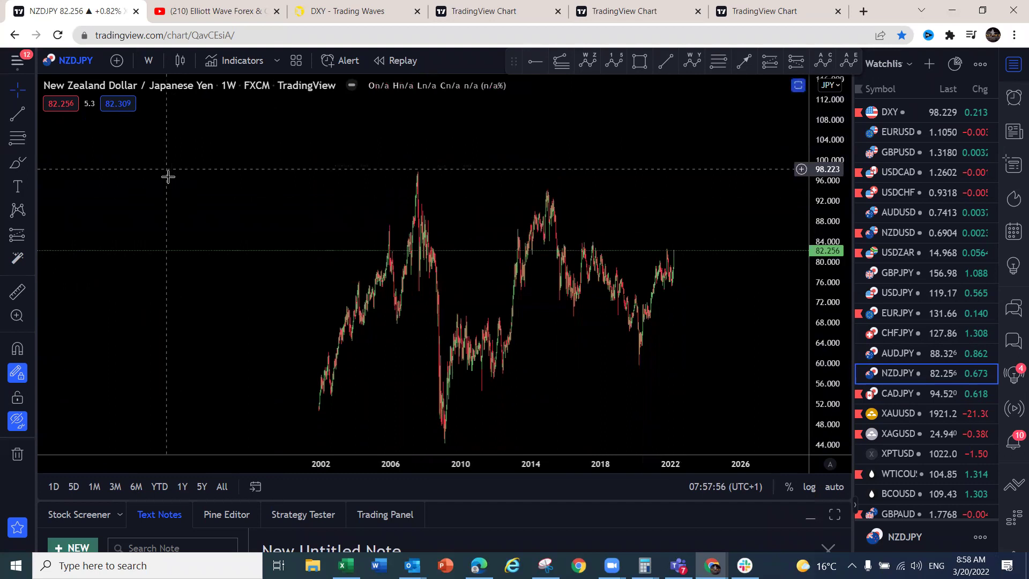
Bracket NZDJPY's 2021–22 consolidation in red, trace the rally from the 2020 low, and project a zigzag advance to about 108
{"action": "mouse_move", "coordinate": [656, 263]}
{"action": "left_mouse_down"}
{"action": "mouse_move", "coordinate": [666, 252]}
{"action": "mouse_move", "coordinate": [662, 288]}
{"action": "left_mouse_up"}
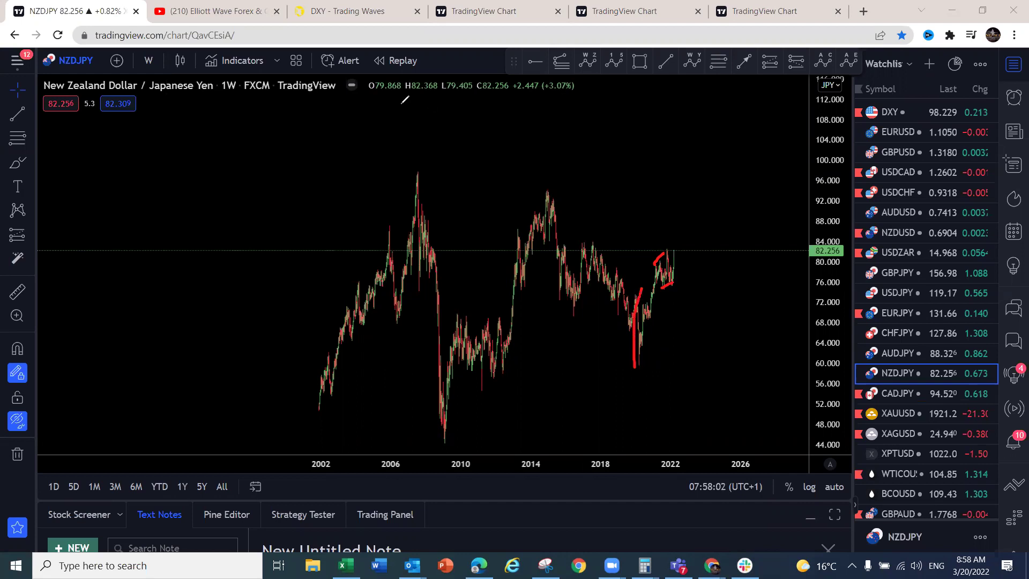
{"action": "left_click_drag", "start_coordinate": [638, 371], "coordinate": [684, 206]}
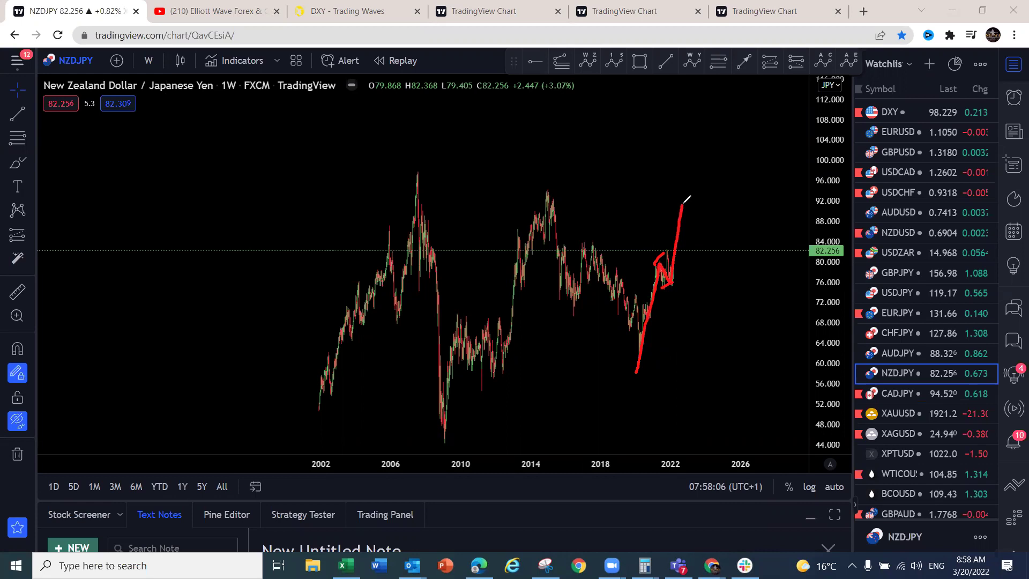
{"action": "mouse_move", "coordinate": [686, 197]}
{"action": "left_mouse_down"}
{"action": "mouse_move", "coordinate": [691, 252]}
{"action": "mouse_move", "coordinate": [739, 118]}
{"action": "left_mouse_up"}
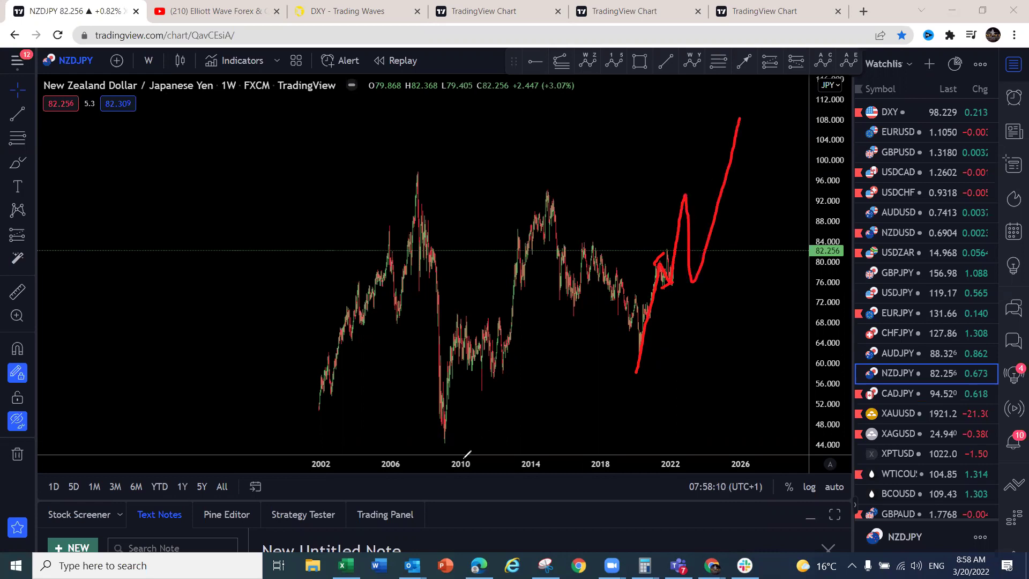
Trace in red NZDJPY's zigzag rise from the 2009 low and its decline into 2020, and clear all strokes
{"action": "mouse_move", "coordinate": [435, 442]}
{"action": "left_mouse_down"}
{"action": "mouse_move", "coordinate": [482, 336]}
{"action": "mouse_move", "coordinate": [503, 368]}
{"action": "left_mouse_up"}
{"action": "left_click_drag", "start_coordinate": [537, 220], "coordinate": [548, 189]}
{"action": "mouse_move", "coordinate": [555, 302]}
{"action": "left_mouse_down"}
{"action": "mouse_move", "coordinate": [593, 232]}
{"action": "mouse_move", "coordinate": [626, 358]}
{"action": "left_mouse_up"}
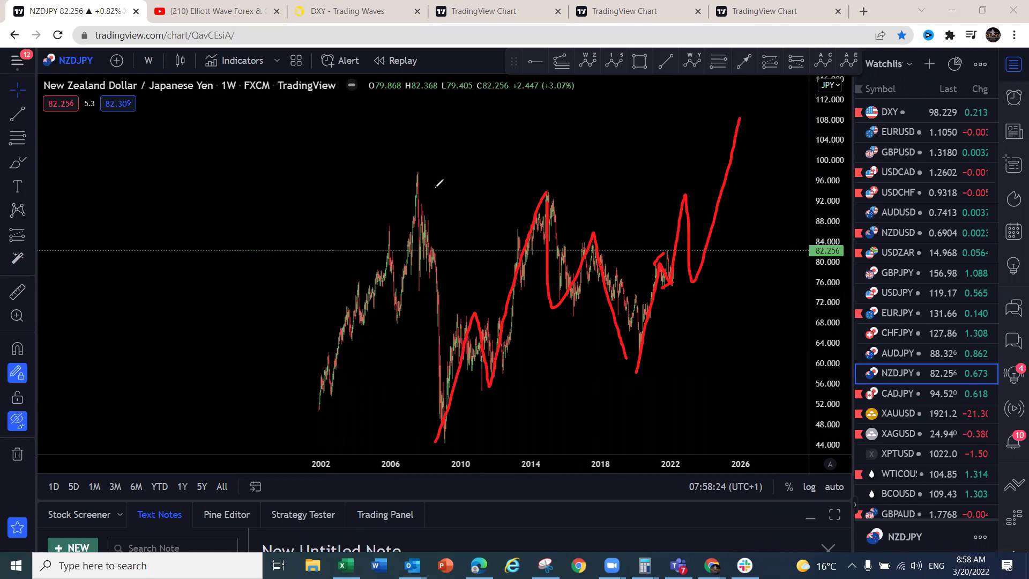
{"action": "key", "text": "e"}
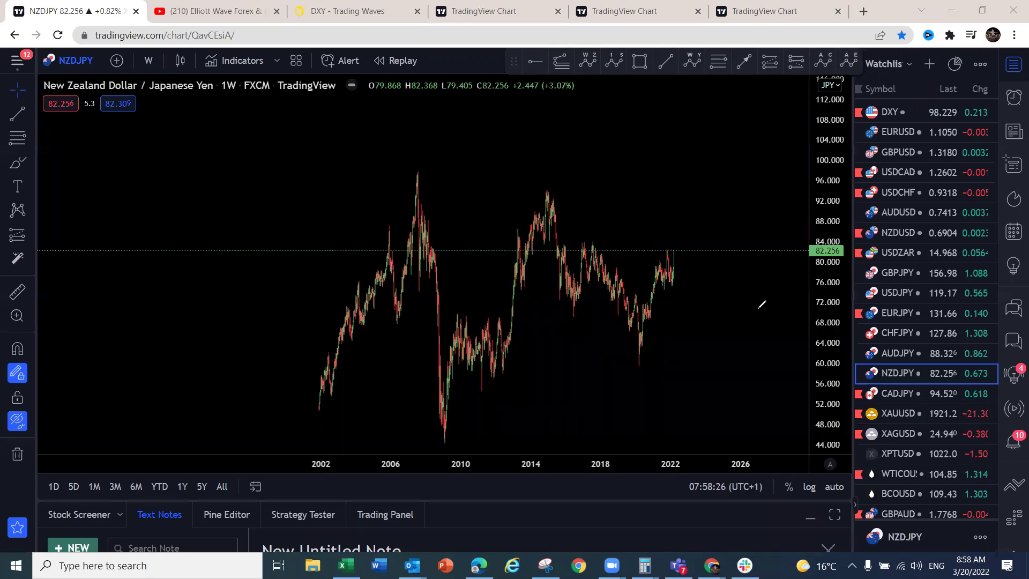
Show NZDJPY on the 4-hour timeframe with automatic price scaling, focused on the advance since January 2022
{"action": "left_click", "coordinate": [903, 393]}
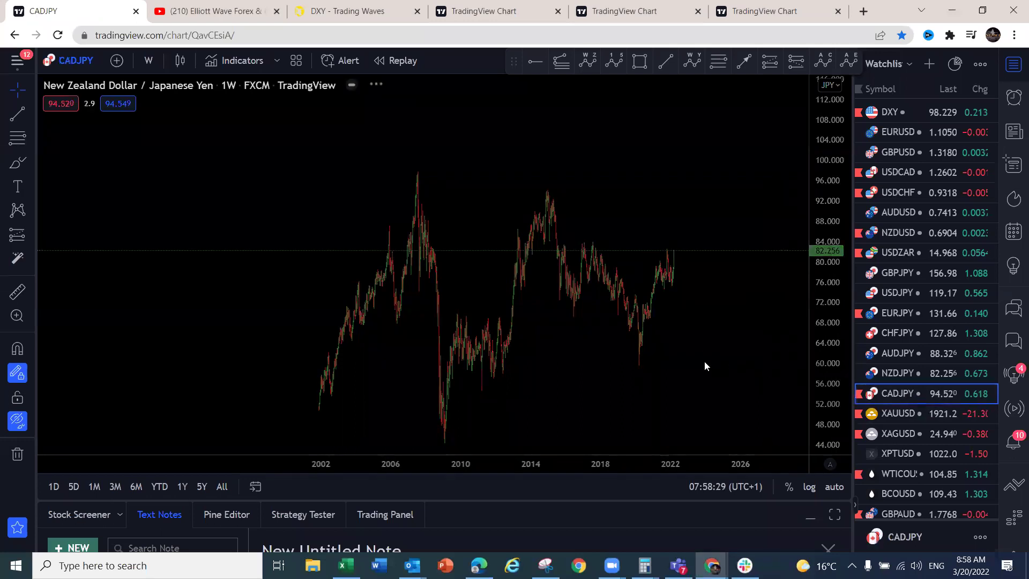
{"action": "left_click", "coordinate": [899, 372]}
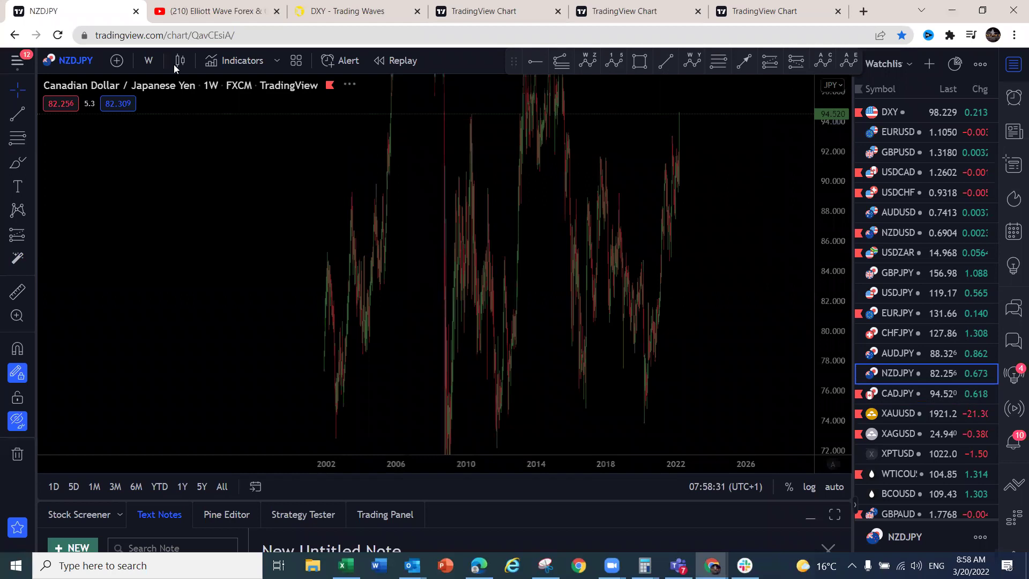
{"action": "left_click", "coordinate": [146, 58]}
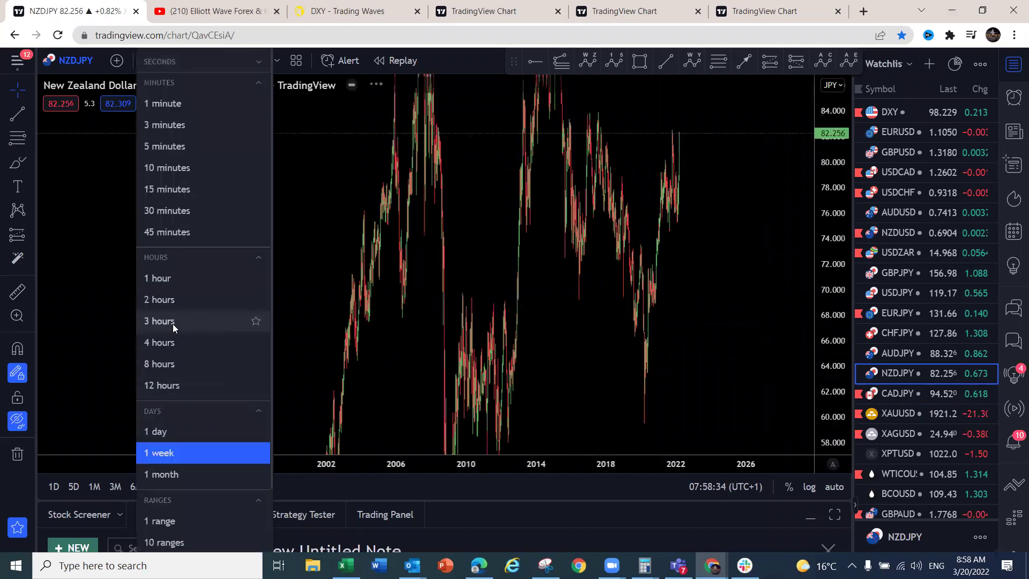
{"action": "left_click", "coordinate": [171, 344]}
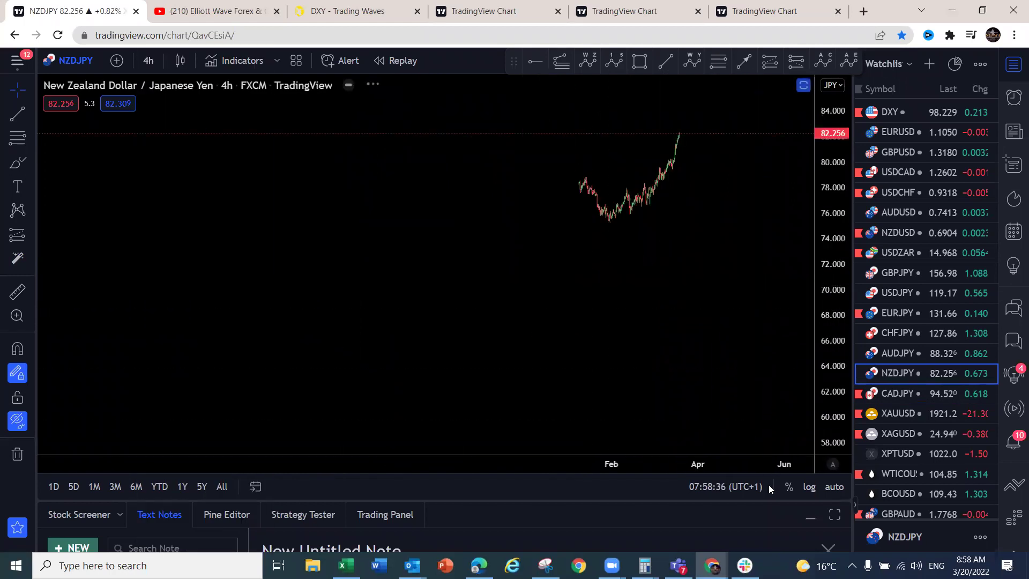
{"action": "left_click", "coordinate": [831, 486]}
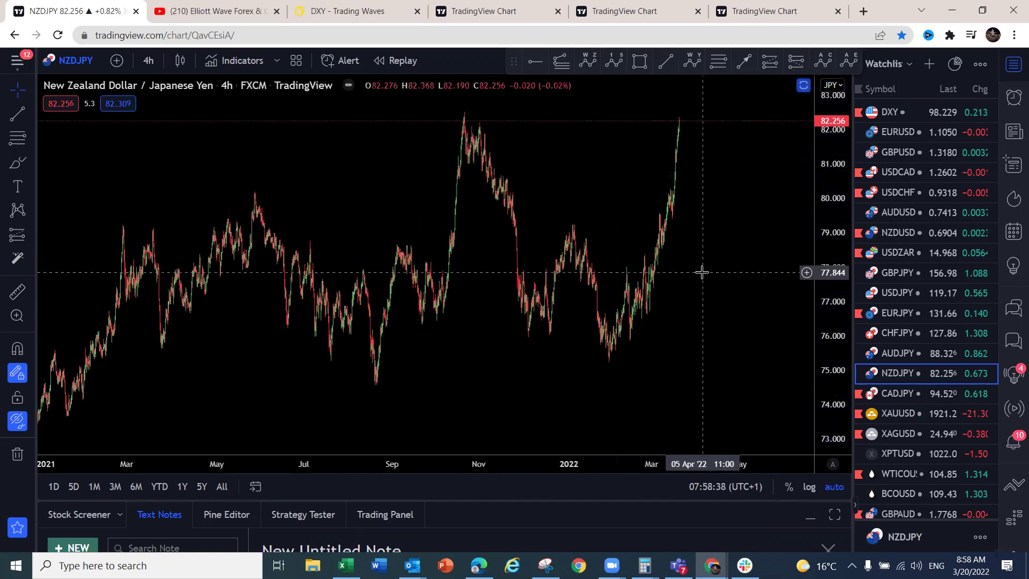
{"action": "scroll", "coordinate": [702, 272], "scroll_direction": "up", "scroll_amount": 6}
{"action": "left_click_drag", "start_coordinate": [622, 191], "coordinate": [621, 363]}
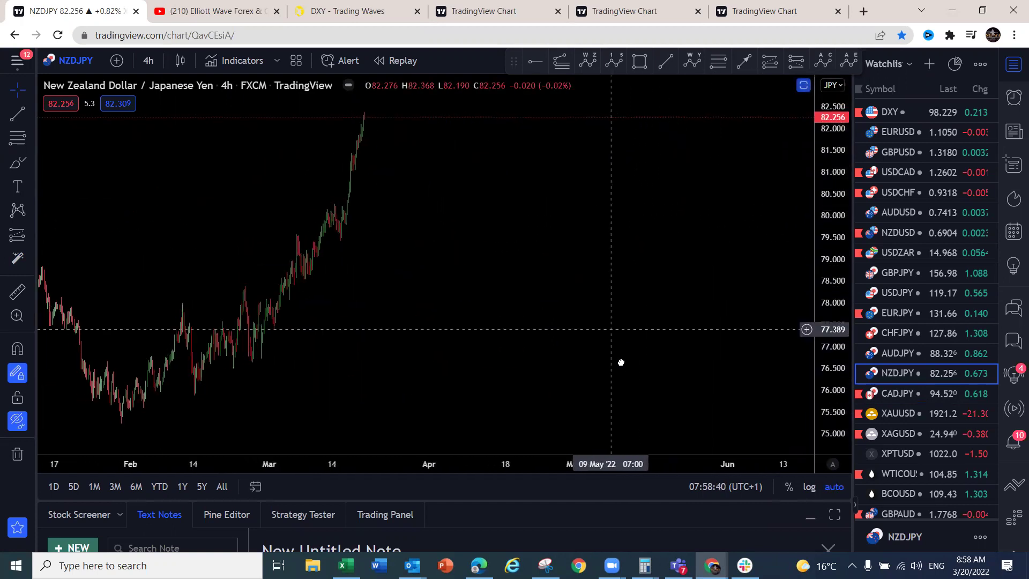
{"action": "left_click_drag", "start_coordinate": [546, 275], "coordinate": [642, 318]}
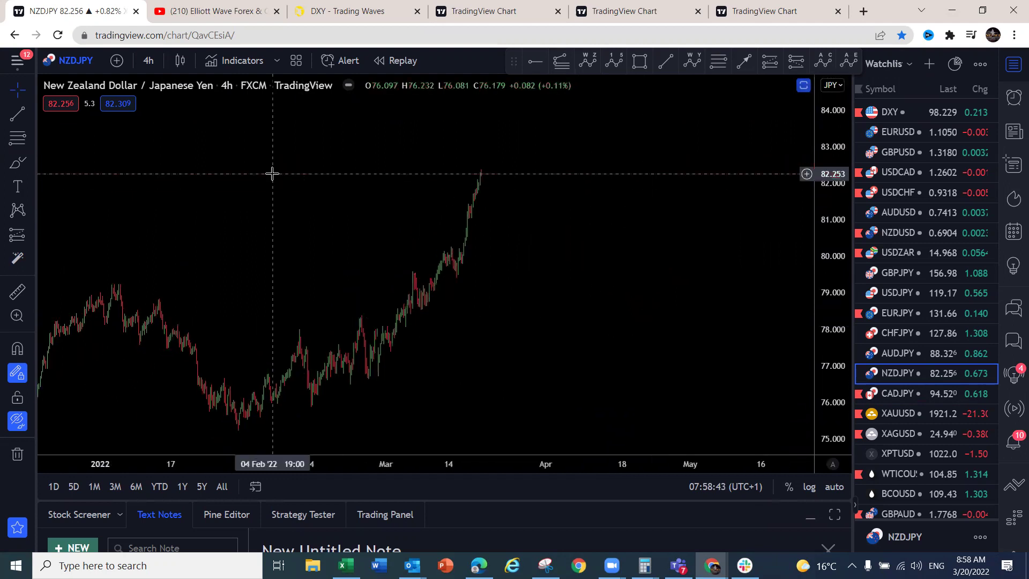
Bracket and trace NZDJPY's February–March consolidations in yellow, circle the latest high, and project a drop to about 78
{"action": "left_click_drag", "start_coordinate": [297, 331], "coordinate": [351, 314]}
{"action": "left_click_drag", "start_coordinate": [299, 410], "coordinate": [359, 396]}
{"action": "left_click_drag", "start_coordinate": [384, 319], "coordinate": [406, 335]}
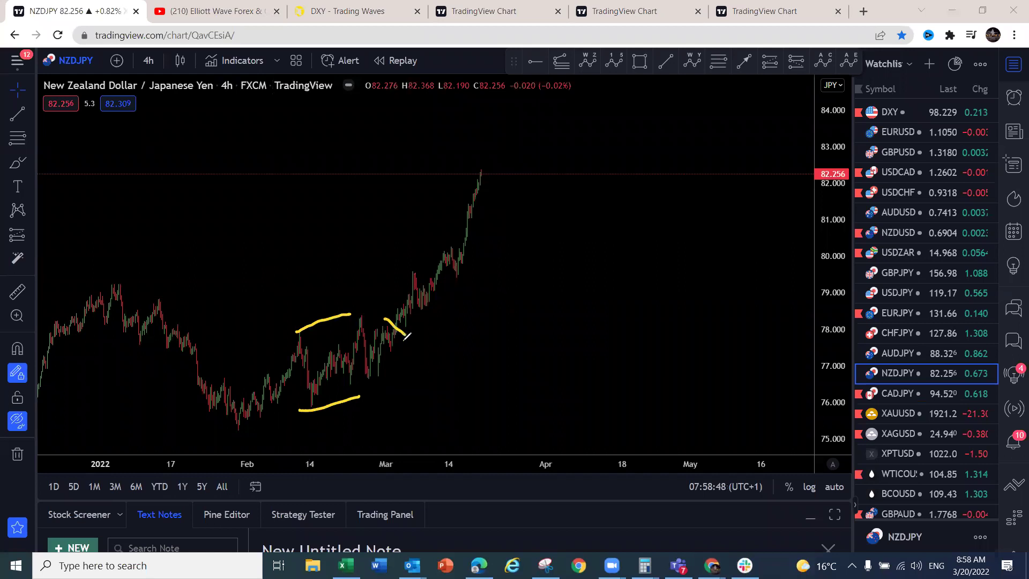
{"action": "left_click_drag", "start_coordinate": [296, 337], "coordinate": [337, 368]}
{"action": "mouse_move", "coordinate": [358, 332]}
{"action": "left_mouse_down"}
{"action": "mouse_move", "coordinate": [376, 388]}
{"action": "mouse_move", "coordinate": [387, 324]}
{"action": "mouse_move", "coordinate": [403, 335]}
{"action": "left_mouse_up"}
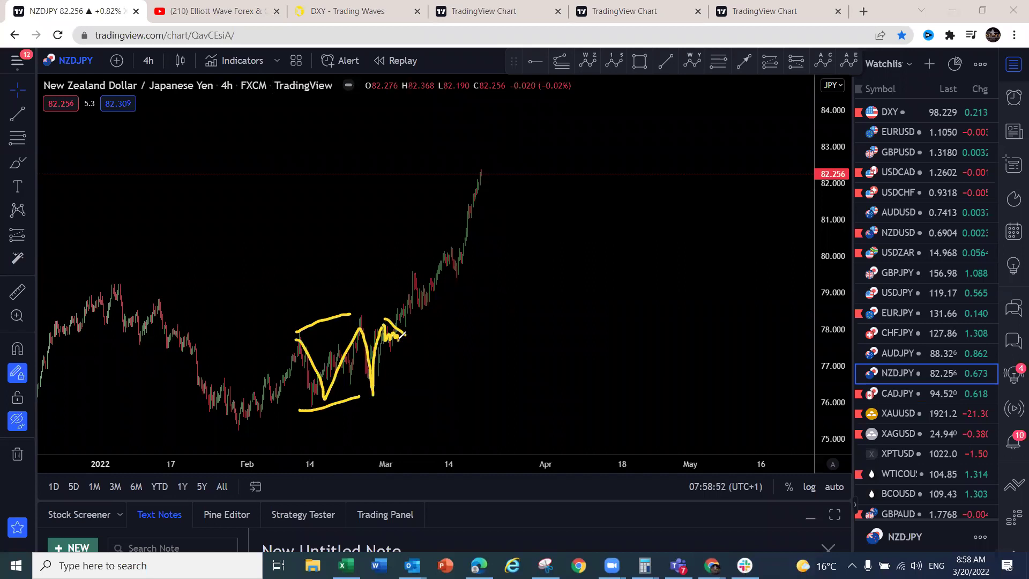
{"action": "mouse_move", "coordinate": [460, 170]}
{"action": "left_mouse_down"}
{"action": "mouse_move", "coordinate": [476, 173]}
{"action": "mouse_move", "coordinate": [511, 325]}
{"action": "left_mouse_up"}
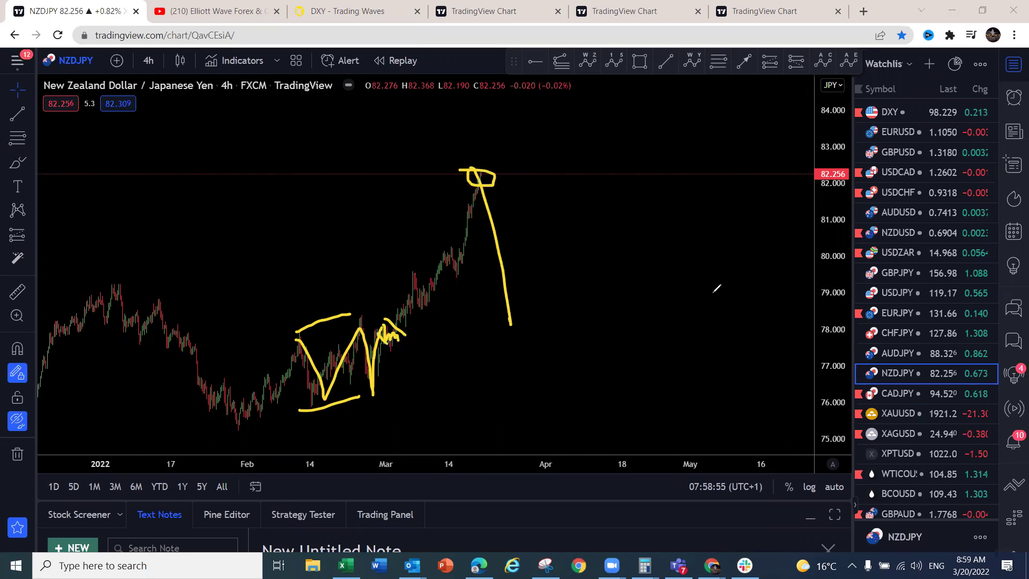
Clear all strokes from NZDJPY and open the CADJPY chart
{"action": "key", "text": "Escape"}
{"action": "left_click", "coordinate": [910, 394]}
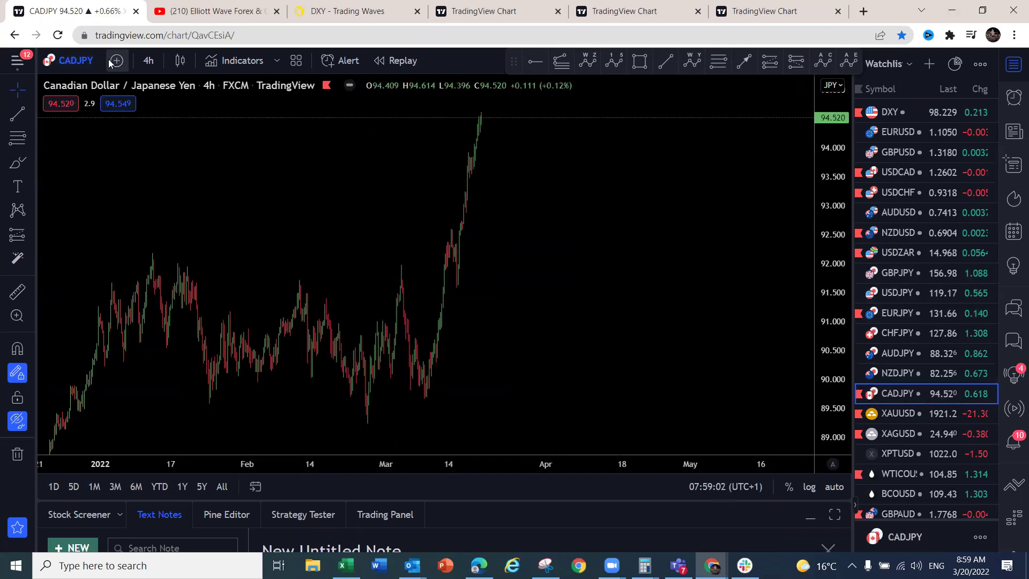
{"action": "left_click", "coordinate": [76, 64]}
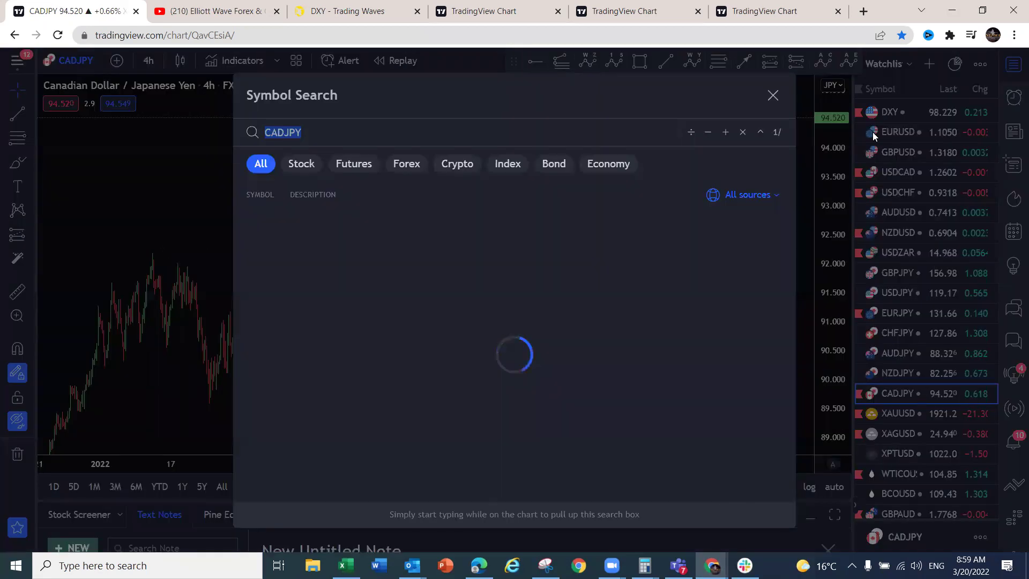
{"action": "left_click", "coordinate": [772, 96]}
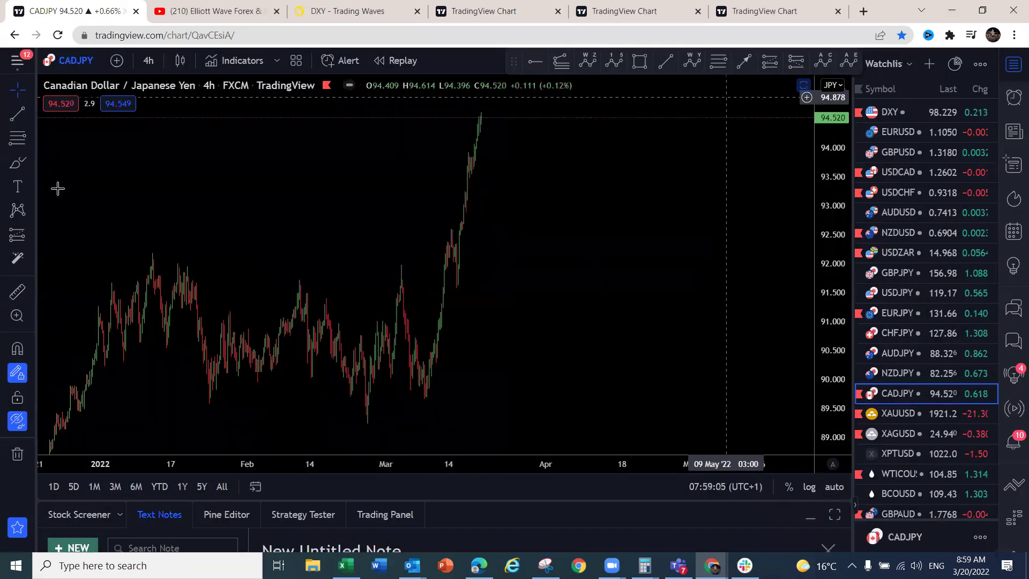
{"action": "left_click", "coordinate": [17, 420]}
{"action": "left_click", "coordinate": [20, 421]}
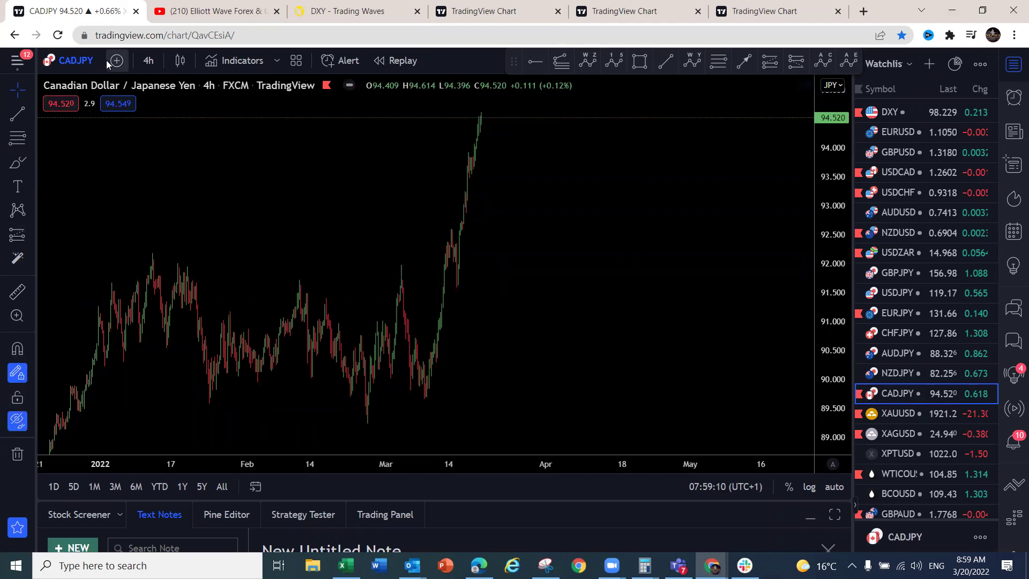
Switch CADJPY to the 1-week timeframe, trace its 2020–21 advance in yellow, and continue it with a red zigzag to about 102
{"action": "left_click", "coordinate": [153, 60]}
{"action": "left_click", "coordinate": [161, 453]}
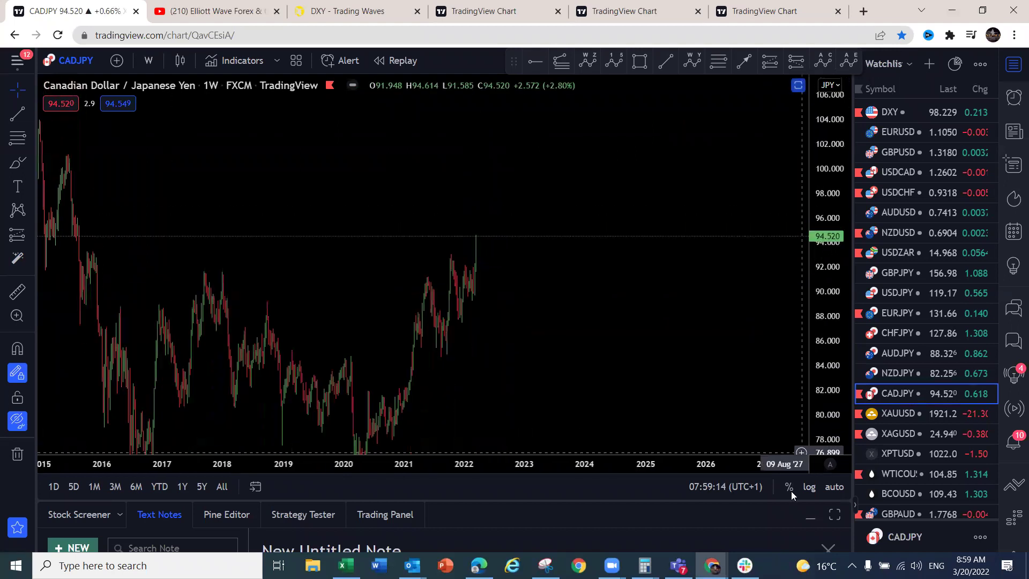
{"action": "left_click_drag", "start_coordinate": [814, 304], "coordinate": [816, 321]}
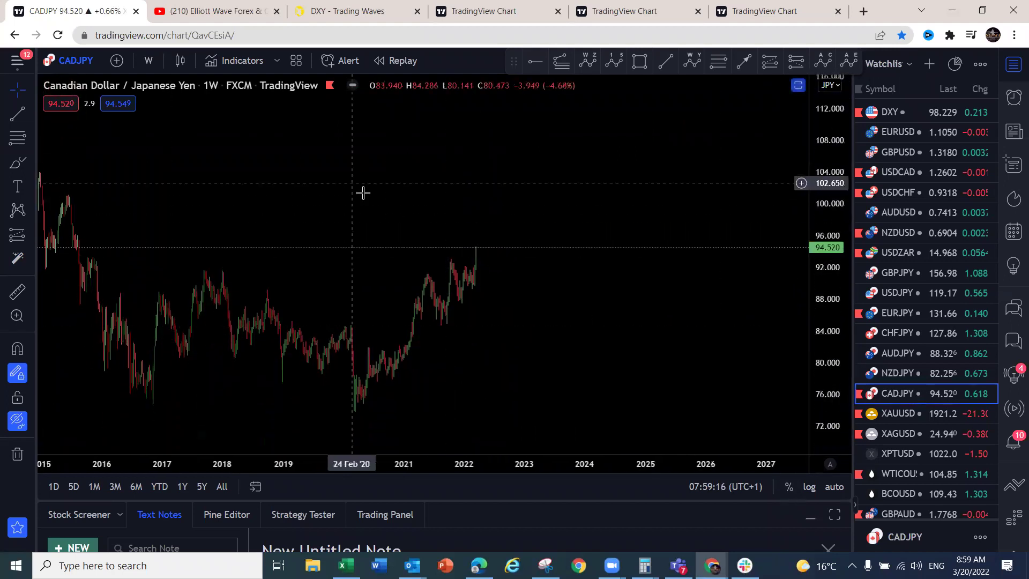
{"action": "mouse_move", "coordinate": [352, 413]}
{"action": "left_mouse_down"}
{"action": "mouse_move", "coordinate": [378, 348]}
{"action": "mouse_move", "coordinate": [399, 370]}
{"action": "mouse_move", "coordinate": [431, 272]}
{"action": "mouse_move", "coordinate": [444, 318]}
{"action": "mouse_move", "coordinate": [461, 259]}
{"action": "mouse_move", "coordinate": [467, 289]}
{"action": "mouse_move", "coordinate": [488, 220]}
{"action": "mouse_move", "coordinate": [493, 240]}
{"action": "mouse_move", "coordinate": [512, 190]}
{"action": "left_mouse_up"}
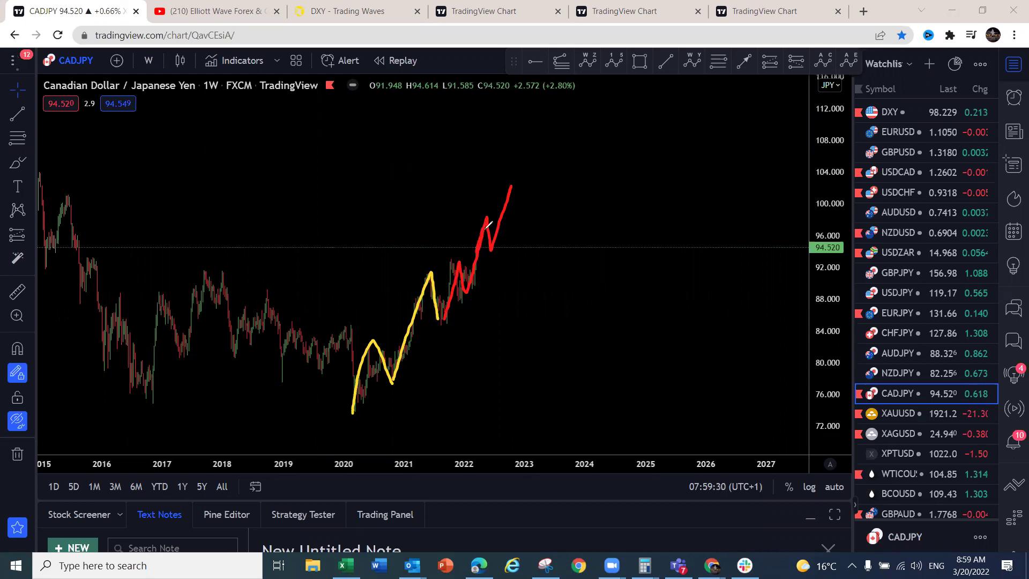
Label the waves of CADJPY's projected advance in red, numbering its successive highs and lows up to 4
{"action": "left_click_drag", "start_coordinate": [454, 232], "coordinate": [453, 246]}
{"action": "left_click_drag", "start_coordinate": [466, 297], "coordinate": [477, 302]}
{"action": "left_click_drag", "start_coordinate": [476, 196], "coordinate": [478, 206]}
{"action": "mouse_move", "coordinate": [491, 263]}
{"action": "left_mouse_down"}
{"action": "mouse_move", "coordinate": [512, 255]}
{"action": "mouse_move", "coordinate": [502, 263]}
{"action": "left_mouse_up"}
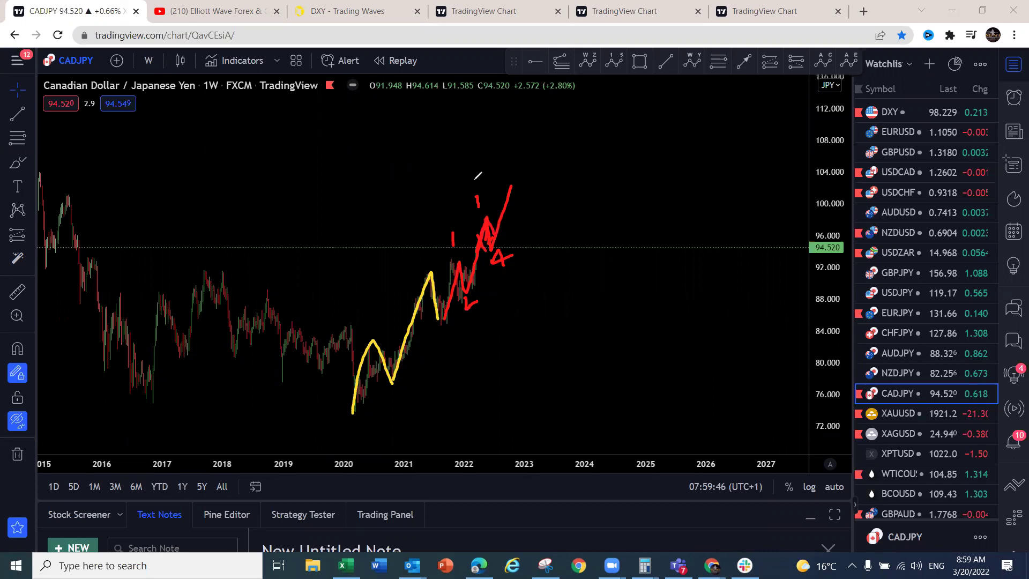
Clear the strokes and show CADJPY on the 4-hour timeframe with automatic price scaling, focused on the February–March price action
{"action": "key", "text": "ctrl+alt+h"}
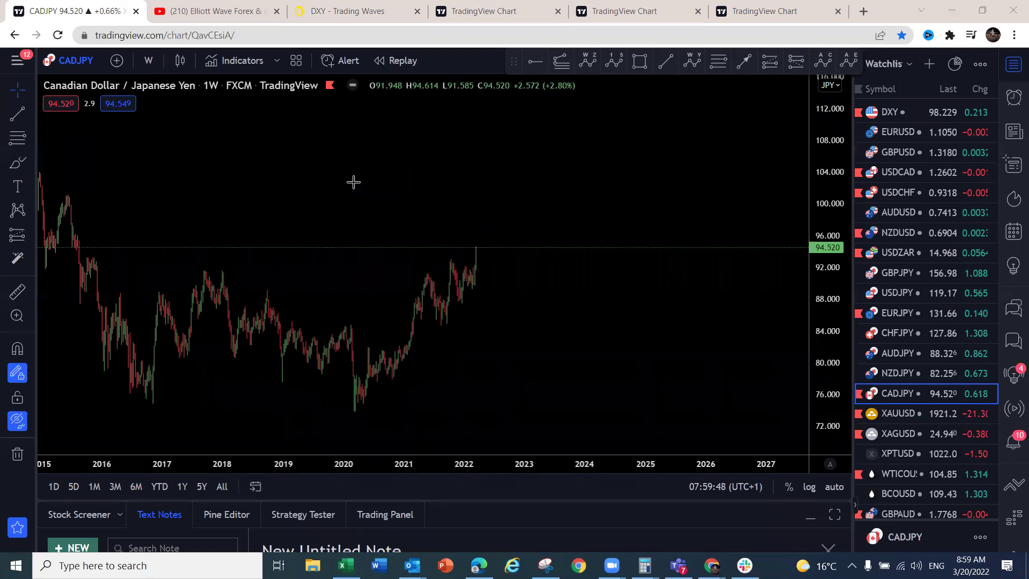
{"action": "left_click", "coordinate": [152, 61]}
{"action": "left_click", "coordinate": [172, 342]}
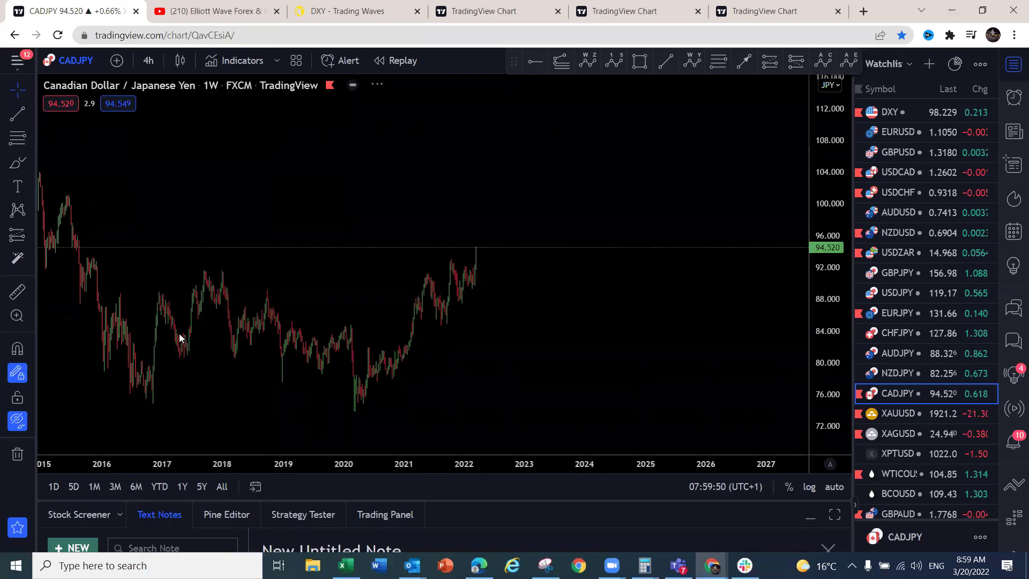
{"action": "left_click", "coordinate": [833, 487]}
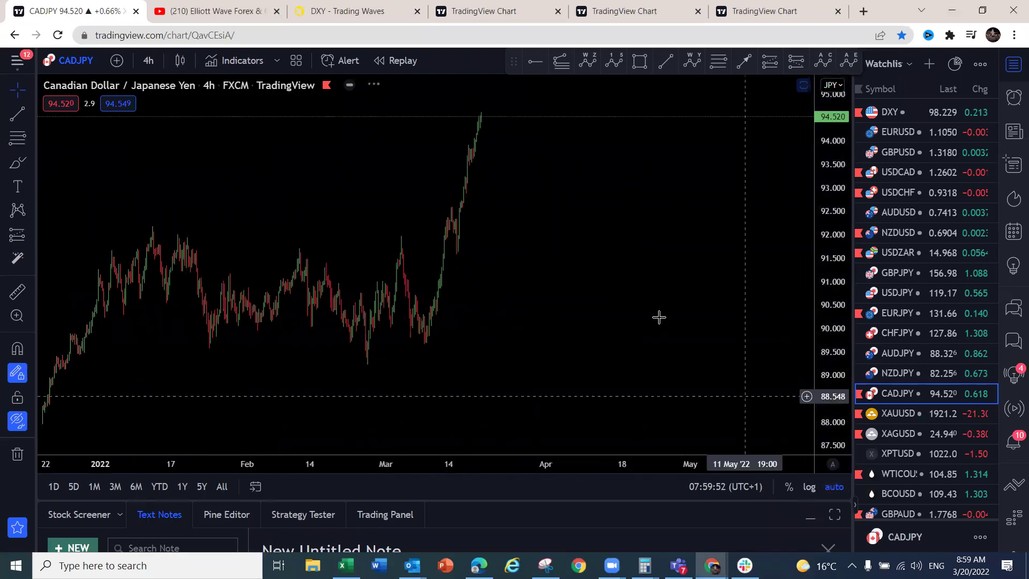
{"action": "left_click_drag", "start_coordinate": [566, 319], "coordinate": [688, 342]}
{"action": "scroll", "coordinate": [668, 317], "scroll_direction": "up", "scroll_amount": 8}
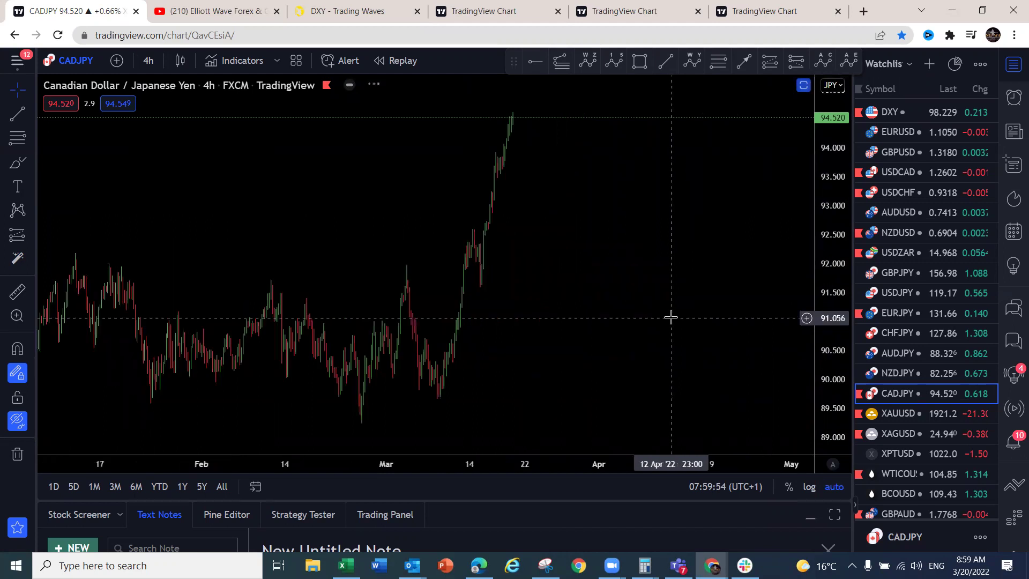
{"action": "left_click_drag", "start_coordinate": [579, 317], "coordinate": [1002, 375]}
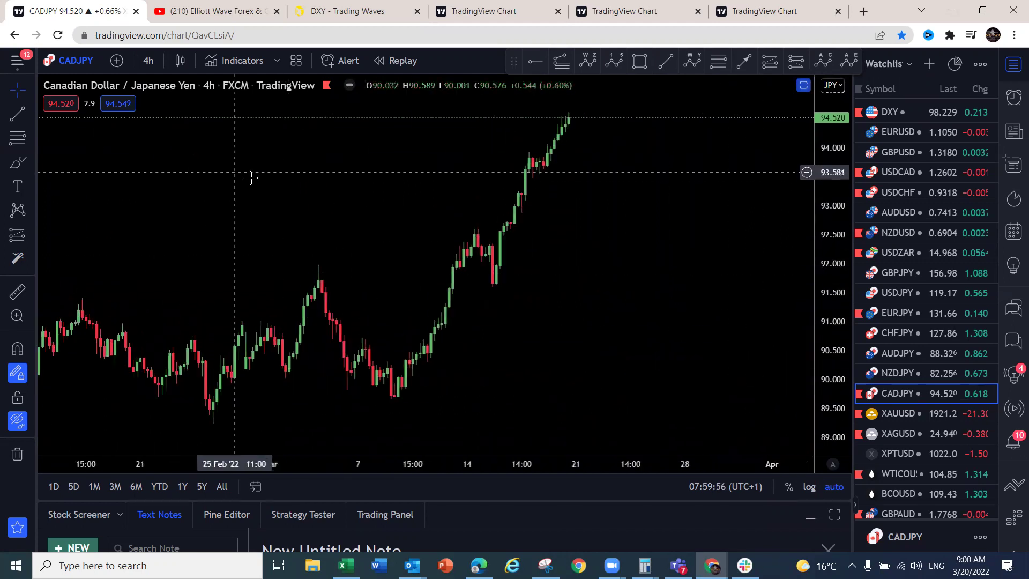
Bracket CADJPY's mid-March consolidation in red, then clear the strokes and open the XAUUSD chart
{"action": "mouse_move", "coordinate": [476, 231]}
{"action": "left_mouse_down"}
{"action": "mouse_move", "coordinate": [504, 254]}
{"action": "mouse_move", "coordinate": [485, 276]}
{"action": "left_mouse_up"}
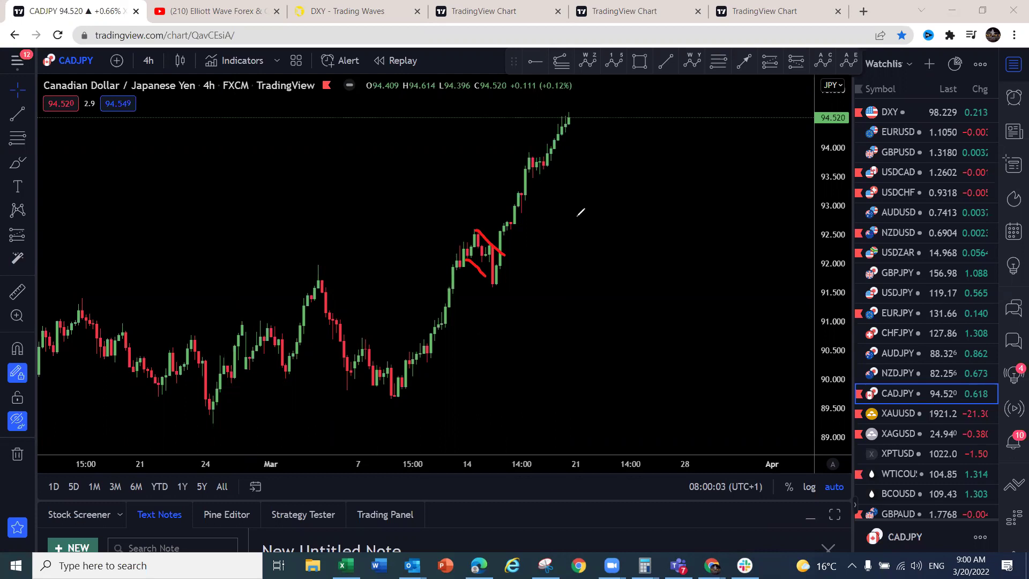
{"action": "key", "text": "ctrl+z"}
{"action": "key", "text": "ctrl+z"}
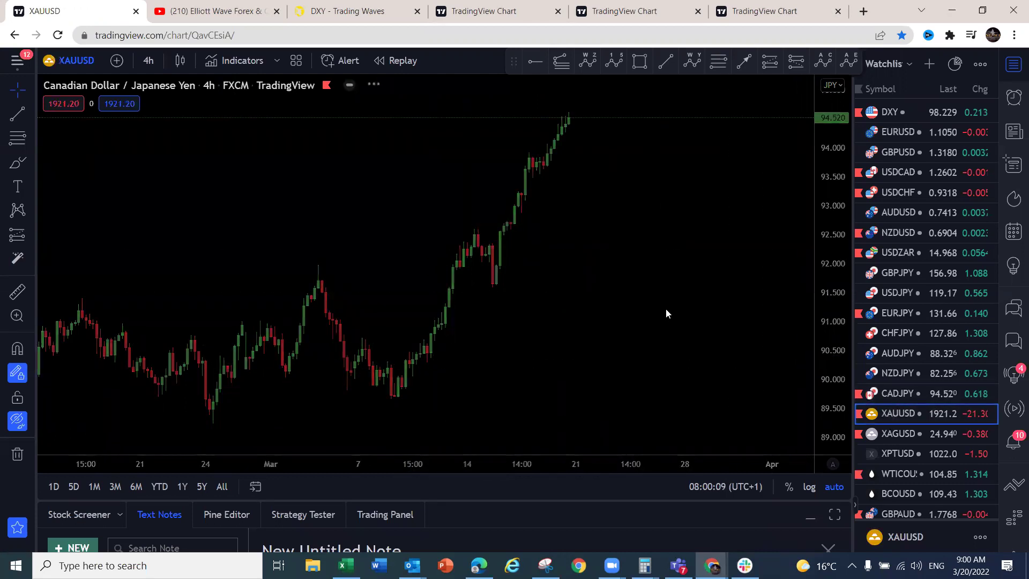
Show XAUUSD on the 1-week timeframe back to 2014 and trace its 2020–21 decline as a yellow zigzag
{"action": "left_click", "coordinate": [148, 60]}
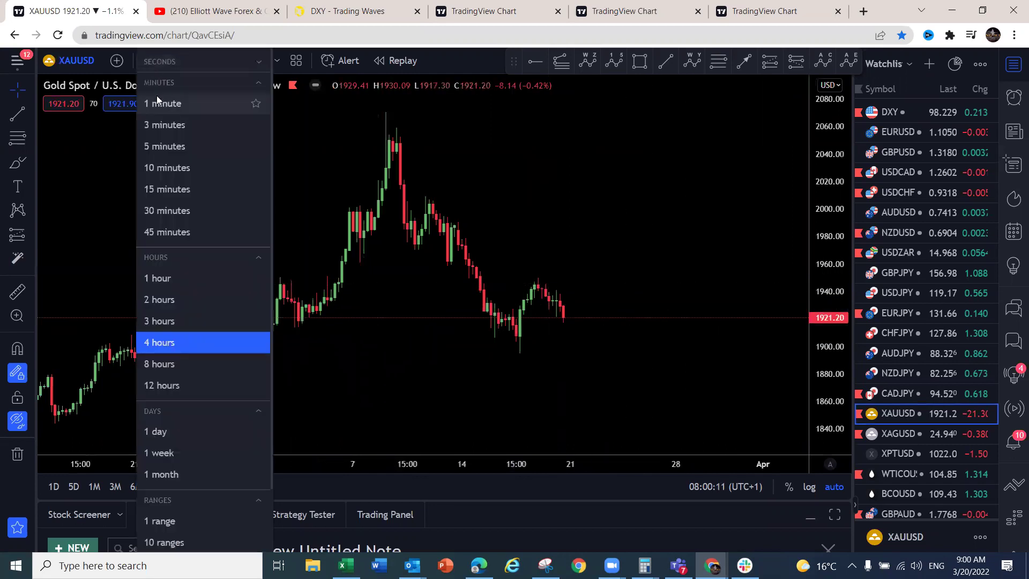
{"action": "left_click", "coordinate": [167, 452]}
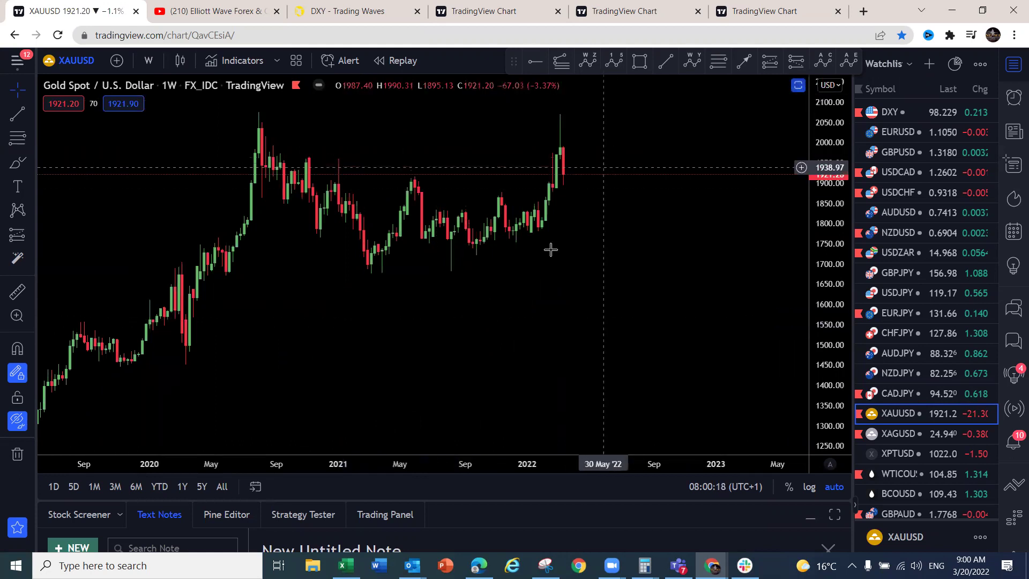
{"action": "scroll", "coordinate": [554, 255], "scroll_direction": "down", "scroll_amount": 5}
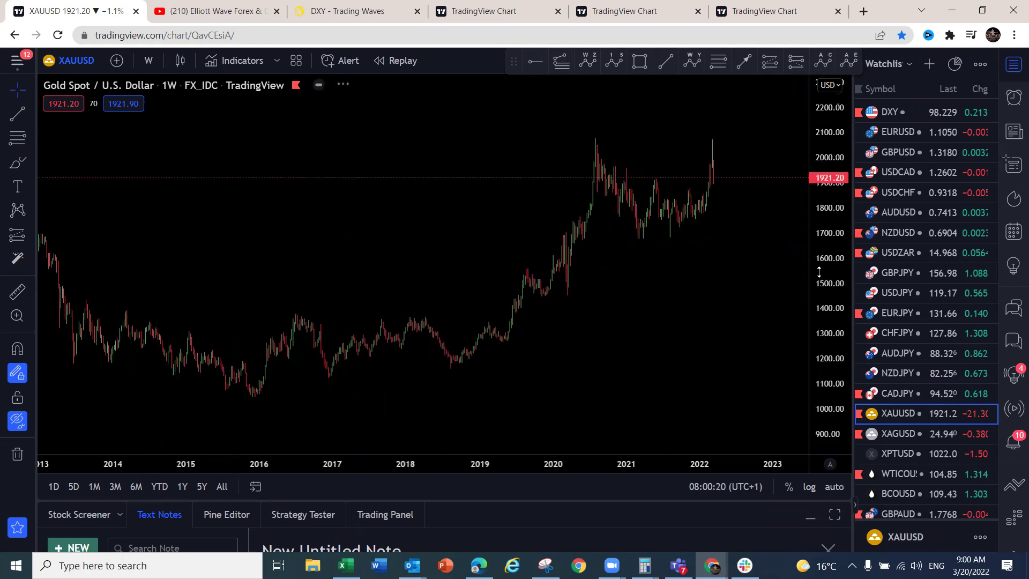
{"action": "left_click_drag", "start_coordinate": [666, 285], "coordinate": [647, 369]}
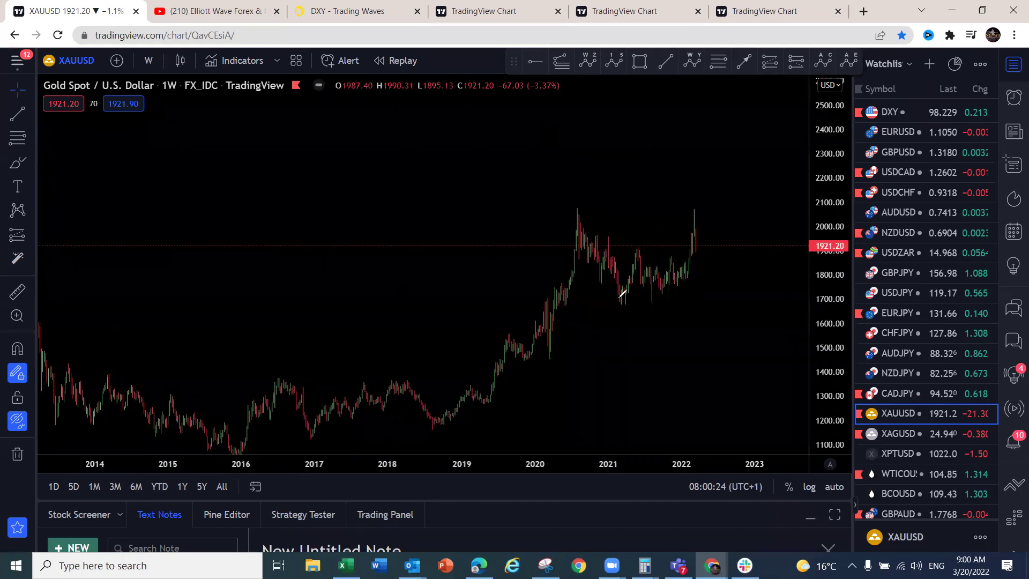
{"action": "mouse_move", "coordinate": [573, 209]}
{"action": "left_mouse_down"}
{"action": "mouse_move", "coordinate": [601, 273]}
{"action": "mouse_move", "coordinate": [607, 240]}
{"action": "mouse_move", "coordinate": [623, 305]}
{"action": "left_mouse_up"}
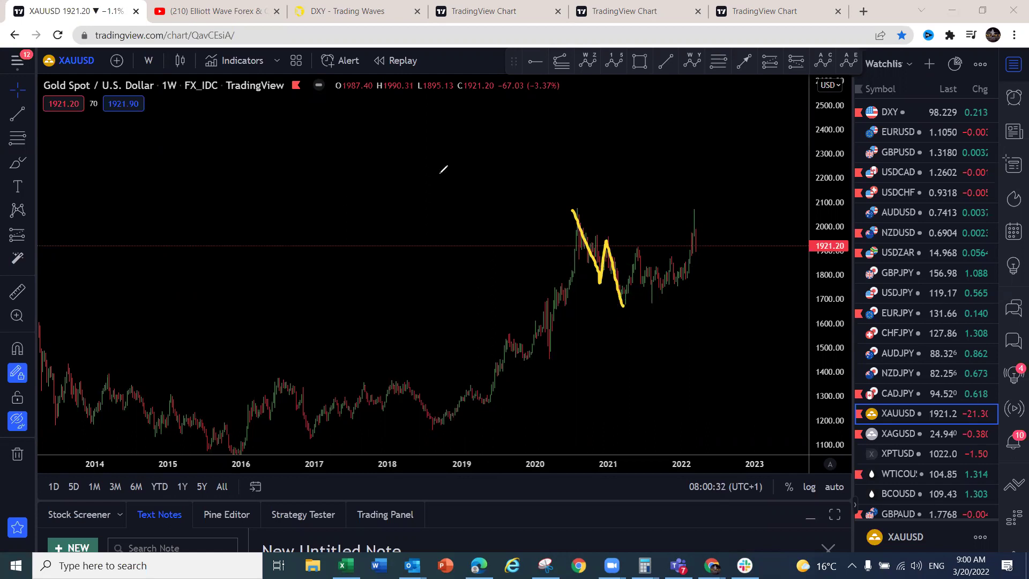
Try tracing gold's 2021 swings as a red zigzag followed by a yellow drop to about 1530, and undo the strokes
{"action": "mouse_move", "coordinate": [624, 308]}
{"action": "left_mouse_down"}
{"action": "mouse_move", "coordinate": [638, 246]}
{"action": "mouse_move", "coordinate": [642, 289]}
{"action": "mouse_move", "coordinate": [653, 289]}
{"action": "mouse_move", "coordinate": [667, 256]}
{"action": "mouse_move", "coordinate": [677, 280]}
{"action": "mouse_move", "coordinate": [692, 236]}
{"action": "mouse_move", "coordinate": [689, 299]}
{"action": "mouse_move", "coordinate": [710, 323]}
{"action": "left_mouse_up"}
{"action": "key", "text": "ctrl+z"}
{"action": "mouse_move", "coordinate": [622, 304]}
{"action": "left_mouse_down"}
{"action": "mouse_move", "coordinate": [642, 245]}
{"action": "mouse_move", "coordinate": [656, 295]}
{"action": "mouse_move", "coordinate": [684, 230]}
{"action": "left_mouse_up"}
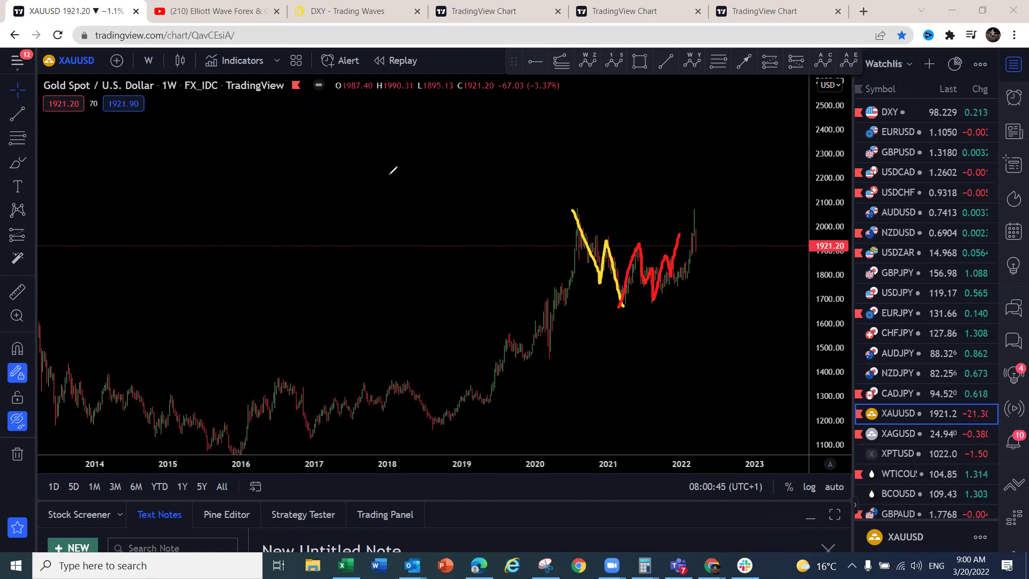
{"action": "mouse_move", "coordinate": [679, 234]}
{"action": "left_mouse_down"}
{"action": "mouse_move", "coordinate": [702, 310]}
{"action": "mouse_move", "coordinate": [735, 255]}
{"action": "left_mouse_up"}
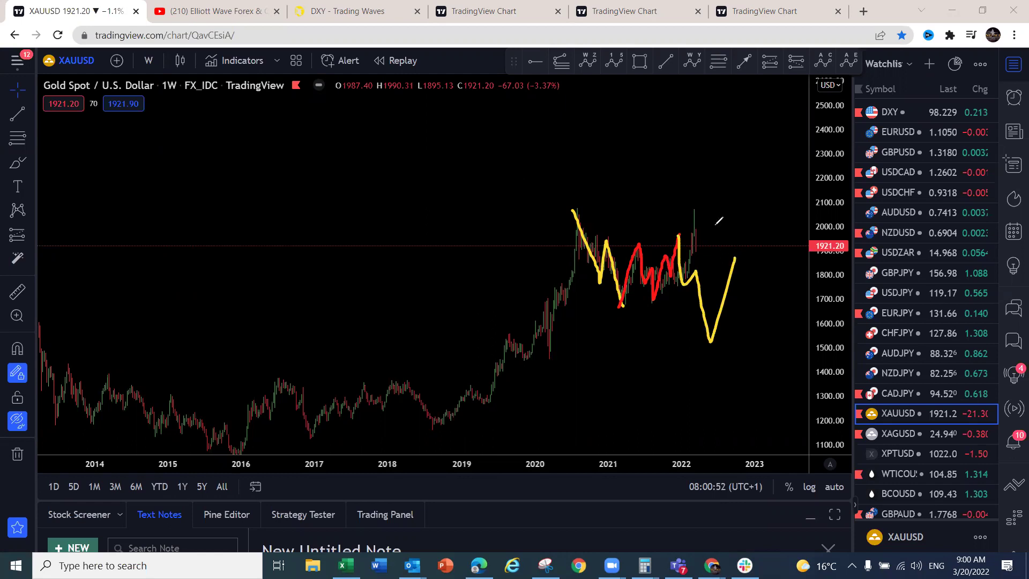
{"action": "key", "text": "ctrl+z"}
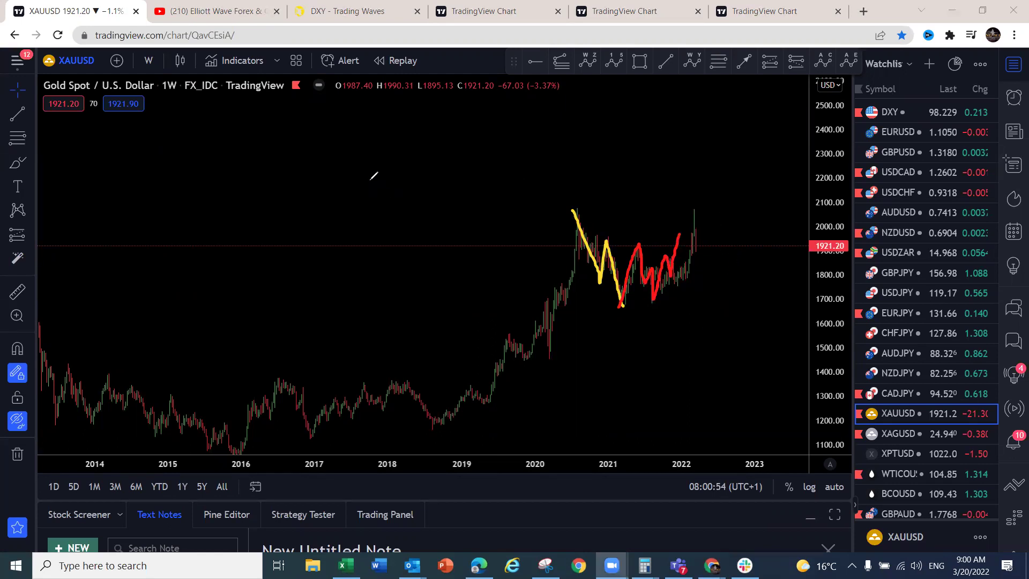
{"action": "key", "text": "ctrl+z"}
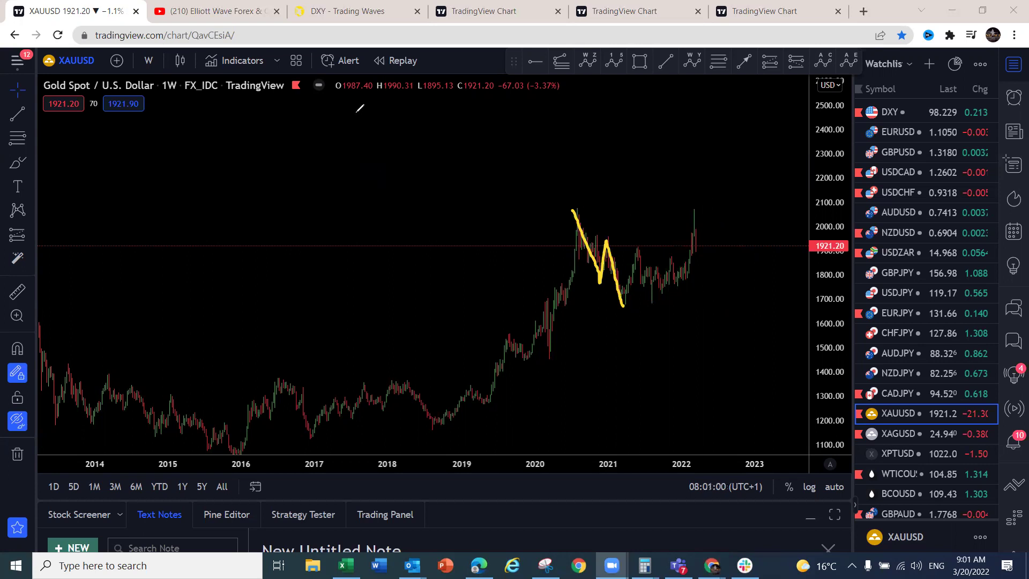
Trace gold's mid-2021 to early-2022 consolidation in magenta and enclose it with red strokes
{"action": "mouse_move", "coordinate": [636, 244]}
{"action": "left_mouse_down"}
{"action": "mouse_move", "coordinate": [652, 298]}
{"action": "mouse_move", "coordinate": [671, 258]}
{"action": "mouse_move", "coordinate": [685, 304]}
{"action": "left_mouse_up"}
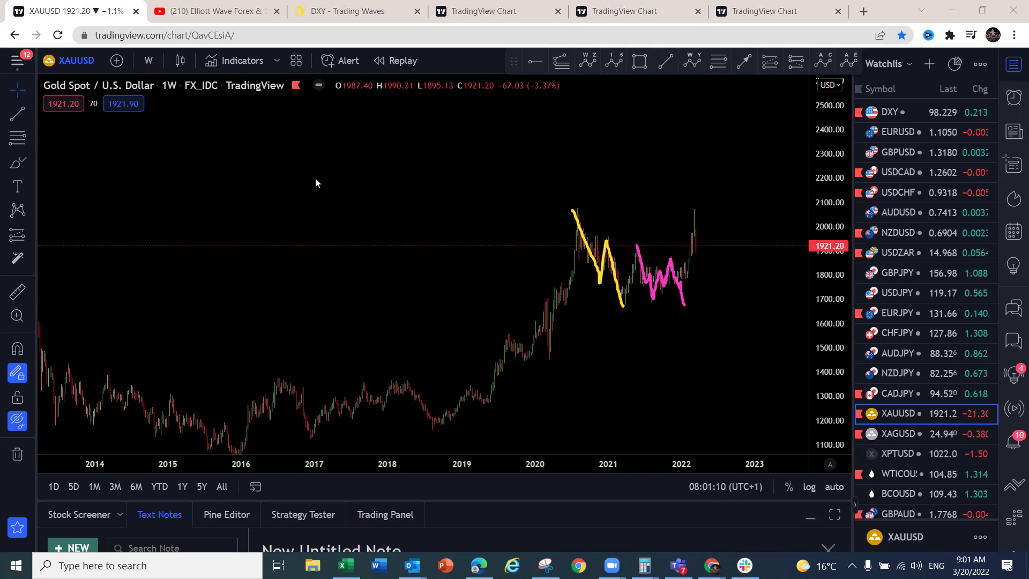
{"action": "left_click_drag", "start_coordinate": [620, 308], "coordinate": [635, 244]}
{"action": "mouse_move", "coordinate": [687, 302]}
{"action": "left_mouse_down"}
{"action": "mouse_move", "coordinate": [696, 243]}
{"action": "mouse_move", "coordinate": [642, 246]}
{"action": "left_mouse_up"}
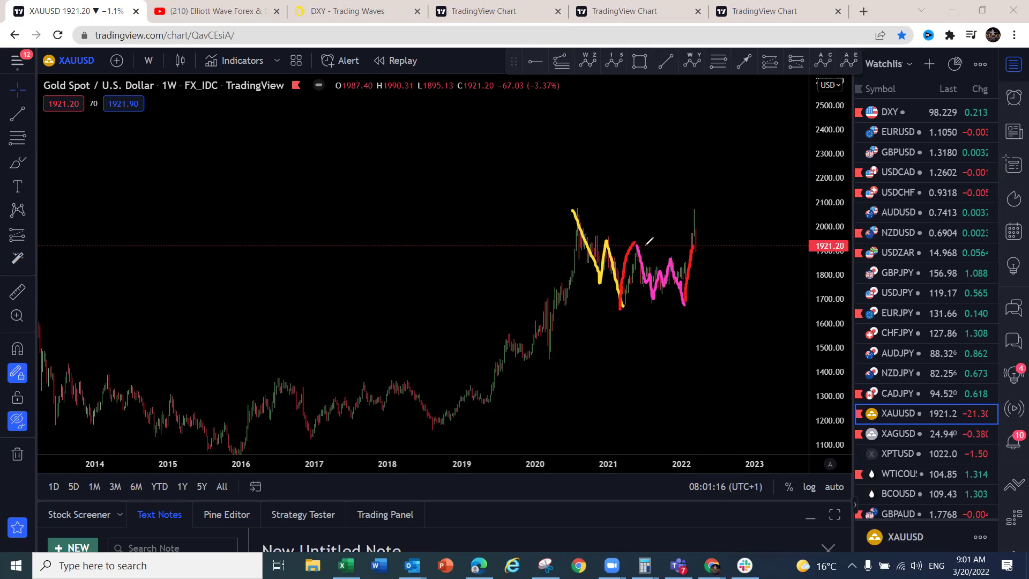
{"action": "left_click_drag", "start_coordinate": [623, 311], "coordinate": [673, 302]}
Project gold in yellow down to about 1540 and up to about 2200, and bound the correction with a falling channel
{"action": "mouse_move", "coordinate": [688, 247]}
{"action": "left_mouse_down"}
{"action": "mouse_move", "coordinate": [699, 298]}
{"action": "mouse_move", "coordinate": [707, 279]}
{"action": "left_mouse_up"}
{"action": "left_click_drag", "start_coordinate": [720, 336], "coordinate": [749, 177]}
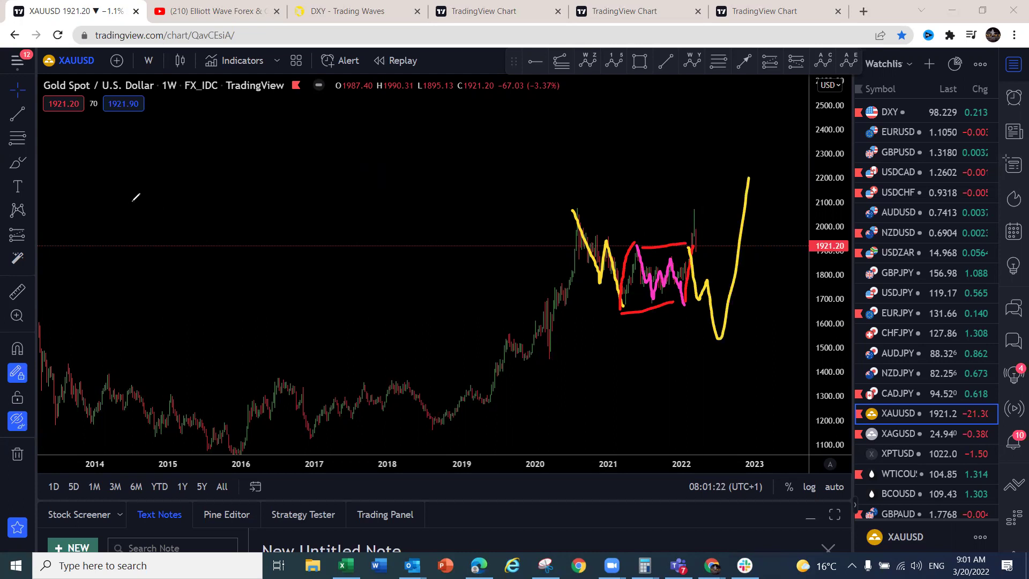
{"action": "left_click_drag", "start_coordinate": [571, 208], "coordinate": [693, 249]}
{"action": "left_click_drag", "start_coordinate": [624, 306], "coordinate": [713, 332]}
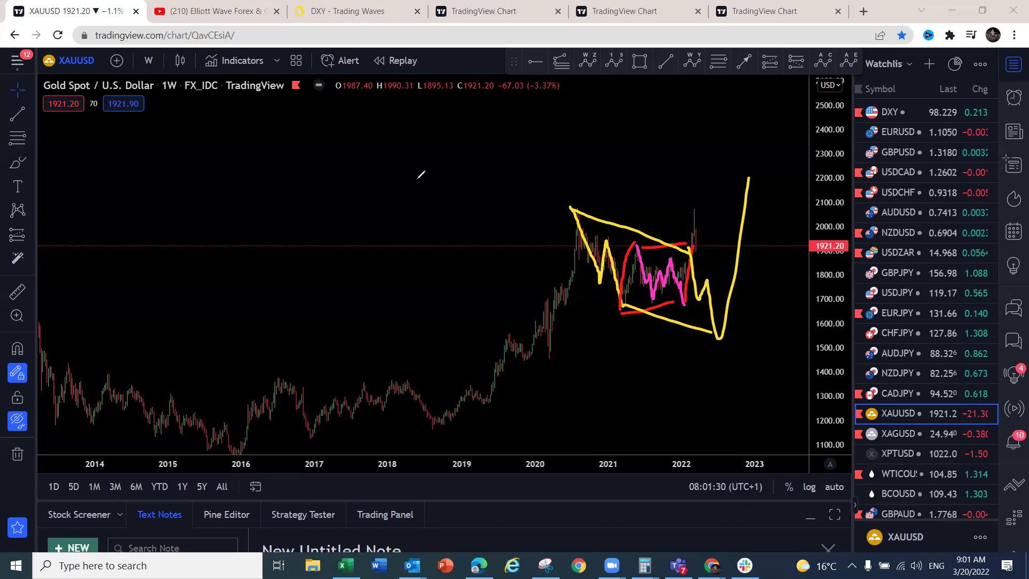
Replace the strokes with a yellow trace of gold's 2020–22 swings, projecting a drop to about 1580 and a rally to about 2400
{"action": "key", "text": "e"}
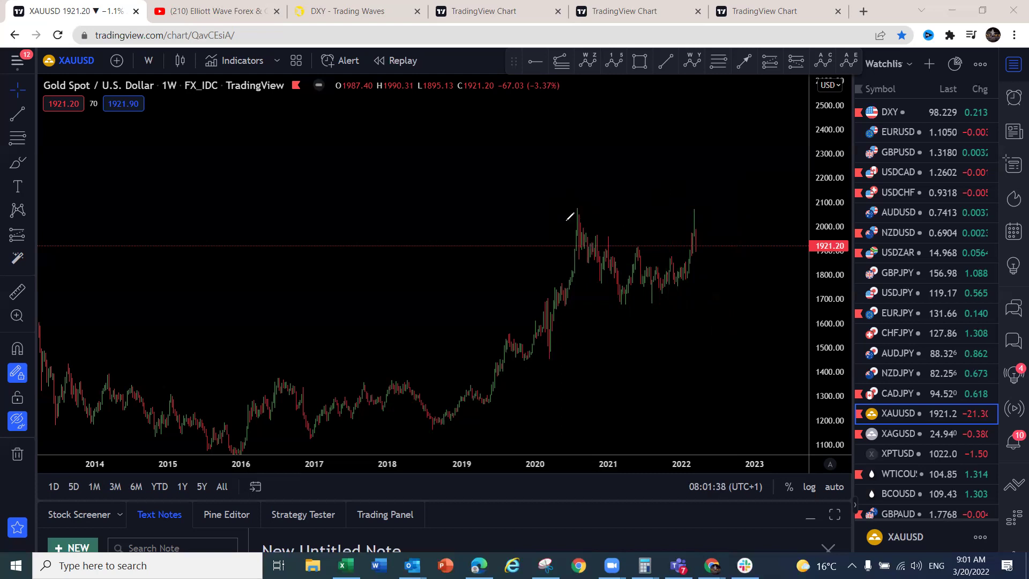
{"action": "mouse_move", "coordinate": [571, 212]}
{"action": "left_mouse_down"}
{"action": "mouse_move", "coordinate": [598, 283]}
{"action": "mouse_move", "coordinate": [612, 240]}
{"action": "mouse_move", "coordinate": [625, 308]}
{"action": "mouse_move", "coordinate": [643, 243]}
{"action": "mouse_move", "coordinate": [655, 296]}
{"action": "mouse_move", "coordinate": [694, 210]}
{"action": "left_mouse_up"}
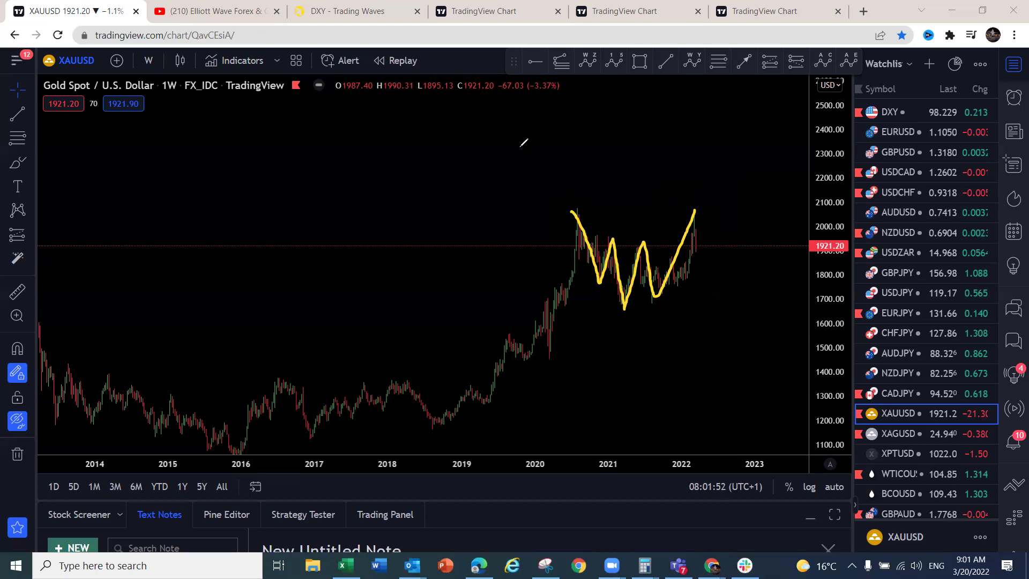
{"action": "mouse_move", "coordinate": [694, 205]}
{"action": "left_mouse_down"}
{"action": "mouse_move", "coordinate": [725, 324]}
{"action": "mouse_move", "coordinate": [766, 126]}
{"action": "left_mouse_up"}
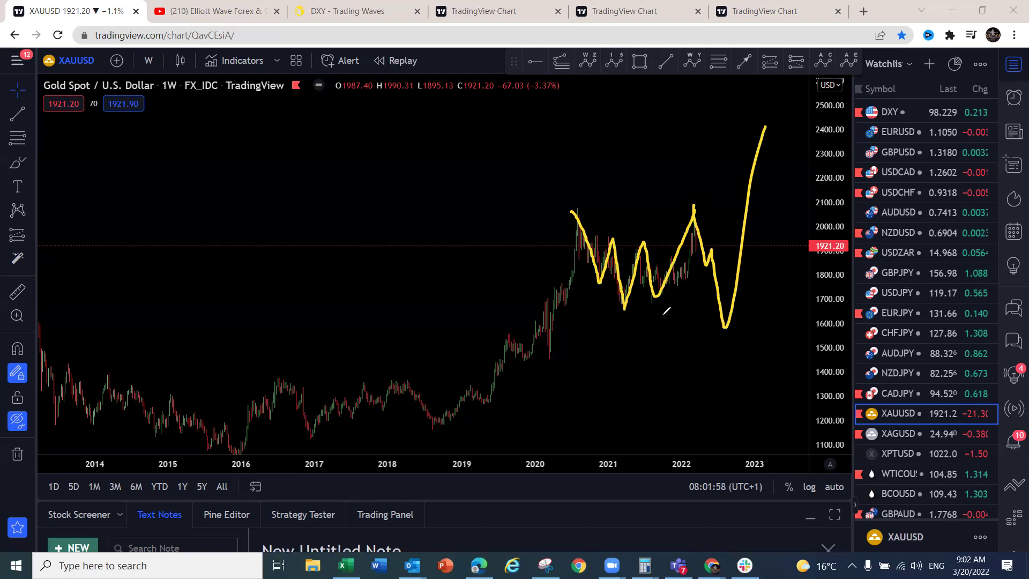
Label gold's corrective swings in yellow with W at the 2021 low, X at the 2022 high and Y at the projected low
{"action": "left_click_drag", "start_coordinate": [610, 315], "coordinate": [624, 318]}
{"action": "left_click_drag", "start_coordinate": [700, 166], "coordinate": [694, 195]}
{"action": "left_click_drag", "start_coordinate": [692, 182], "coordinate": [701, 193]}
{"action": "mouse_move", "coordinate": [721, 338]}
{"action": "left_mouse_down"}
{"action": "mouse_move", "coordinate": [730, 360]}
{"action": "mouse_move", "coordinate": [721, 367]}
{"action": "left_mouse_up"}
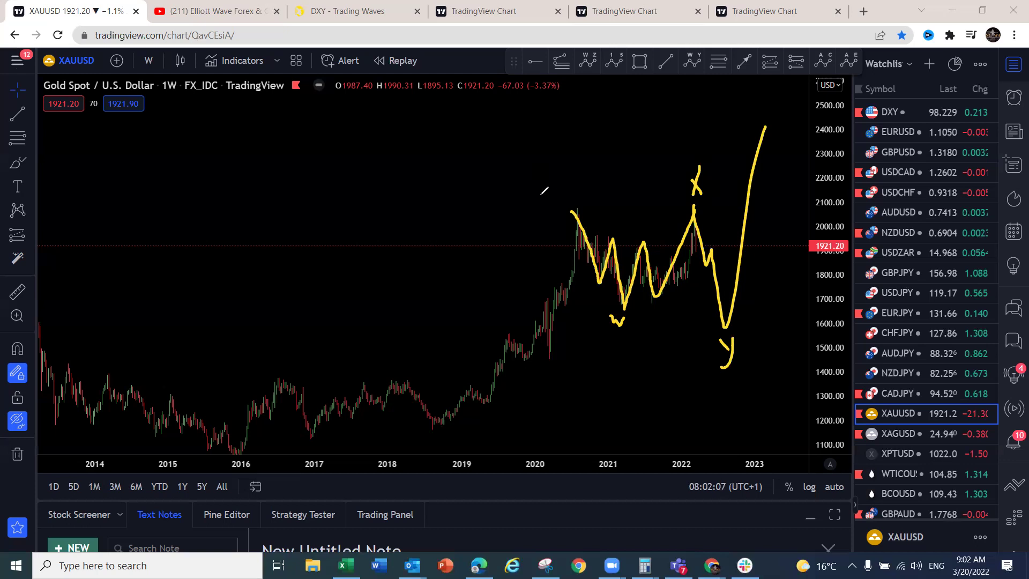
Bound gold's 2020–22 range with magenta lines at about 2070 and 1640, and trace the rise into the 2022 high
{"action": "left_click_drag", "start_coordinate": [574, 210], "coordinate": [688, 209]}
{"action": "left_click_drag", "start_coordinate": [617, 314], "coordinate": [712, 315]}
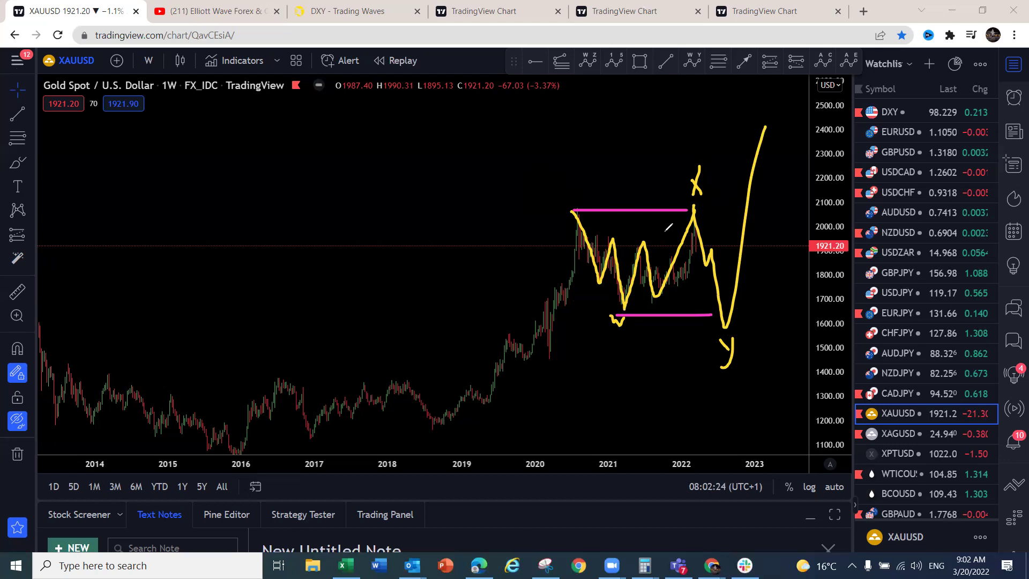
{"action": "left_click_drag", "start_coordinate": [649, 300], "coordinate": [699, 213]}
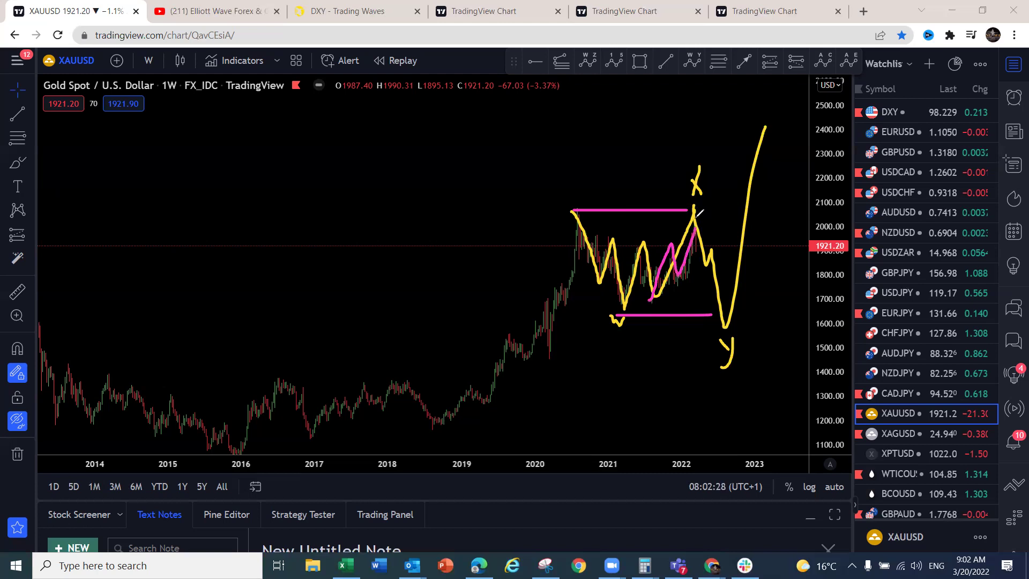
Replace the strokes with a magenta rising line, a small rebound to it and a projected drop to about 1650
{"action": "key", "text": "e"}
{"action": "mouse_move", "coordinate": [663, 306]}
{"action": "left_mouse_down"}
{"action": "mouse_move", "coordinate": [724, 232]}
{"action": "mouse_move", "coordinate": [703, 257]}
{"action": "mouse_move", "coordinate": [718, 237]}
{"action": "mouse_move", "coordinate": [723, 305]}
{"action": "left_mouse_up"}
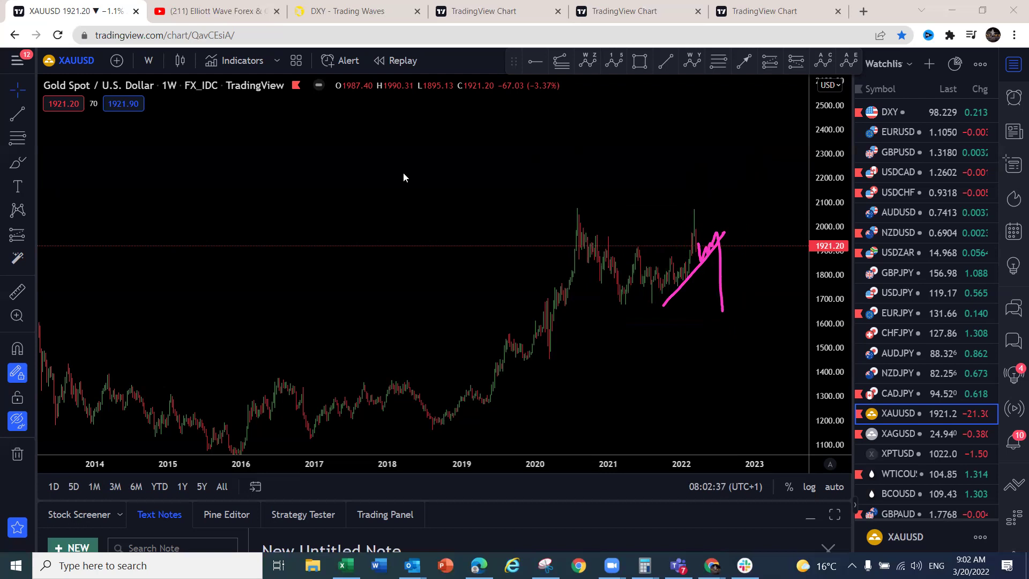
Replace the strokes with magenta range lines at about 2080 and 1690, projecting a drop to 1700 and a rally to about 2310
{"action": "key", "text": "e"}
{"action": "left_click_drag", "start_coordinate": [576, 206], "coordinate": [695, 206]}
{"action": "left_click_drag", "start_coordinate": [623, 303], "coordinate": [707, 298]}
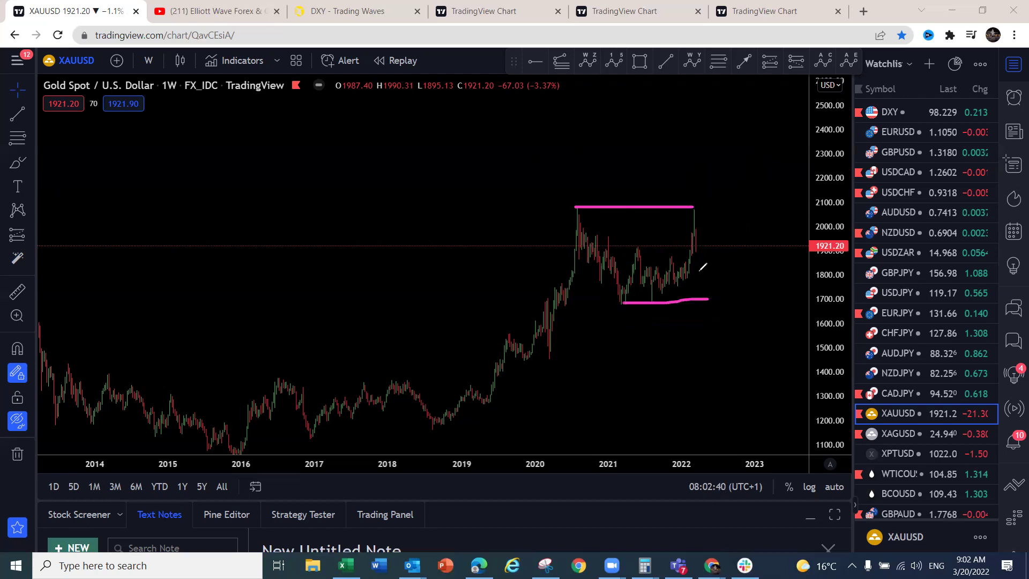
{"action": "mouse_move", "coordinate": [690, 214]}
{"action": "left_mouse_down"}
{"action": "mouse_move", "coordinate": [717, 299]}
{"action": "mouse_move", "coordinate": [755, 150]}
{"action": "left_mouse_up"}
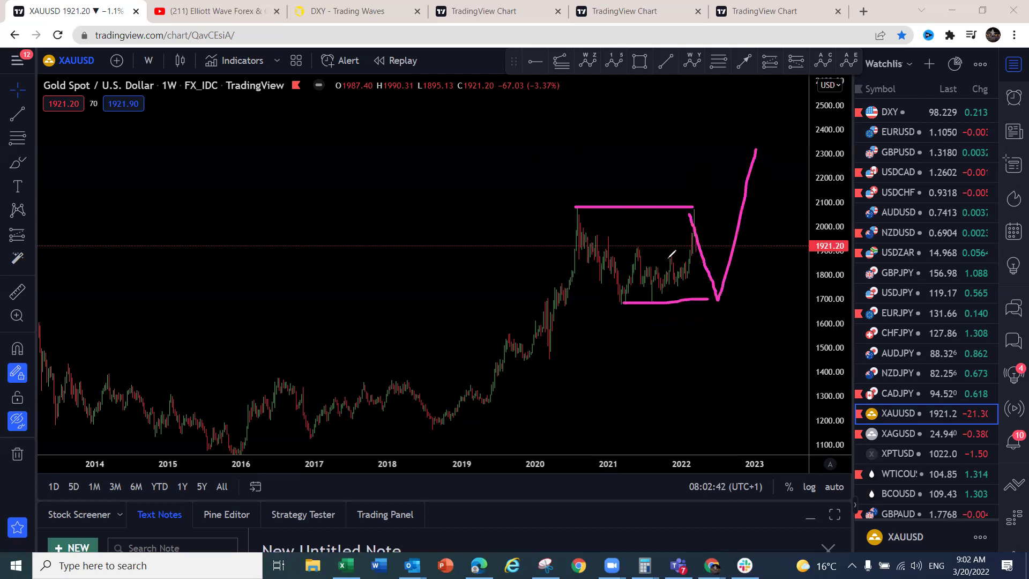
Bracket gold's 2016–18 range in magenta and trace the whole advance from the late-2015 low to a projected 2400
{"action": "left_click_drag", "start_coordinate": [285, 376], "coordinate": [432, 373]}
{"action": "left_click_drag", "start_coordinate": [313, 431], "coordinate": [435, 425]}
{"action": "mouse_move", "coordinate": [232, 455]}
{"action": "left_mouse_down"}
{"action": "mouse_move", "coordinate": [363, 383]}
{"action": "mouse_move", "coordinate": [448, 414]}
{"action": "mouse_move", "coordinate": [558, 227]}
{"action": "mouse_move", "coordinate": [583, 223]}
{"action": "left_mouse_up"}
{"action": "mouse_move", "coordinate": [646, 244]}
{"action": "left_mouse_down"}
{"action": "mouse_move", "coordinate": [709, 289]}
{"action": "mouse_move", "coordinate": [764, 131]}
{"action": "left_mouse_up"}
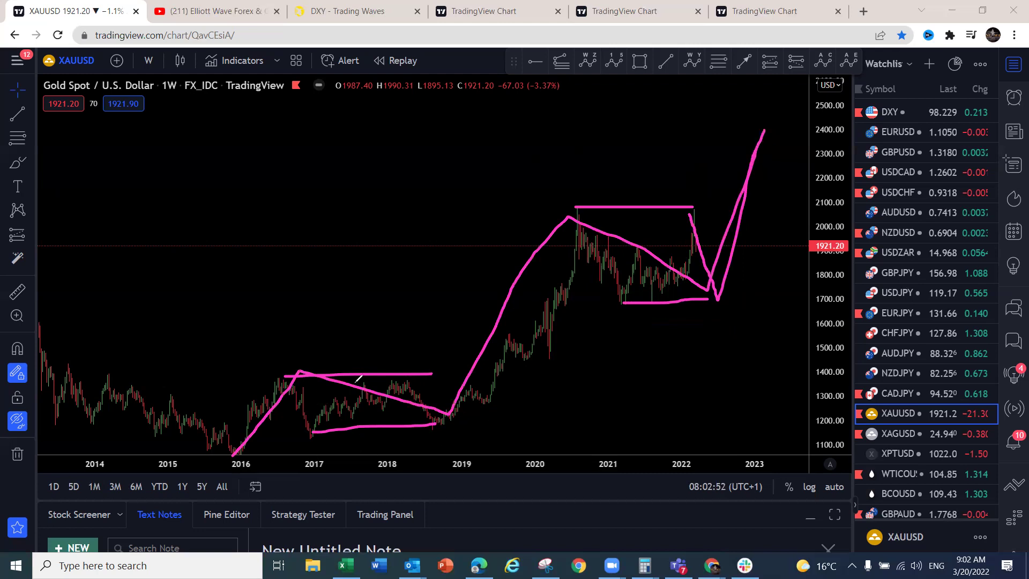
Label gold's long-term waves in magenta as 1, 2, 3 and 4 at the 2016, 2018, 2020 and projected 2022 turning points
{"action": "left_click_drag", "start_coordinate": [445, 415], "coordinate": [450, 406]}
{"action": "left_click_drag", "start_coordinate": [285, 336], "coordinate": [285, 348]}
{"action": "left_click_drag", "start_coordinate": [441, 438], "coordinate": [460, 455]}
{"action": "mouse_move", "coordinate": [570, 178]}
{"action": "left_mouse_down"}
{"action": "mouse_move", "coordinate": [578, 186]}
{"action": "mouse_move", "coordinate": [555, 211]}
{"action": "left_mouse_up"}
{"action": "left_click_drag", "start_coordinate": [715, 308], "coordinate": [696, 345]}
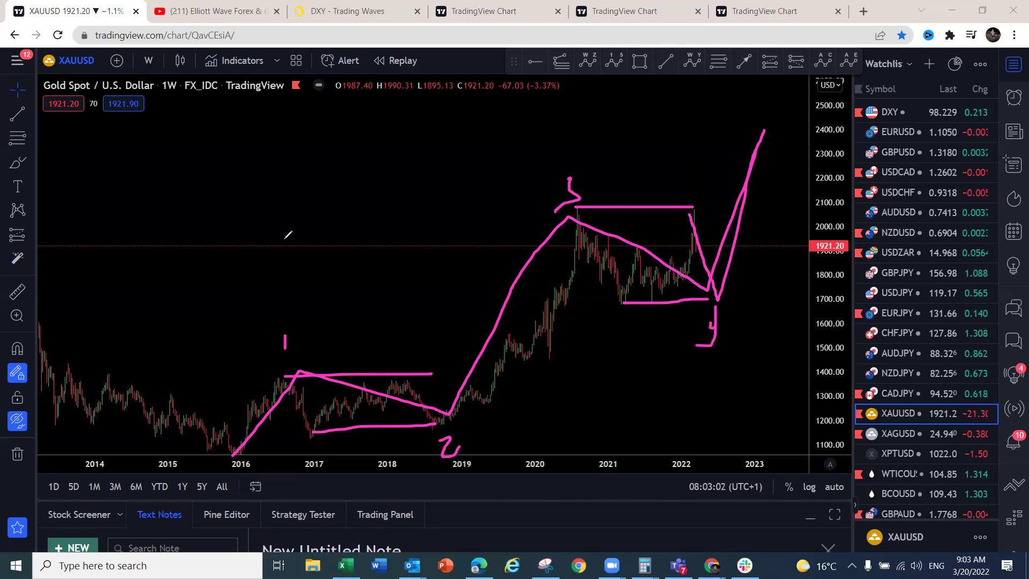
Switch to the Trading Waves DXY page, clear the strokes and show the Weekly forecast chart
{"action": "key", "text": "ctrl+3"}
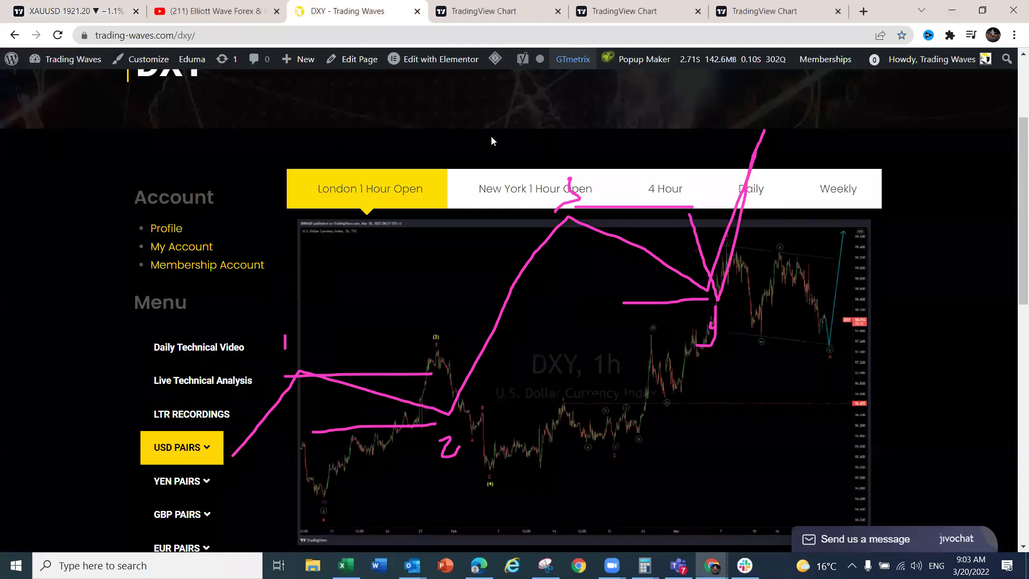
{"action": "key", "text": "Escape"}
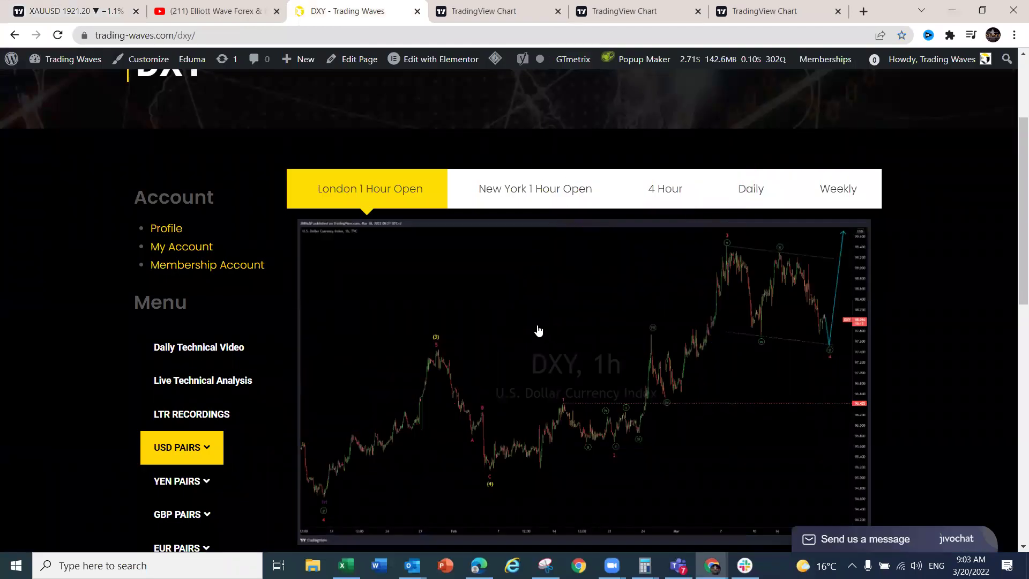
{"action": "left_click", "coordinate": [828, 192]}
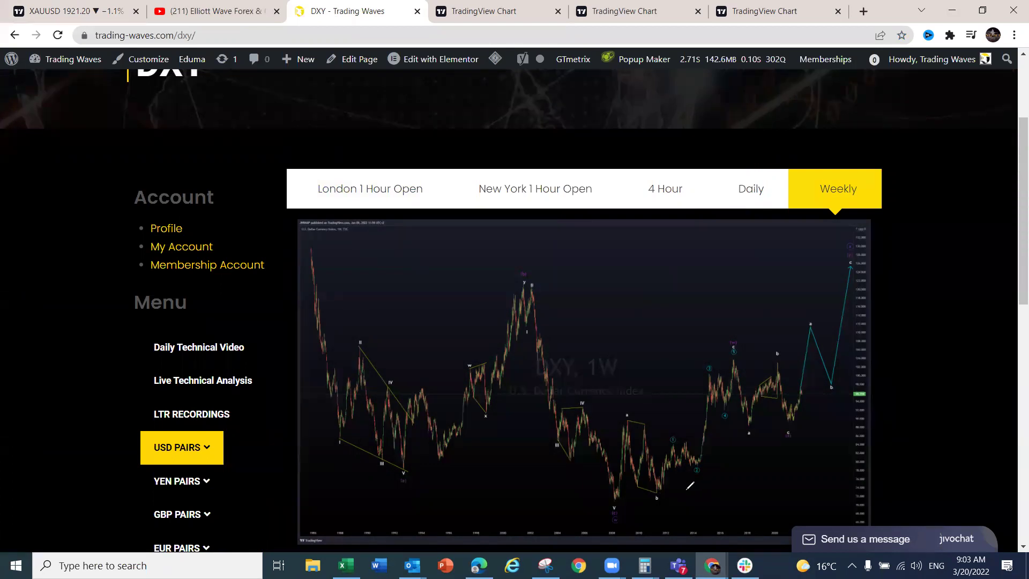
Trace in magenta DXY's weekly advance from the 2008 low, the pullback after the peak and the projected rally
{"action": "mouse_move", "coordinate": [620, 498]}
{"action": "left_mouse_down"}
{"action": "mouse_move", "coordinate": [735, 343]}
{"action": "mouse_move", "coordinate": [784, 427]}
{"action": "mouse_move", "coordinate": [832, 323]}
{"action": "left_mouse_up"}
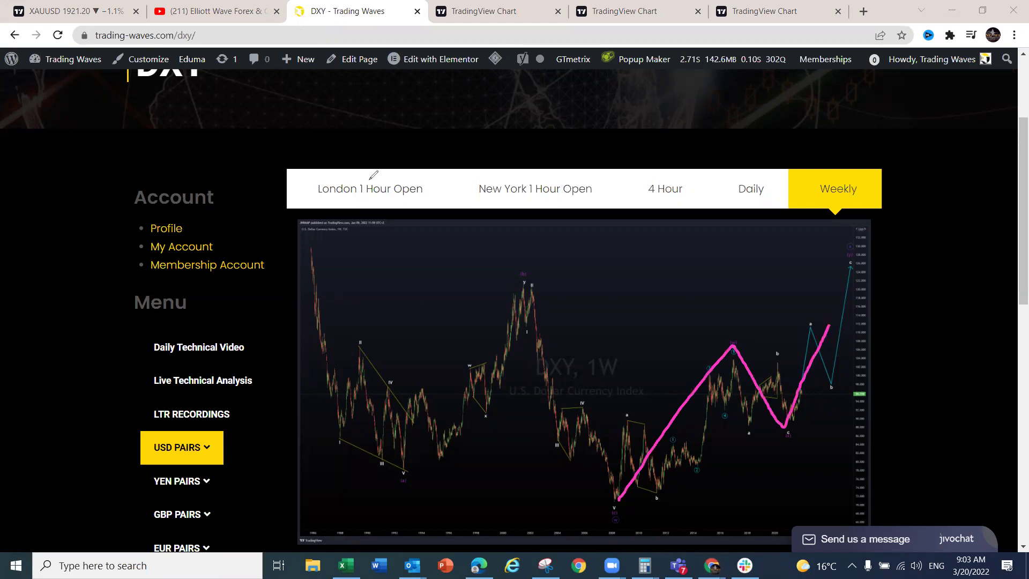
Show the weekly XAGUSD chart and trace in magenta silver's decline from the 2020 high to about 21 and the rebound to about 27
{"action": "left_click", "coordinate": [56, 15]}
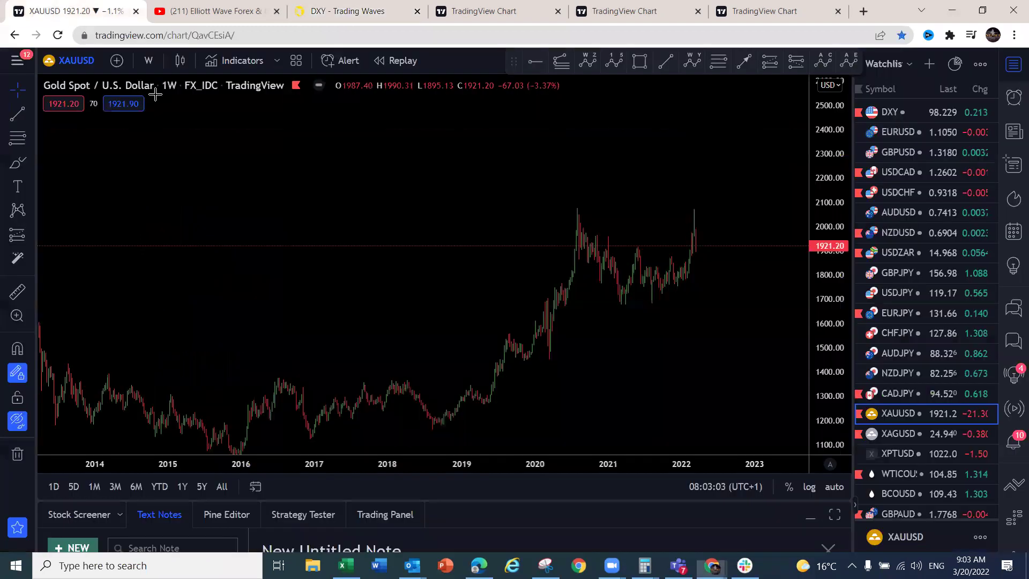
{"action": "right_click", "coordinate": [638, 377]}
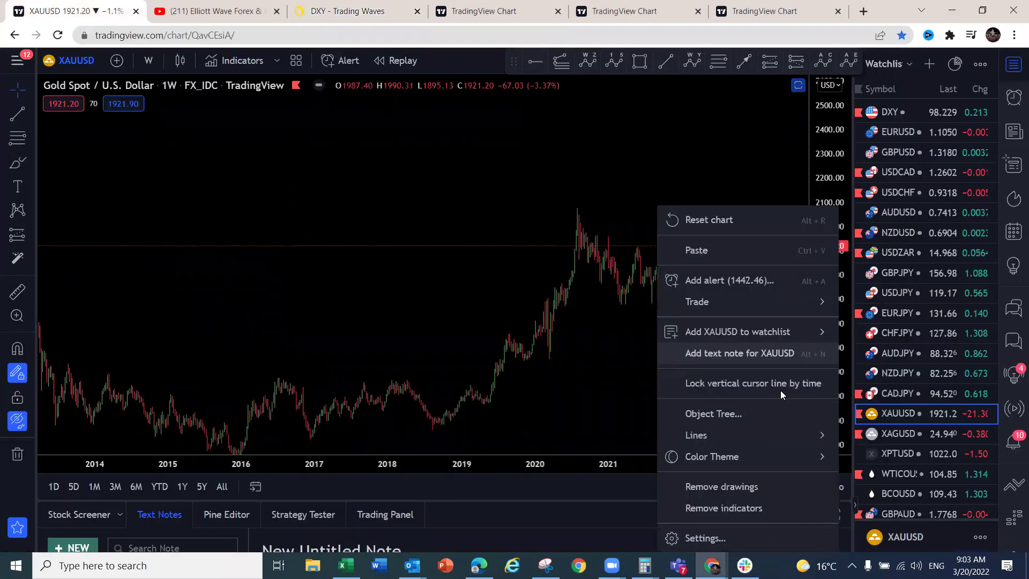
{"action": "left_click", "coordinate": [893, 432]}
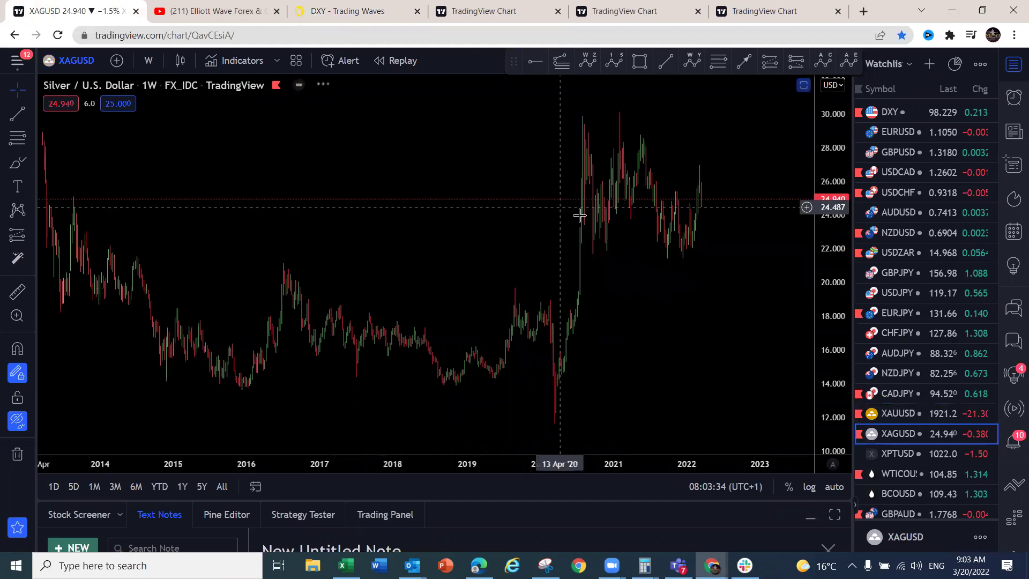
{"action": "left_click_drag", "start_coordinate": [831, 162], "coordinate": [831, 184]}
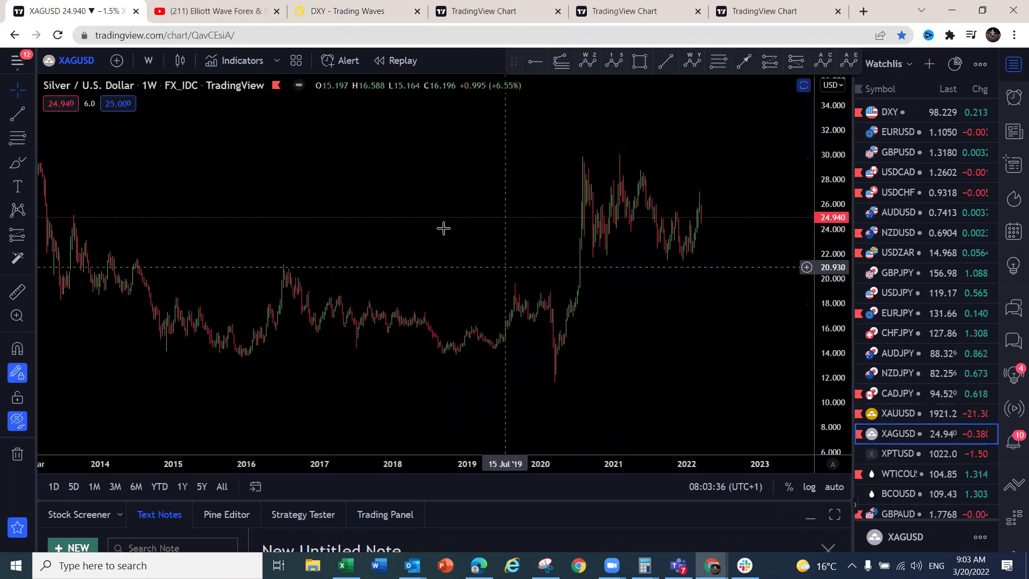
{"action": "mouse_move", "coordinate": [664, 256]}
{"action": "left_mouse_down"}
{"action": "mouse_move", "coordinate": [681, 231]}
{"action": "mouse_move", "coordinate": [691, 251]}
{"action": "mouse_move", "coordinate": [700, 193]}
{"action": "left_mouse_up"}
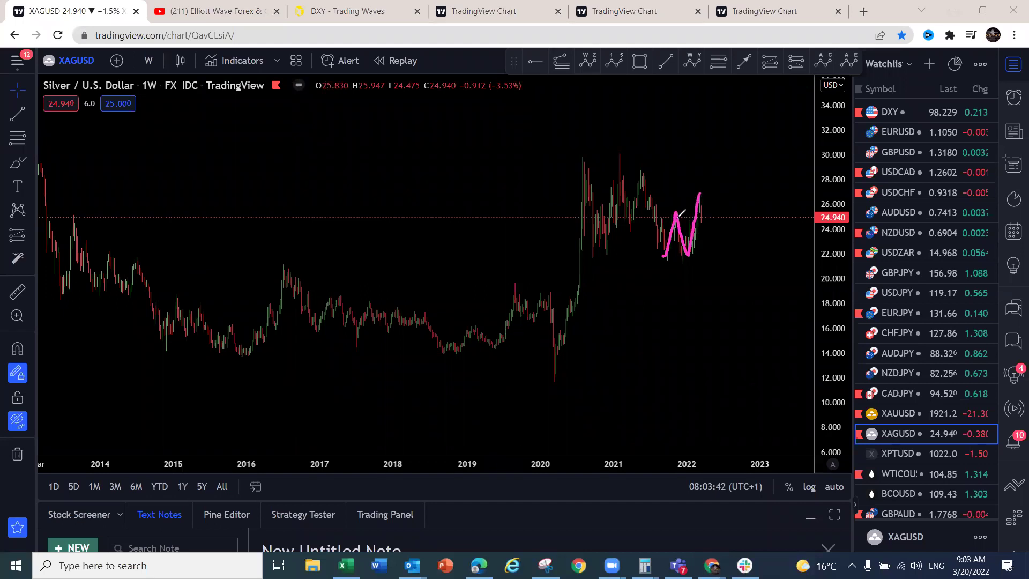
{"action": "mouse_move", "coordinate": [698, 195]}
{"action": "left_mouse_down"}
{"action": "mouse_move", "coordinate": [668, 260]}
{"action": "mouse_move", "coordinate": [691, 245]}
{"action": "left_mouse_up"}
{"action": "mouse_move", "coordinate": [577, 157]}
{"action": "left_mouse_down"}
{"action": "mouse_move", "coordinate": [611, 250]}
{"action": "mouse_move", "coordinate": [632, 154]}
{"action": "mouse_move", "coordinate": [661, 267]}
{"action": "left_mouse_up"}
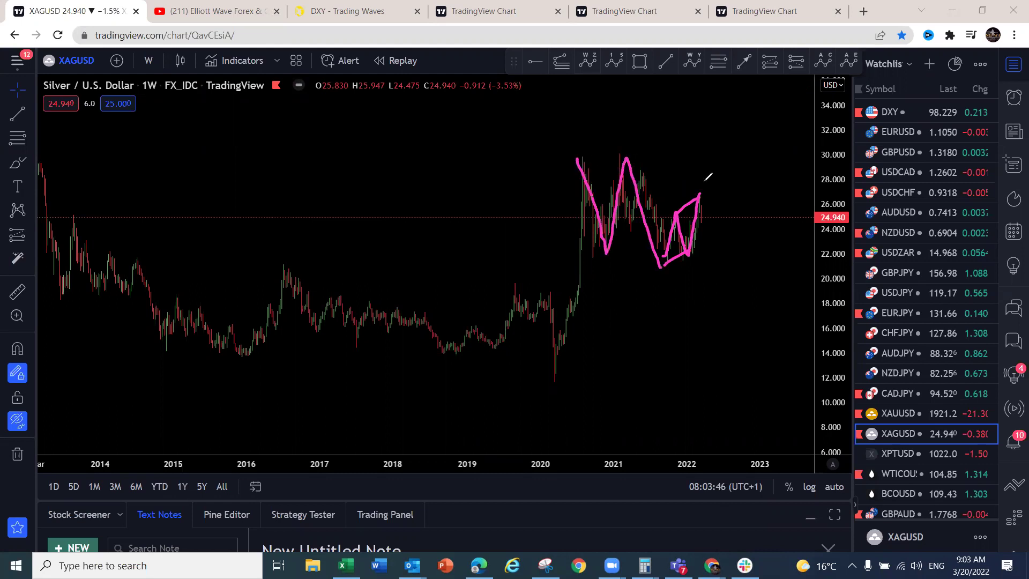
Project a drop in silver to about 19 and a rally to about 36, labelling the turning points W, X and Y
{"action": "mouse_move", "coordinate": [701, 198]}
{"action": "left_mouse_down"}
{"action": "mouse_move", "coordinate": [715, 257]}
{"action": "mouse_move", "coordinate": [743, 209]}
{"action": "mouse_move", "coordinate": [759, 292]}
{"action": "left_mouse_up"}
{"action": "mouse_move", "coordinate": [642, 273]}
{"action": "left_mouse_down"}
{"action": "mouse_move", "coordinate": [662, 282]}
{"action": "mouse_move", "coordinate": [668, 275]}
{"action": "left_mouse_up"}
{"action": "mouse_move", "coordinate": [719, 147]}
{"action": "left_mouse_down"}
{"action": "mouse_move", "coordinate": [709, 172]}
{"action": "mouse_move", "coordinate": [687, 155]}
{"action": "left_mouse_up"}
{"action": "left_click_drag", "start_coordinate": [745, 294], "coordinate": [763, 321]}
{"action": "left_click_drag", "start_coordinate": [762, 321], "coordinate": [815, 80]}
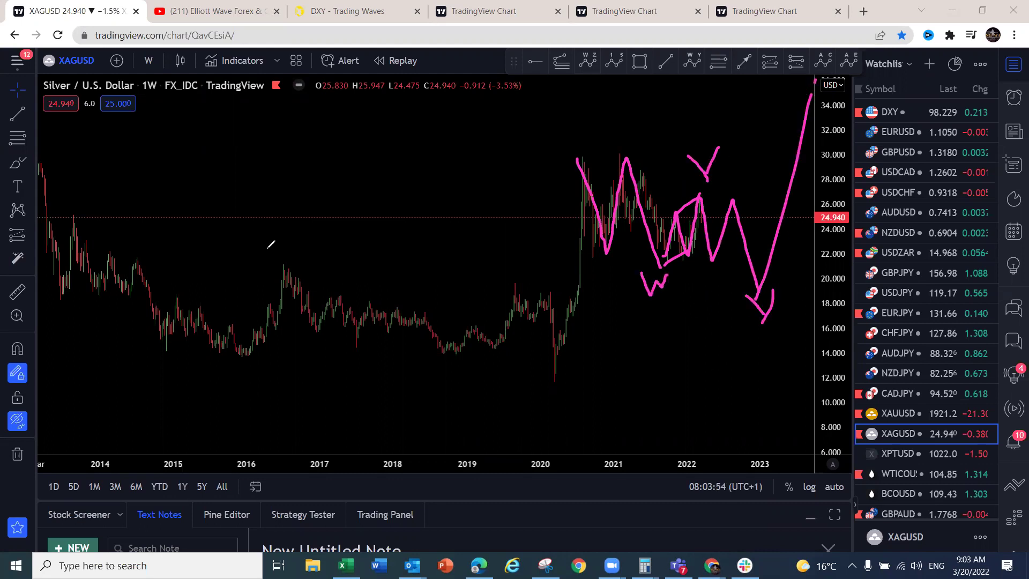
Clear the strokes and show silver on the 4-hour interval with an automatically fitted price scale
{"action": "right_click", "coordinate": [356, 204]}
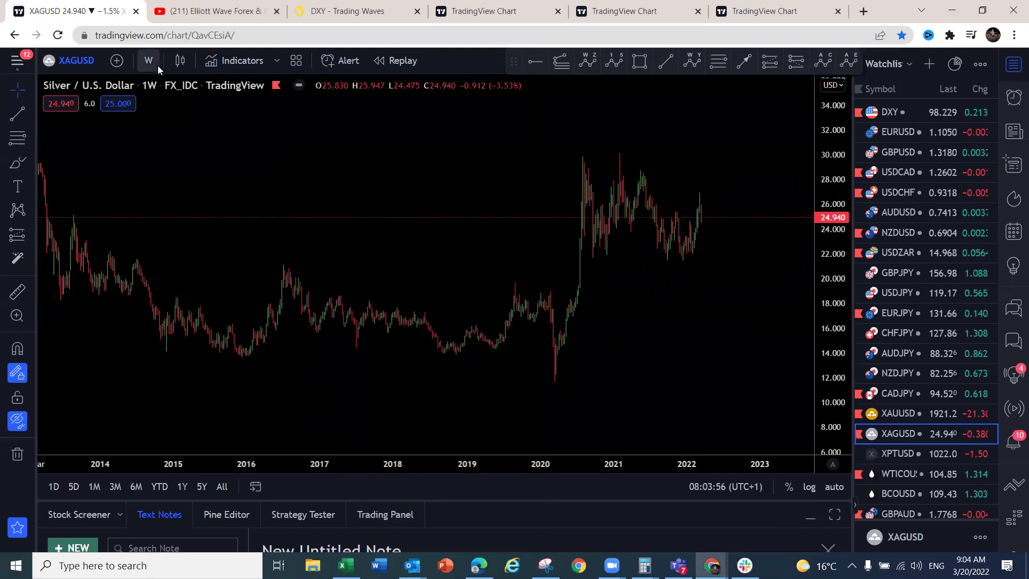
{"action": "left_click", "coordinate": [149, 60]}
{"action": "left_click", "coordinate": [160, 342]}
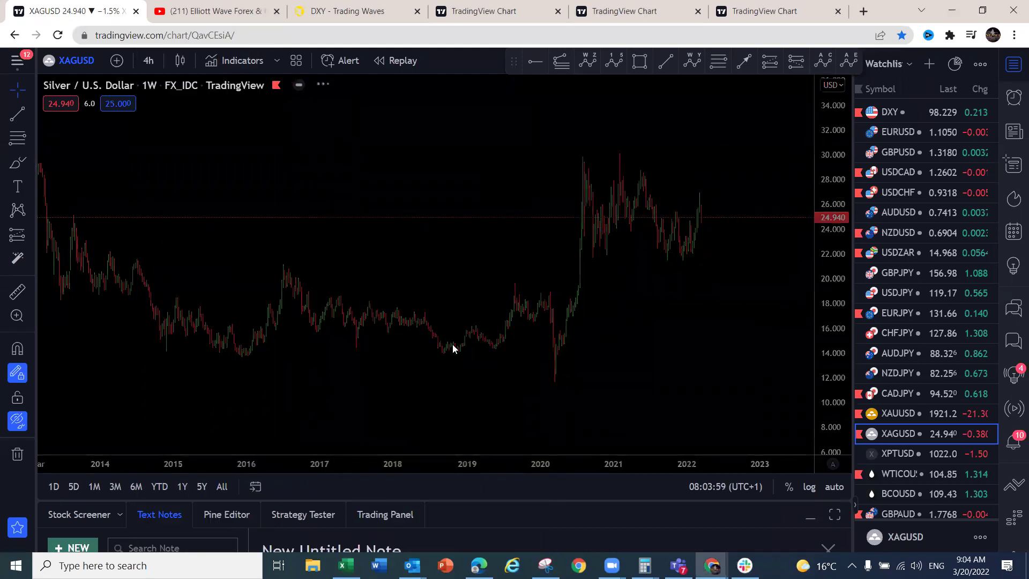
{"action": "left_click", "coordinate": [834, 487]}
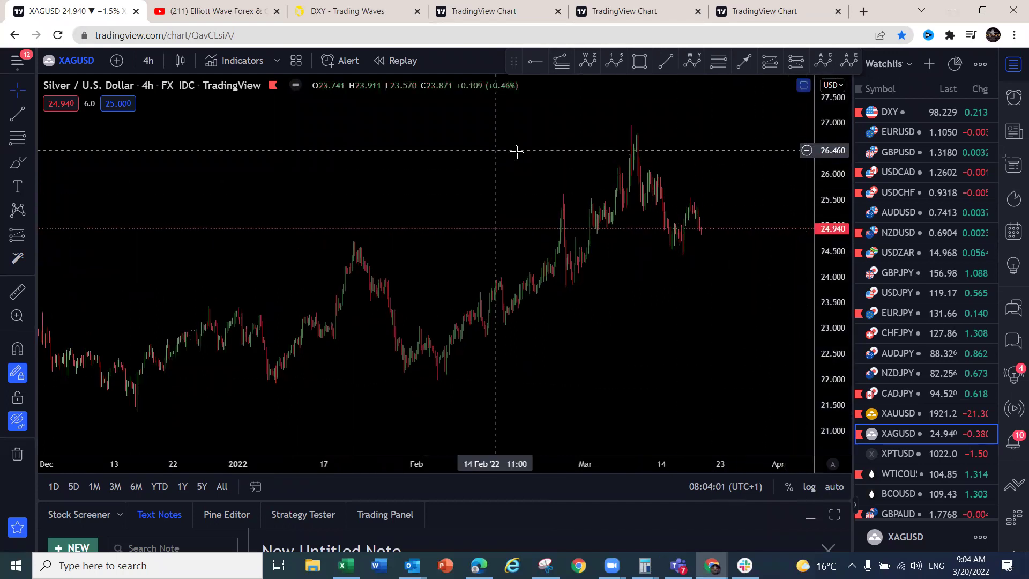
Trace silver's decline from the March 2022 high, bracket the rebound with channel lines and project a drop to about 23.2
{"action": "mouse_move", "coordinate": [670, 251]}
{"action": "left_mouse_down"}
{"action": "mouse_move", "coordinate": [698, 190]}
{"action": "mouse_move", "coordinate": [706, 234]}
{"action": "mouse_move", "coordinate": [725, 175]}
{"action": "mouse_move", "coordinate": [741, 317]}
{"action": "left_mouse_up"}
{"action": "mouse_move", "coordinate": [669, 254]}
{"action": "left_mouse_down"}
{"action": "mouse_move", "coordinate": [730, 216]}
{"action": "mouse_move", "coordinate": [710, 177]}
{"action": "left_mouse_up"}
{"action": "left_click_drag", "start_coordinate": [635, 134], "coordinate": [638, 157]}
{"action": "mouse_move", "coordinate": [653, 194]}
{"action": "left_mouse_down"}
{"action": "mouse_move", "coordinate": [673, 188]}
{"action": "mouse_move", "coordinate": [682, 250]}
{"action": "left_mouse_up"}
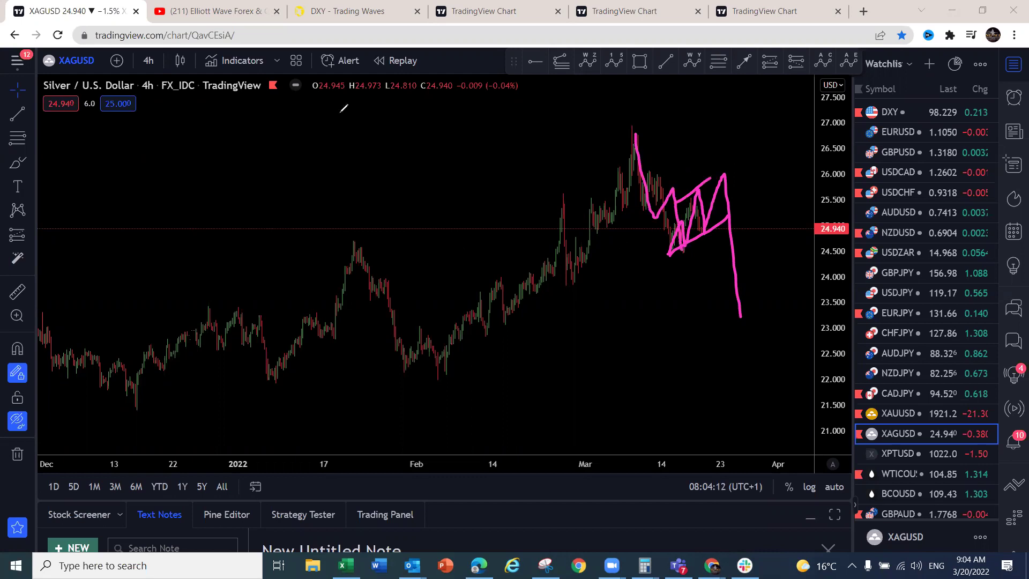
Replace the strokes with magenta swings and boundary lines from silver's autumn 2021 low, projecting a drop to about 22.2
{"action": "key", "text": "Escape"}
{"action": "scroll", "coordinate": [416, 215], "scroll_direction": "down", "scroll_amount": 5}
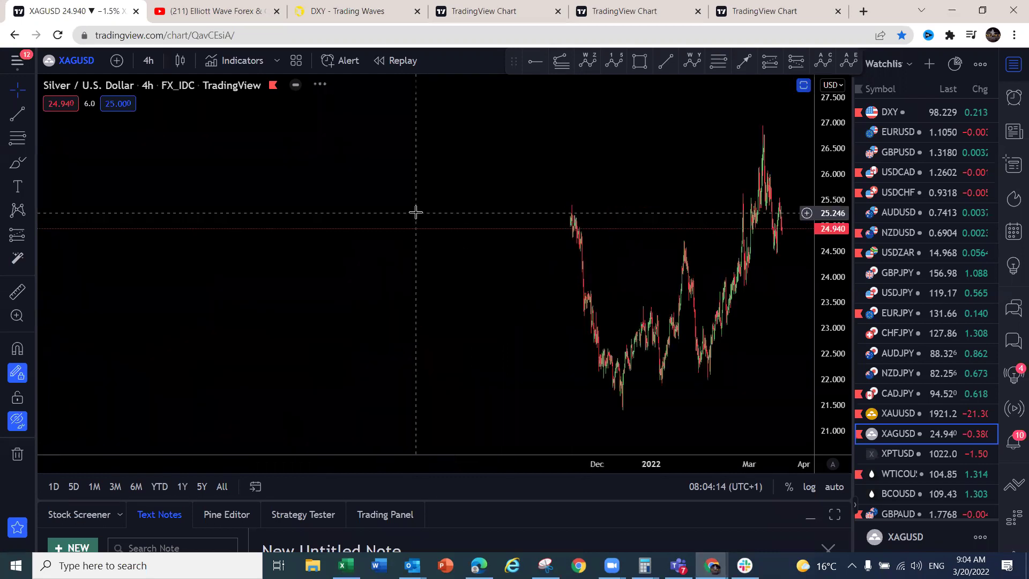
{"action": "scroll", "coordinate": [733, 212], "scroll_direction": "down", "scroll_amount": 3}
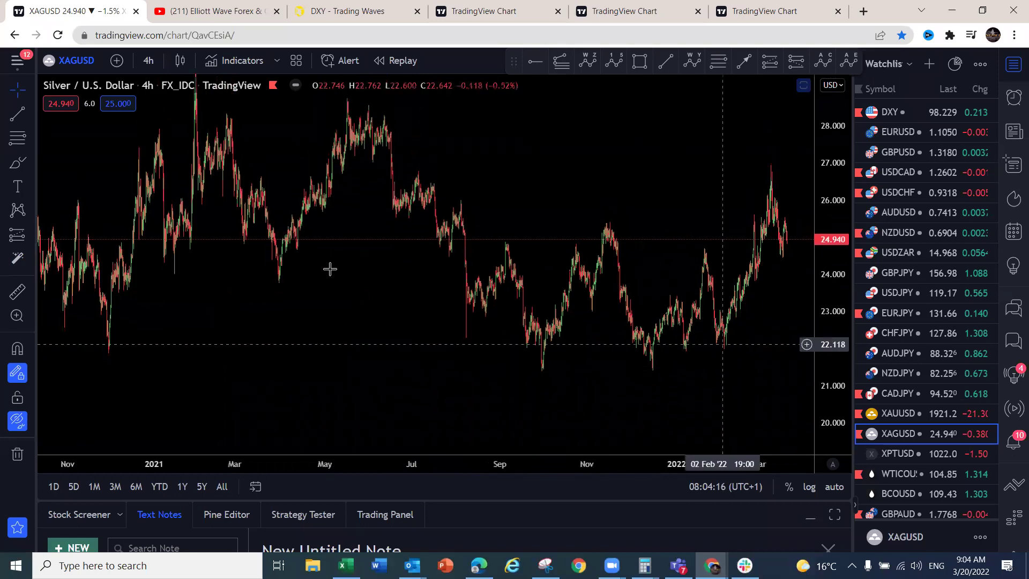
{"action": "left_click_drag", "start_coordinate": [656, 170], "coordinate": [502, 181]}
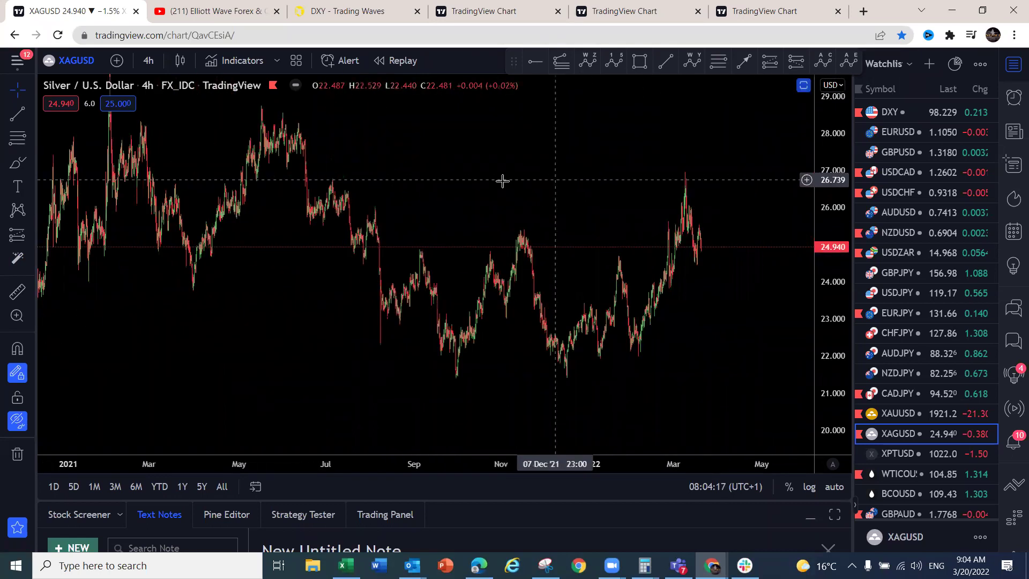
{"action": "mouse_move", "coordinate": [454, 382]}
{"action": "left_mouse_down"}
{"action": "mouse_move", "coordinate": [529, 215]}
{"action": "mouse_move", "coordinate": [567, 378]}
{"action": "mouse_move", "coordinate": [684, 169]}
{"action": "mouse_move", "coordinate": [696, 245]}
{"action": "mouse_move", "coordinate": [708, 220]}
{"action": "mouse_move", "coordinate": [717, 347]}
{"action": "left_mouse_up"}
{"action": "left_click_drag", "start_coordinate": [510, 214], "coordinate": [711, 178]}
{"action": "left_click_drag", "start_coordinate": [453, 383], "coordinate": [554, 367]}
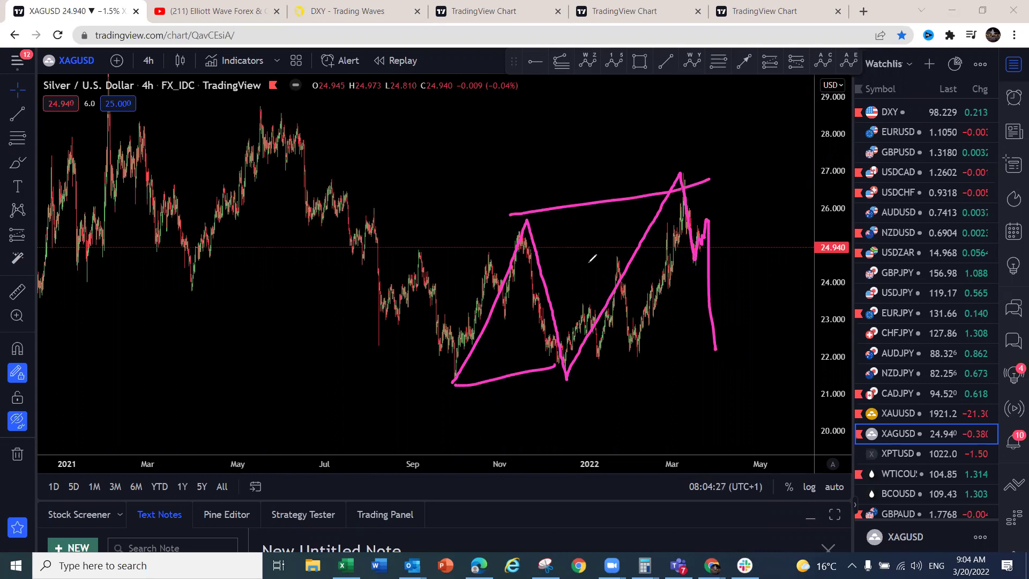
Show the 4-hour XPTUSD chart, switch to Slack and find the XPTUSD 1H posts in the beforeandafter channel
{"action": "left_click", "coordinate": [902, 454]}
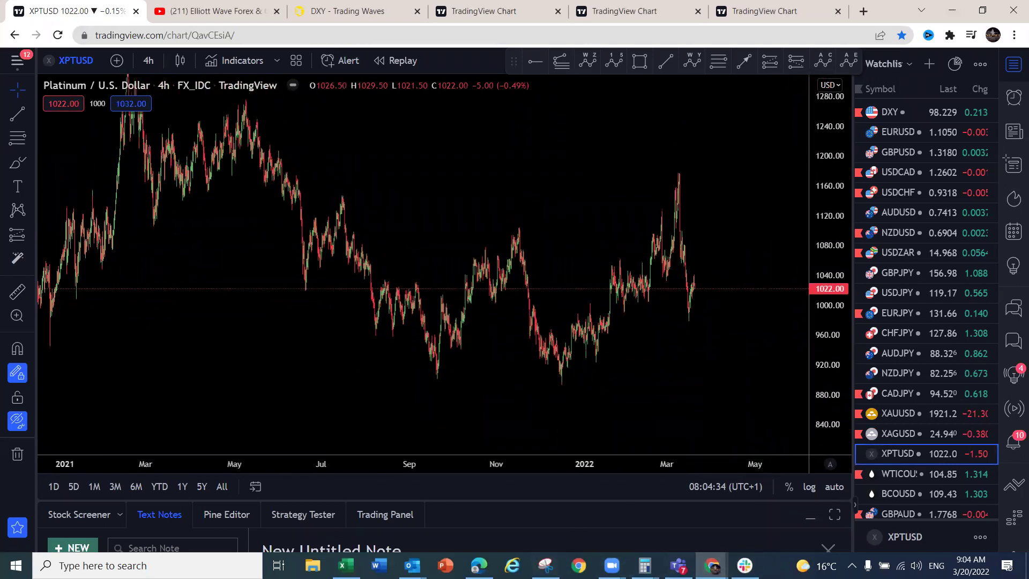
{"action": "left_click", "coordinate": [745, 565]}
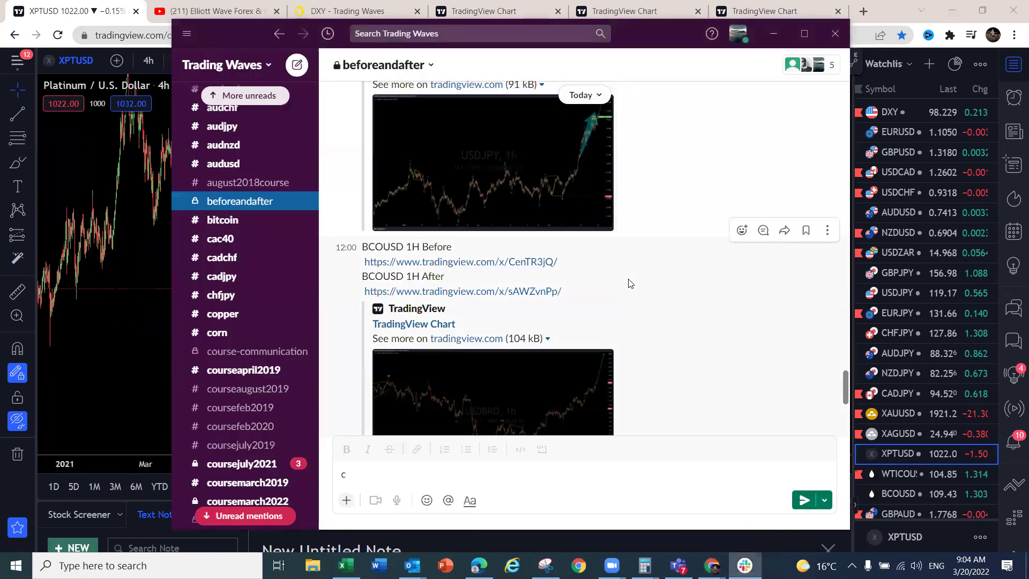
{"action": "scroll", "coordinate": [630, 283], "scroll_direction": "down", "scroll_amount": 5}
{"action": "scroll", "coordinate": [630, 283], "scroll_direction": "down", "scroll_amount": 10}
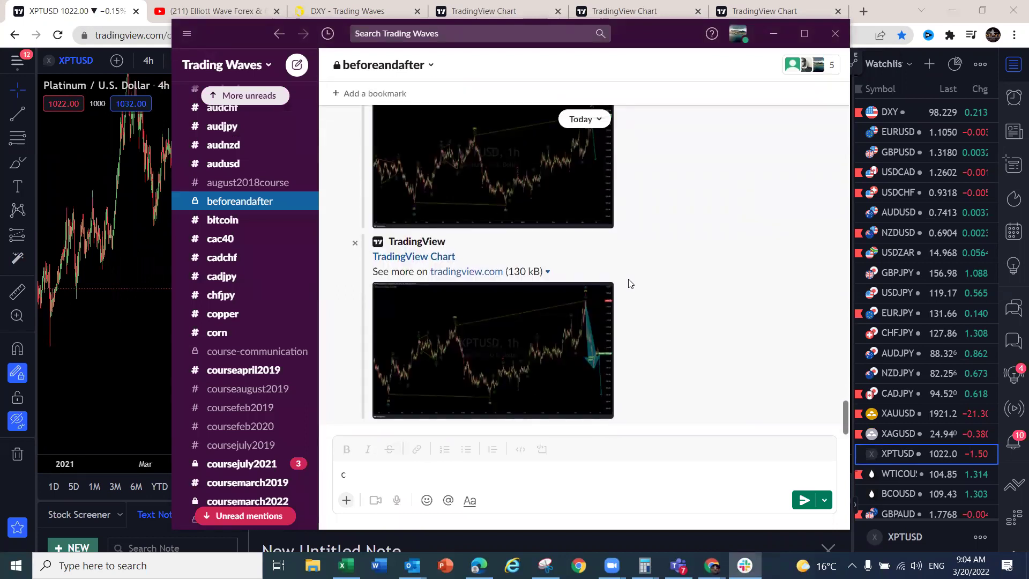
{"action": "scroll", "coordinate": [630, 283], "scroll_direction": "down", "scroll_amount": 2}
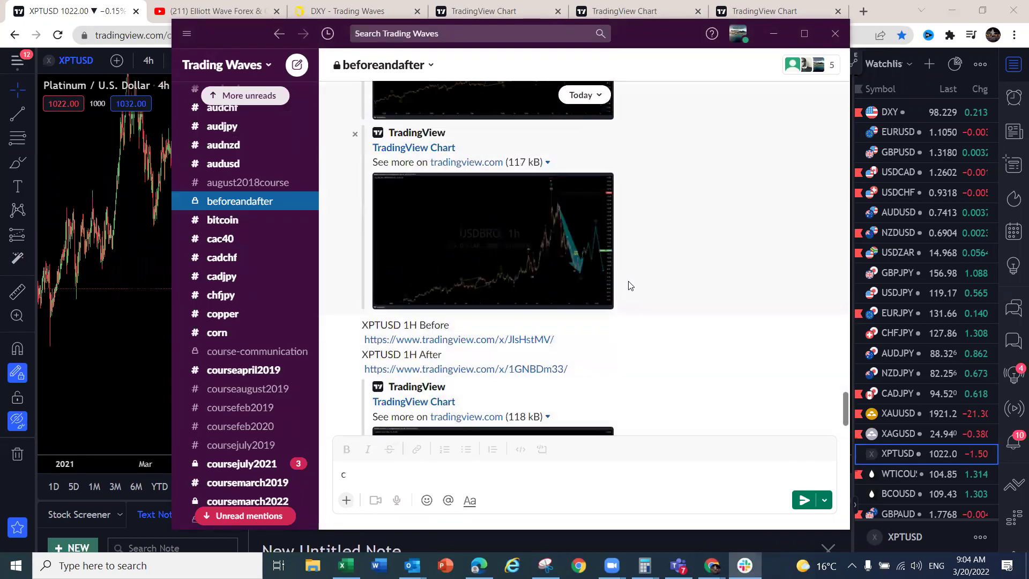
Open the XPTUSD 1H Before chart, circle the March high in magenta, trace a drop to about 1005, and clear the strokes
{"action": "left_click", "coordinate": [498, 340]}
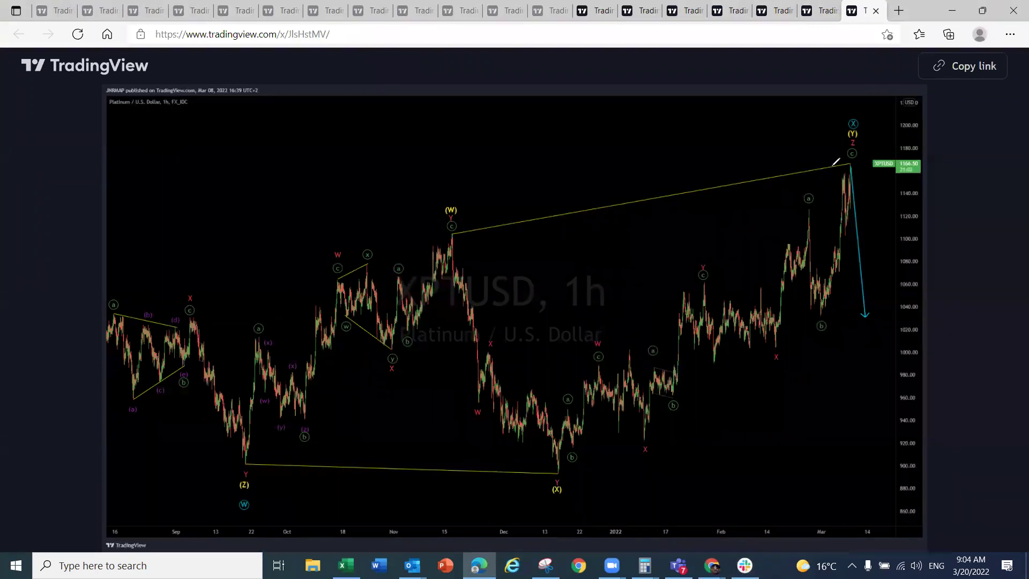
{"action": "mouse_move", "coordinate": [840, 180]}
{"action": "left_mouse_down"}
{"action": "mouse_move", "coordinate": [849, 164]}
{"action": "mouse_move", "coordinate": [877, 342]}
{"action": "left_mouse_up"}
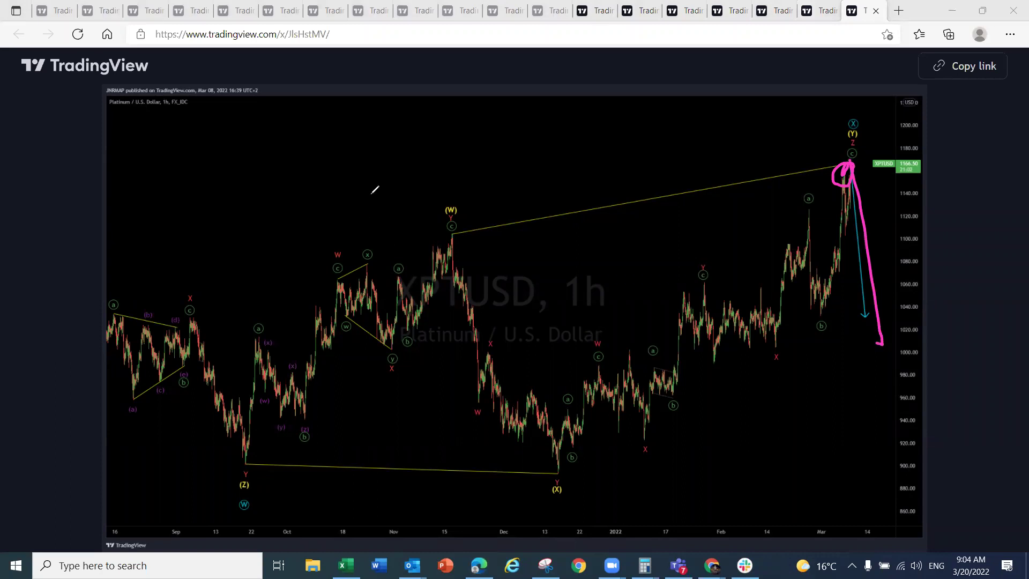
{"action": "key", "text": "Escape"}
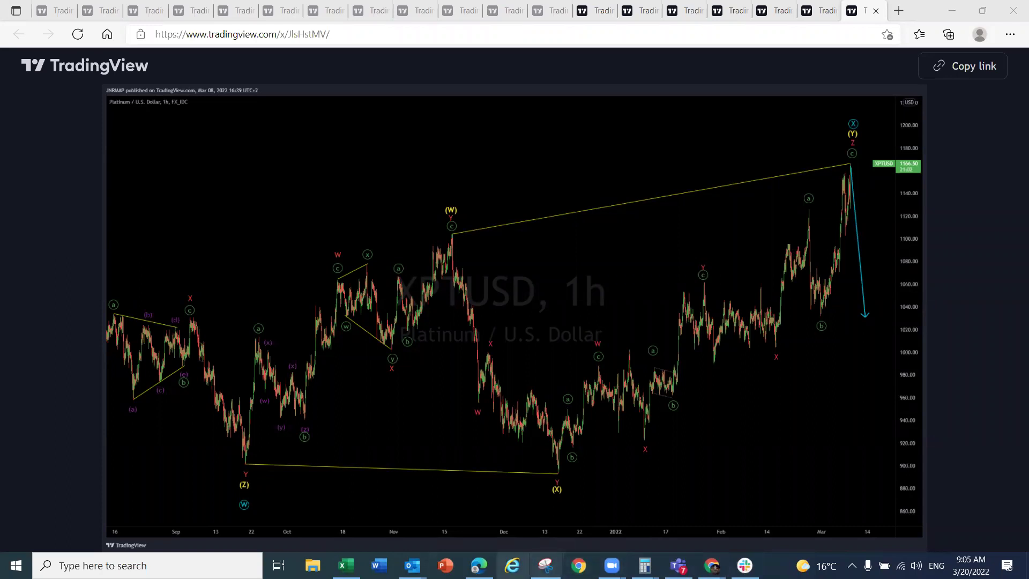
Open the XPTUSD 1H After chart from Slack, trace the rebound and a projected drop to about 870, and clear the stroke
{"action": "left_click", "coordinate": [744, 566]}
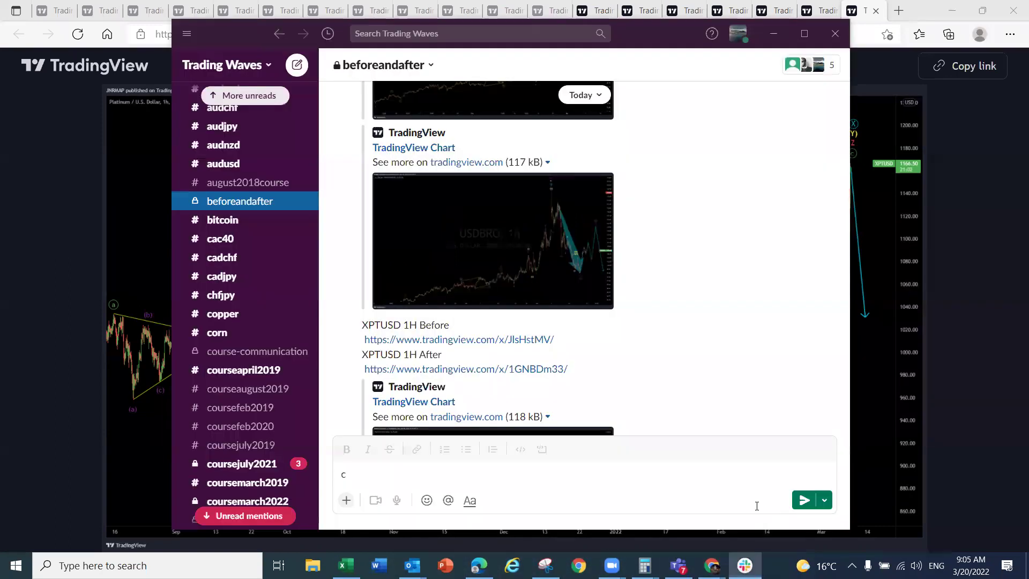
{"action": "left_click", "coordinate": [453, 369]}
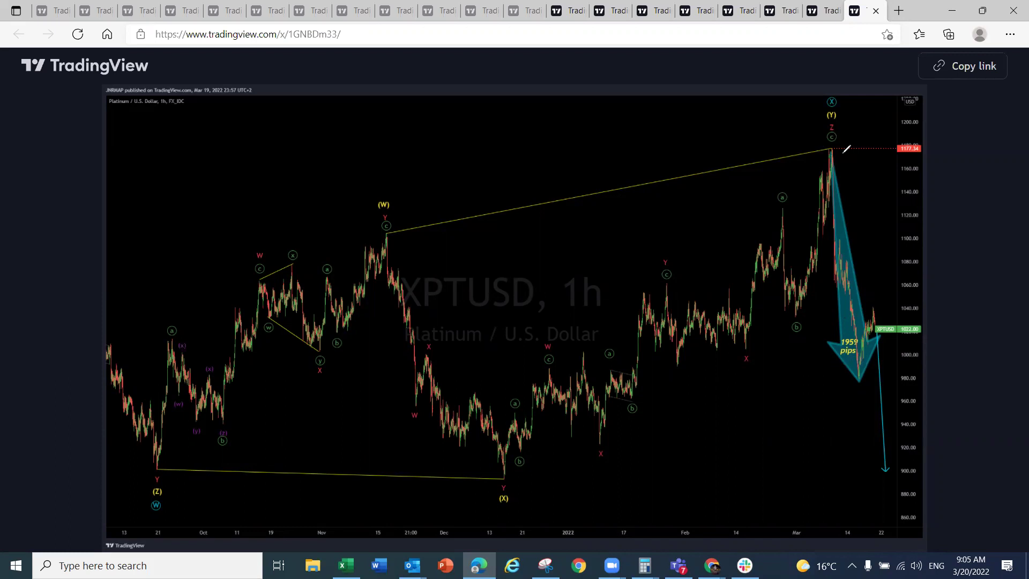
{"action": "left_click_drag", "start_coordinate": [858, 384], "coordinate": [905, 505]}
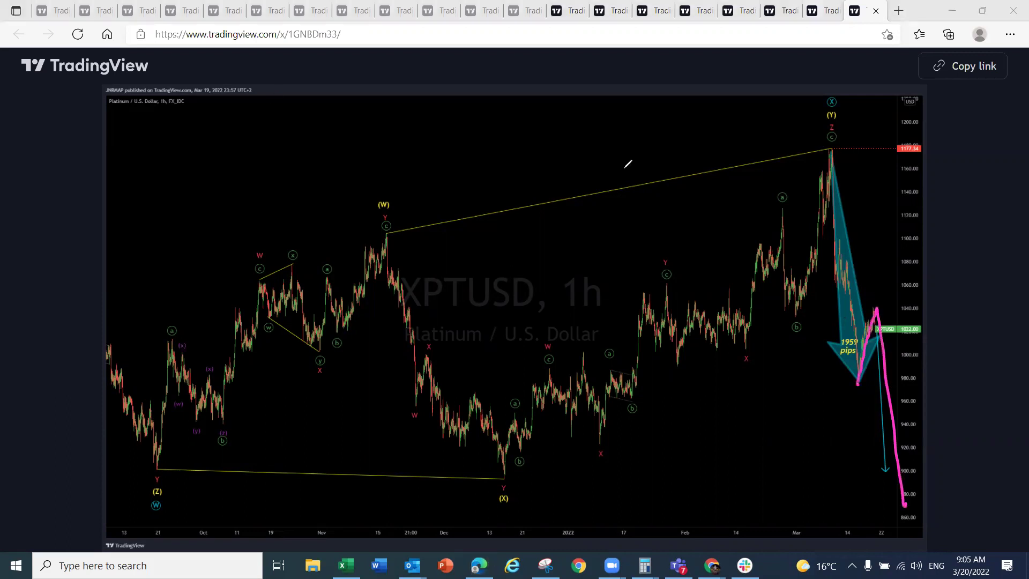
{"action": "key", "text": "Escape"}
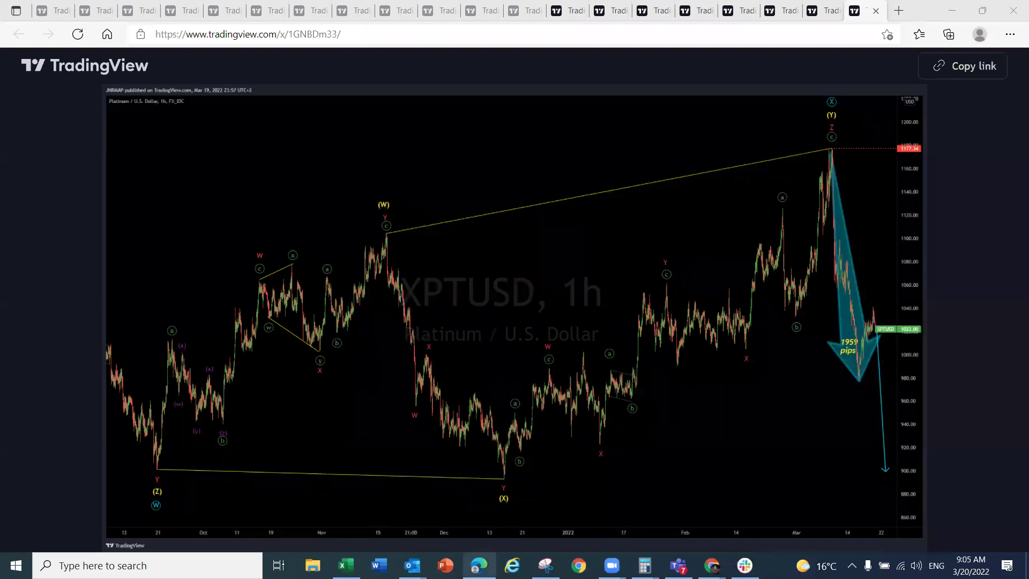
Switch to TradingView's 4-hour BCOUSD chart, trace Brent's rally to about 138 and a decline projected to about 100, and clear the strokes
{"action": "left_click", "coordinate": [745, 565]}
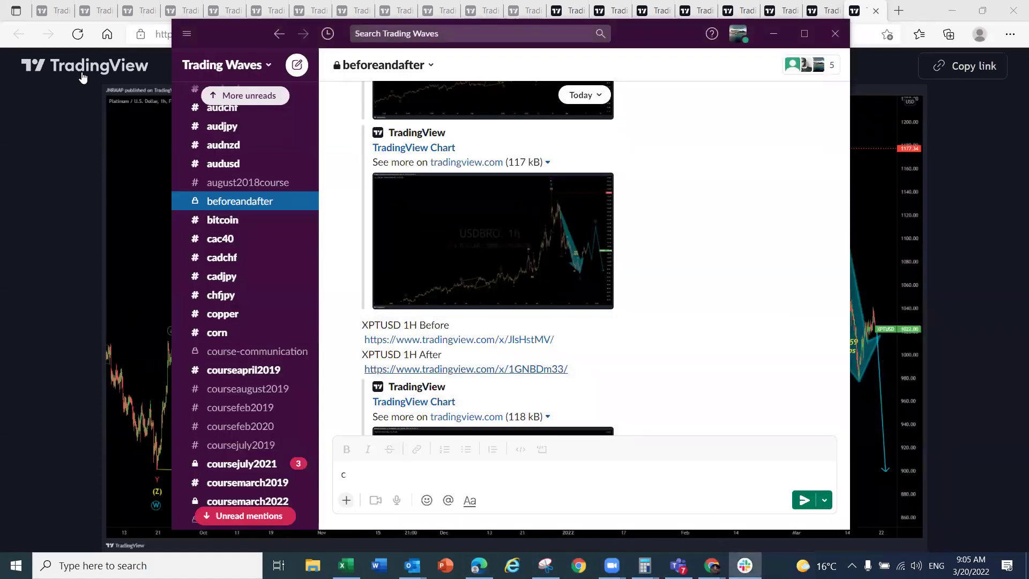
{"action": "mouse_move", "coordinate": [712, 566]}
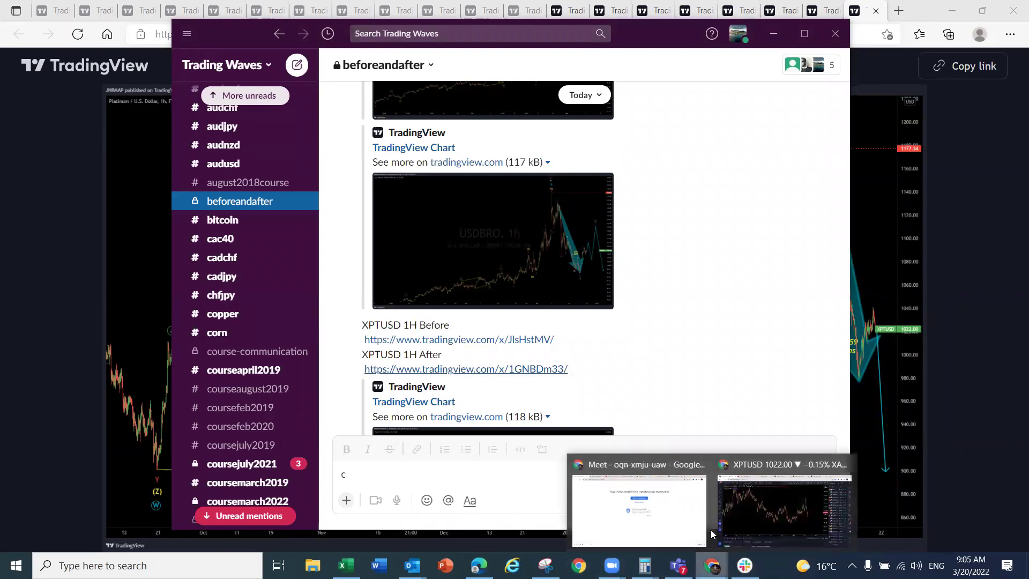
{"action": "left_click", "coordinate": [753, 506]}
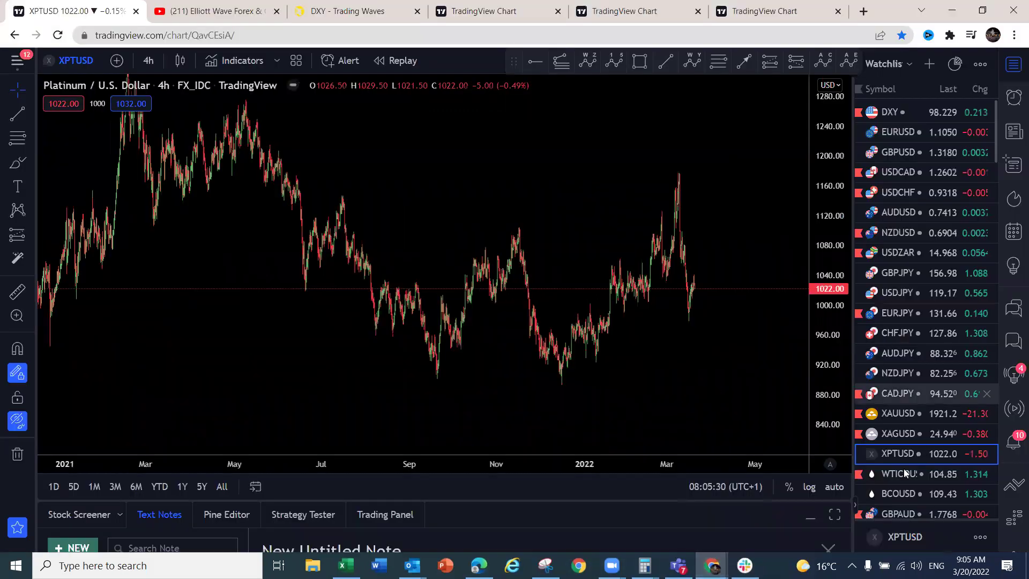
{"action": "left_click", "coordinate": [903, 490]}
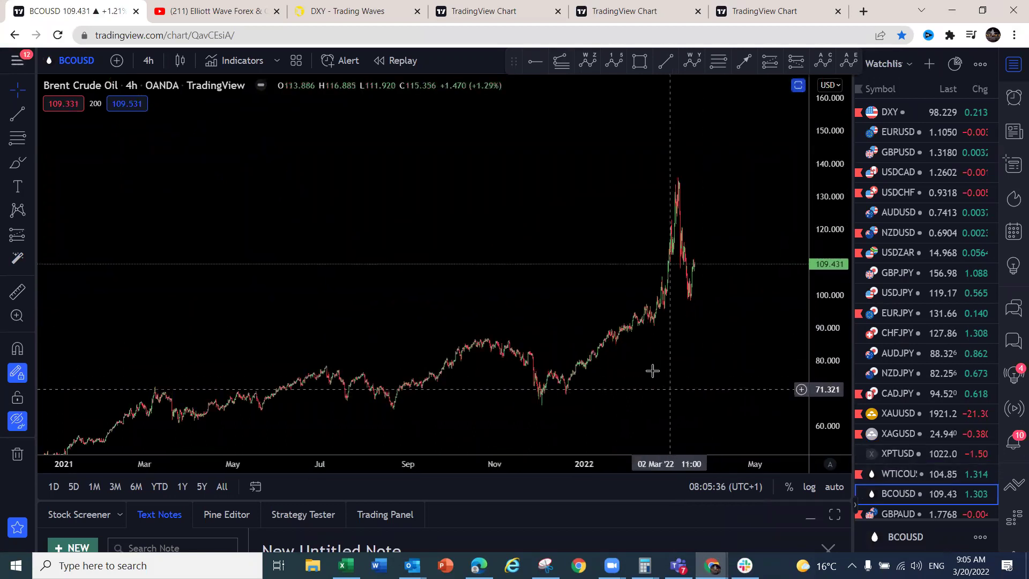
{"action": "mouse_move", "coordinate": [520, 395]}
{"action": "left_mouse_down"}
{"action": "mouse_move", "coordinate": [618, 272]}
{"action": "mouse_move", "coordinate": [672, 166]}
{"action": "mouse_move", "coordinate": [693, 292]}
{"action": "mouse_move", "coordinate": [715, 241]}
{"action": "mouse_move", "coordinate": [721, 293]}
{"action": "left_mouse_up"}
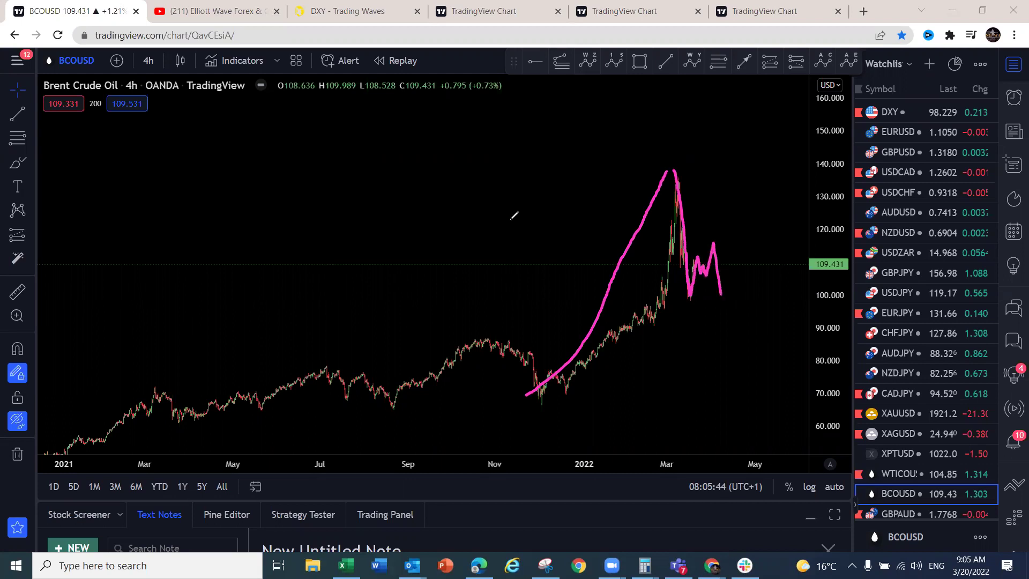
{"action": "key", "text": "Escape"}
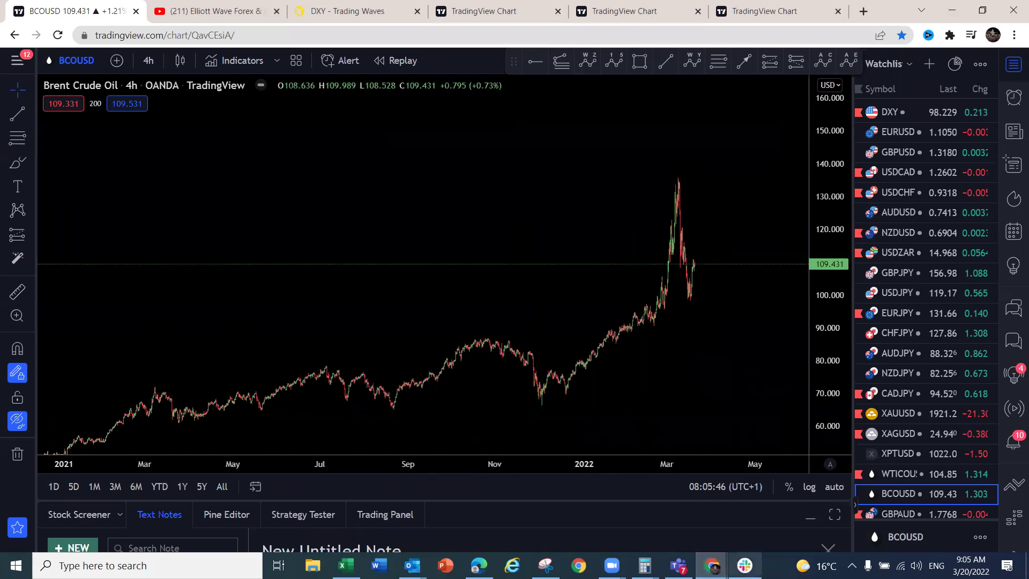
Open the BCOUSD 1H Before chart from Slack, mark the March high near 139 in magenta, trace a drop to about 103, and clear the strokes
{"action": "mouse_move", "coordinate": [712, 566]}
{"action": "left_click", "coordinate": [749, 500]}
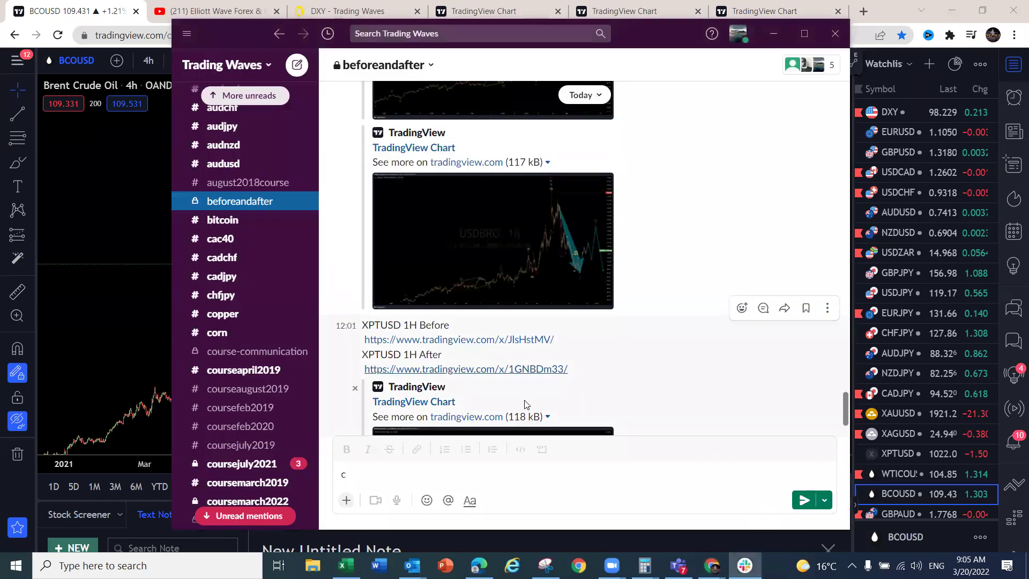
{"action": "scroll", "coordinate": [697, 225], "scroll_direction": "up", "scroll_amount": 5}
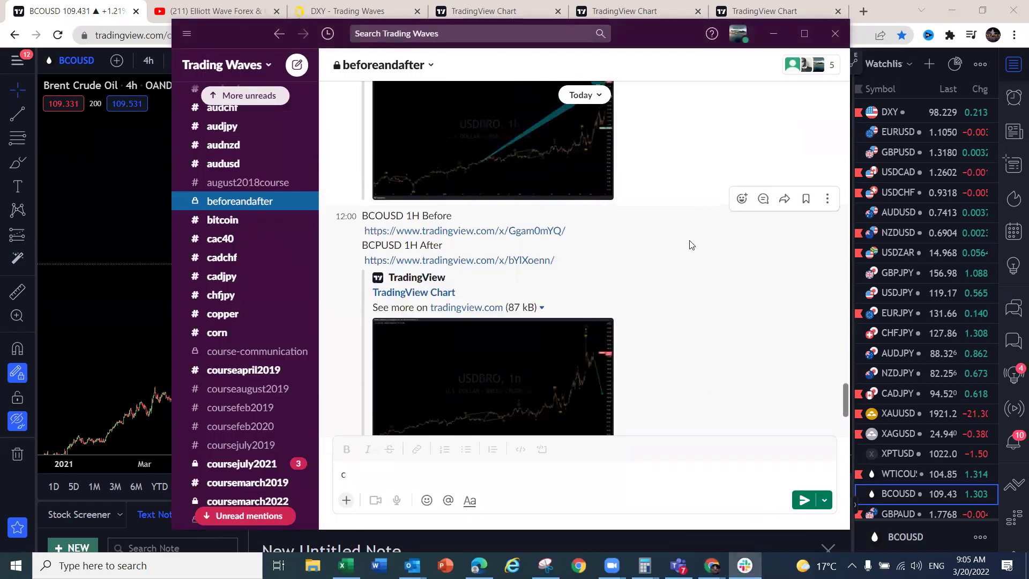
{"action": "left_click", "coordinate": [493, 257]}
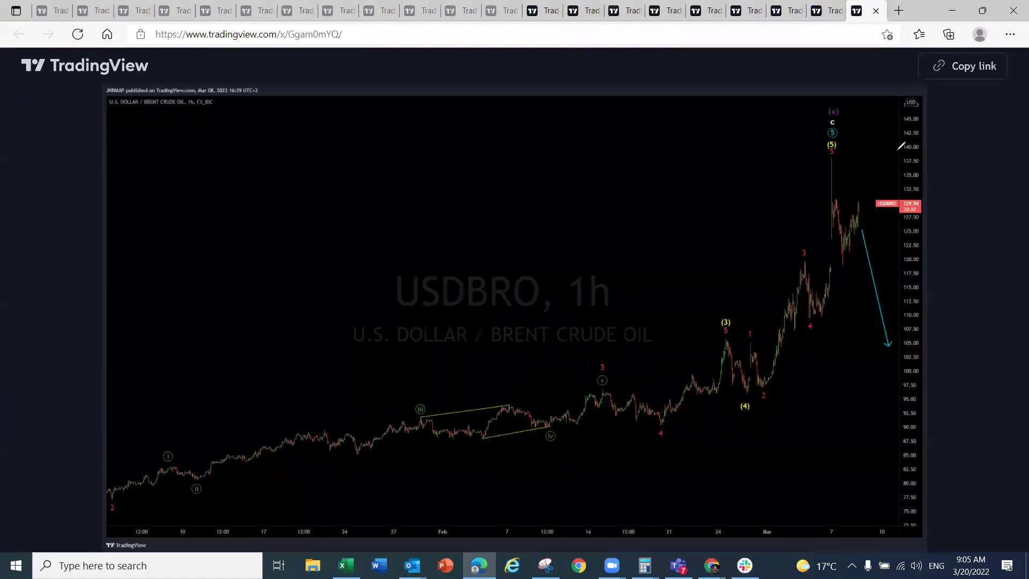
{"action": "mouse_move", "coordinate": [825, 145]}
{"action": "left_mouse_down"}
{"action": "mouse_move", "coordinate": [828, 162]}
{"action": "mouse_move", "coordinate": [848, 141]}
{"action": "mouse_move", "coordinate": [820, 149]}
{"action": "left_mouse_up"}
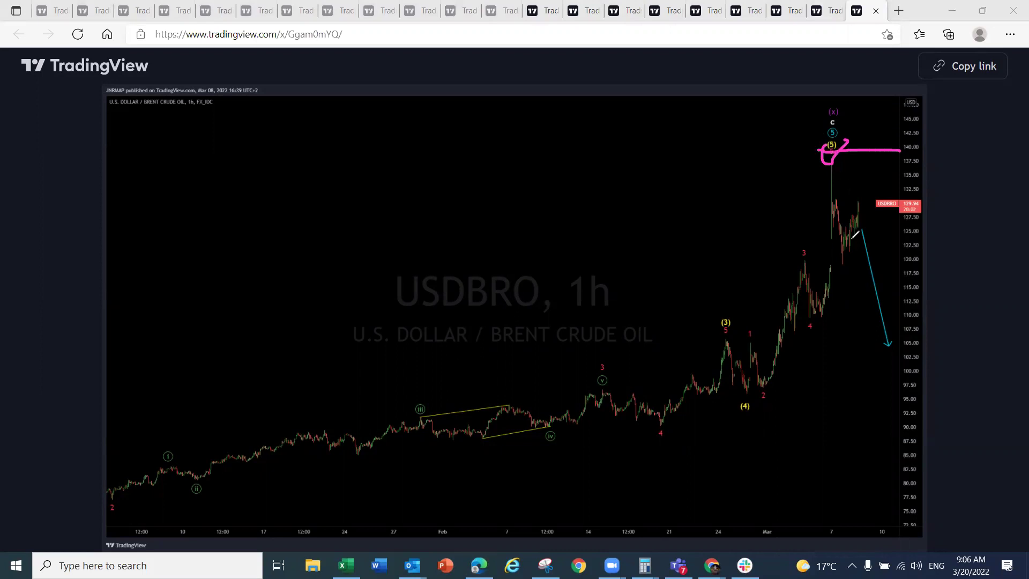
{"action": "mouse_move", "coordinate": [840, 266]}
{"action": "left_mouse_down"}
{"action": "mouse_move", "coordinate": [865, 190]}
{"action": "mouse_move", "coordinate": [895, 353]}
{"action": "mouse_move", "coordinate": [906, 294]}
{"action": "left_mouse_up"}
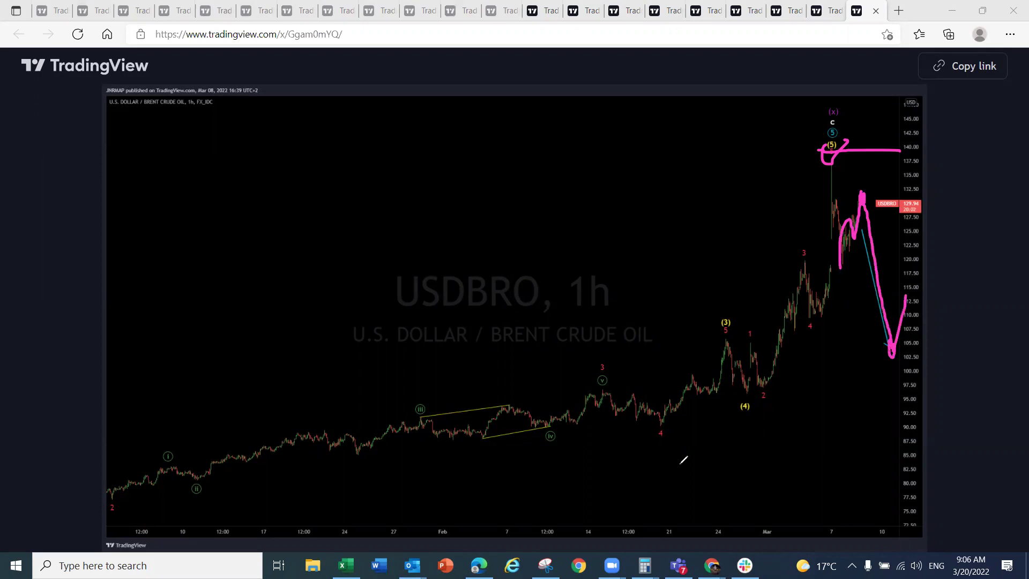
{"action": "mouse_move", "coordinate": [879, 206]}
{"action": "left_mouse_down"}
{"action": "mouse_move", "coordinate": [866, 198]}
{"action": "mouse_move", "coordinate": [847, 228]}
{"action": "left_mouse_up"}
{"action": "key", "text": "Escape"}
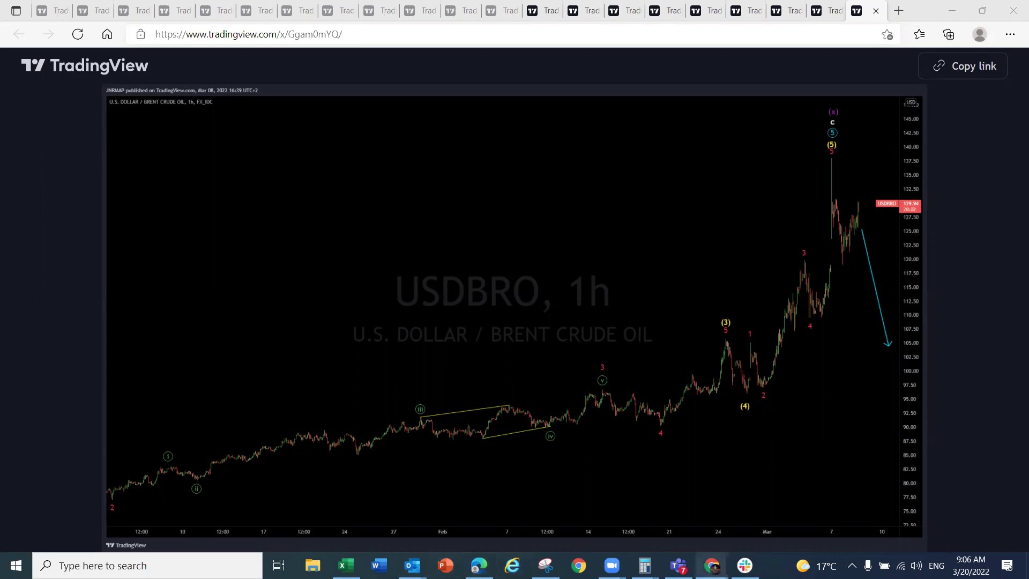
Open the BCOUSD 1H After chart from Slack, trace the rebound to about 119 and a projected drop to about 92, and clear the strokes
{"action": "mouse_move", "coordinate": [711, 566]}
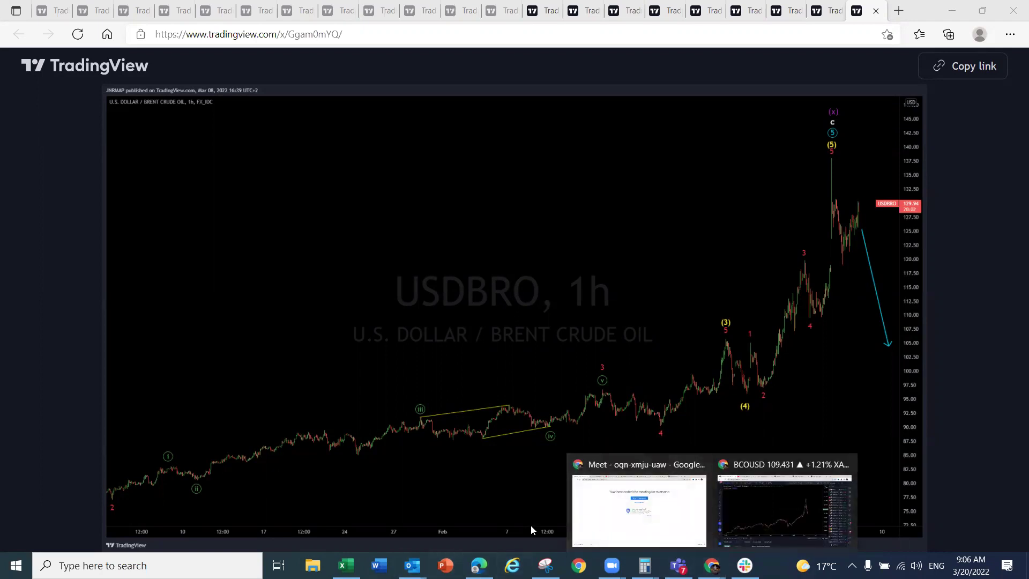
{"action": "mouse_move", "coordinate": [744, 565]}
{"action": "left_click", "coordinate": [747, 517]}
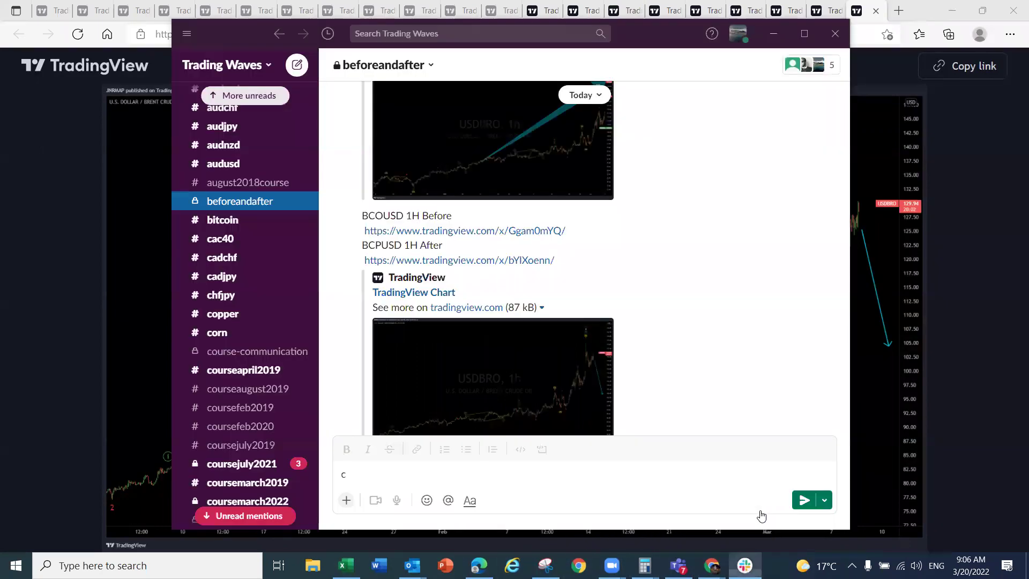
{"action": "left_click", "coordinate": [489, 263]}
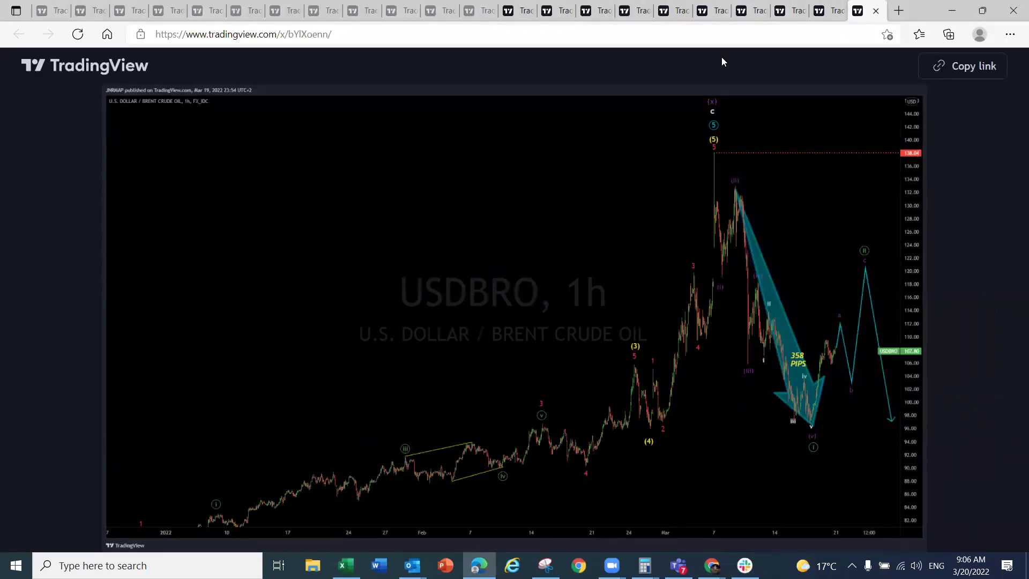
{"action": "left_click", "coordinate": [828, 16]}
{"action": "left_click", "coordinate": [870, 19]}
{"action": "left_click", "coordinate": [739, 199]}
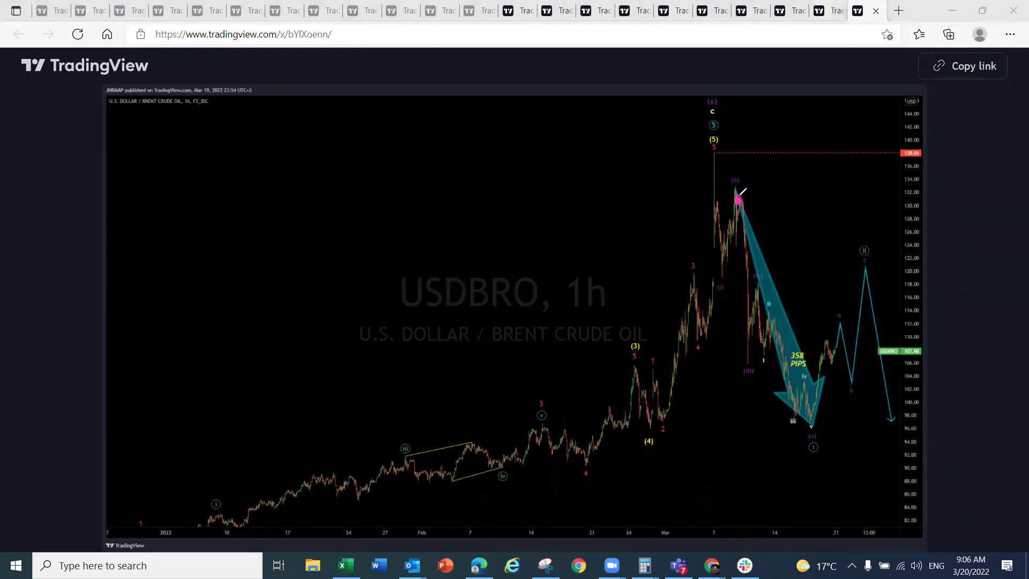
{"action": "left_click_drag", "start_coordinate": [805, 424], "coordinate": [813, 428]}
{"action": "left_click_drag", "start_coordinate": [835, 352], "coordinate": [841, 320]}
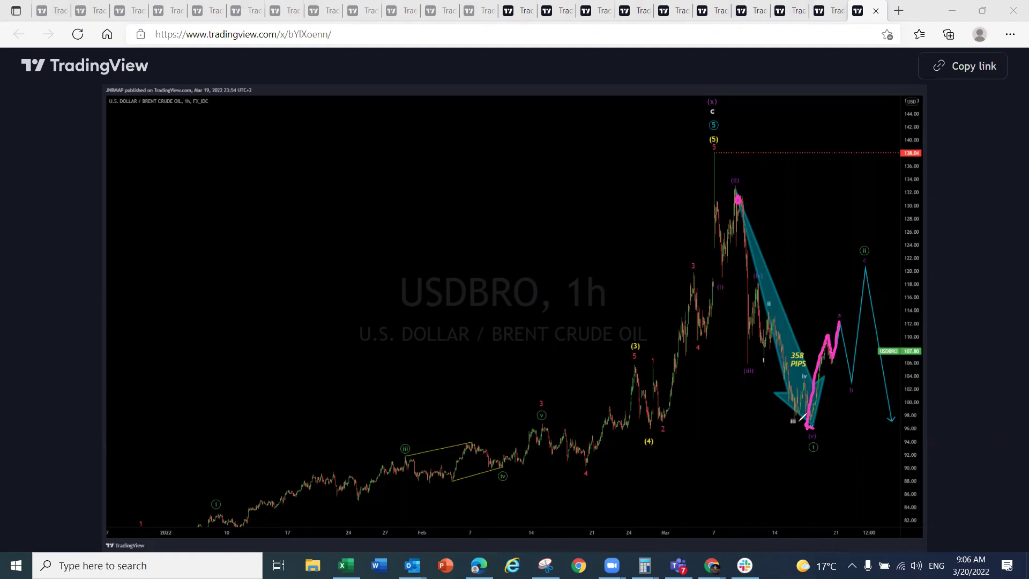
{"action": "mouse_move", "coordinate": [805, 423]}
{"action": "left_mouse_down"}
{"action": "mouse_move", "coordinate": [860, 279]}
{"action": "mouse_move", "coordinate": [888, 454]}
{"action": "left_mouse_up"}
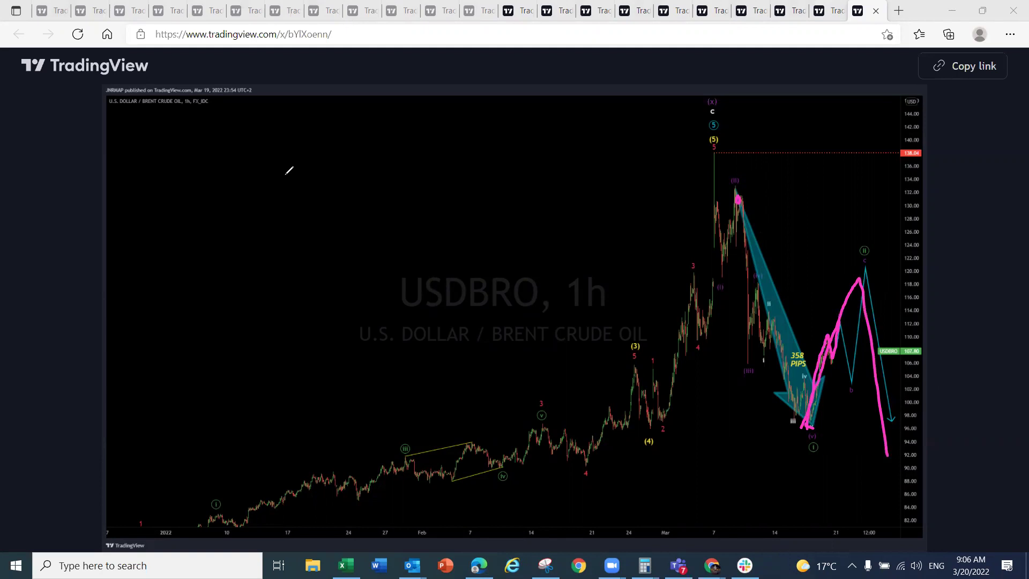
{"action": "key", "text": "e"}
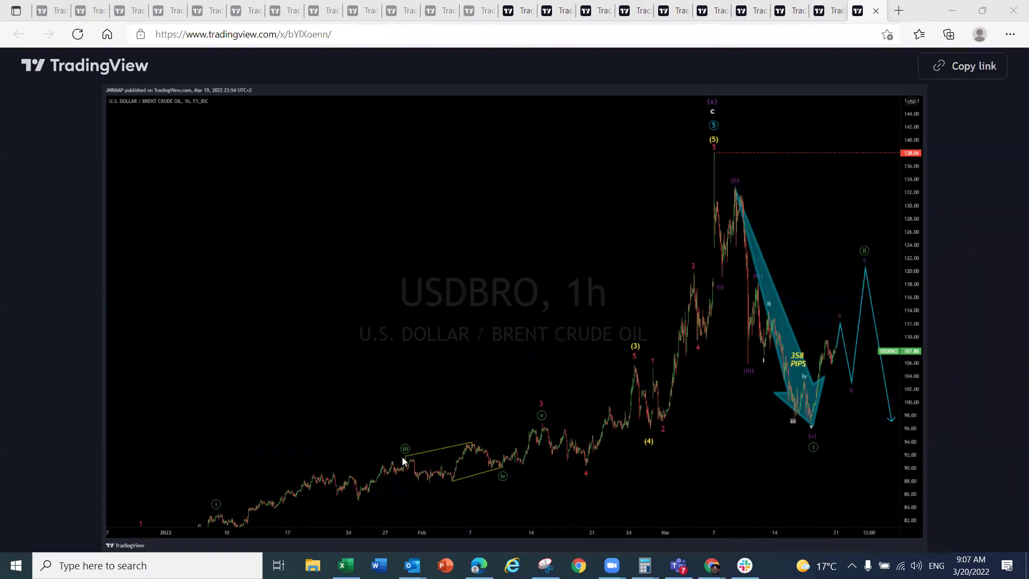
Return to Slack's beforeandafter channel, switch back to TradingView in Chrome and show the 4-hour GBPAUD chart from the watchlist
{"action": "mouse_move", "coordinate": [745, 566]}
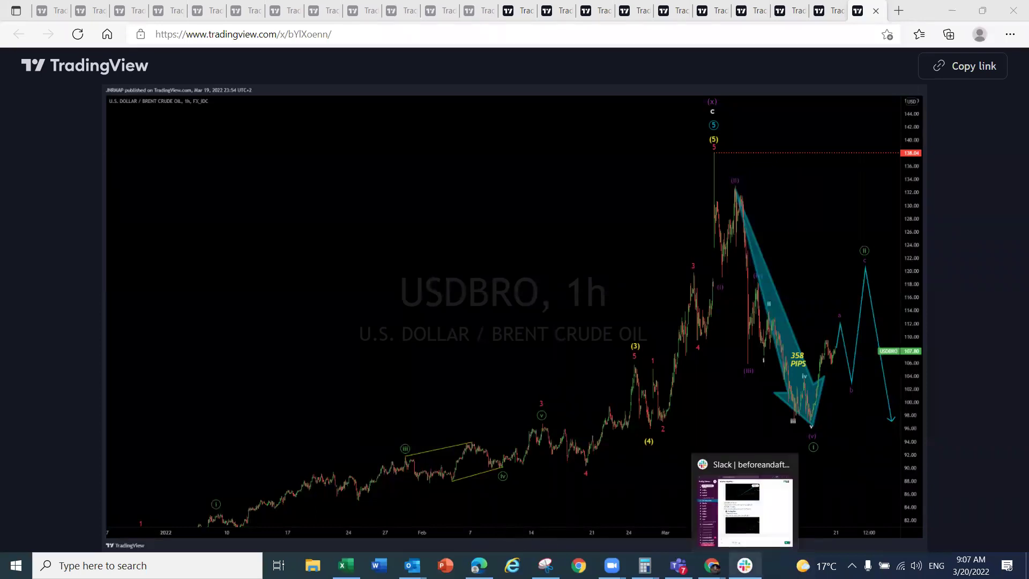
{"action": "left_click", "coordinate": [705, 483]}
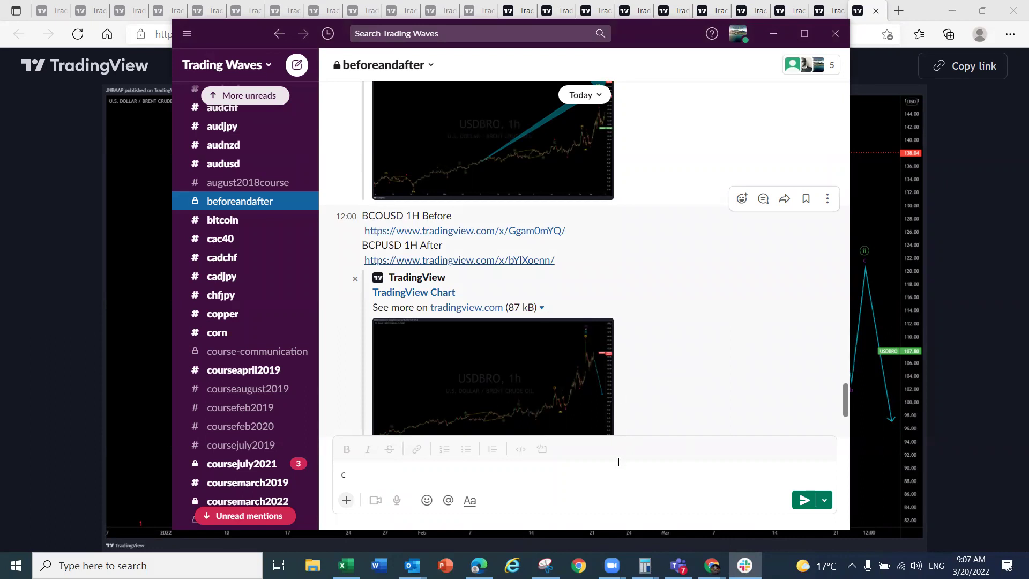
{"action": "mouse_move", "coordinate": [745, 566]}
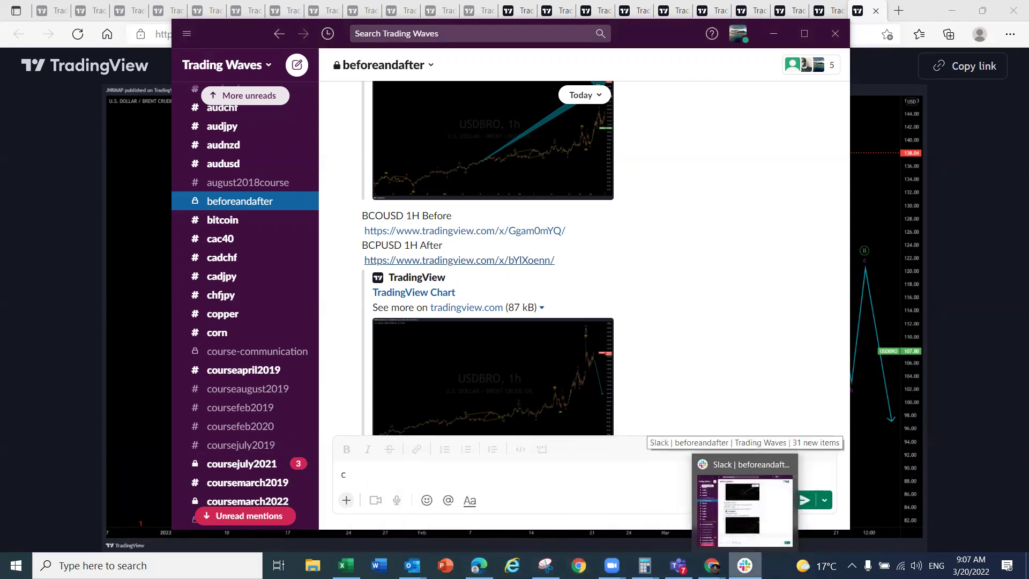
{"action": "mouse_move", "coordinate": [712, 565]}
{"action": "left_click", "coordinate": [738, 524]}
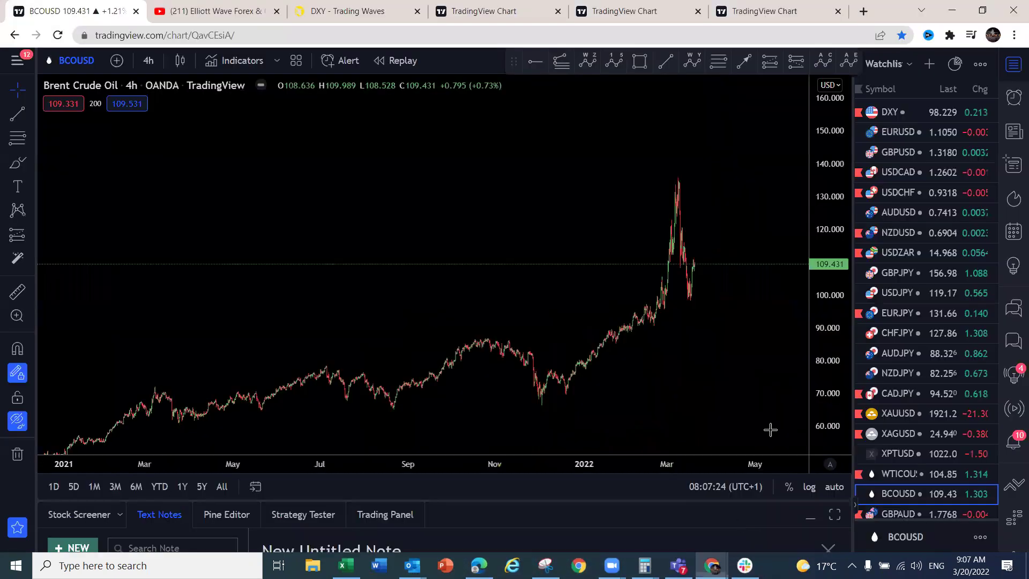
{"action": "scroll", "coordinate": [883, 357], "scroll_direction": "down", "scroll_amount": 5}
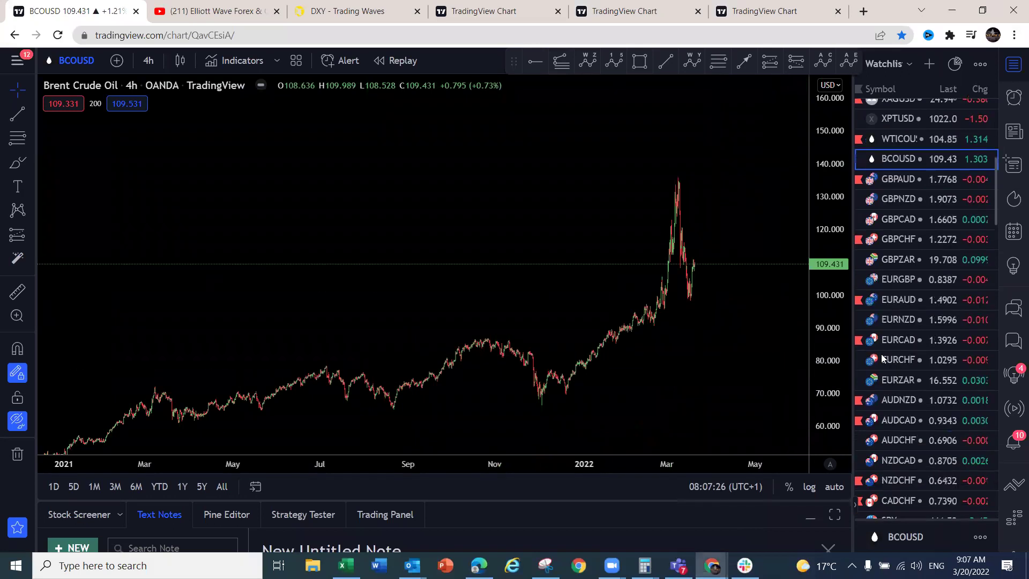
{"action": "left_click", "coordinate": [913, 177]}
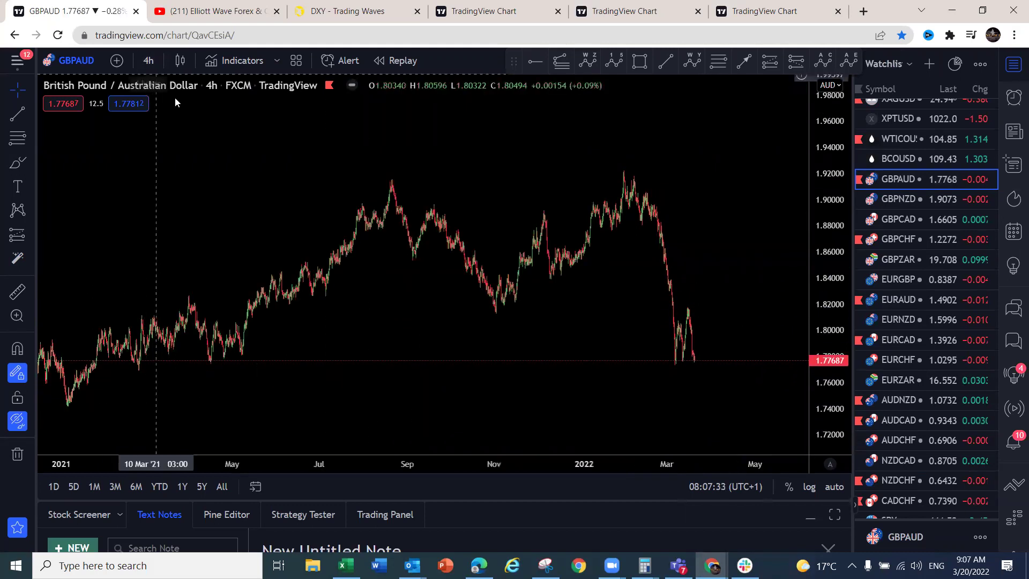
Trace GBPAUD's correction between its two highs, clear it, and sketch a drop to about 1.75 with a rebound to about 1.83
{"action": "mouse_move", "coordinate": [393, 189]}
{"action": "left_mouse_down"}
{"action": "mouse_move", "coordinate": [446, 204]}
{"action": "mouse_move", "coordinate": [515, 262]}
{"action": "mouse_move", "coordinate": [624, 170]}
{"action": "left_mouse_up"}
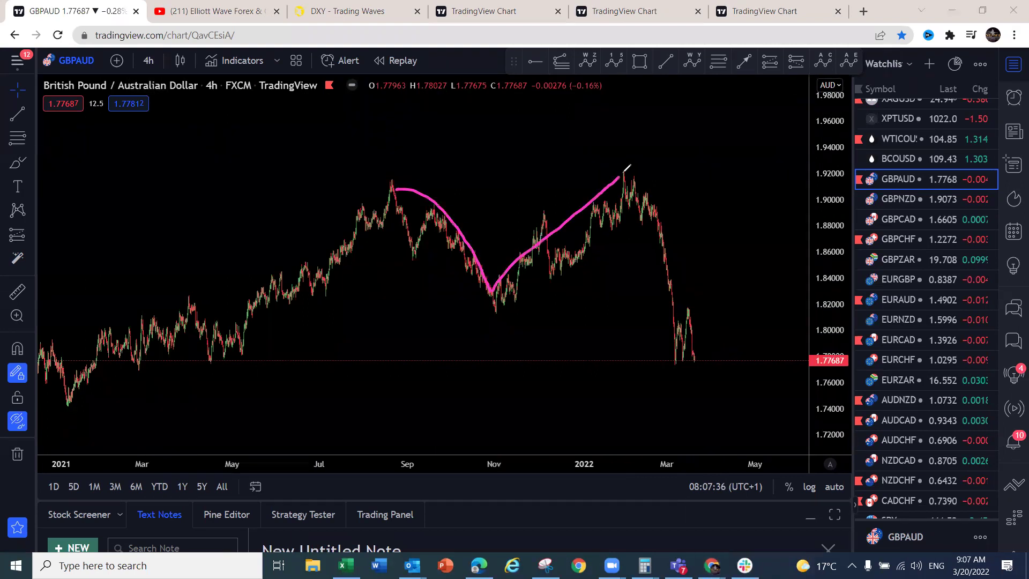
{"action": "mouse_move", "coordinate": [390, 188]}
{"action": "left_mouse_down"}
{"action": "mouse_move", "coordinate": [421, 248]}
{"action": "mouse_move", "coordinate": [436, 216]}
{"action": "mouse_move", "coordinate": [485, 302]}
{"action": "mouse_move", "coordinate": [547, 213]}
{"action": "mouse_move", "coordinate": [563, 252]}
{"action": "mouse_move", "coordinate": [622, 172]}
{"action": "left_mouse_up"}
{"action": "left_click_drag", "start_coordinate": [376, 177], "coordinate": [660, 174]}
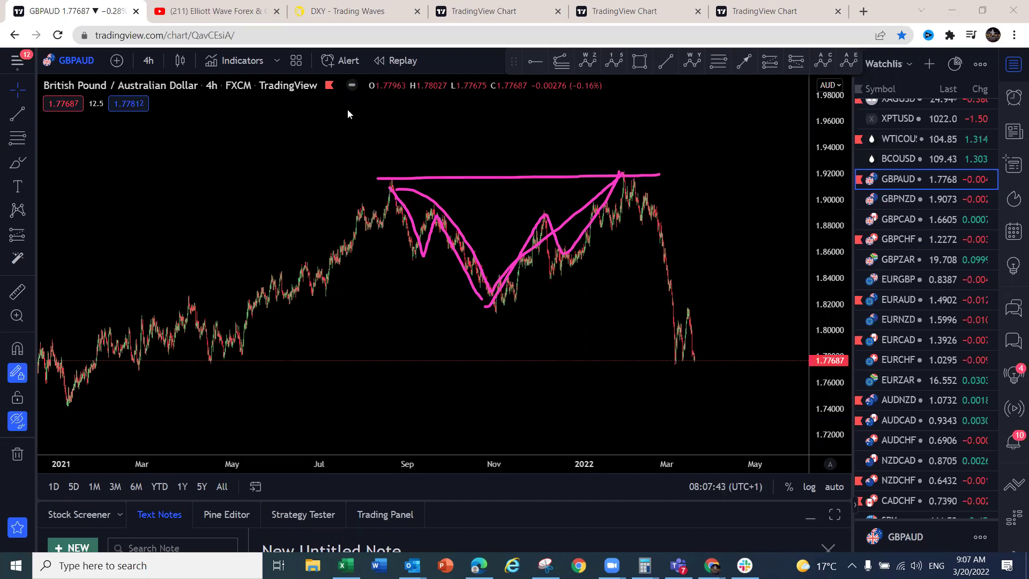
{"action": "key", "text": "e"}
{"action": "mouse_move", "coordinate": [626, 103]}
{"action": "left_mouse_down"}
{"action": "mouse_move", "coordinate": [626, 146]}
{"action": "mouse_move", "coordinate": [634, 143]}
{"action": "mouse_move", "coordinate": [682, 361]}
{"action": "mouse_move", "coordinate": [691, 309]}
{"action": "mouse_move", "coordinate": [702, 399]}
{"action": "mouse_move", "coordinate": [748, 288]}
{"action": "left_mouse_up"}
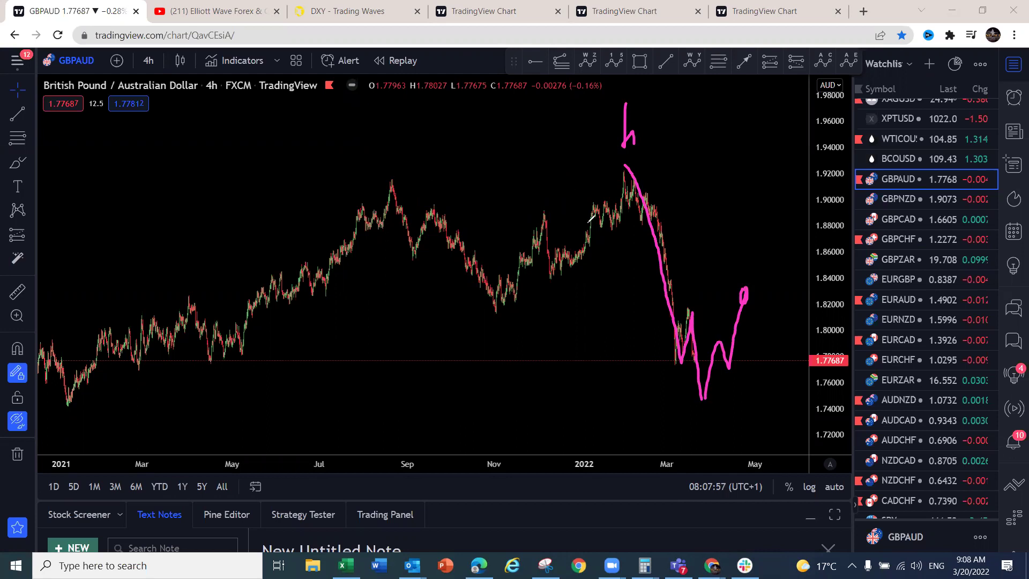
Show the GBPNZD chart on the 1-day timeframe
{"action": "key", "text": "Down"}
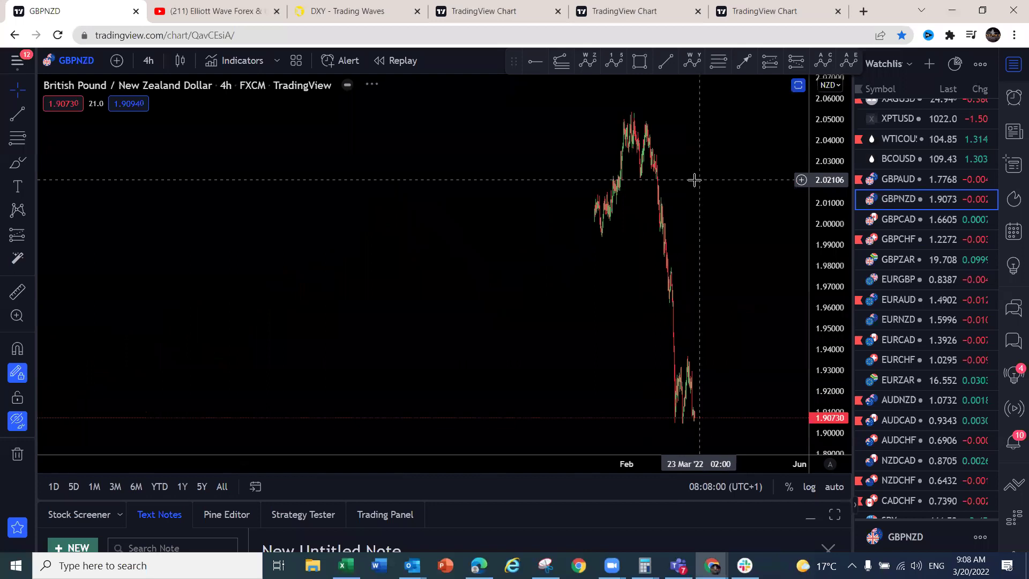
{"action": "left_click", "coordinate": [173, 62]}
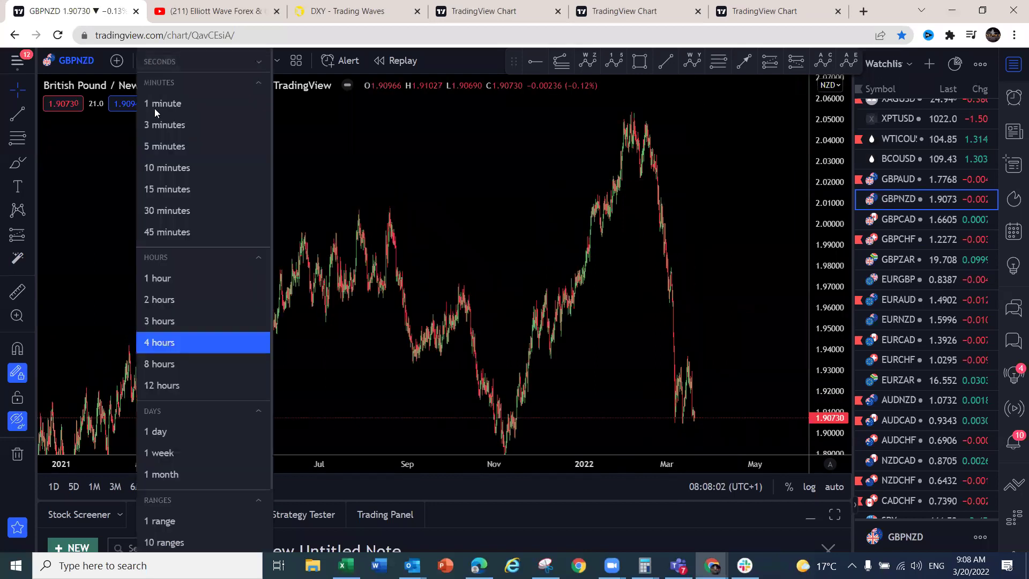
{"action": "left_click", "coordinate": [152, 430]}
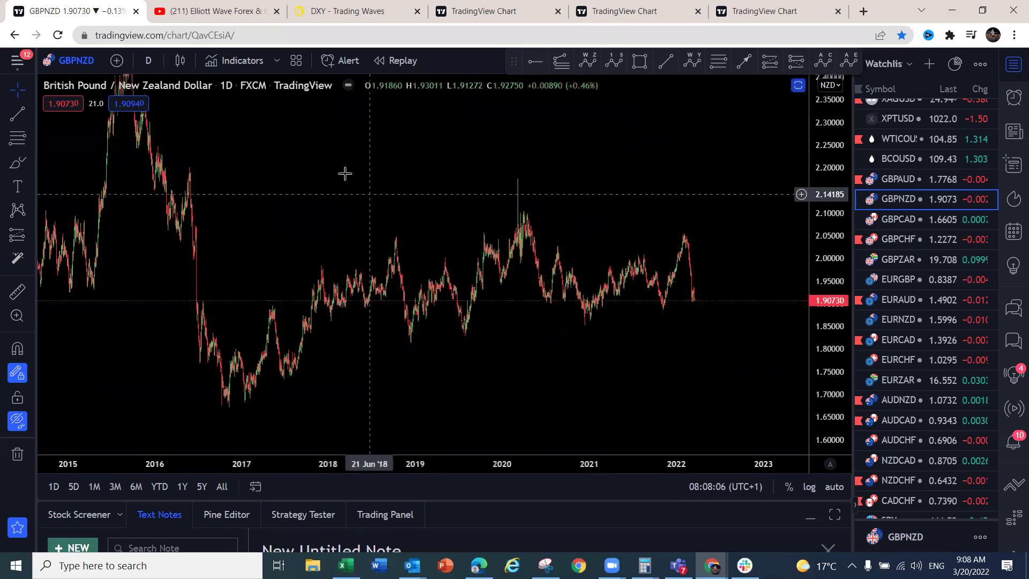
Trace GBPNZD's swings from the 2020 high in magenta, emphasise the projected drop to about 1.82 in red, and clear the strokes
{"action": "left_click_drag", "start_coordinate": [607, 269], "coordinate": [628, 257]}
{"action": "left_click_drag", "start_coordinate": [622, 298], "coordinate": [656, 306]}
{"action": "mouse_move", "coordinate": [583, 331]}
{"action": "left_mouse_down"}
{"action": "mouse_move", "coordinate": [607, 269]}
{"action": "mouse_move", "coordinate": [663, 307]}
{"action": "mouse_move", "coordinate": [681, 224]}
{"action": "mouse_move", "coordinate": [705, 303]}
{"action": "mouse_move", "coordinate": [717, 260]}
{"action": "mouse_move", "coordinate": [740, 340]}
{"action": "left_mouse_up"}
{"action": "mouse_move", "coordinate": [519, 188]}
{"action": "left_mouse_down"}
{"action": "mouse_move", "coordinate": [542, 281]}
{"action": "mouse_move", "coordinate": [558, 248]}
{"action": "mouse_move", "coordinate": [584, 315]}
{"action": "left_mouse_up"}
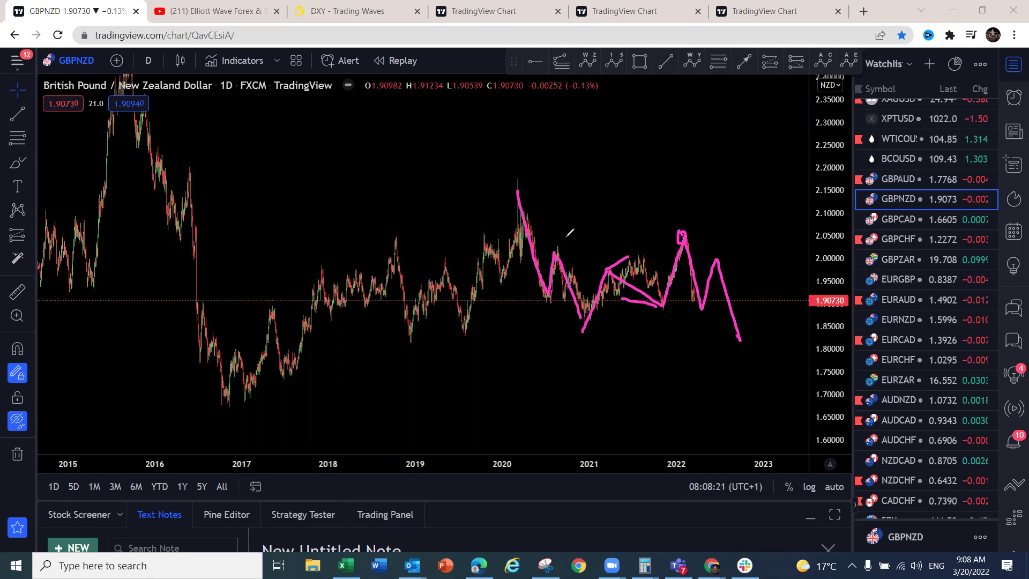
{"action": "mouse_move", "coordinate": [701, 306]}
{"action": "left_mouse_down"}
{"action": "mouse_move", "coordinate": [711, 276]}
{"action": "mouse_move", "coordinate": [711, 292]}
{"action": "mouse_move", "coordinate": [699, 278]}
{"action": "mouse_move", "coordinate": [718, 255]}
{"action": "mouse_move", "coordinate": [729, 339]}
{"action": "left_mouse_up"}
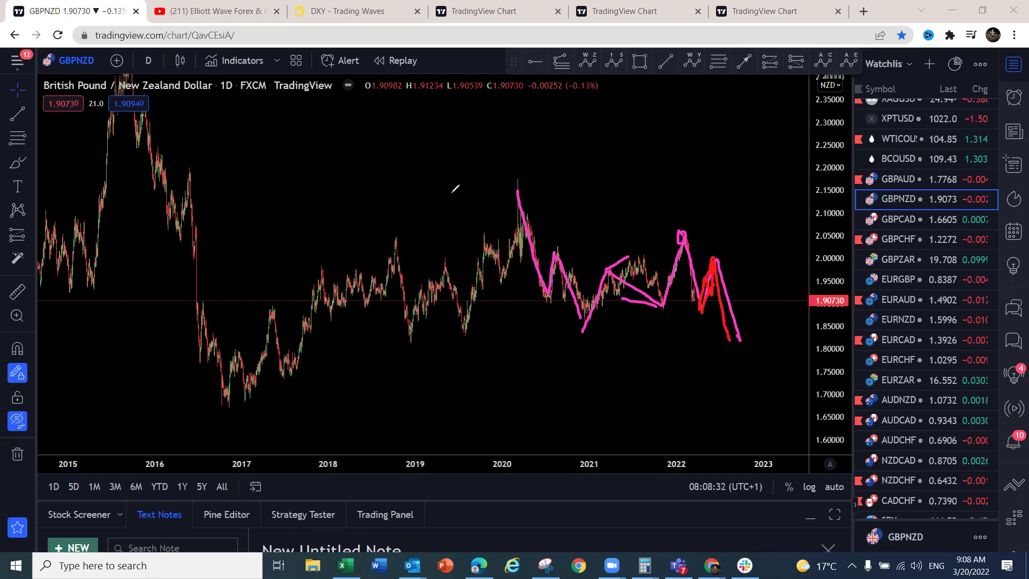
{"action": "key", "text": "Escape"}
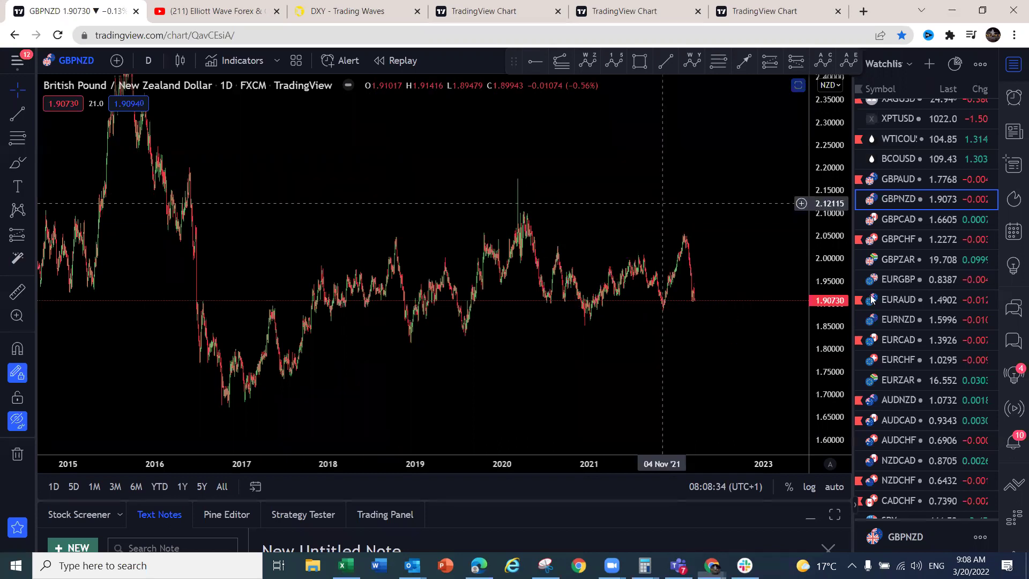
Show the daily GBPCAD chart and sketch a red rebound from the latest low to about 1.71
{"action": "left_click", "coordinate": [911, 219]}
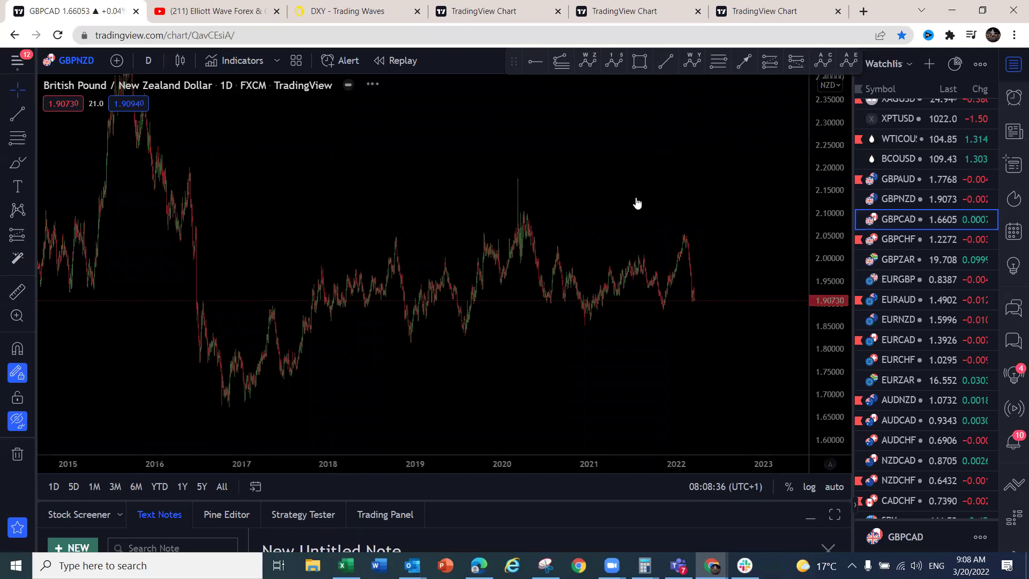
{"action": "left_click_drag", "start_coordinate": [833, 232], "coordinate": [832, 300]}
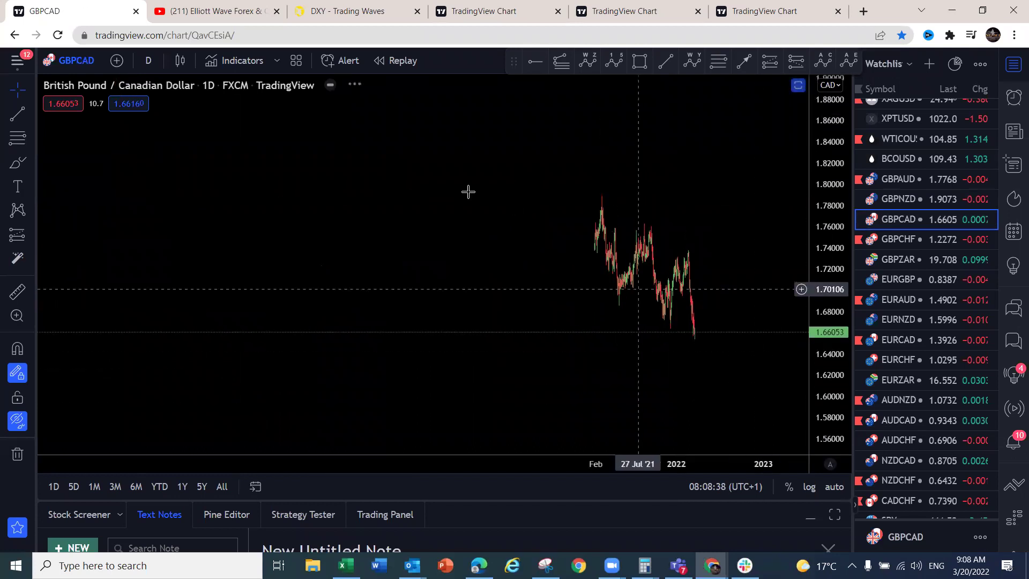
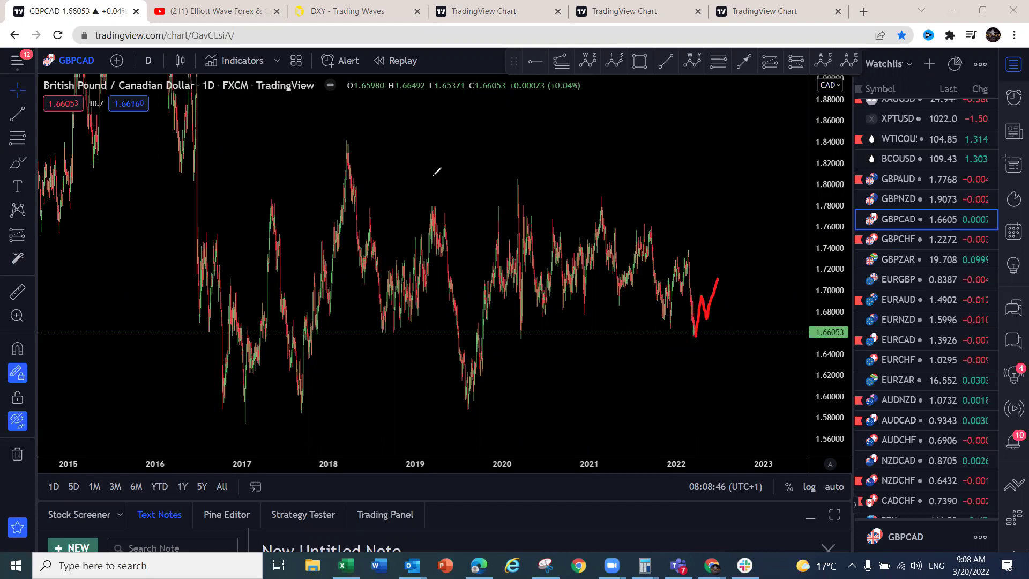
Show the daily GBPCHF chart, trace a red drop to about 1.19, and reveal the hidden Elliott Wave drawings
{"action": "left_click", "coordinate": [905, 245]}
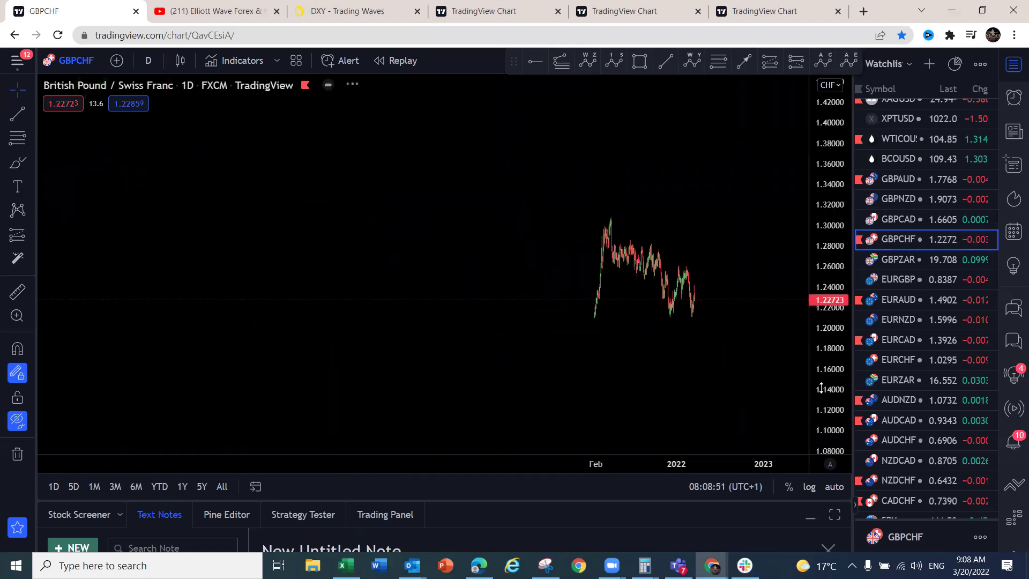
{"action": "left_click_drag", "start_coordinate": [627, 356], "coordinate": [515, 314]}
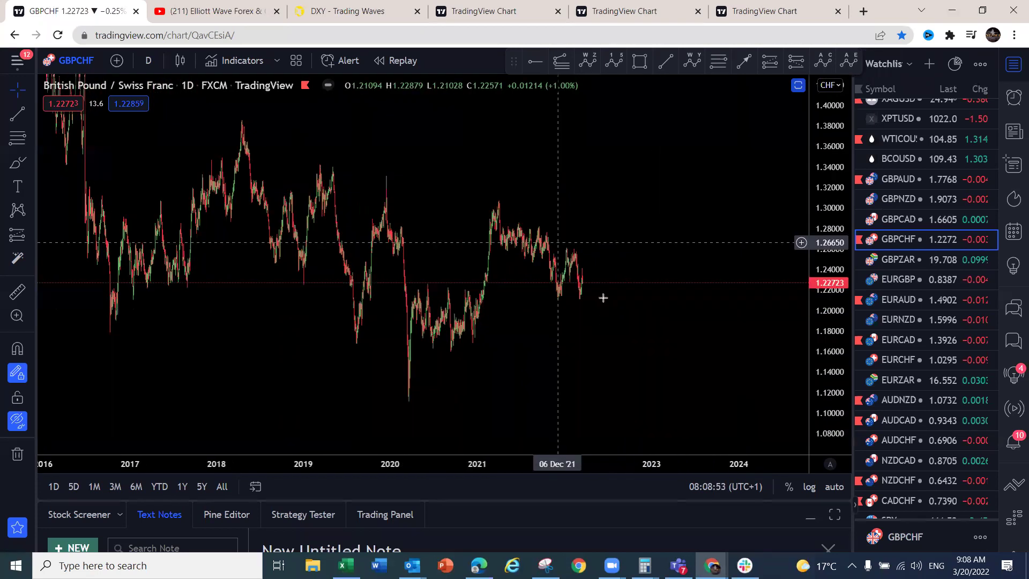
{"action": "mouse_move", "coordinate": [584, 271]}
{"action": "left_mouse_down"}
{"action": "mouse_move", "coordinate": [599, 312]}
{"action": "mouse_move", "coordinate": [606, 301]}
{"action": "left_mouse_up"}
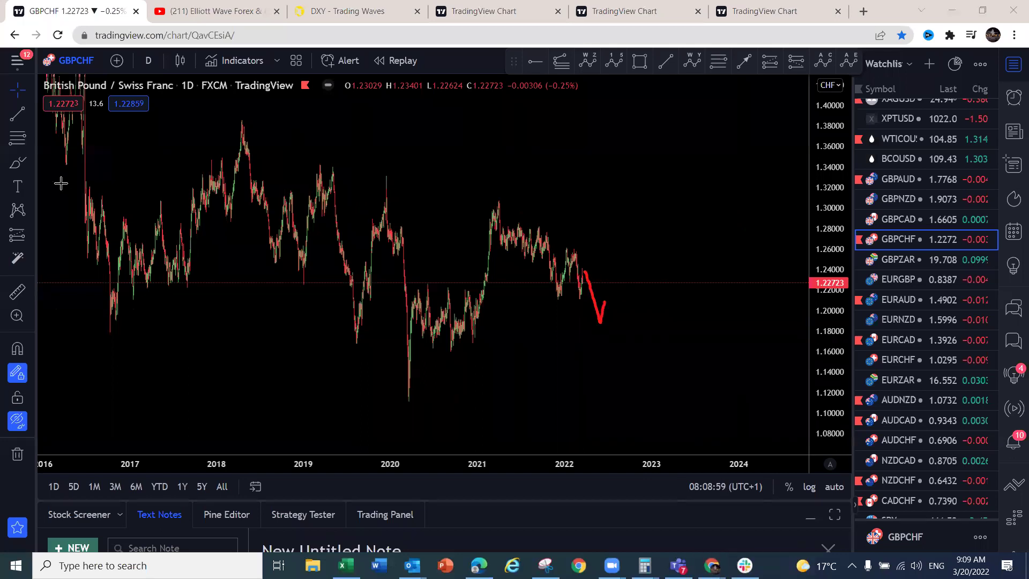
{"action": "left_click", "coordinate": [17, 420]}
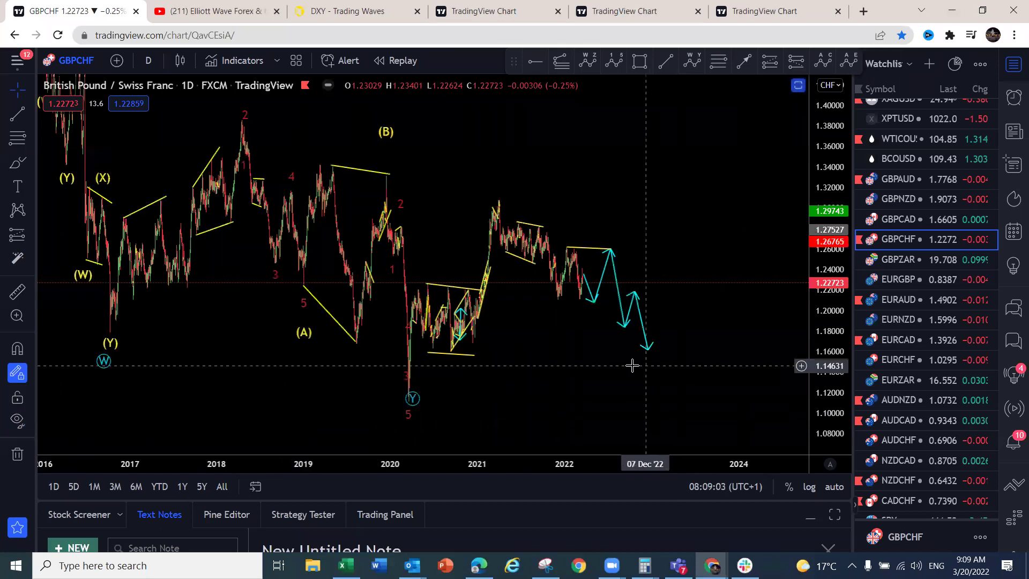
Mark GBPCHF's range floor near 1.21 and ceiling near 1.26 in yellow, and undo the short stroke from the 2021 high
{"action": "left_click_drag", "start_coordinate": [632, 361], "coordinate": [597, 363]}
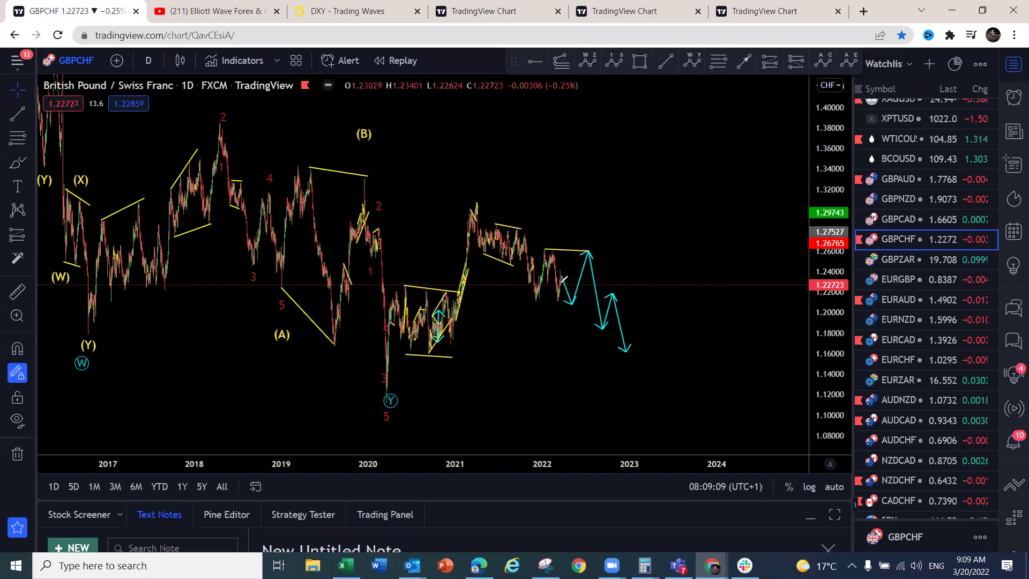
{"action": "left_click_drag", "start_coordinate": [536, 300], "coordinate": [572, 301]}
{"action": "left_click_drag", "start_coordinate": [543, 252], "coordinate": [573, 249]}
{"action": "left_click_drag", "start_coordinate": [471, 207], "coordinate": [487, 248]}
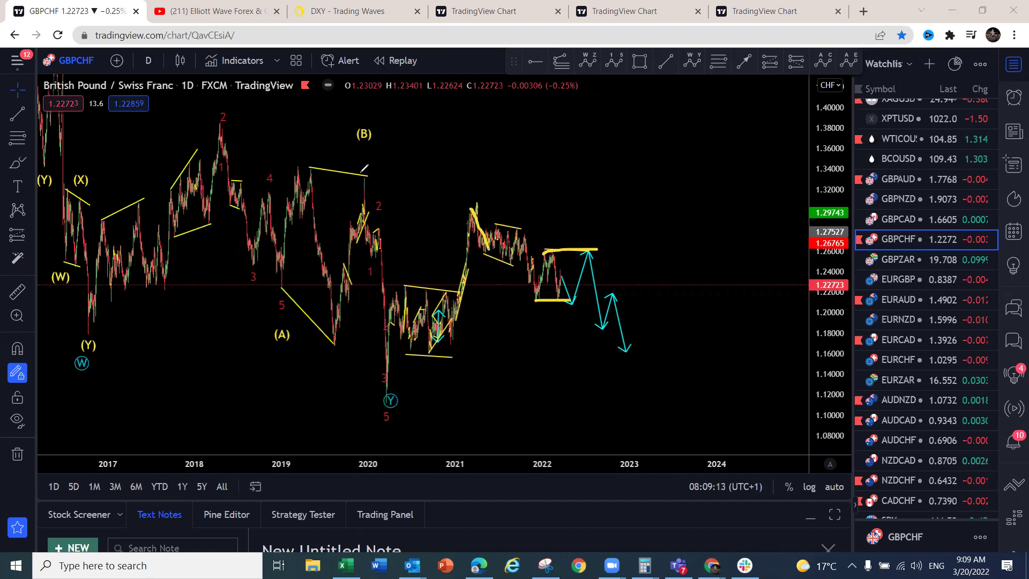
{"action": "key", "text": "ctrl+z"}
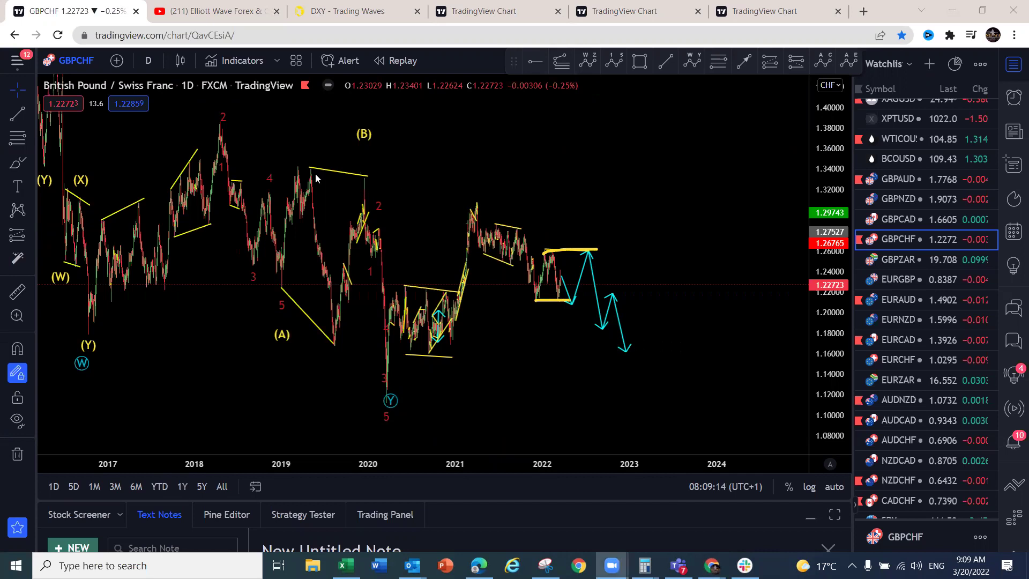
Trace GBPCHF's red path from the 2021 high through the 1.21–1.26 range to about 1.185, with the saved drawings hidden
{"action": "mouse_move", "coordinate": [478, 204]}
{"action": "left_mouse_down"}
{"action": "mouse_move", "coordinate": [523, 244]}
{"action": "mouse_move", "coordinate": [536, 303]}
{"action": "mouse_move", "coordinate": [553, 249]}
{"action": "mouse_move", "coordinate": [569, 301]}
{"action": "mouse_move", "coordinate": [593, 250]}
{"action": "left_mouse_up"}
{"action": "left_click_drag", "start_coordinate": [525, 303], "coordinate": [580, 301]}
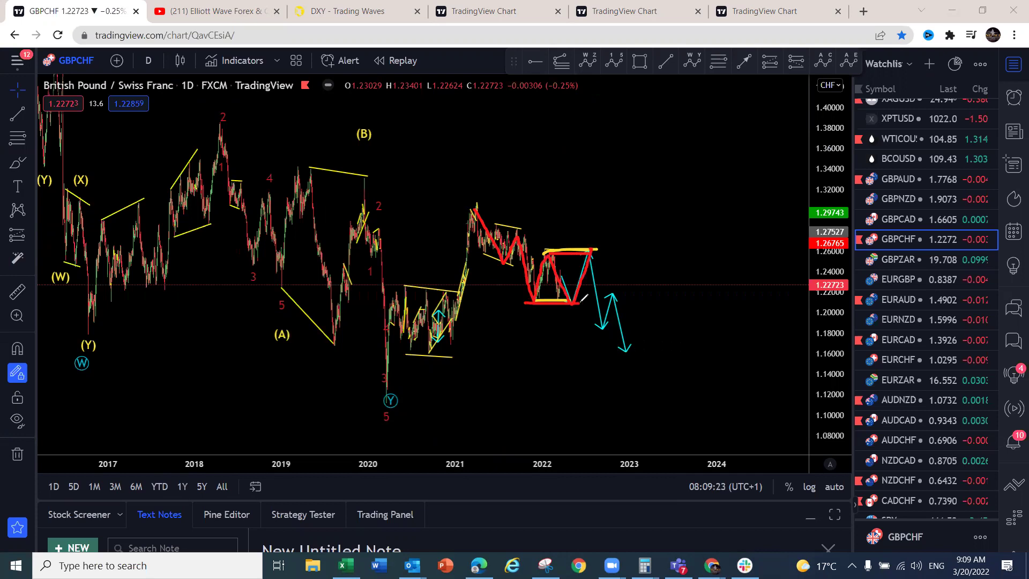
{"action": "left_click", "coordinate": [18, 420]}
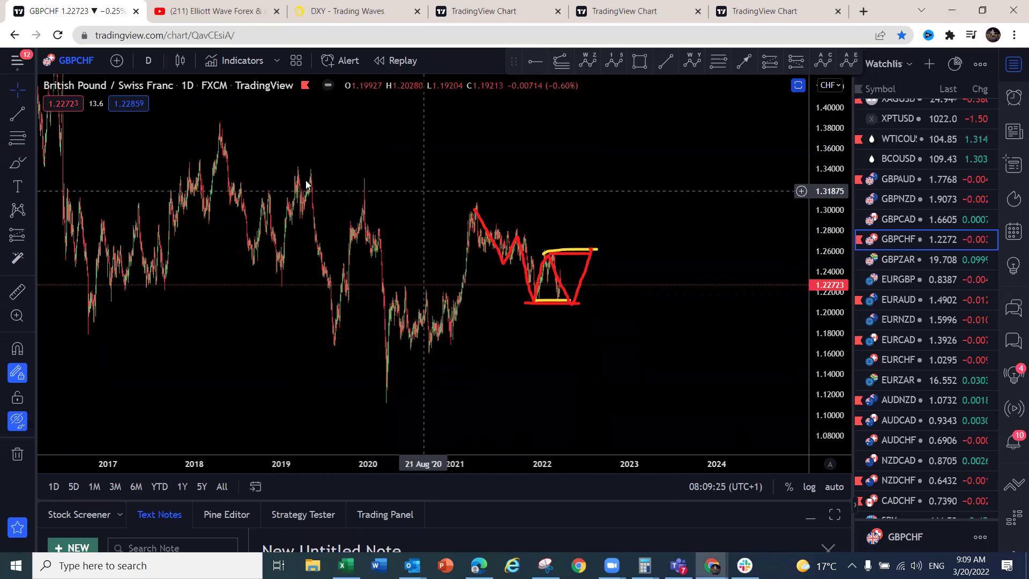
{"action": "left_click_drag", "start_coordinate": [559, 275], "coordinate": [572, 298]}
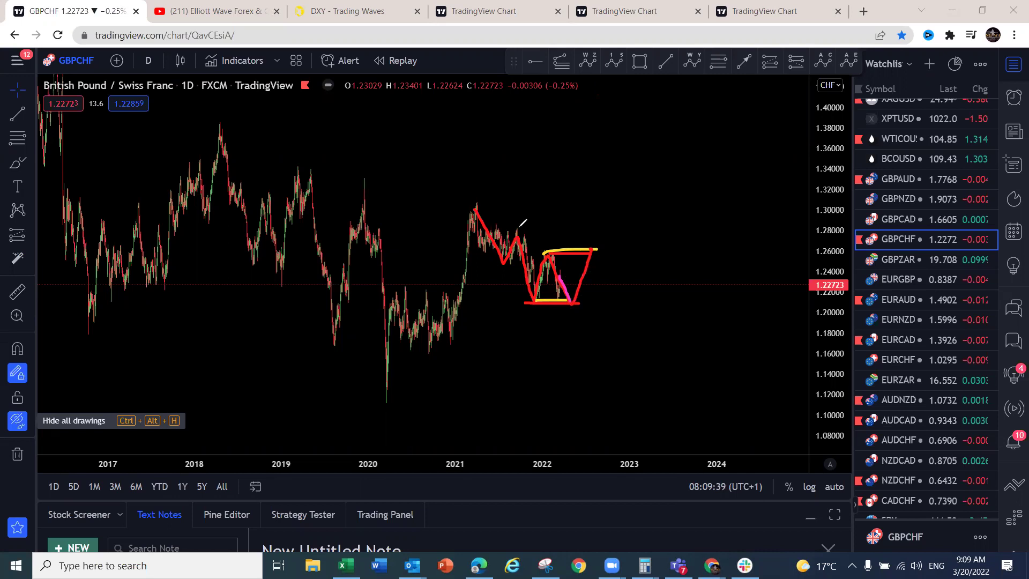
{"action": "mouse_move", "coordinate": [590, 251]}
{"action": "left_mouse_down"}
{"action": "mouse_move", "coordinate": [597, 298]}
{"action": "mouse_move", "coordinate": [602, 279]}
{"action": "mouse_move", "coordinate": [616, 328]}
{"action": "left_mouse_up"}
Label the GBPCHF swings W, X and Y in red, trace the whole path in magenta to about 1.16, and clear the strokes
{"action": "left_click_drag", "start_coordinate": [514, 307], "coordinate": [535, 316]}
{"action": "left_click_drag", "start_coordinate": [597, 217], "coordinate": [589, 231]}
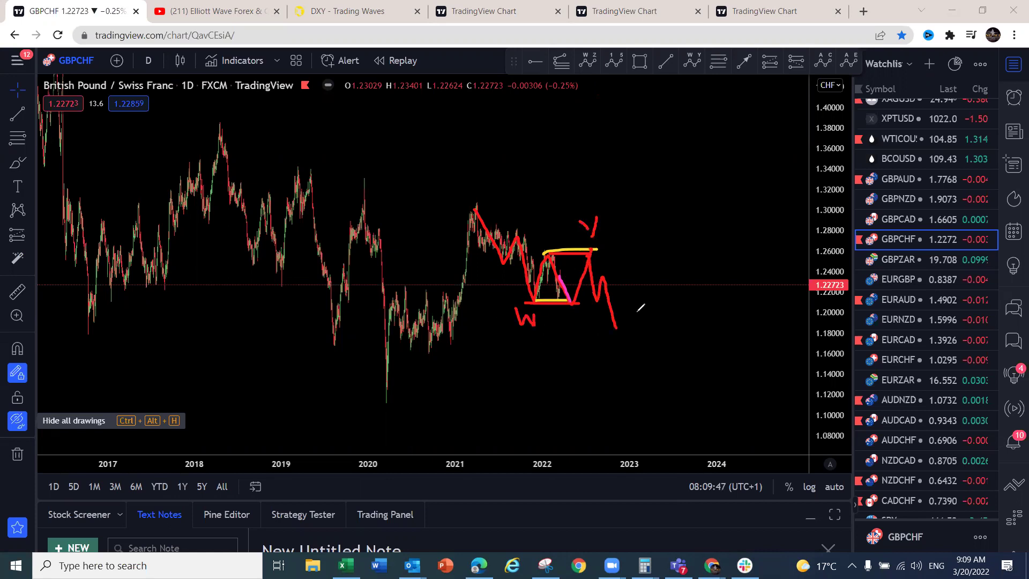
{"action": "mouse_move", "coordinate": [610, 338]}
{"action": "left_mouse_down"}
{"action": "mouse_move", "coordinate": [621, 343]}
{"action": "mouse_move", "coordinate": [607, 366]}
{"action": "left_mouse_up"}
{"action": "left_click_drag", "start_coordinate": [594, 224], "coordinate": [607, 237]}
{"action": "mouse_move", "coordinate": [560, 277]}
{"action": "left_mouse_down"}
{"action": "mouse_move", "coordinate": [575, 302]}
{"action": "mouse_move", "coordinate": [590, 254]}
{"action": "left_mouse_up"}
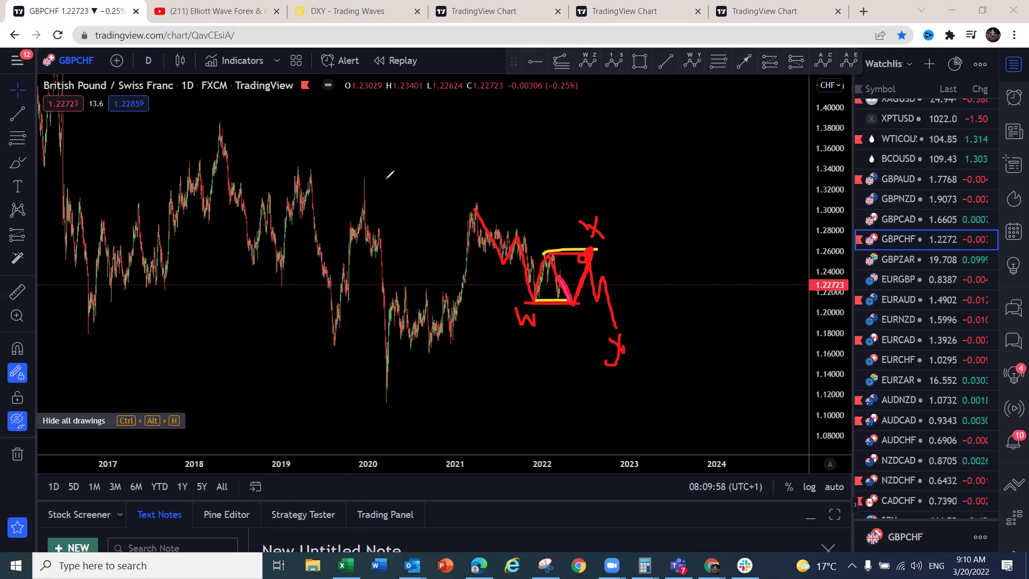
{"action": "mouse_move", "coordinate": [468, 207]}
{"action": "left_mouse_down"}
{"action": "mouse_move", "coordinate": [535, 270]}
{"action": "mouse_move", "coordinate": [539, 294]}
{"action": "mouse_move", "coordinate": [593, 245]}
{"action": "mouse_move", "coordinate": [620, 349]}
{"action": "left_mouse_up"}
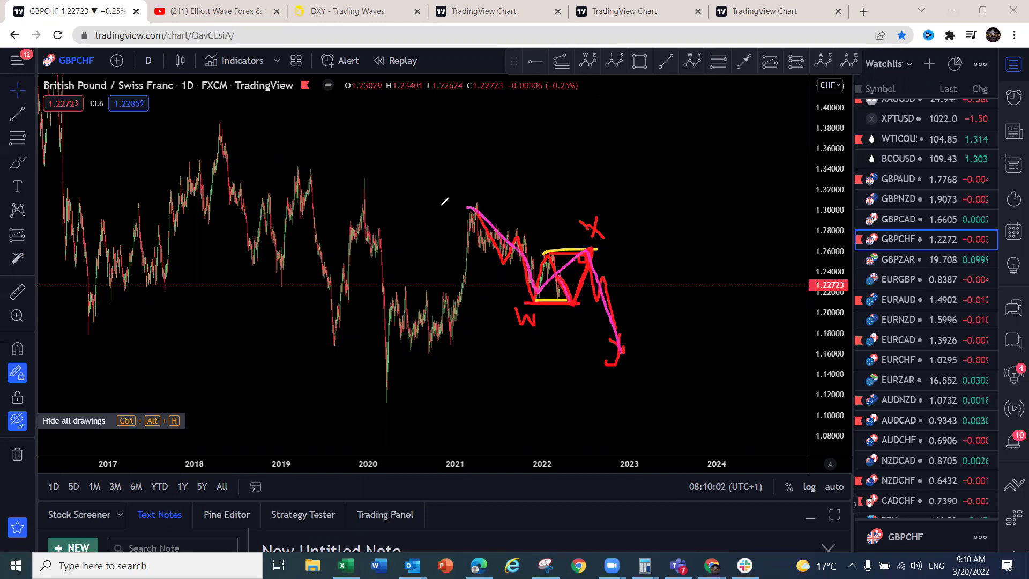
{"action": "key", "text": "ctrl+alt+h"}
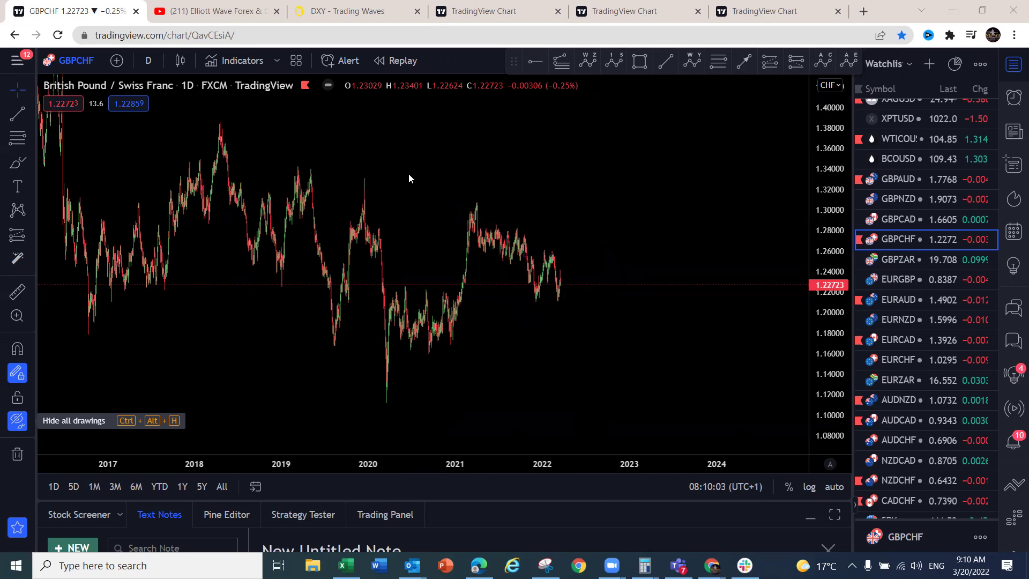
Show GBPCHF on the 4-hour timeframe and trace the March rebound to about 1.24 and pullback to about 1.217 in magenta
{"action": "left_click", "coordinate": [149, 60]}
{"action": "left_click", "coordinate": [155, 343]}
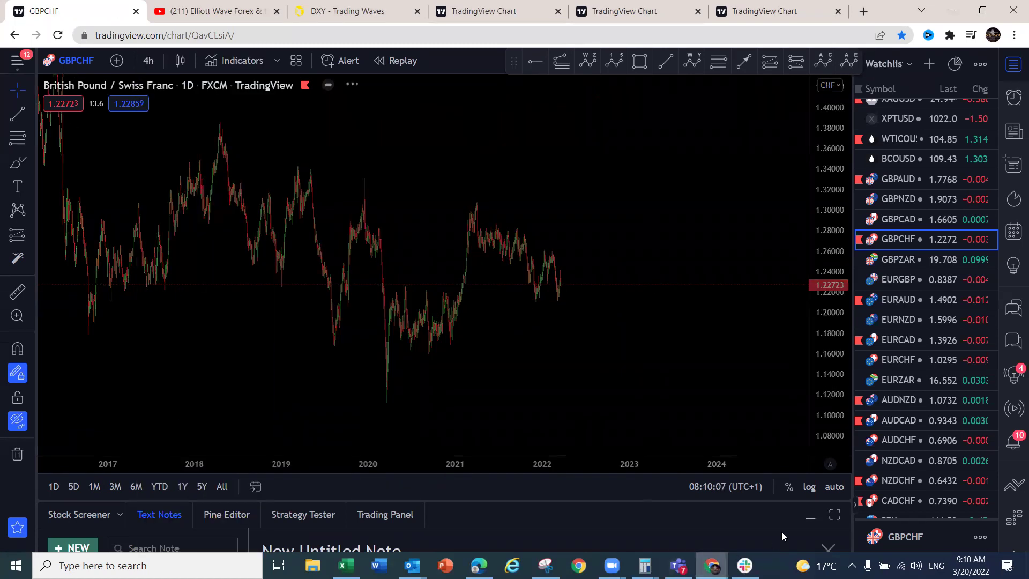
{"action": "left_click", "coordinate": [834, 487]}
{"action": "scroll", "coordinate": [703, 379], "scroll_direction": "up", "scroll_amount": 2}
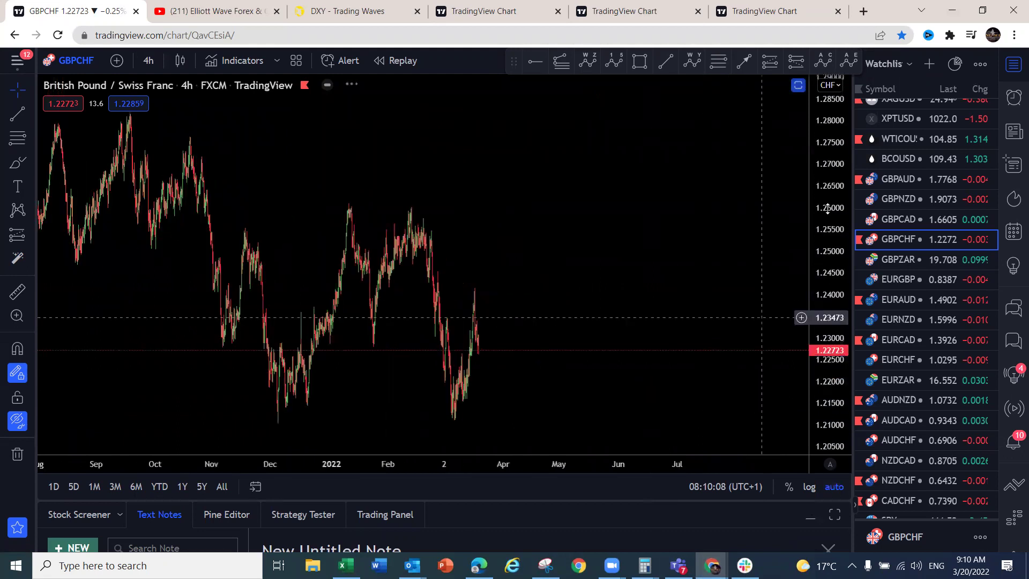
{"action": "left_click_drag", "start_coordinate": [828, 209], "coordinate": [827, 241]}
{"action": "scroll", "coordinate": [648, 349], "scroll_direction": "up", "scroll_amount": 3}
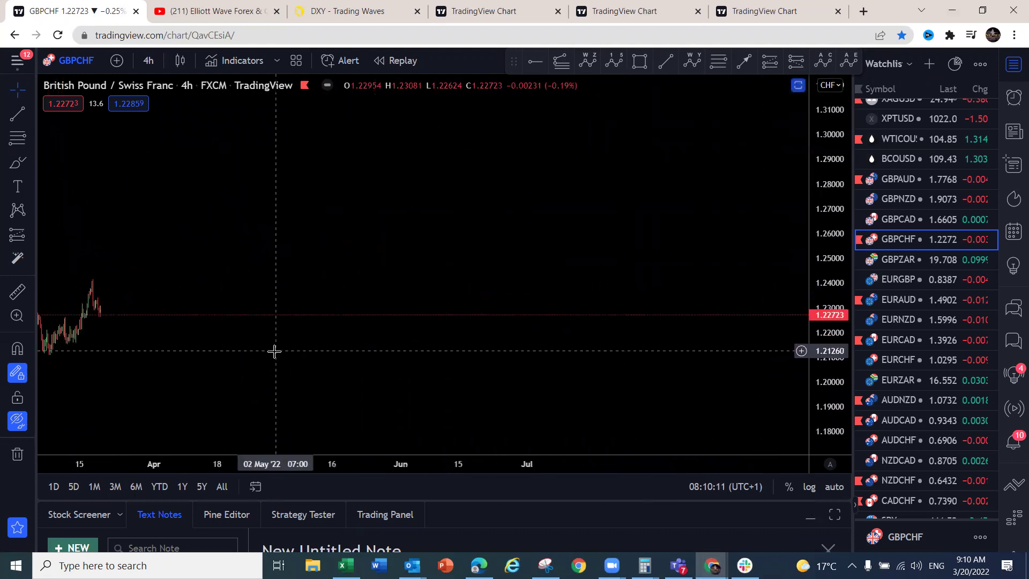
{"action": "left_click_drag", "start_coordinate": [274, 351], "coordinate": [622, 278]}
{"action": "mouse_move", "coordinate": [384, 292]}
{"action": "left_mouse_down"}
{"action": "mouse_move", "coordinate": [400, 246]}
{"action": "mouse_move", "coordinate": [430, 215]}
{"action": "mouse_move", "coordinate": [443, 272]}
{"action": "left_mouse_up"}
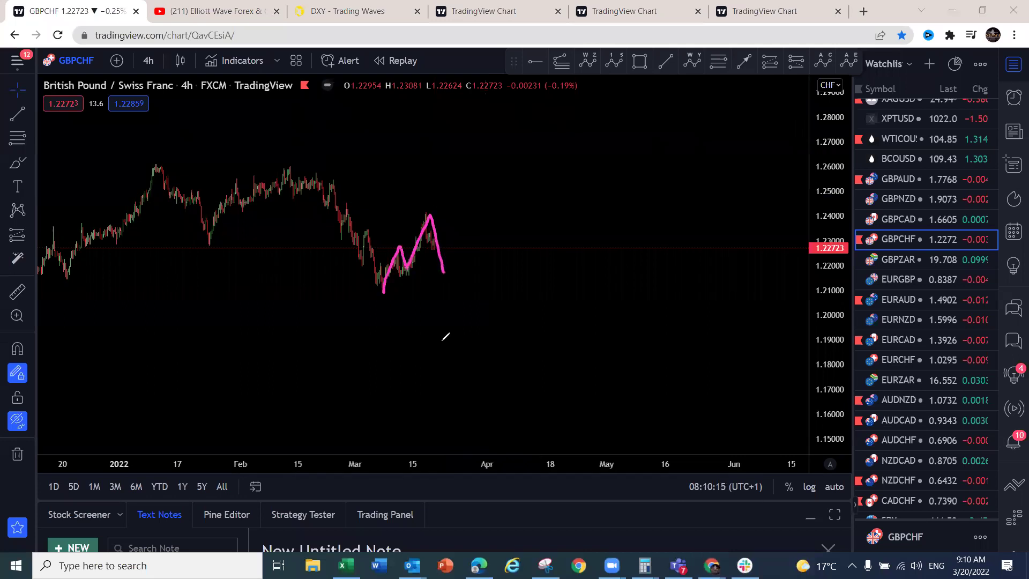
Show the 4-hour EURGBP chart, sketch a magenta drop from the March high to about 0.83, and undo the stroke
{"action": "left_click", "coordinate": [910, 278]}
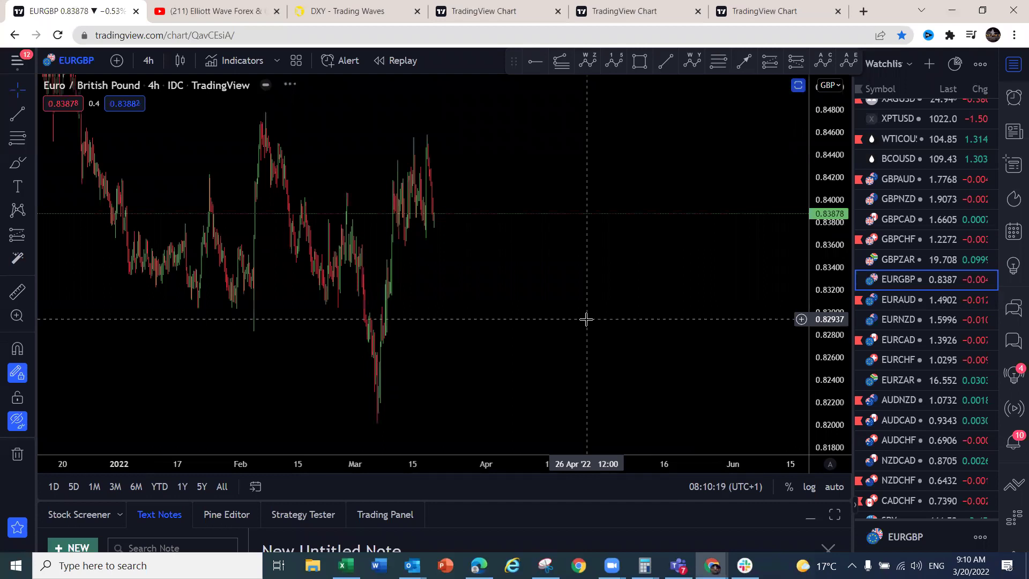
{"action": "scroll", "coordinate": [636, 172], "scroll_direction": "left", "scroll_amount": 5}
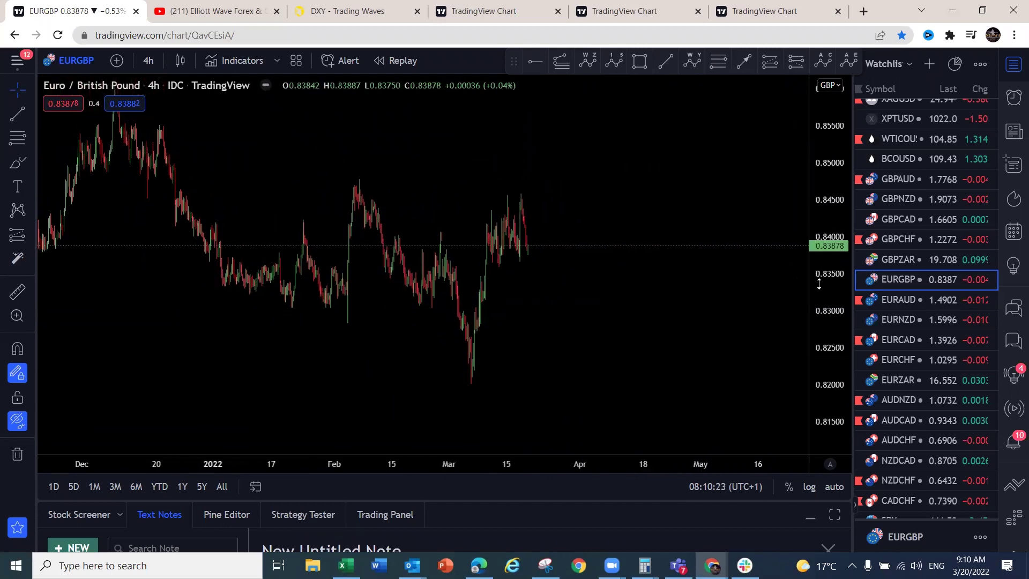
{"action": "scroll", "coordinate": [606, 362], "scroll_direction": "down", "scroll_amount": 5}
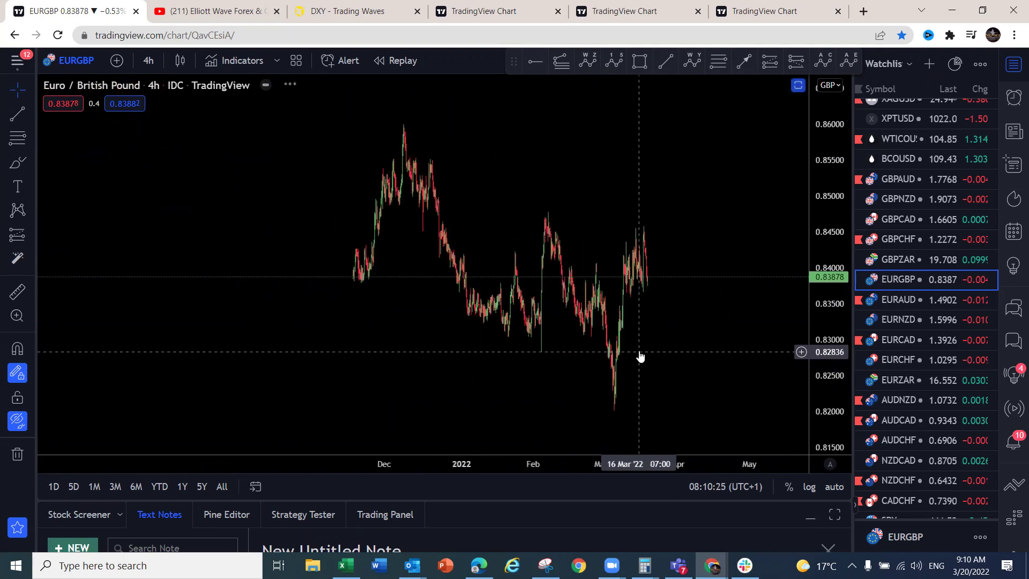
{"action": "scroll", "coordinate": [689, 309], "scroll_direction": "down", "scroll_amount": 5}
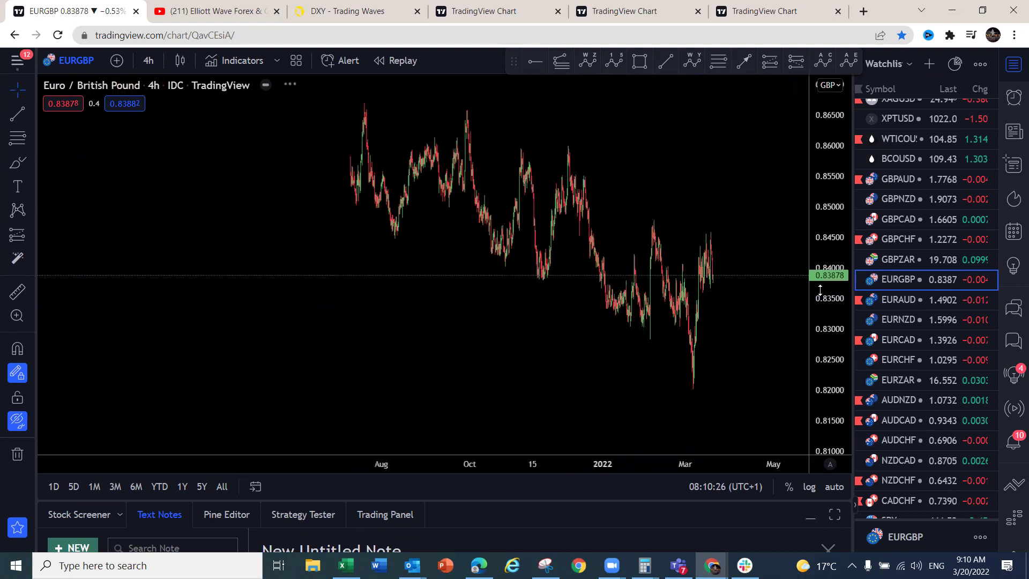
{"action": "left_click_drag", "start_coordinate": [664, 371], "coordinate": [659, 363]}
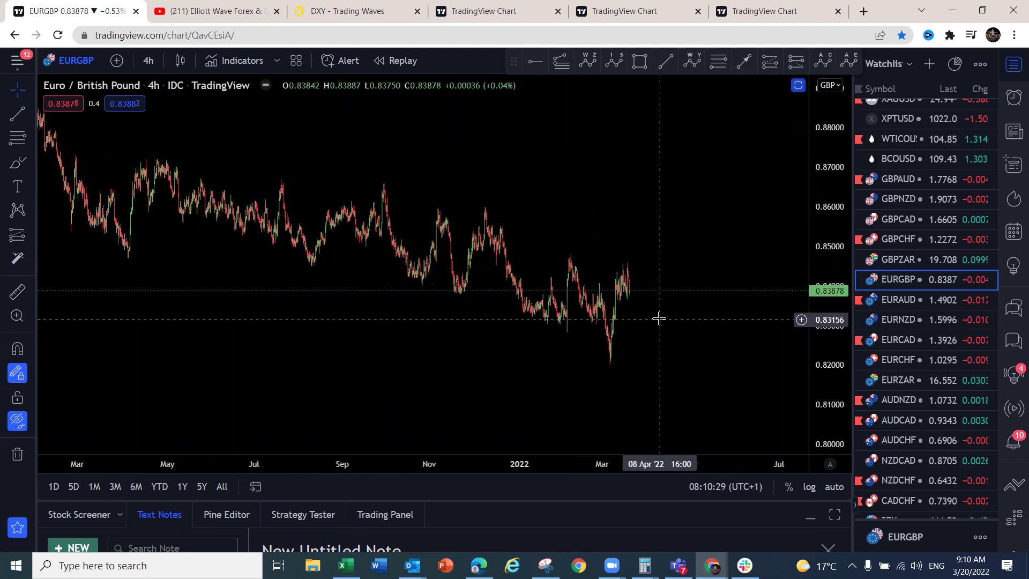
{"action": "left_click_drag", "start_coordinate": [627, 263], "coordinate": [640, 321]}
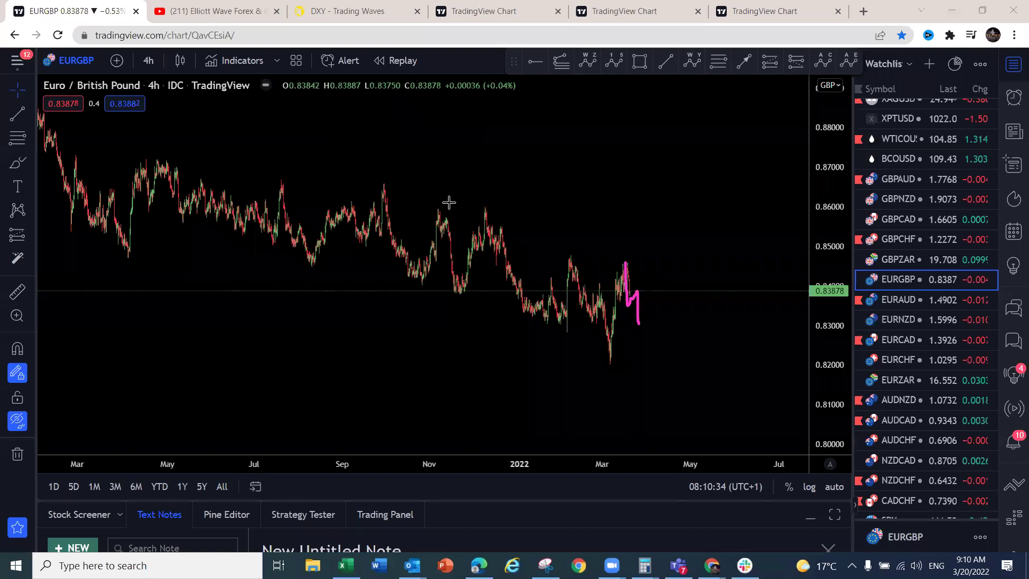
{"action": "key", "text": "ctrl+z"}
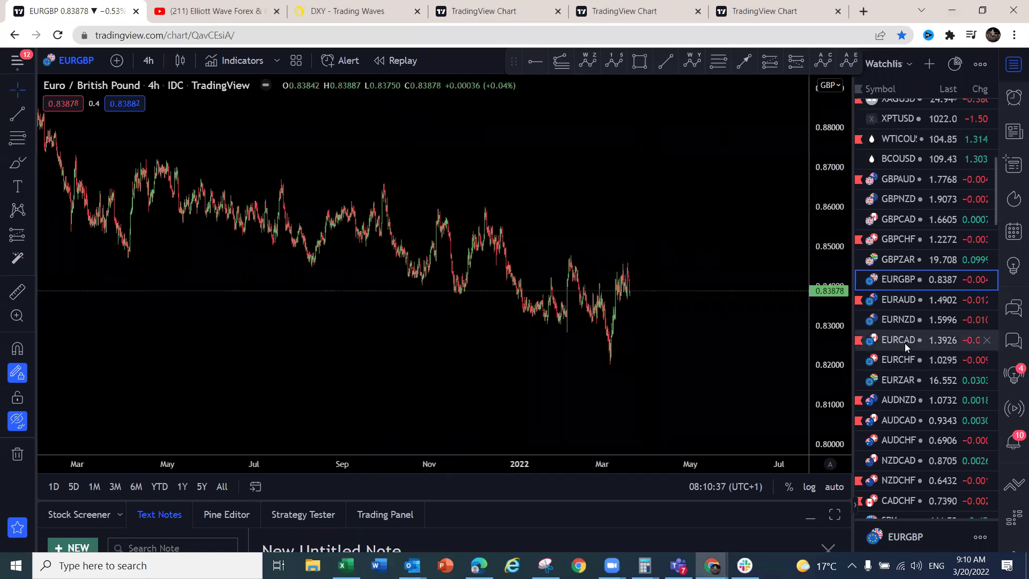
Show the 4-hour EURAUD chart and trace the rebound from the March low in magenta, followed by a drop to about 1.44
{"action": "left_click", "coordinate": [909, 301]}
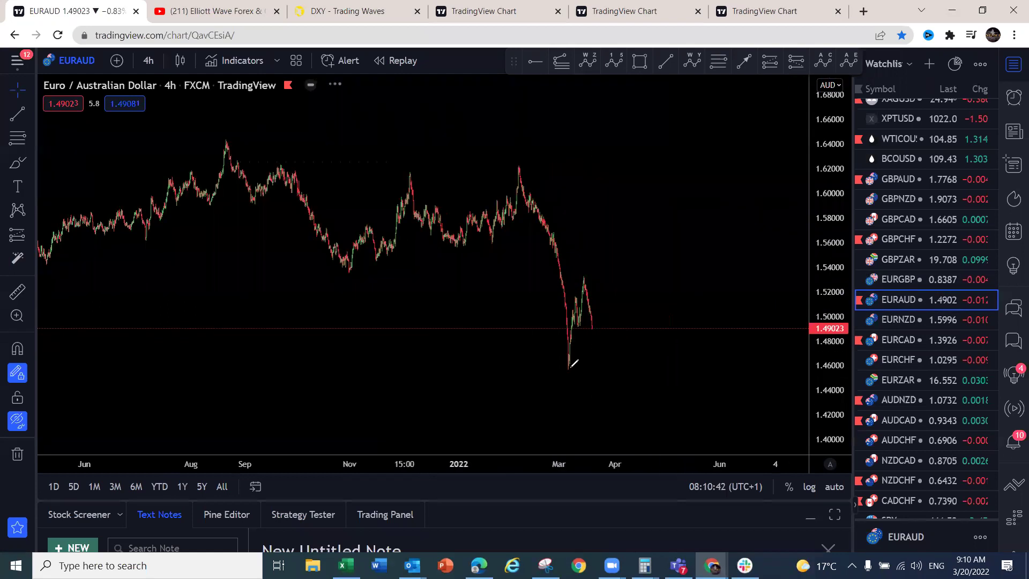
{"action": "mouse_move", "coordinate": [580, 291]}
{"action": "left_mouse_down"}
{"action": "mouse_move", "coordinate": [590, 270]}
{"action": "mouse_move", "coordinate": [573, 299]}
{"action": "left_mouse_up"}
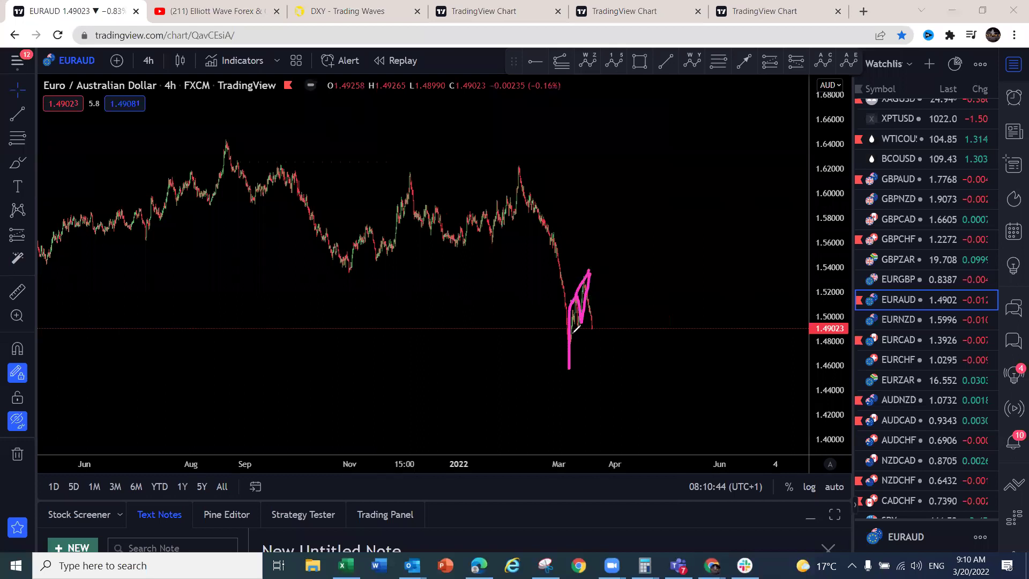
{"action": "mouse_move", "coordinate": [567, 363]}
{"action": "left_mouse_down"}
{"action": "mouse_move", "coordinate": [598, 279]}
{"action": "mouse_move", "coordinate": [606, 315]}
{"action": "mouse_move", "coordinate": [614, 306]}
{"action": "mouse_move", "coordinate": [621, 395]}
{"action": "left_mouse_up"}
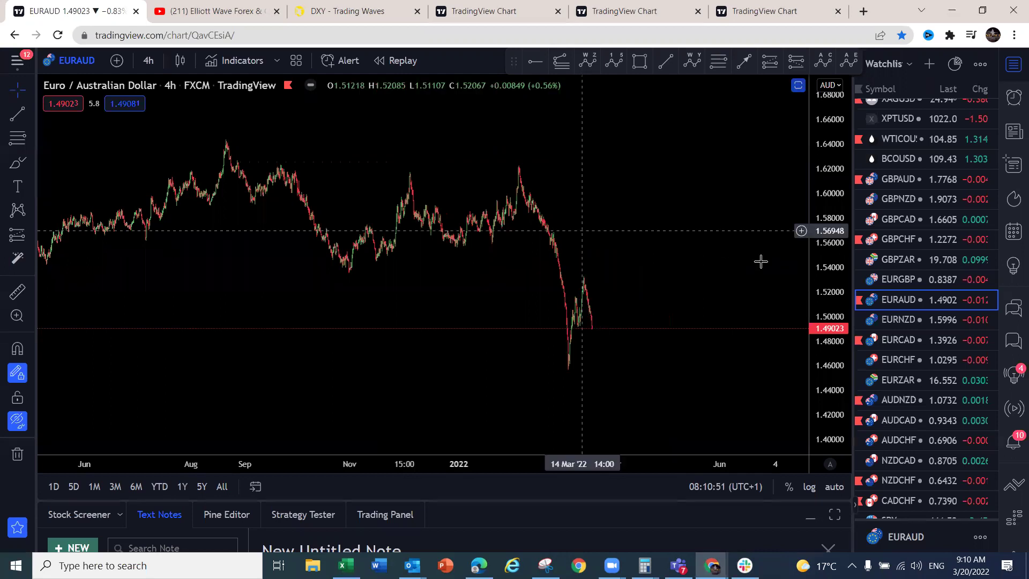
Show the 4-hour EURNZD chart, trace the March rebound and a drop to about 1.53 in magenta, and clear the strokes
{"action": "left_click", "coordinate": [904, 321]}
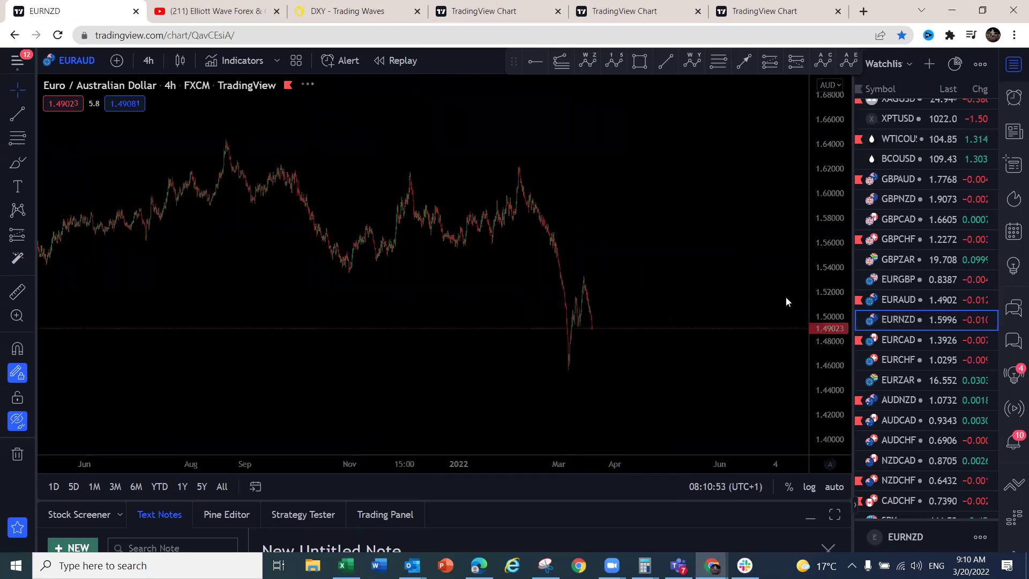
{"action": "left_click_drag", "start_coordinate": [828, 207], "coordinate": [825, 273]}
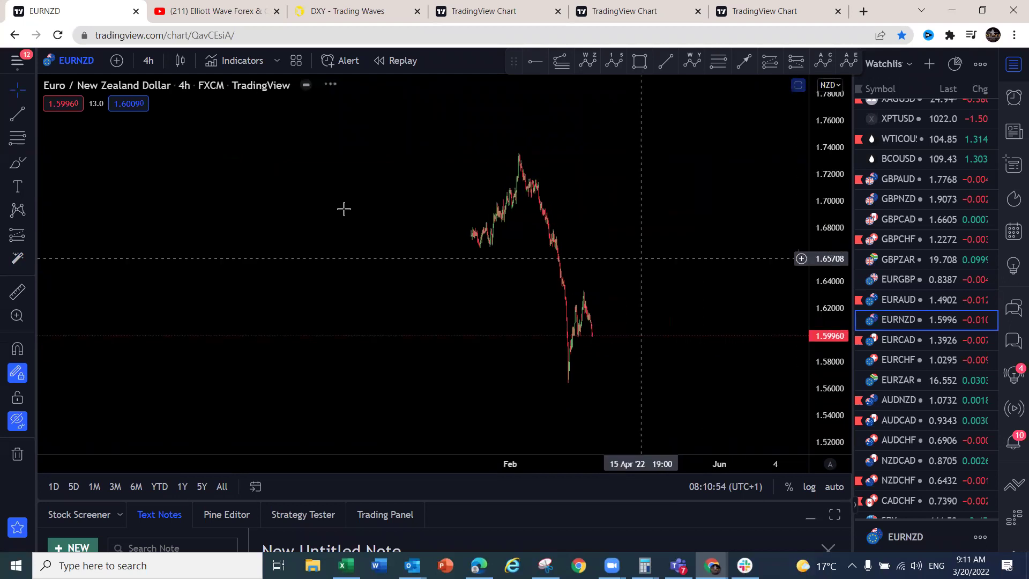
{"action": "mouse_move", "coordinate": [568, 390]}
{"action": "left_mouse_down"}
{"action": "mouse_move", "coordinate": [593, 290]}
{"action": "mouse_move", "coordinate": [596, 430]}
{"action": "left_mouse_up"}
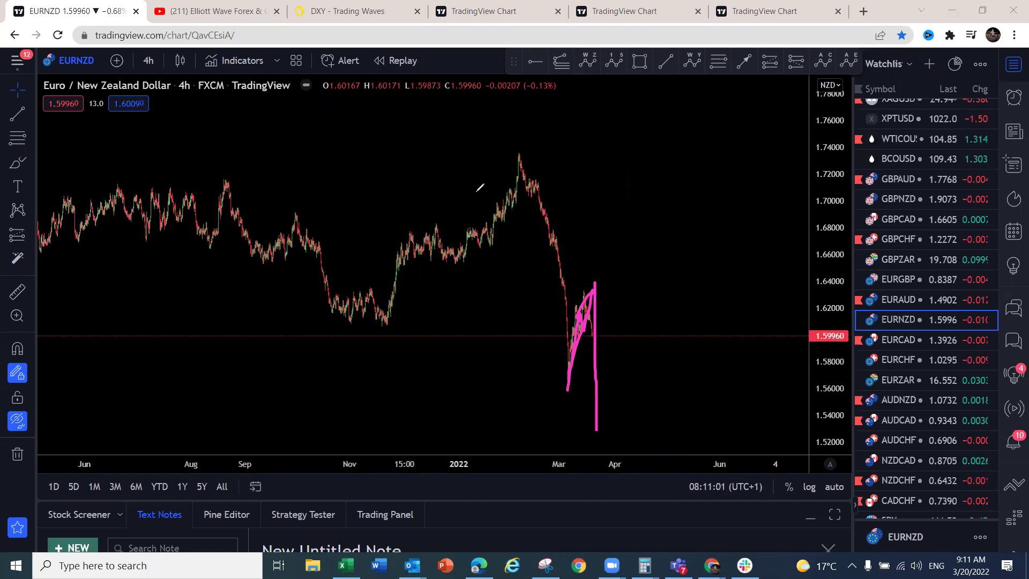
{"action": "key", "text": "Escape"}
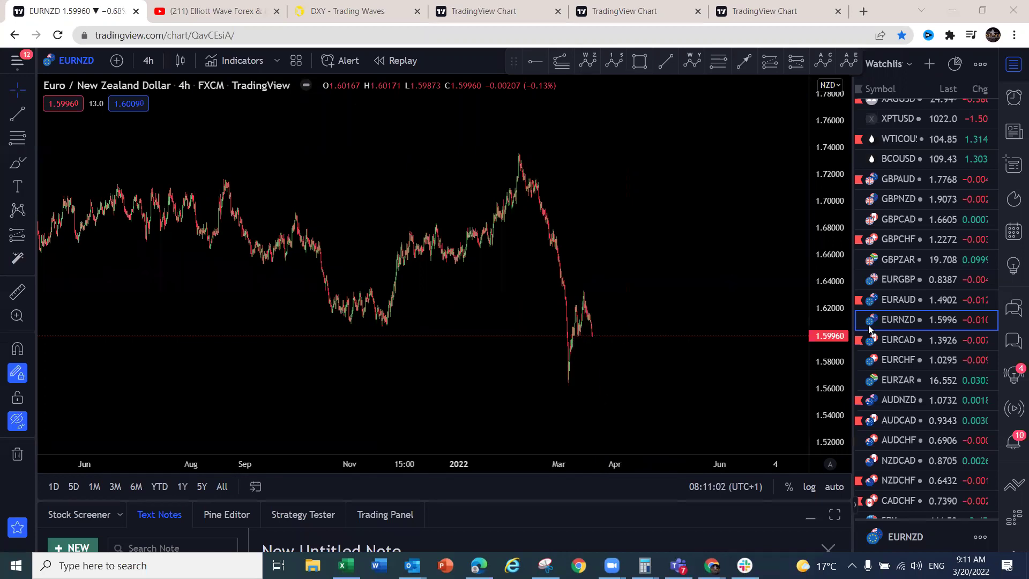
Show the 4-hour EURCAD chart and sketch a magenta rise to about 1.43 and fall to about 1.36, linked to the March low and high
{"action": "left_click", "coordinate": [897, 340]}
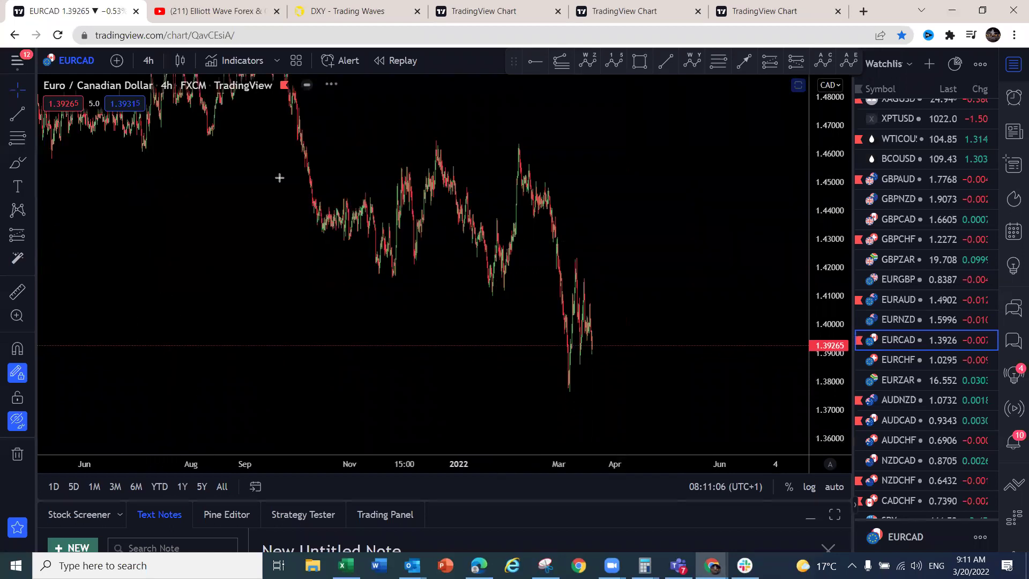
{"action": "mouse_move", "coordinate": [595, 354]}
{"action": "left_mouse_down"}
{"action": "mouse_move", "coordinate": [603, 370]}
{"action": "mouse_move", "coordinate": [616, 238]}
{"action": "mouse_move", "coordinate": [619, 391]}
{"action": "left_mouse_up"}
{"action": "left_click_drag", "start_coordinate": [627, 438], "coordinate": [624, 443]}
{"action": "left_click_drag", "start_coordinate": [567, 395], "coordinate": [612, 354]}
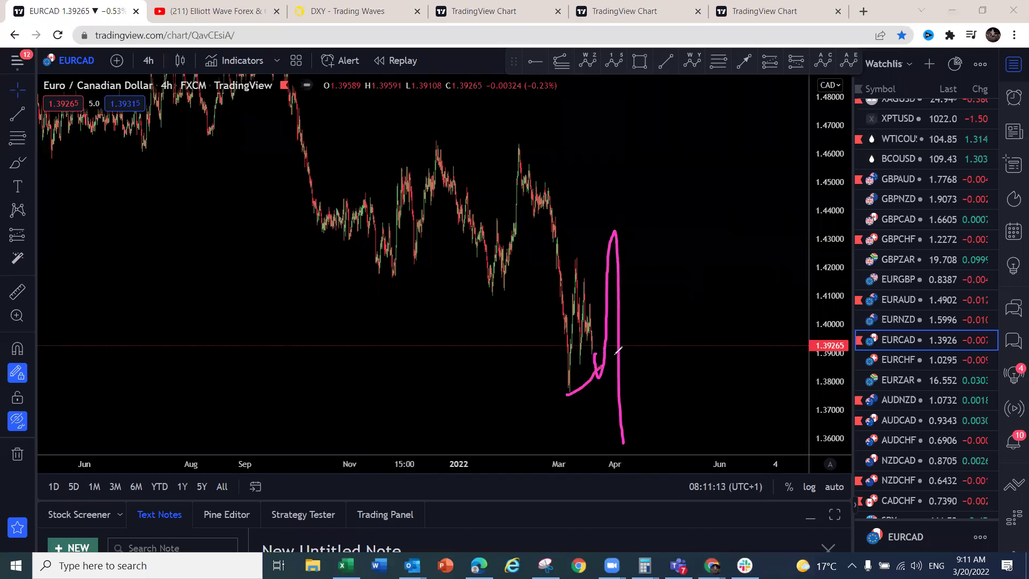
{"action": "left_click", "coordinate": [570, 264]}
{"action": "left_click_drag", "start_coordinate": [615, 221], "coordinate": [569, 264]}
Show the 4-hour EURCHF chart, sketch a magenta rebound and decline to about 1.01, outline the January–February correction, and clear the strokes
{"action": "left_click", "coordinate": [910, 355]}
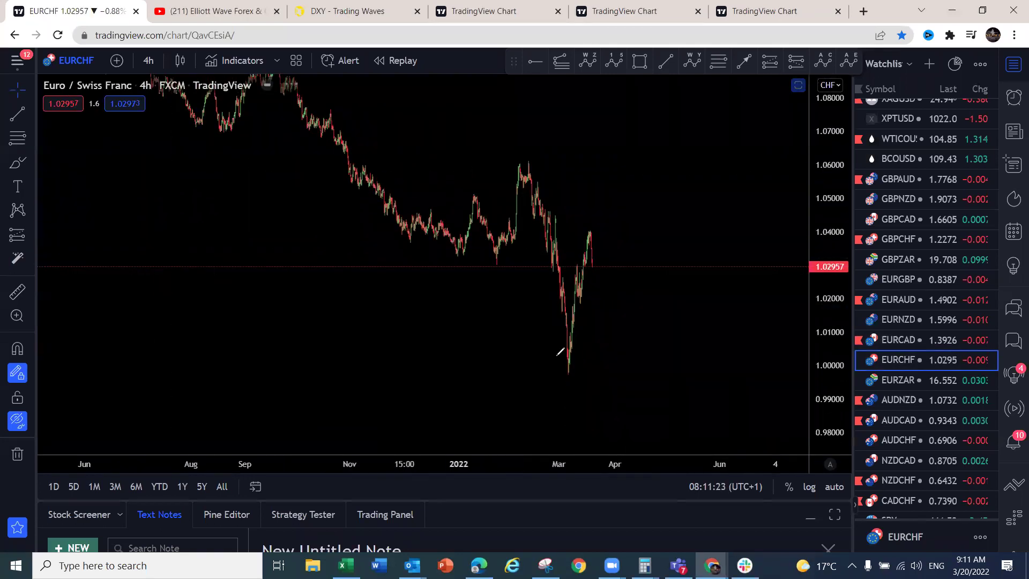
{"action": "mouse_move", "coordinate": [566, 374]}
{"action": "left_mouse_down"}
{"action": "mouse_move", "coordinate": [588, 231]}
{"action": "mouse_move", "coordinate": [605, 275]}
{"action": "mouse_move", "coordinate": [625, 244]}
{"action": "mouse_move", "coordinate": [635, 326]}
{"action": "left_mouse_up"}
{"action": "left_click_drag", "start_coordinate": [456, 260], "coordinate": [509, 261]}
{"action": "left_click_drag", "start_coordinate": [477, 193], "coordinate": [519, 167]}
{"action": "mouse_move", "coordinate": [453, 256]}
{"action": "left_mouse_down"}
{"action": "mouse_move", "coordinate": [509, 233]}
{"action": "mouse_move", "coordinate": [527, 167]}
{"action": "left_mouse_up"}
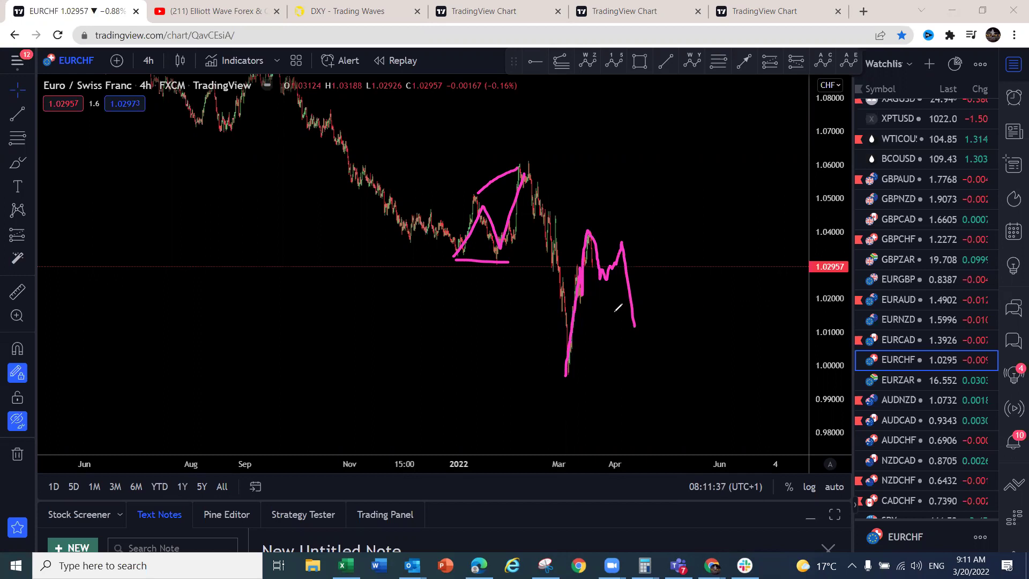
{"action": "key", "text": "Escape"}
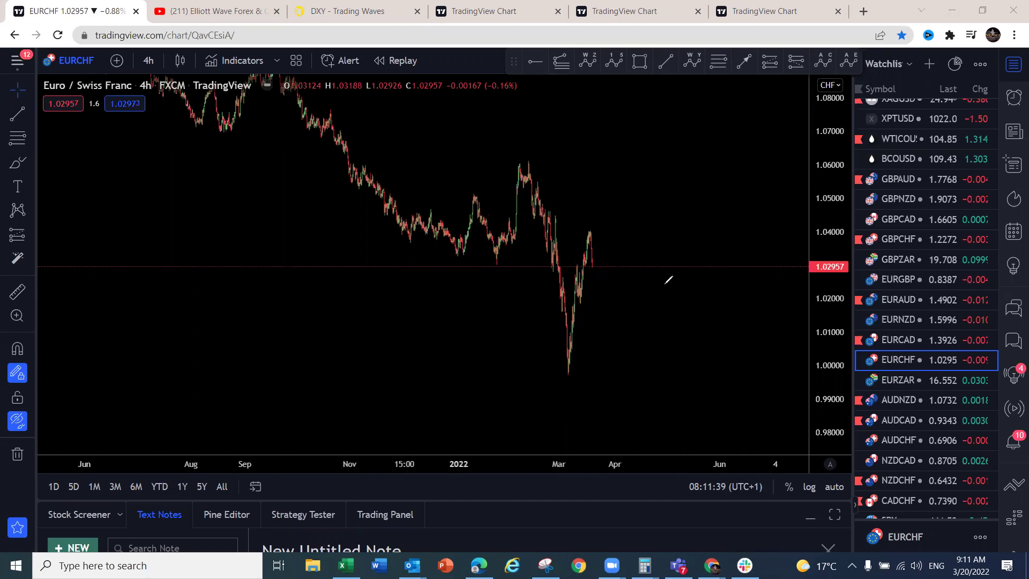
Show the 4-hour AUDNZD chart and trace the February–March zigzag in magenta, ending in a rise to about 1.09
{"action": "left_click", "coordinate": [905, 400]}
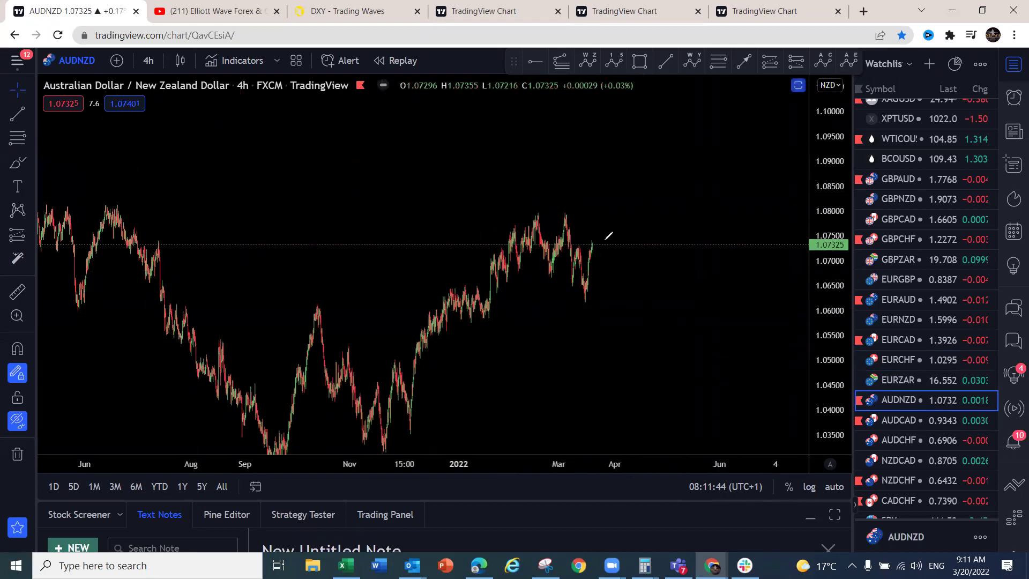
{"action": "mouse_move", "coordinate": [525, 208]}
{"action": "left_mouse_down"}
{"action": "mouse_move", "coordinate": [550, 265]}
{"action": "mouse_move", "coordinate": [568, 221]}
{"action": "mouse_move", "coordinate": [576, 272]}
{"action": "mouse_move", "coordinate": [568, 277]}
{"action": "mouse_move", "coordinate": [589, 157]}
{"action": "left_mouse_up"}
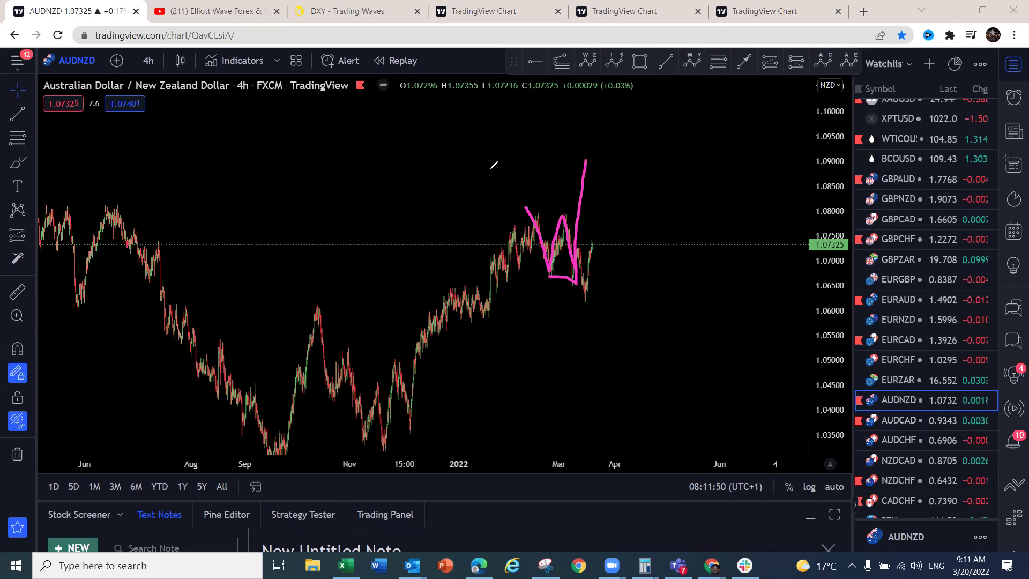
Redraw the February–March zigzag on the AUDNZD chart in magenta, adding parallel boundaries, a small pause near 1.073 and a rise to about 1.087
{"action": "key", "text": "ctrl+z"}
{"action": "mouse_move", "coordinate": [536, 211]}
{"action": "left_mouse_down"}
{"action": "mouse_move", "coordinate": [548, 236]}
{"action": "mouse_move", "coordinate": [564, 219]}
{"action": "mouse_move", "coordinate": [576, 236]}
{"action": "mouse_move", "coordinate": [585, 301]}
{"action": "left_mouse_up"}
{"action": "left_click_drag", "start_coordinate": [547, 274], "coordinate": [576, 298]}
{"action": "left_click_drag", "start_coordinate": [537, 207], "coordinate": [558, 215]}
{"action": "mouse_move", "coordinate": [587, 300]}
{"action": "left_mouse_down"}
{"action": "mouse_move", "coordinate": [594, 247]}
{"action": "mouse_move", "coordinate": [610, 239]}
{"action": "mouse_move", "coordinate": [616, 251]}
{"action": "mouse_move", "coordinate": [639, 177]}
{"action": "left_mouse_up"}
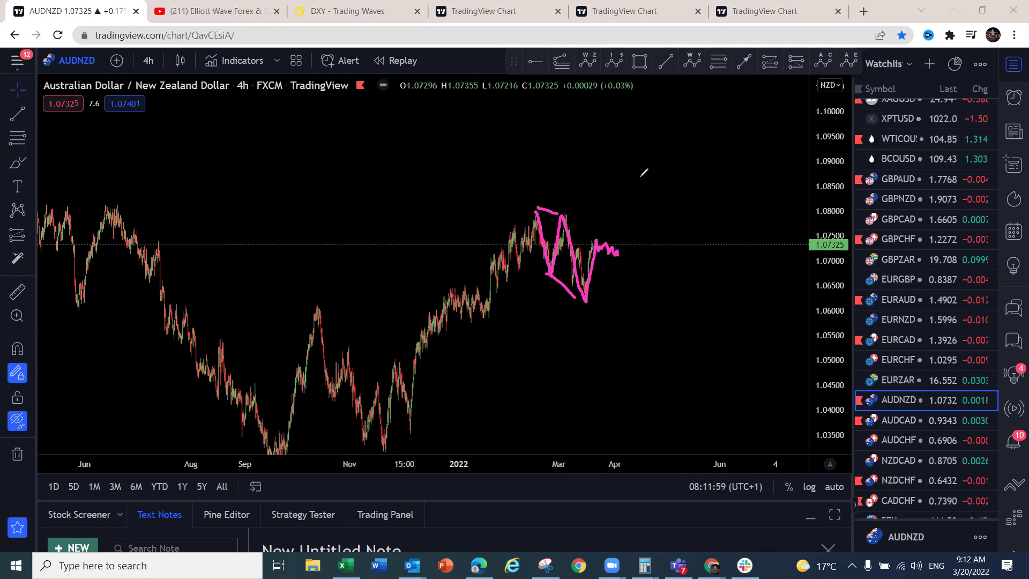
{"action": "mouse_move", "coordinate": [616, 245]}
{"action": "left_mouse_down"}
{"action": "mouse_move", "coordinate": [596, 240]}
{"action": "mouse_move", "coordinate": [619, 252]}
{"action": "left_mouse_up"}
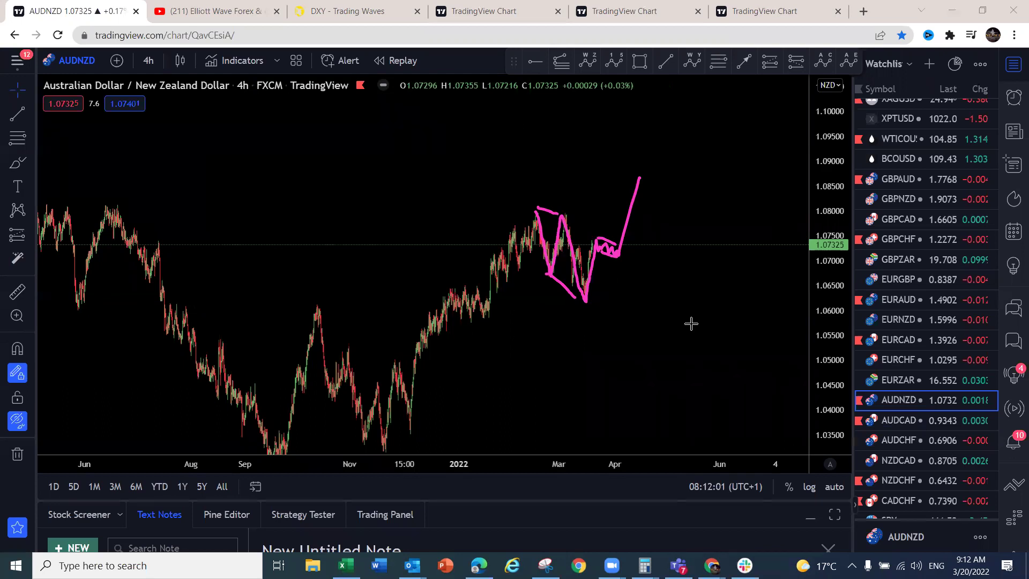
Show the 4-hour AUDCAD chart and sketch the rise from the January low, a boxed sideways correction, and a rally to about 0.957
{"action": "left_click", "coordinate": [901, 419]}
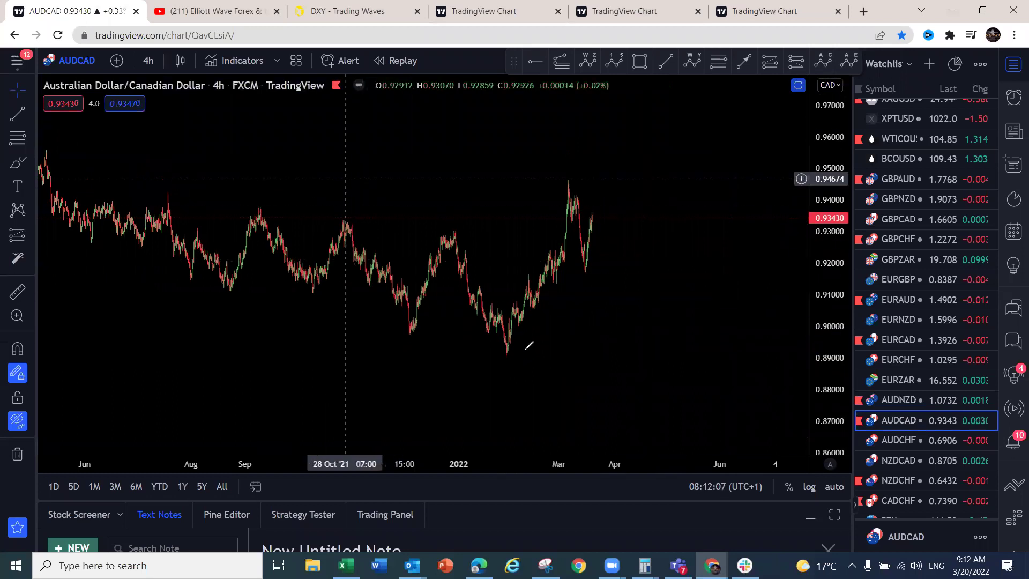
{"action": "mouse_move", "coordinate": [510, 348]}
{"action": "left_mouse_down"}
{"action": "mouse_move", "coordinate": [575, 223]}
{"action": "mouse_move", "coordinate": [585, 264]}
{"action": "mouse_move", "coordinate": [627, 162]}
{"action": "left_mouse_up"}
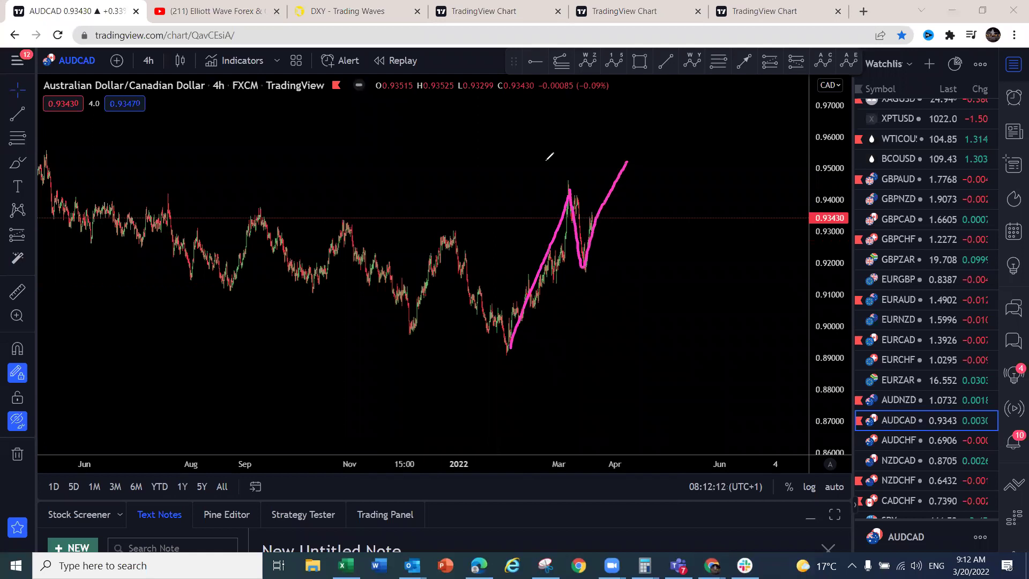
{"action": "key", "text": "ctrl+z"}
{"action": "mouse_move", "coordinate": [593, 214]}
{"action": "left_mouse_down"}
{"action": "mouse_move", "coordinate": [601, 236]}
{"action": "mouse_move", "coordinate": [613, 180]}
{"action": "mouse_move", "coordinate": [576, 249]}
{"action": "mouse_move", "coordinate": [590, 250]}
{"action": "left_mouse_up"}
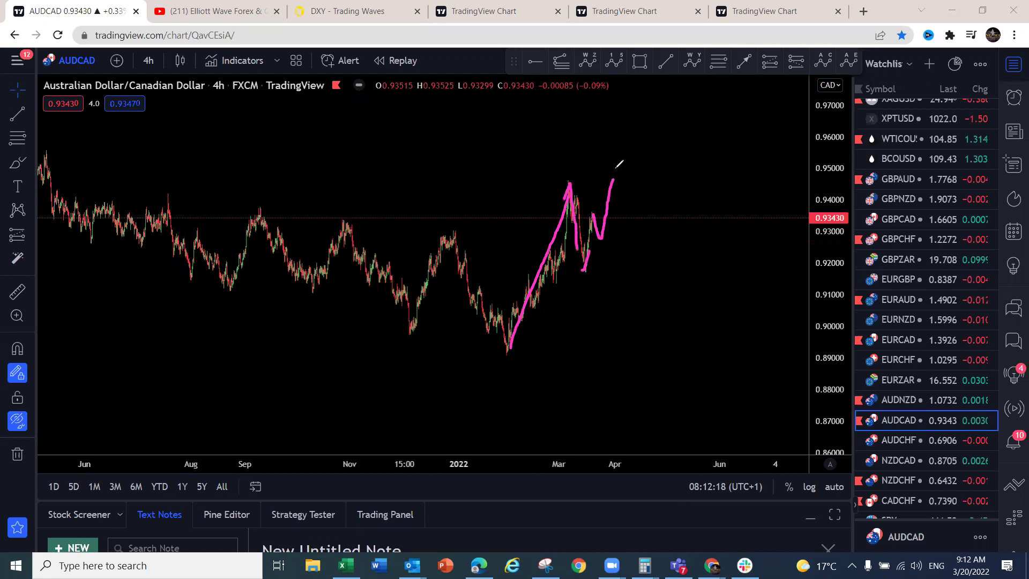
{"action": "mouse_move", "coordinate": [613, 179]}
{"action": "left_mouse_down"}
{"action": "mouse_move", "coordinate": [624, 271]}
{"action": "mouse_move", "coordinate": [583, 271]}
{"action": "left_mouse_up"}
{"action": "left_click_drag", "start_coordinate": [570, 182], "coordinate": [614, 181]}
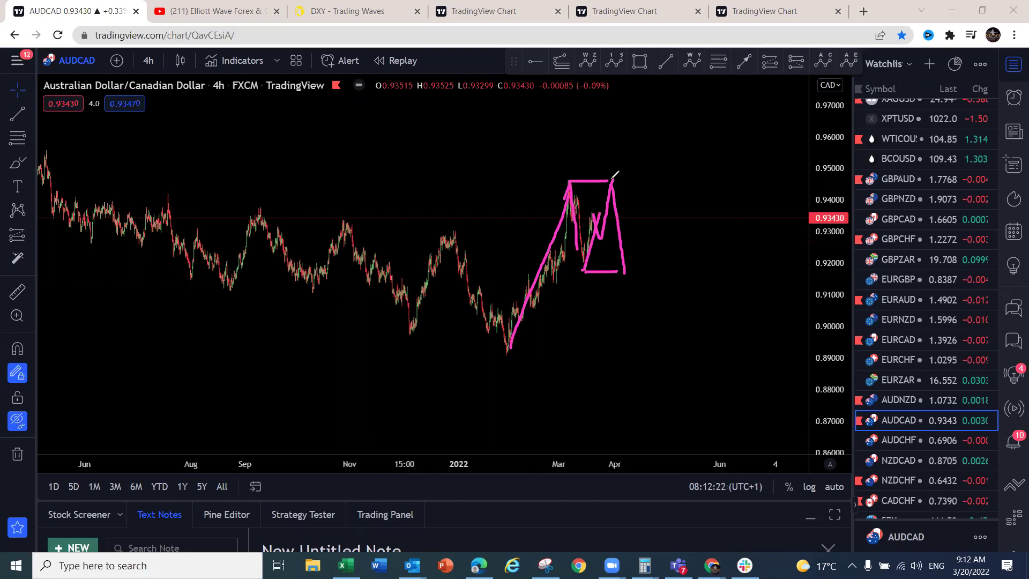
{"action": "left_click_drag", "start_coordinate": [623, 276], "coordinate": [668, 144]}
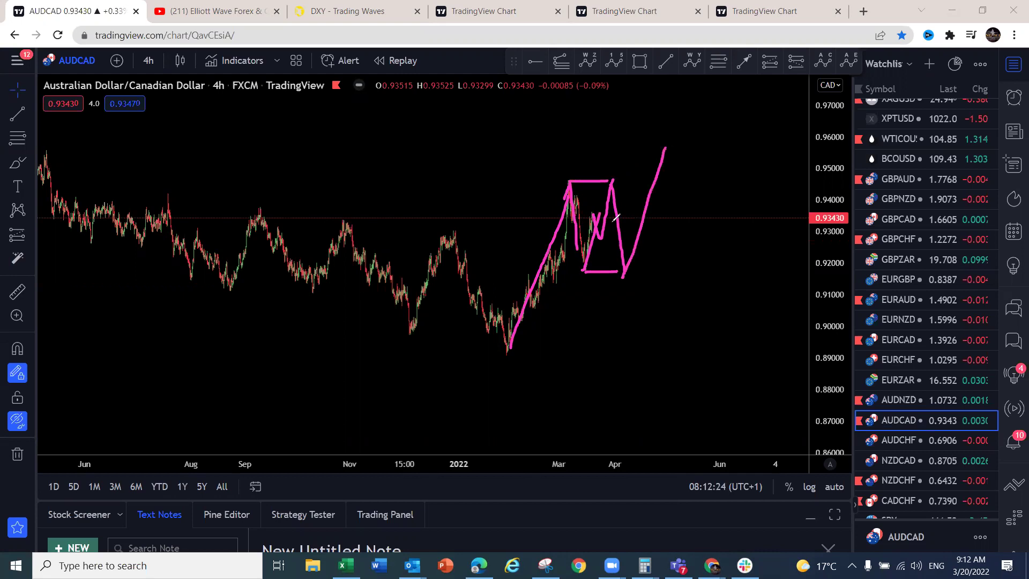
Label the three sketched AUDCAD swings a, b and c in magenta, and clear the strokes
{"action": "left_click_drag", "start_coordinate": [547, 162], "coordinate": [566, 160]}
{"action": "mouse_move", "coordinate": [624, 281]}
{"action": "left_mouse_down"}
{"action": "mouse_move", "coordinate": [637, 291]}
{"action": "mouse_move", "coordinate": [628, 298]}
{"action": "left_mouse_up"}
{"action": "left_click_drag", "start_coordinate": [676, 124], "coordinate": [678, 140]}
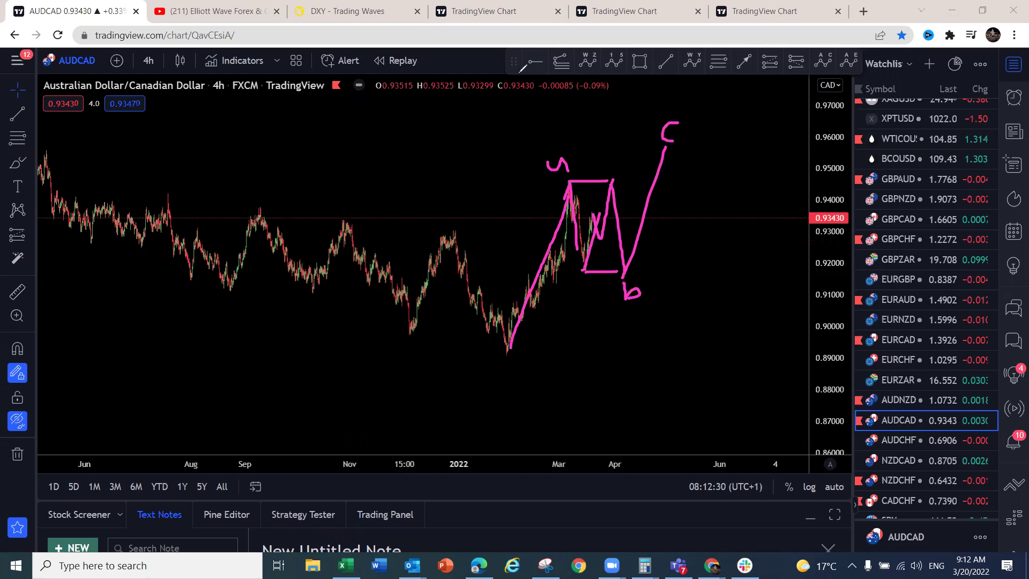
{"action": "key", "text": "Escape"}
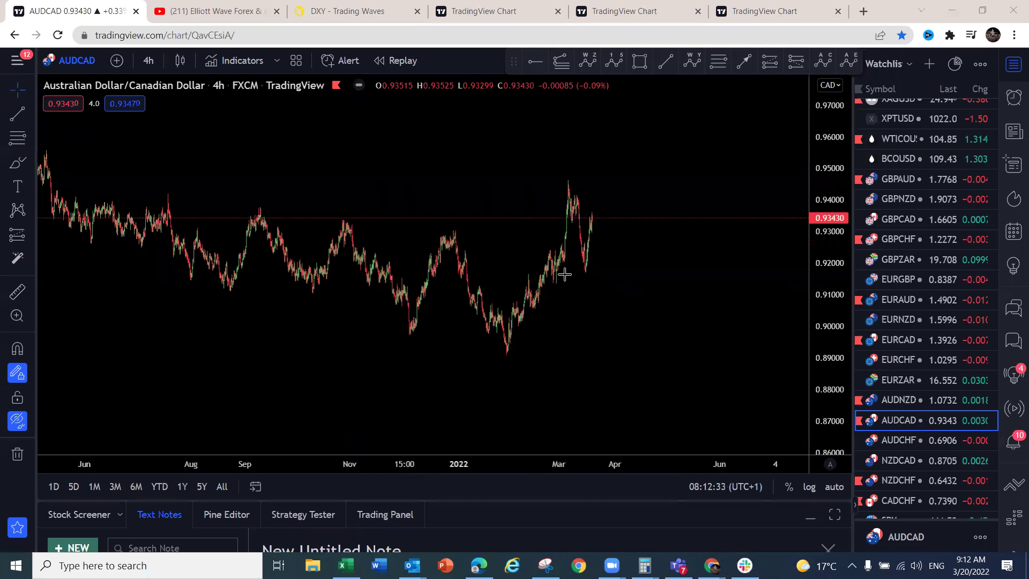
Show the 4-hour AUDCHF chart, switch to Slack, and open the AUDCHF before-chart preview in the beforeandafter channel
{"action": "left_click", "coordinate": [903, 439]}
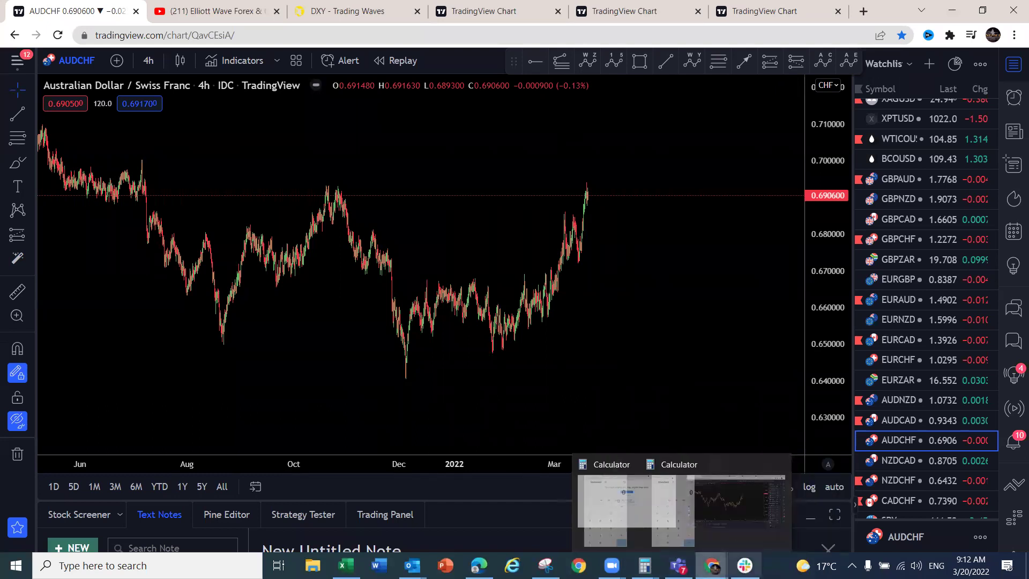
{"action": "left_click", "coordinate": [744, 566]}
{"action": "scroll", "coordinate": [555, 263], "scroll_direction": "down", "scroll_amount": 8}
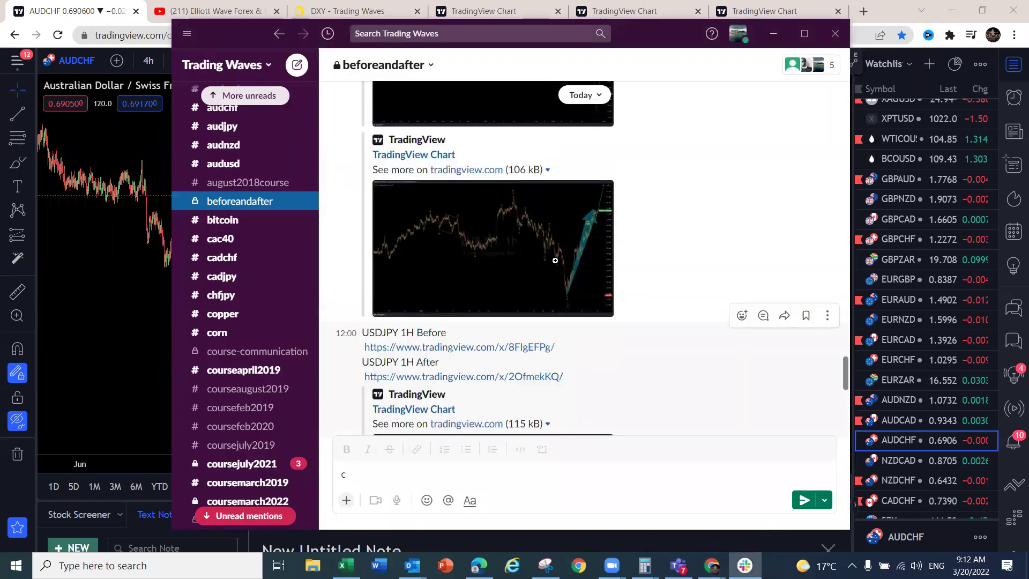
{"action": "scroll", "coordinate": [555, 261], "scroll_direction": "up", "scroll_amount": 10}
{"action": "scroll", "coordinate": [556, 263], "scroll_direction": "down", "scroll_amount": 6}
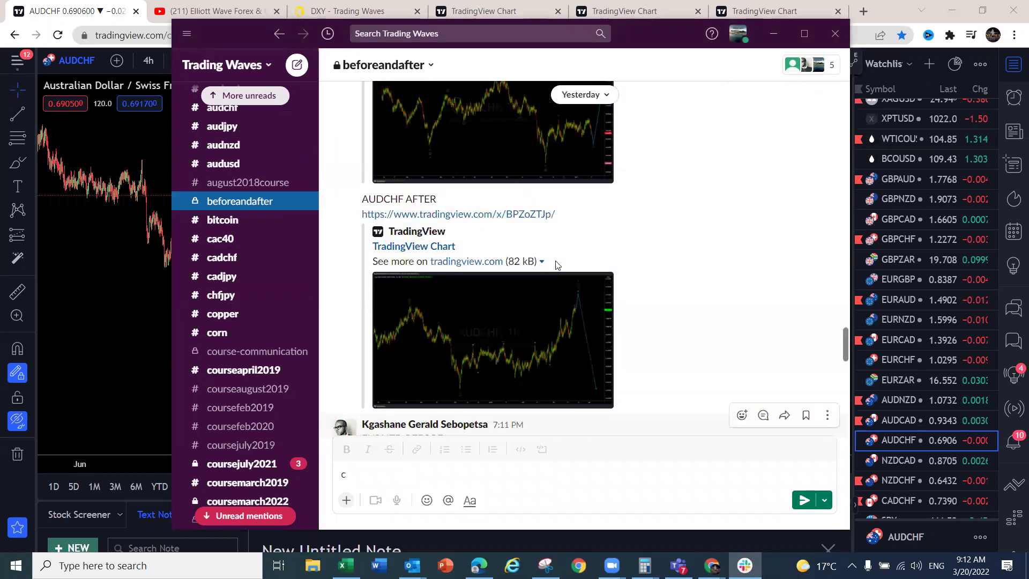
{"action": "left_click", "coordinate": [579, 176]}
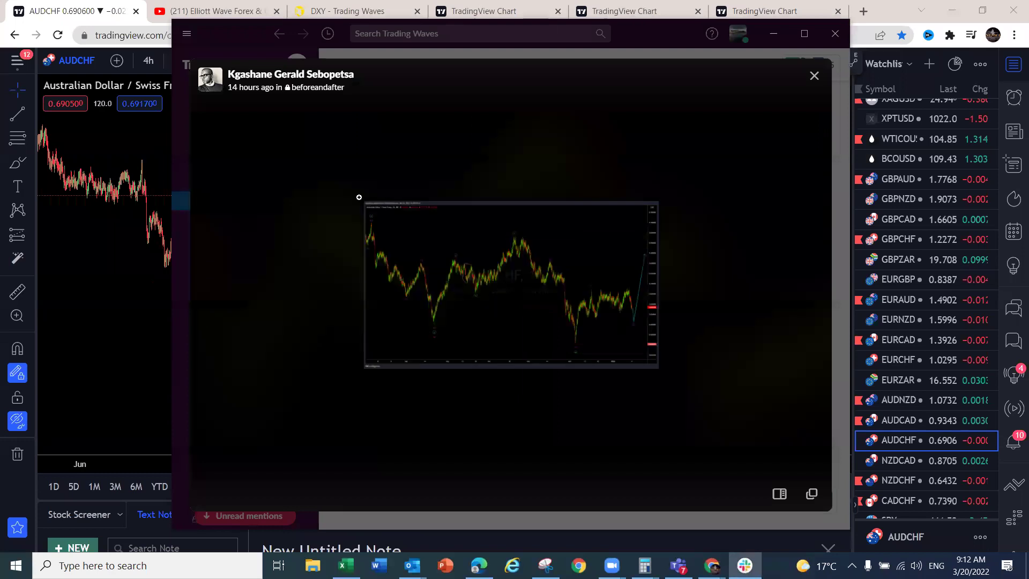
Mark the final sideways range and a steep rise on the AUDCHF preview, maximize the Slack window, and close the preview
{"action": "mouse_move", "coordinate": [586, 293]}
{"action": "left_mouse_down"}
{"action": "mouse_move", "coordinate": [634, 292]}
{"action": "mouse_move", "coordinate": [590, 322]}
{"action": "left_mouse_up"}
{"action": "mouse_move", "coordinate": [634, 290]}
{"action": "left_mouse_down"}
{"action": "mouse_move", "coordinate": [630, 319]}
{"action": "mouse_move", "coordinate": [650, 208]}
{"action": "left_mouse_up"}
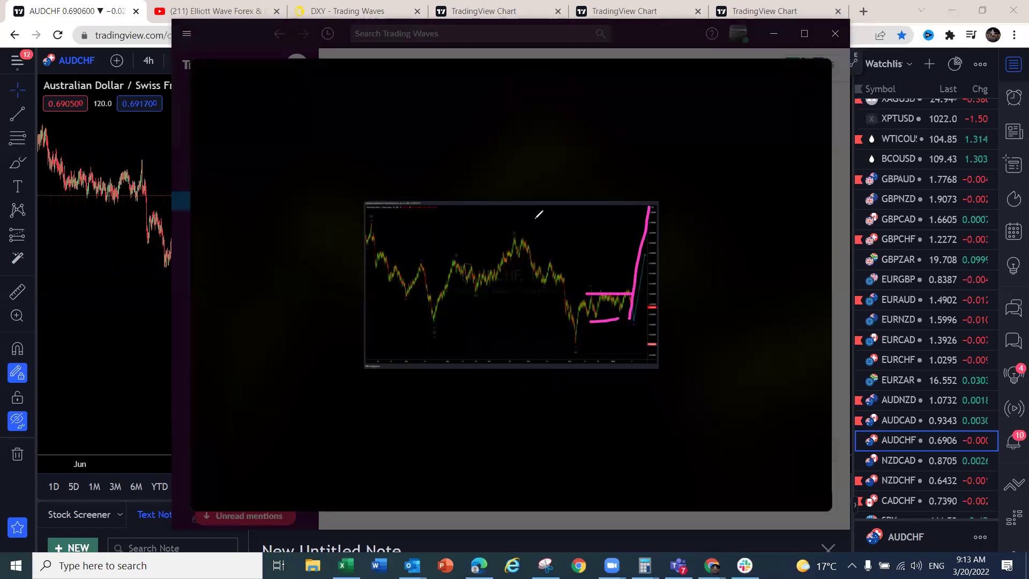
{"action": "left_click", "coordinate": [804, 33]}
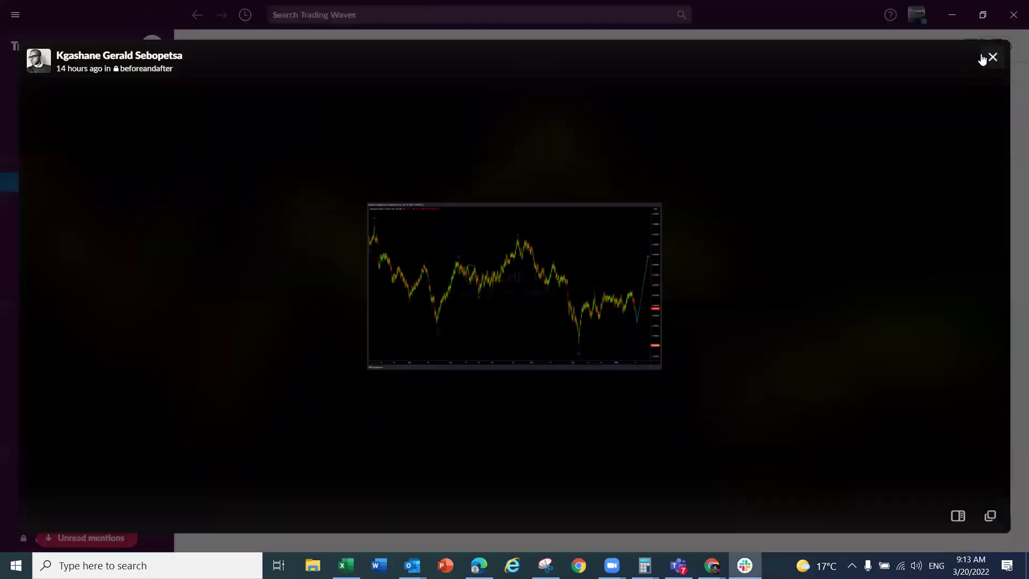
{"action": "key", "text": "Escape"}
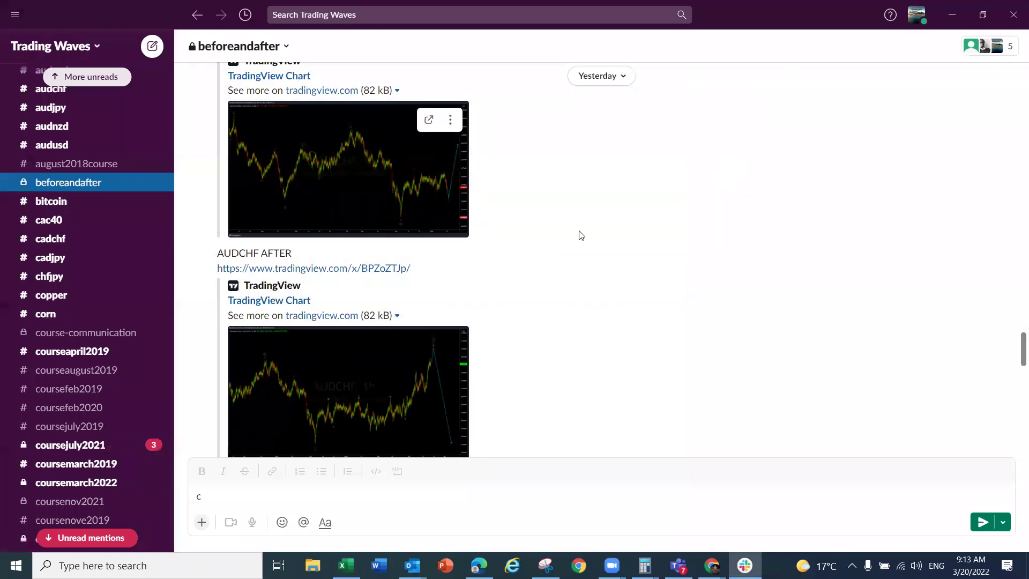
Open the AUDCHF AFTER chart link and mark the December–January range with two horizontal lines and a curved rise to about 0.702
{"action": "left_click", "coordinate": [311, 268]}
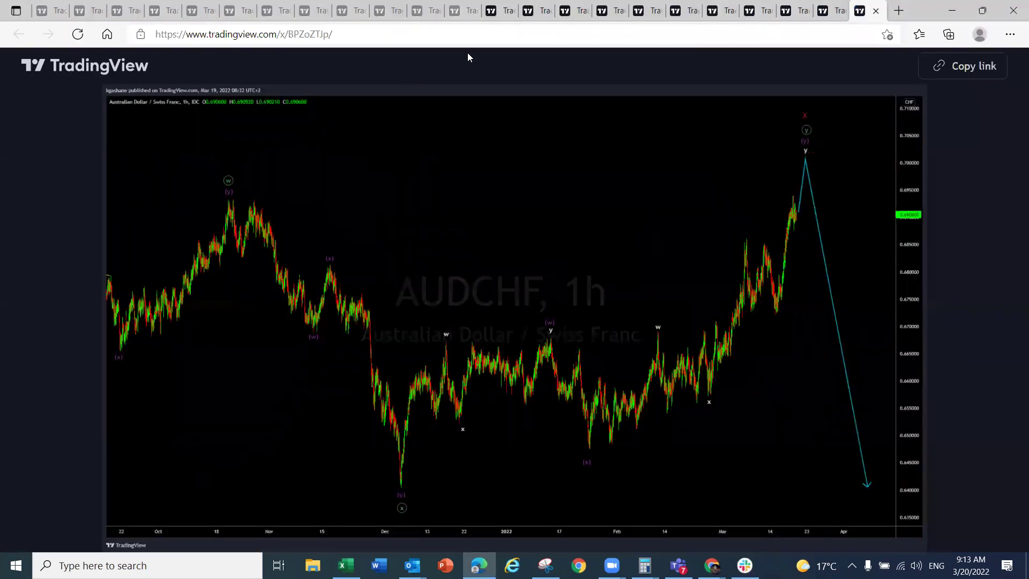
{"action": "left_click_drag", "start_coordinate": [448, 335], "coordinate": [575, 334]}
{"action": "mouse_move", "coordinate": [454, 431]}
{"action": "left_mouse_down"}
{"action": "mouse_move", "coordinate": [591, 431]}
{"action": "mouse_move", "coordinate": [656, 371]}
{"action": "mouse_move", "coordinate": [763, 168]}
{"action": "left_mouse_up"}
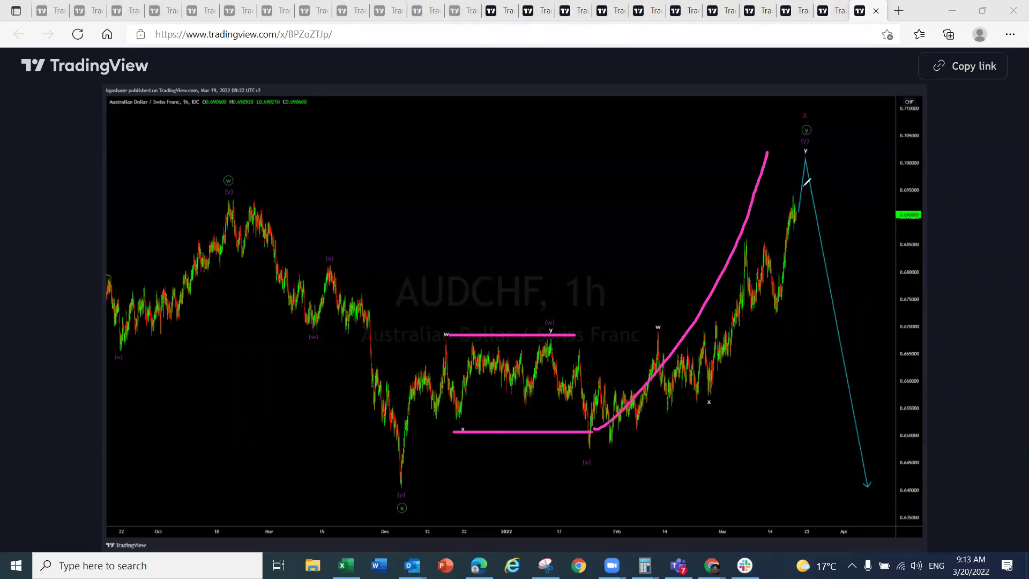
{"action": "key", "text": "ctrl+shift+Tab"}
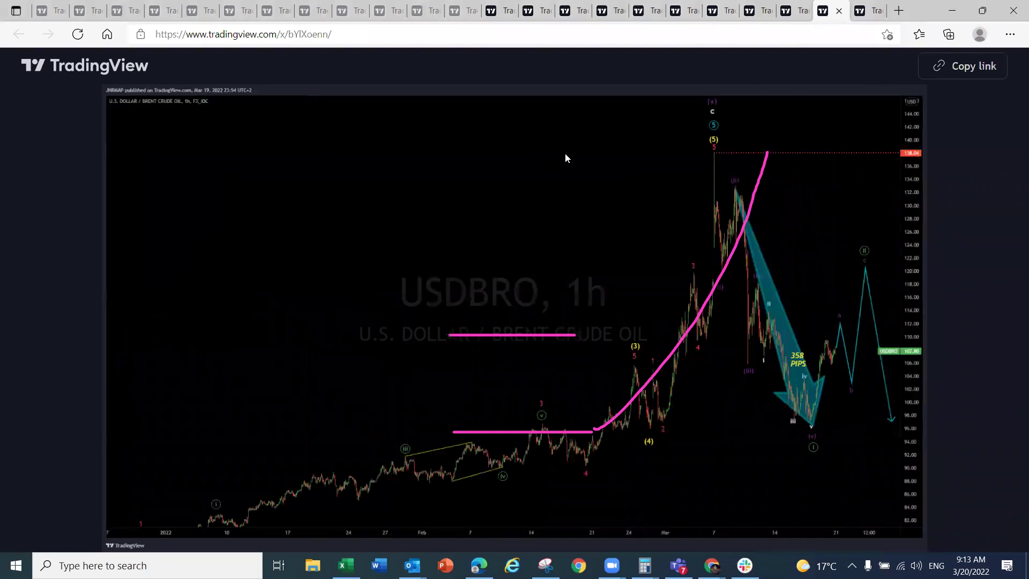
{"action": "left_click", "coordinate": [868, 12]}
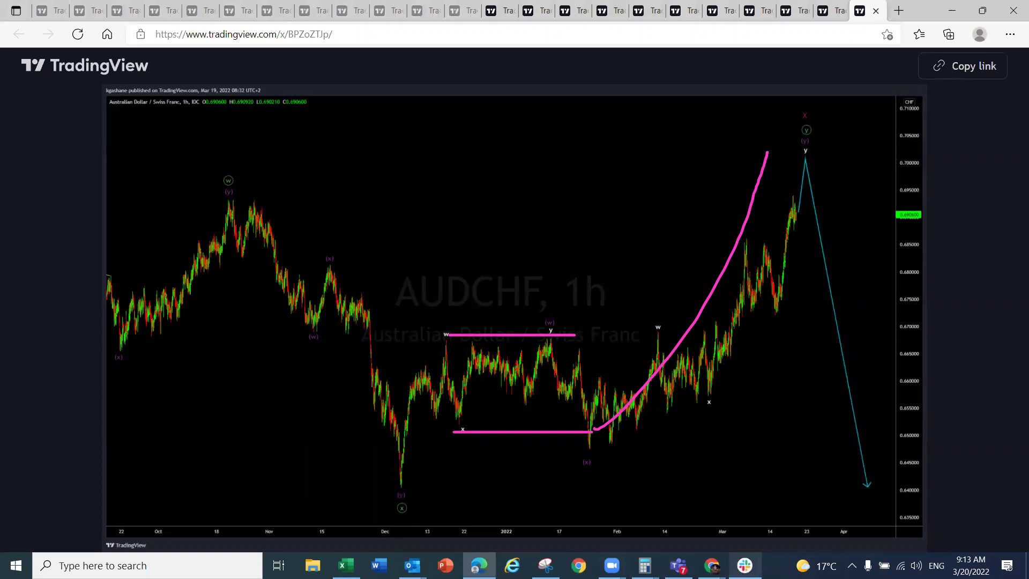
Open the earlier AUDCHF chart link from Slack, clear the magenta strokes, and compare its forecast with the AFTER chart
{"action": "left_click", "coordinate": [744, 565]}
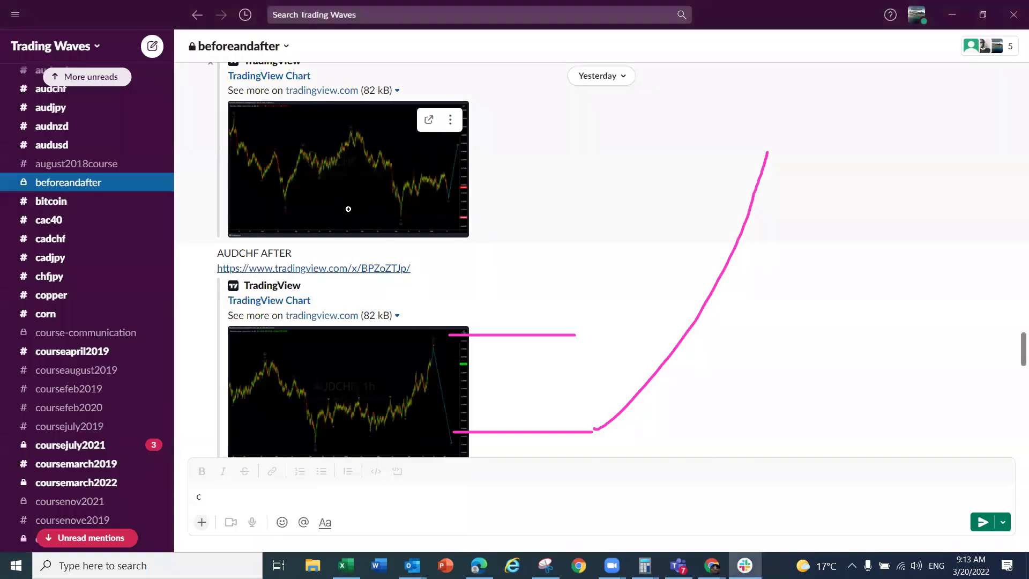
{"action": "left_click", "coordinate": [296, 76]}
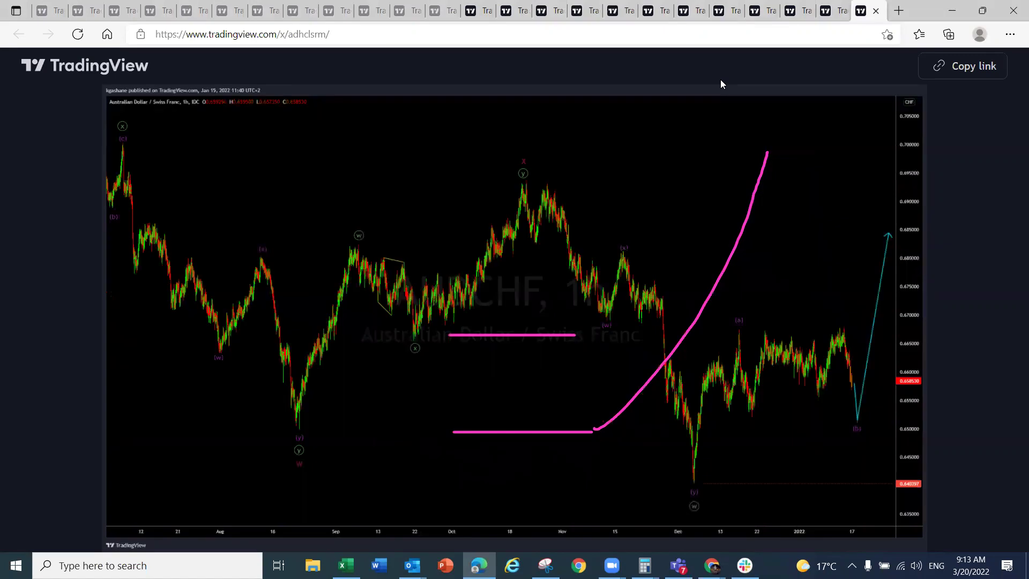
{"action": "key", "text": "e"}
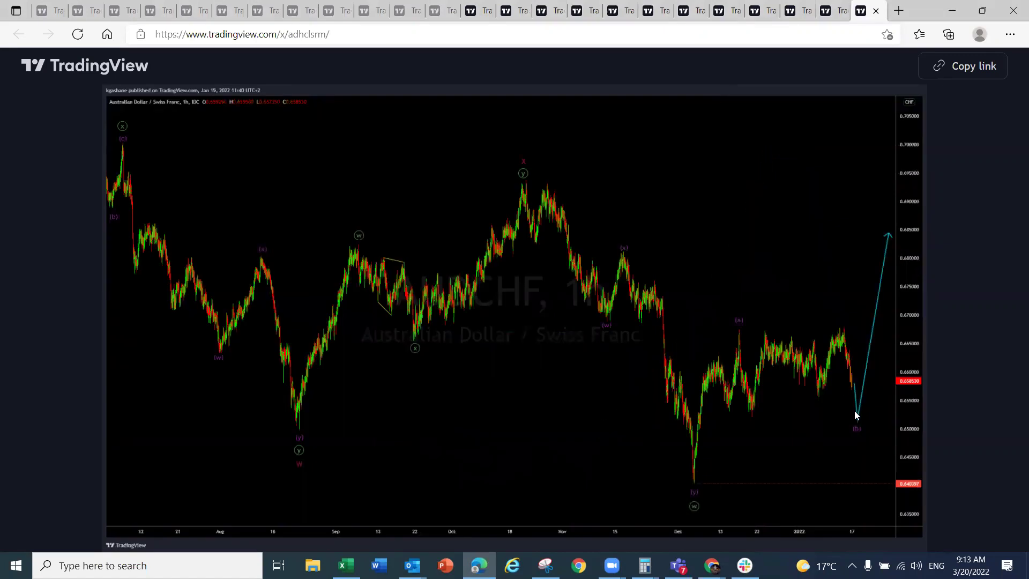
{"action": "left_click", "coordinate": [834, 12]}
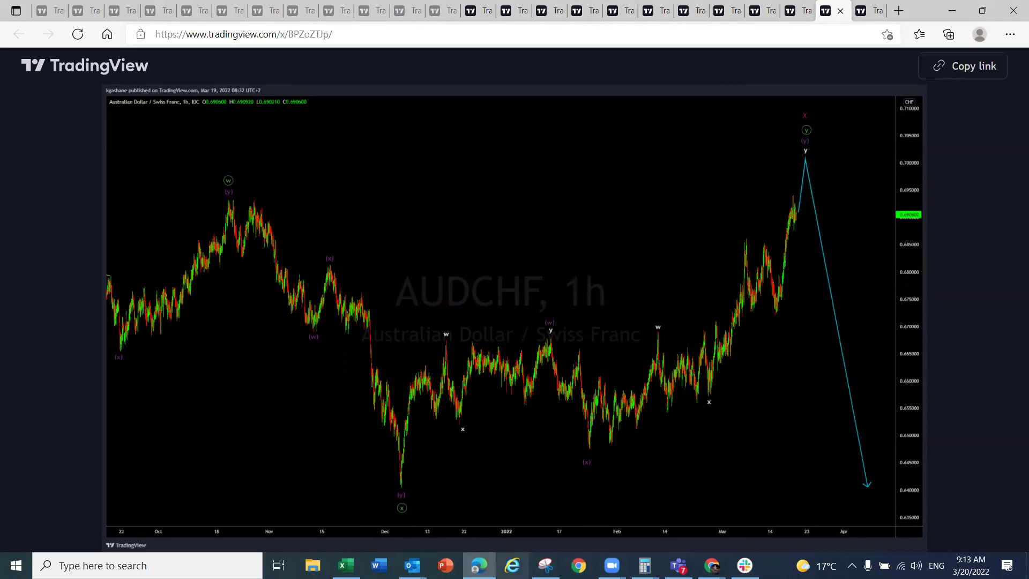
Return to the 4-hour AUDCHF chart in Chrome and trace the March consolidation and a rise to about 0.698 in magenta
{"action": "left_click", "coordinate": [711, 565]}
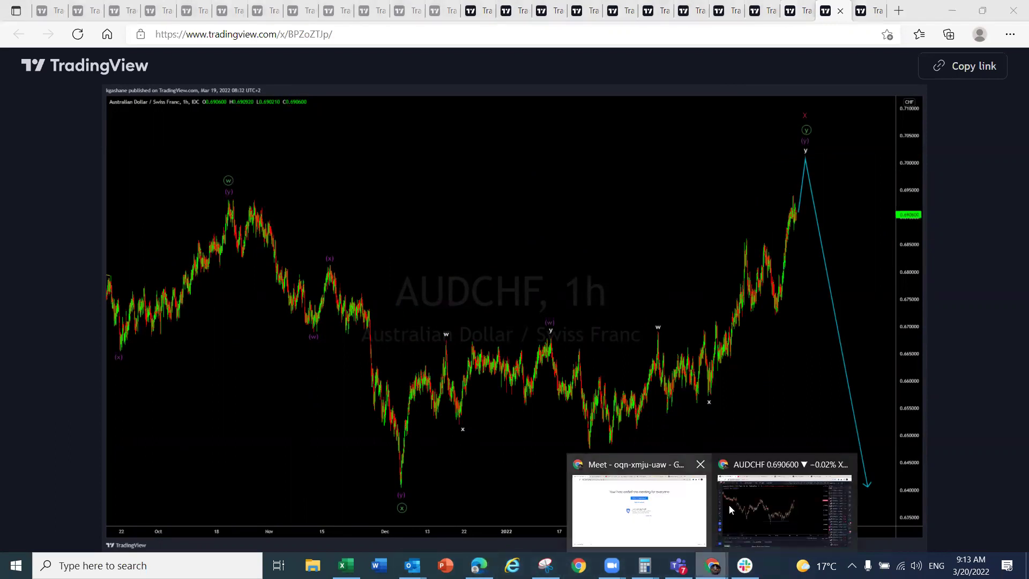
{"action": "left_click", "coordinate": [730, 505]}
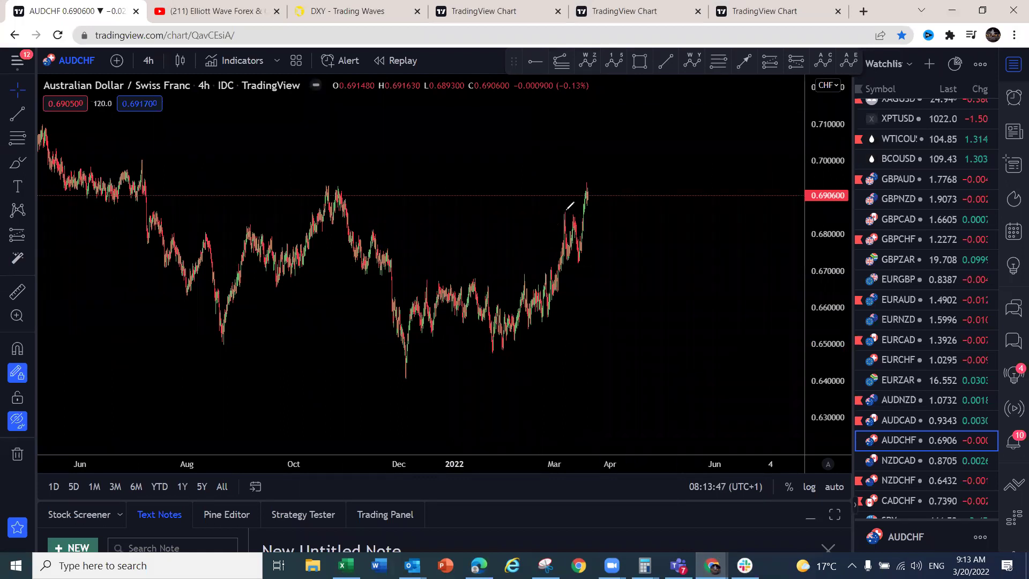
{"action": "mouse_move", "coordinate": [577, 219]}
{"action": "left_mouse_down"}
{"action": "mouse_move", "coordinate": [568, 230]}
{"action": "mouse_move", "coordinate": [578, 261]}
{"action": "mouse_move", "coordinate": [594, 171]}
{"action": "left_mouse_up"}
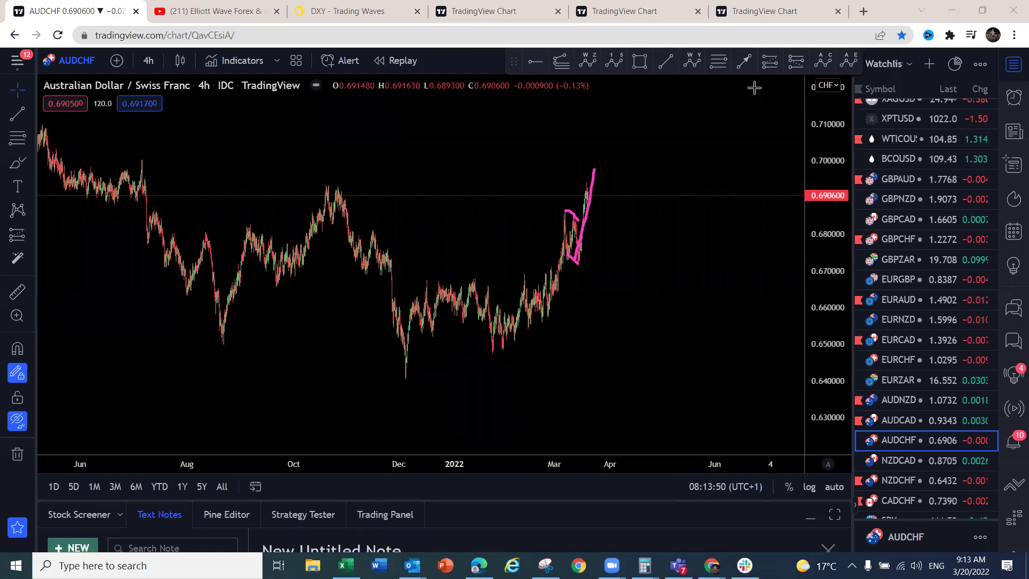
Show the 4-hour NZDCAD chart and sketch a magenta zigzag between falling boundaries down to about 0.857, ending in a rise to about 0.885
{"action": "left_click", "coordinate": [916, 467]}
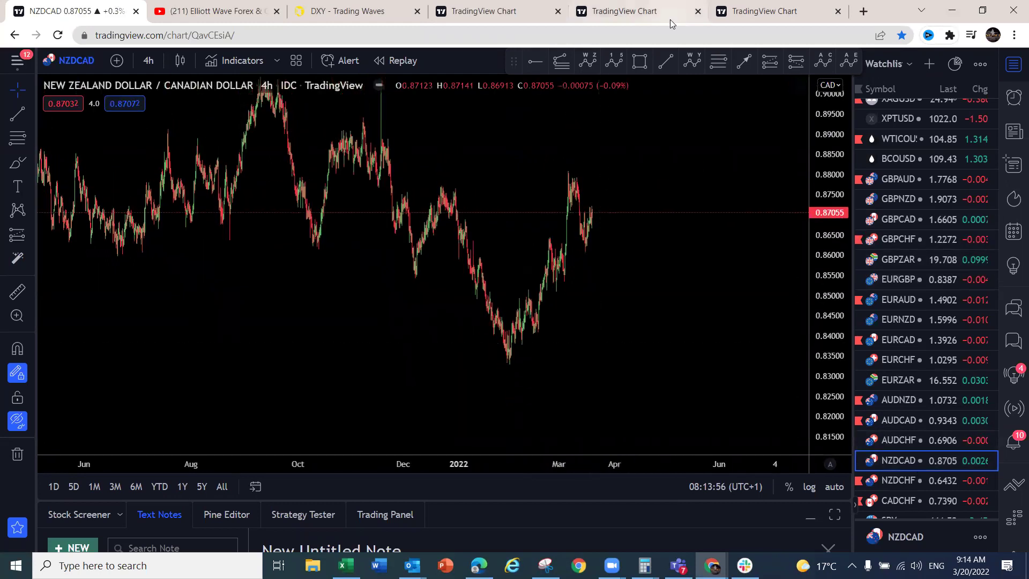
{"action": "left_click_drag", "start_coordinate": [591, 241], "coordinate": [615, 144]}
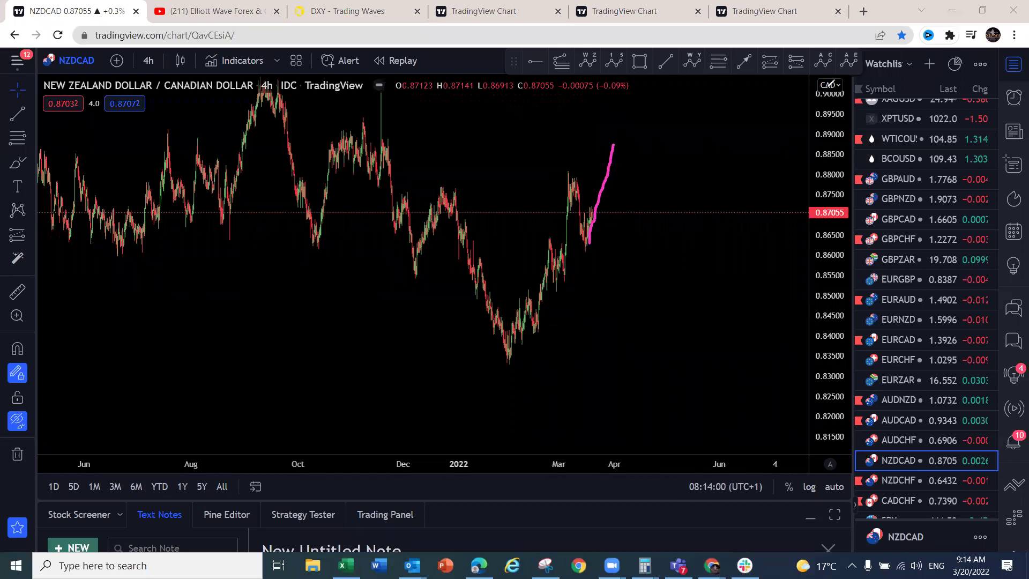
{"action": "key", "text": "ctrl+z"}
{"action": "mouse_move", "coordinate": [560, 172]}
{"action": "left_mouse_down"}
{"action": "mouse_move", "coordinate": [594, 207]}
{"action": "mouse_move", "coordinate": [595, 192]}
{"action": "mouse_move", "coordinate": [610, 265]}
{"action": "mouse_move", "coordinate": [625, 155]}
{"action": "mouse_move", "coordinate": [605, 192]}
{"action": "left_mouse_up"}
{"action": "left_click_drag", "start_coordinate": [579, 231], "coordinate": [599, 264]}
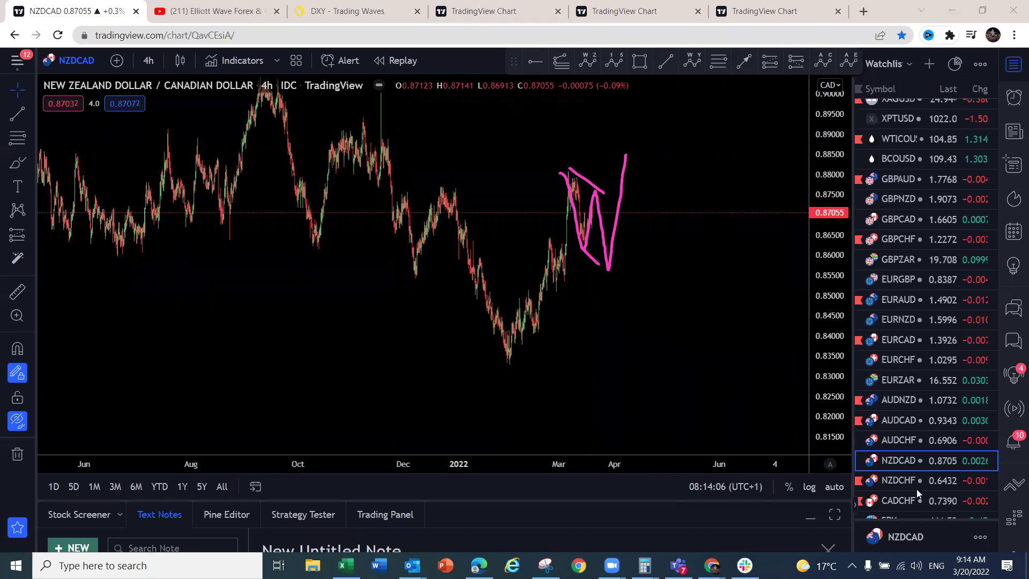
Show the 4-hour NZDCHF chart and sketch a magenta three-part decline to about 0.627 followed by a rise to about 0.647
{"action": "left_click", "coordinate": [904, 480]}
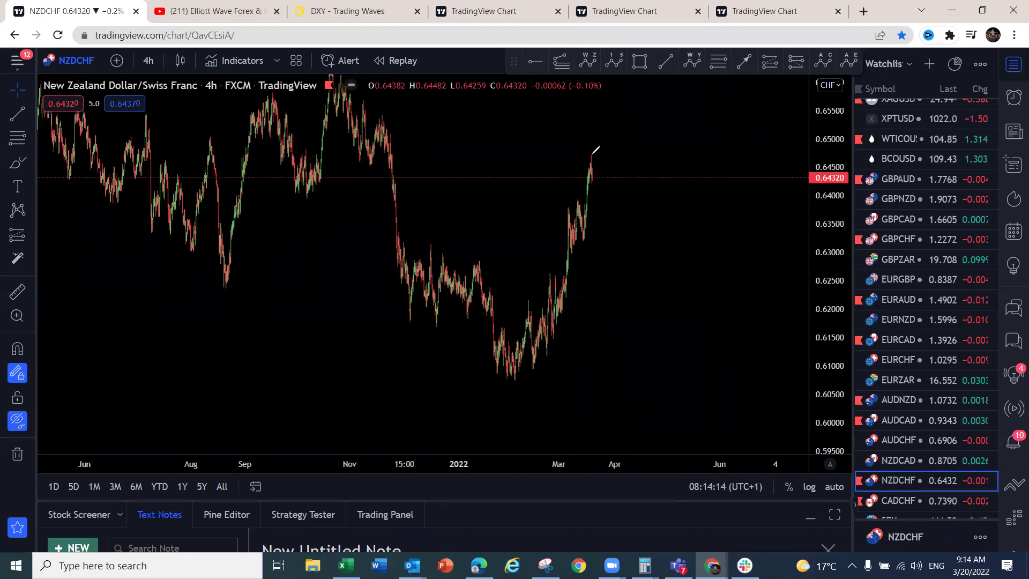
{"action": "mouse_move", "coordinate": [591, 155]}
{"action": "left_mouse_down"}
{"action": "mouse_move", "coordinate": [615, 180]}
{"action": "mouse_move", "coordinate": [621, 245]}
{"action": "mouse_move", "coordinate": [651, 154]}
{"action": "left_mouse_up"}
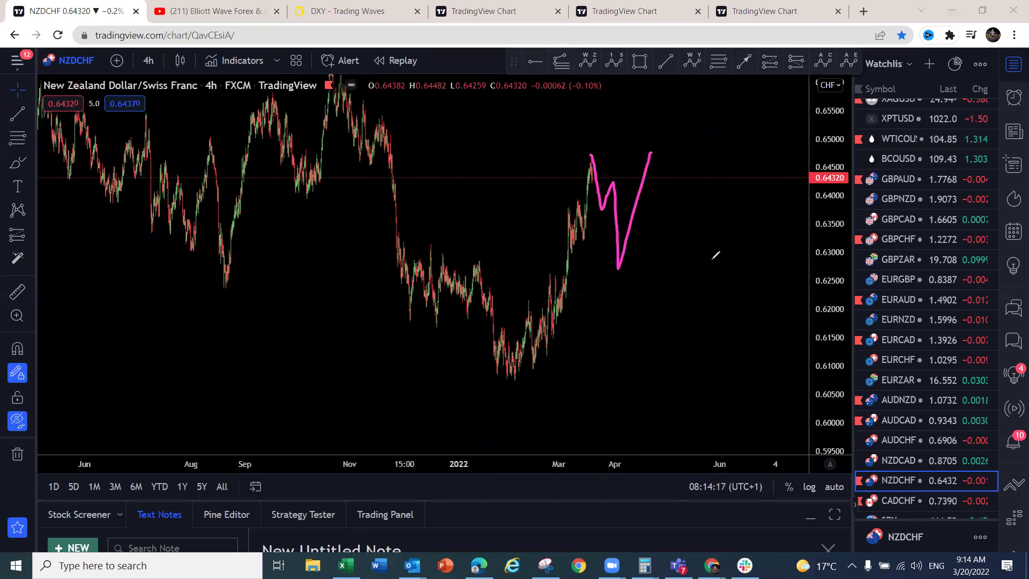
Show the 4-hour CADCHF chart, sketch a path from the December low ending near 0.711, and clear it
{"action": "left_click", "coordinate": [904, 501]}
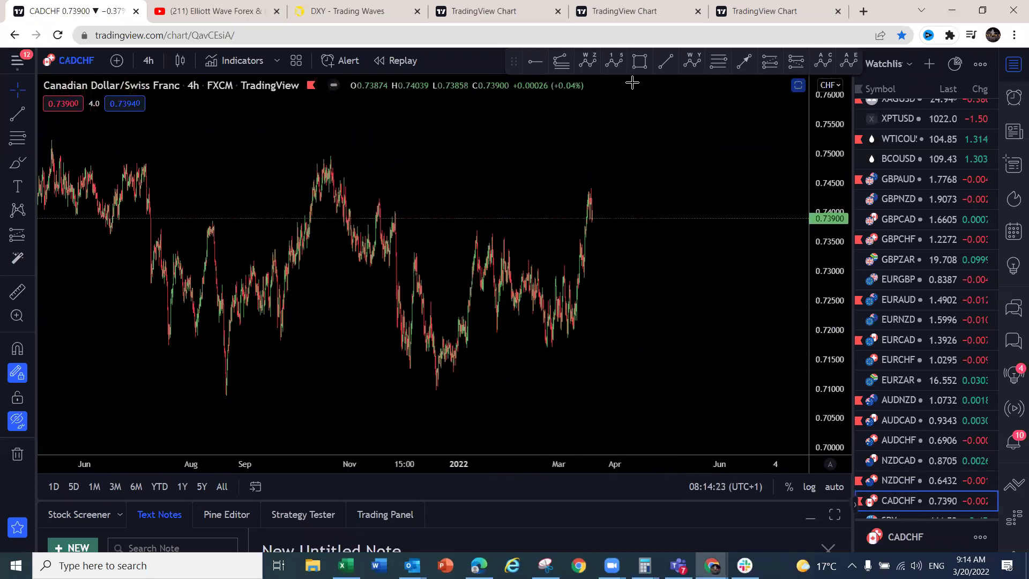
{"action": "mouse_move", "coordinate": [434, 384]}
{"action": "left_mouse_down"}
{"action": "mouse_move", "coordinate": [493, 236]}
{"action": "mouse_move", "coordinate": [552, 334]}
{"action": "mouse_move", "coordinate": [591, 190]}
{"action": "mouse_move", "coordinate": [596, 274]}
{"action": "mouse_move", "coordinate": [601, 267]}
{"action": "mouse_move", "coordinate": [622, 384]}
{"action": "left_mouse_up"}
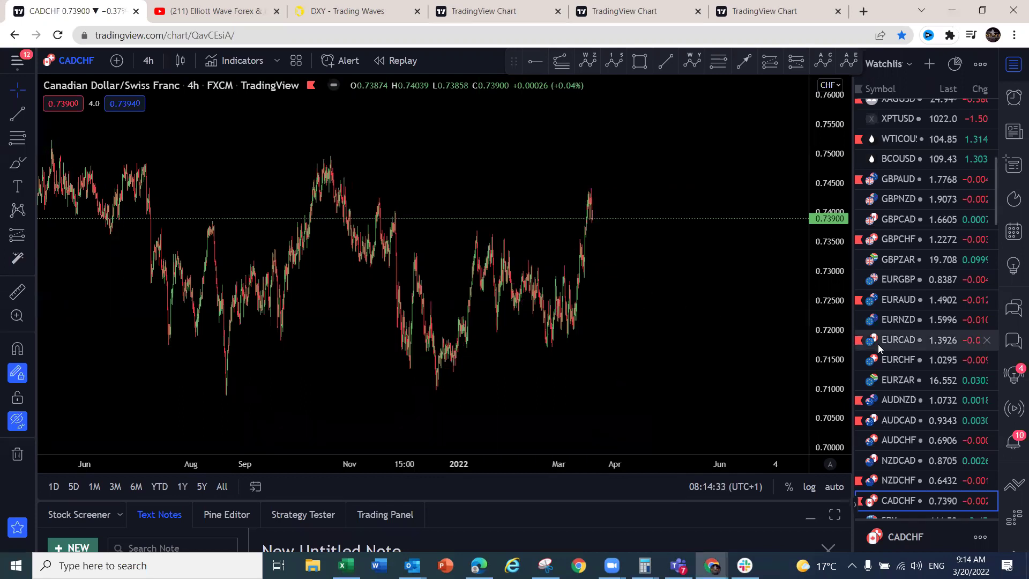
{"action": "scroll", "coordinate": [877, 344], "scroll_direction": "down", "scroll_amount": 5}
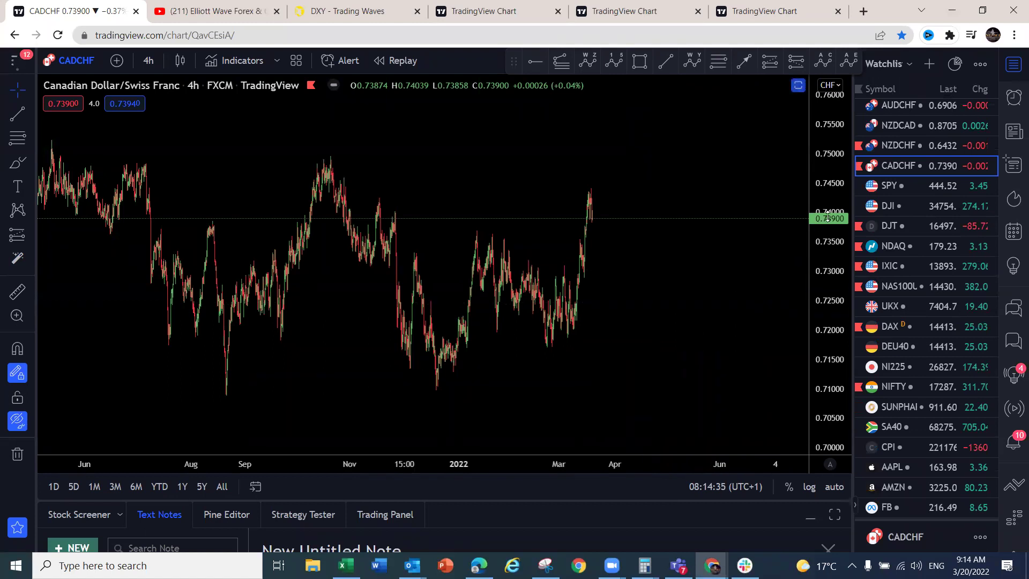
Show the 4-hour SPY chart and sketch a magenta decline to about 412, with a yellow path through about 462 and 389 to above 540
{"action": "left_click", "coordinate": [885, 187]}
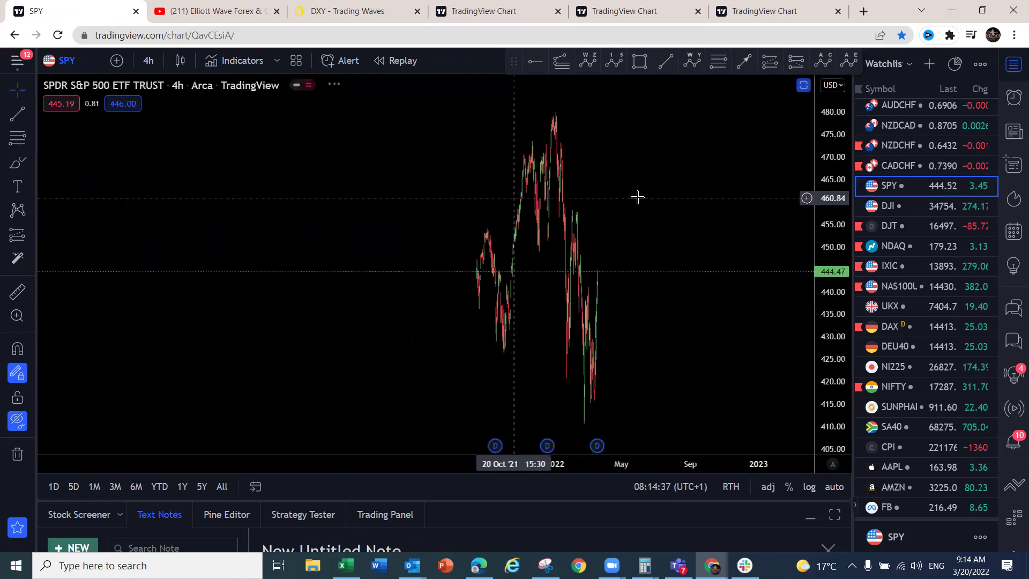
{"action": "left_click_drag", "start_coordinate": [822, 123], "coordinate": [809, 362]}
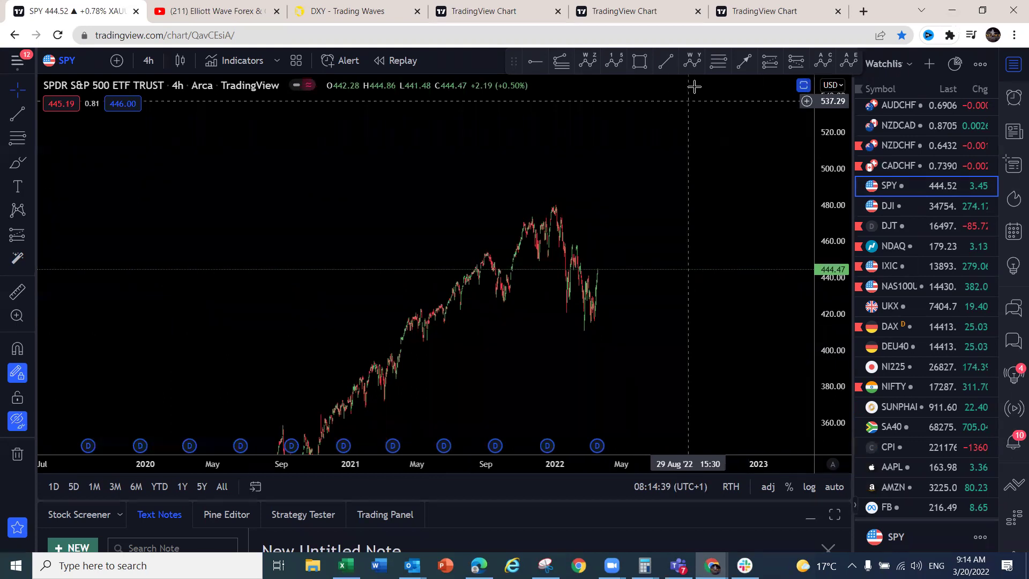
{"action": "mouse_move", "coordinate": [519, 224]}
{"action": "left_mouse_down"}
{"action": "mouse_move", "coordinate": [561, 202]}
{"action": "mouse_move", "coordinate": [564, 286]}
{"action": "mouse_move", "coordinate": [576, 256]}
{"action": "mouse_move", "coordinate": [587, 329]}
{"action": "left_mouse_up"}
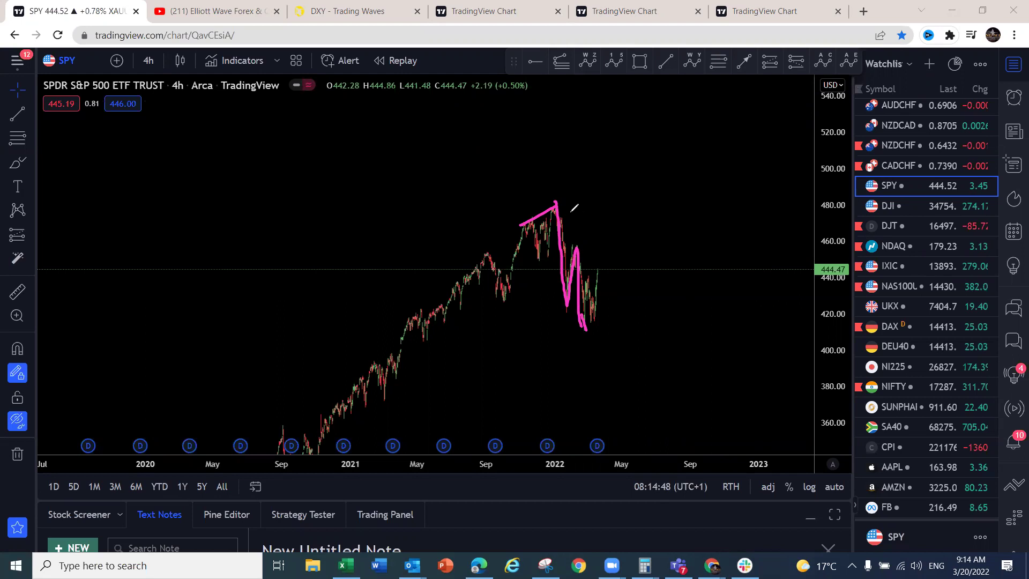
{"action": "mouse_move", "coordinate": [554, 202]}
{"action": "left_mouse_down"}
{"action": "mouse_move", "coordinate": [587, 326]}
{"action": "mouse_move", "coordinate": [618, 236]}
{"action": "mouse_move", "coordinate": [648, 356]}
{"action": "mouse_move", "coordinate": [723, 79]}
{"action": "left_mouse_up"}
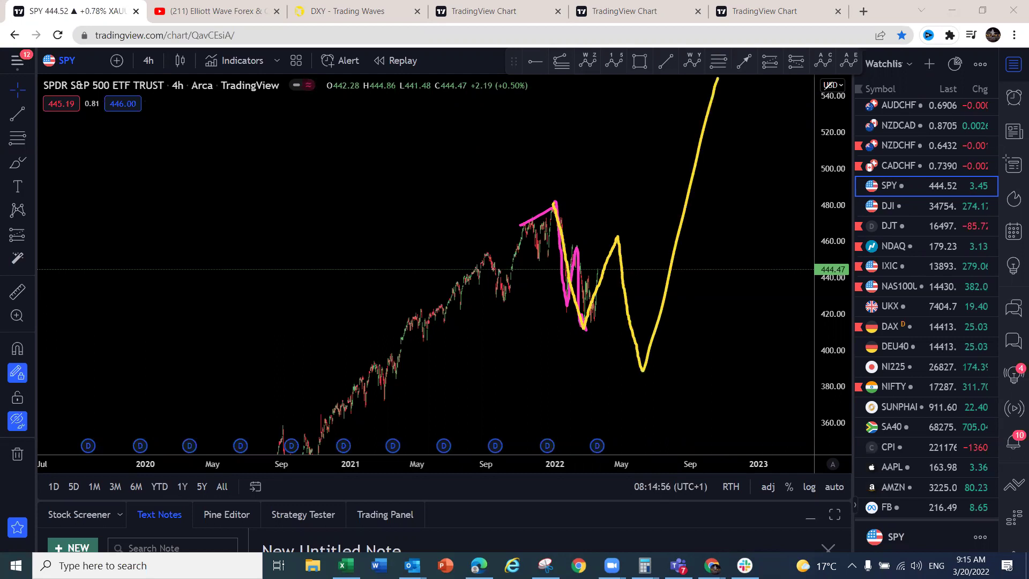
Trace SPY's projected rebound and second decline from about 412 to 389, mark the turning points, and clear the sketch
{"action": "mouse_move", "coordinate": [588, 324]}
{"action": "left_mouse_down"}
{"action": "mouse_move", "coordinate": [615, 239]}
{"action": "mouse_move", "coordinate": [619, 296]}
{"action": "mouse_move", "coordinate": [632, 279]}
{"action": "mouse_move", "coordinate": [644, 369]}
{"action": "left_mouse_up"}
{"action": "mouse_move", "coordinate": [574, 332]}
{"action": "left_mouse_down"}
{"action": "mouse_move", "coordinate": [575, 349]}
{"action": "mouse_move", "coordinate": [589, 330]}
{"action": "left_mouse_up"}
{"action": "left_click_drag", "start_coordinate": [616, 194], "coordinate": [617, 226]}
{"action": "left_click_drag", "start_coordinate": [638, 385], "coordinate": [630, 403]}
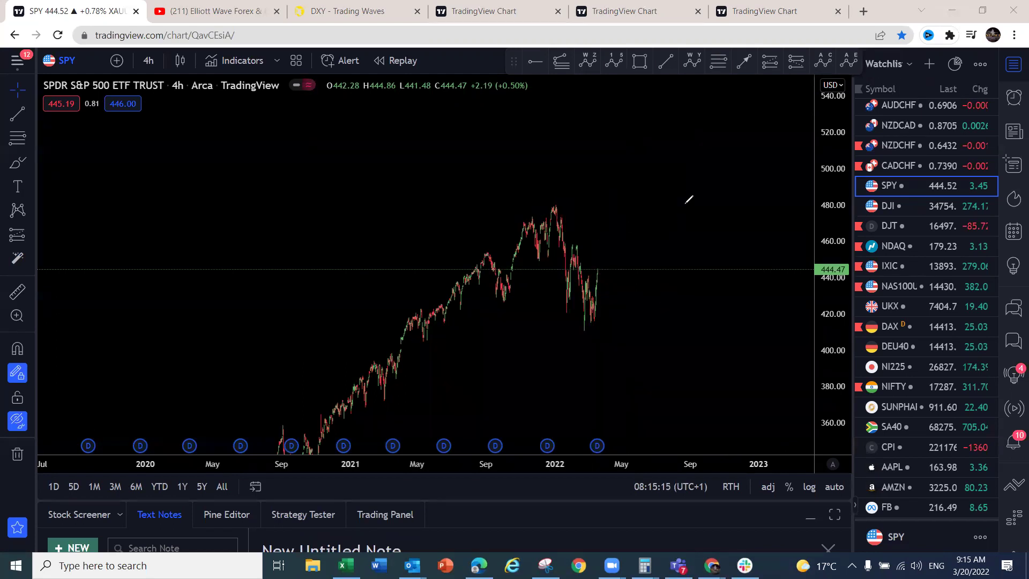
Show the 4-hour DJI chart and sketch magenta subwaves over a yellow zigzag that rebounds to about 35,300 and falls to about 30,900
{"action": "left_click", "coordinate": [906, 206]}
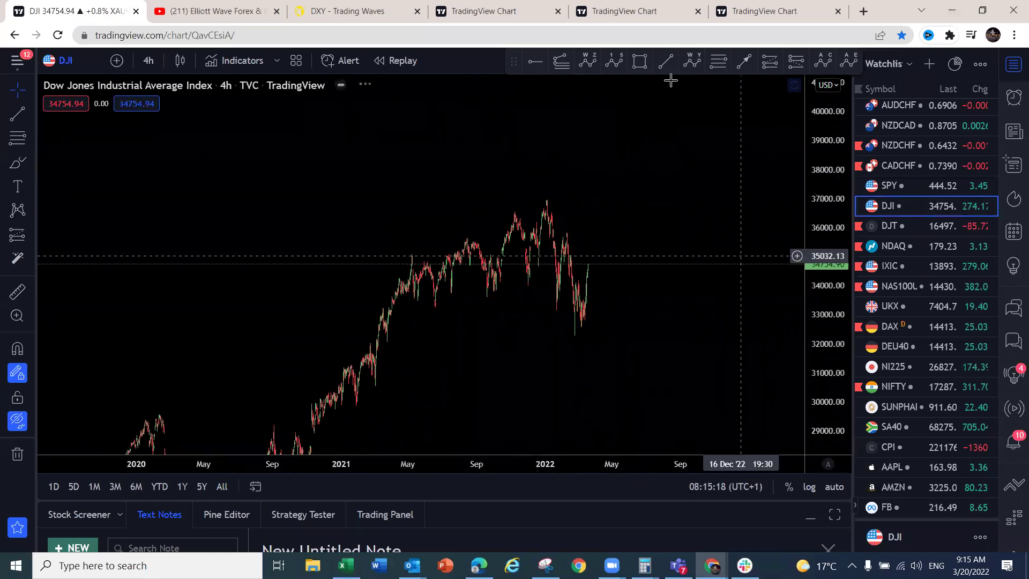
{"action": "mouse_move", "coordinate": [514, 215]}
{"action": "left_mouse_down"}
{"action": "mouse_move", "coordinate": [552, 297]}
{"action": "mouse_move", "coordinate": [567, 231]}
{"action": "mouse_move", "coordinate": [575, 333]}
{"action": "left_mouse_up"}
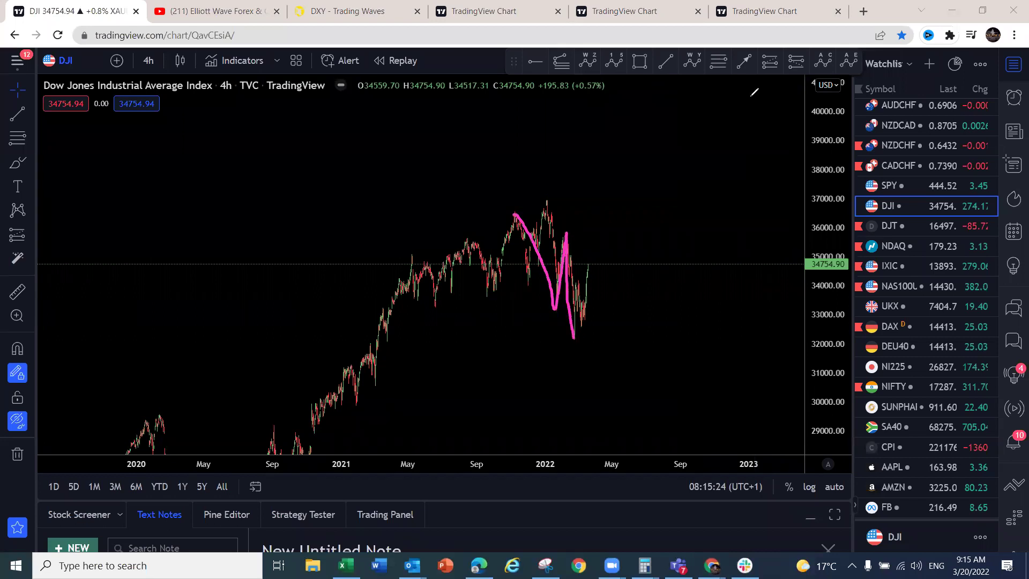
{"action": "left_click_drag", "start_coordinate": [514, 214], "coordinate": [569, 337]}
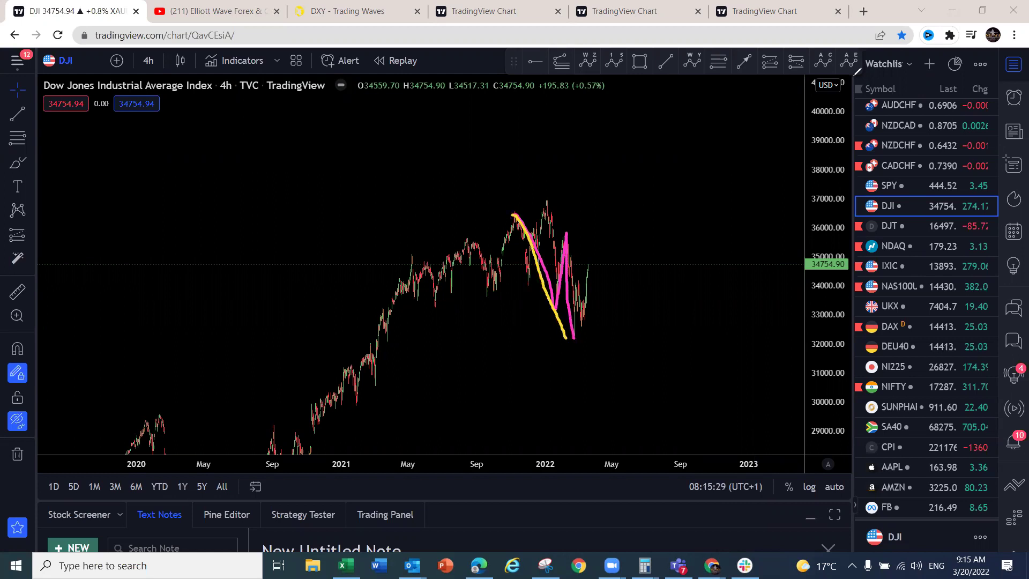
{"action": "key", "text": "ctrl+z"}
{"action": "mouse_move", "coordinate": [574, 337]}
{"action": "left_mouse_down"}
{"action": "mouse_move", "coordinate": [604, 252]}
{"action": "mouse_move", "coordinate": [634, 377]}
{"action": "left_mouse_up"}
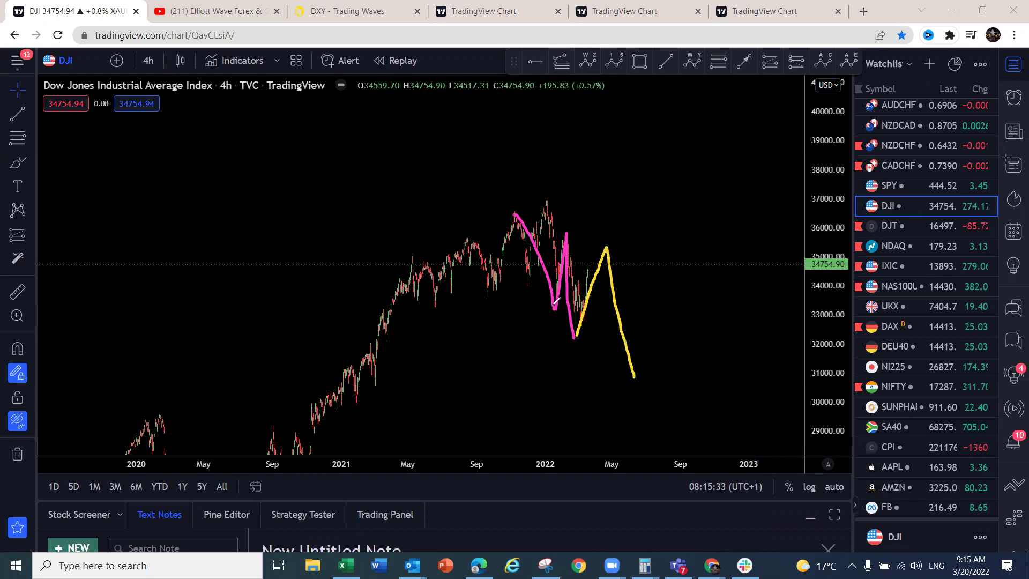
{"action": "left_click_drag", "start_coordinate": [515, 214], "coordinate": [544, 271]}
{"action": "mouse_move", "coordinate": [570, 289]}
{"action": "left_mouse_down"}
{"action": "mouse_move", "coordinate": [576, 346]}
{"action": "mouse_move", "coordinate": [582, 277]}
{"action": "mouse_move", "coordinate": [589, 304]}
{"action": "mouse_move", "coordinate": [607, 245]}
{"action": "mouse_move", "coordinate": [611, 316]}
{"action": "mouse_move", "coordinate": [628, 322]}
{"action": "mouse_move", "coordinate": [634, 374]}
{"action": "left_mouse_up"}
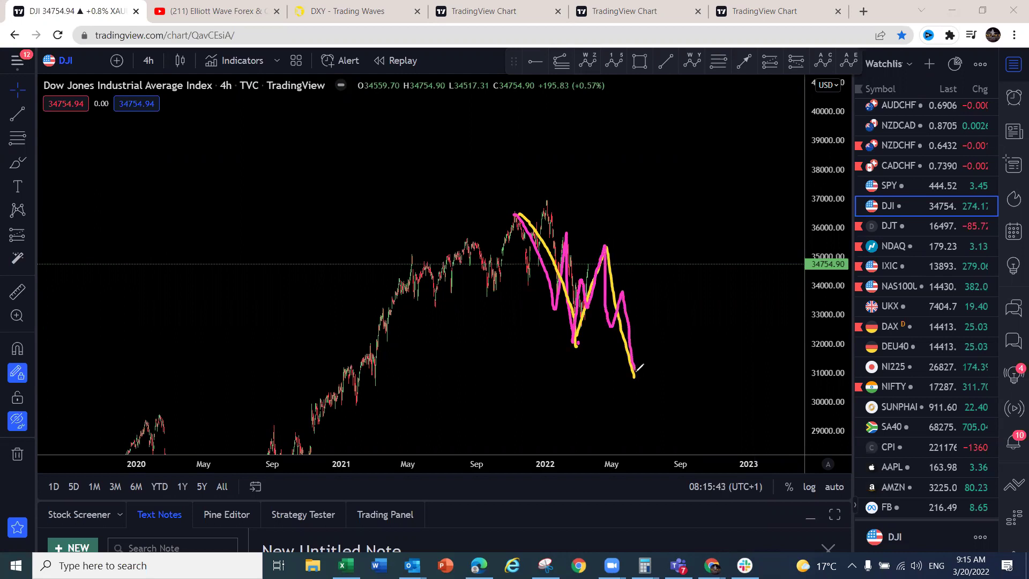
Label the DJI lows w and y, mark the high between them, add a final rise to about 33,800, and clear the sketch
{"action": "left_click_drag", "start_coordinate": [603, 247], "coordinate": [619, 247]}
{"action": "mouse_move", "coordinate": [629, 369]}
{"action": "left_mouse_down"}
{"action": "mouse_move", "coordinate": [638, 376]}
{"action": "mouse_move", "coordinate": [634, 368]}
{"action": "left_mouse_up"}
{"action": "mouse_move", "coordinate": [556, 361]}
{"action": "left_mouse_down"}
{"action": "mouse_move", "coordinate": [569, 367]}
{"action": "mouse_move", "coordinate": [577, 348]}
{"action": "left_mouse_up"}
{"action": "left_click_drag", "start_coordinate": [611, 209], "coordinate": [607, 233]}
{"action": "left_click", "coordinate": [633, 387]}
{"action": "left_click_drag", "start_coordinate": [633, 388], "coordinate": [640, 399]}
{"action": "mouse_move", "coordinate": [647, 386]}
{"action": "left_mouse_down"}
{"action": "mouse_move", "coordinate": [638, 410]}
{"action": "mouse_move", "coordinate": [649, 292]}
{"action": "left_mouse_up"}
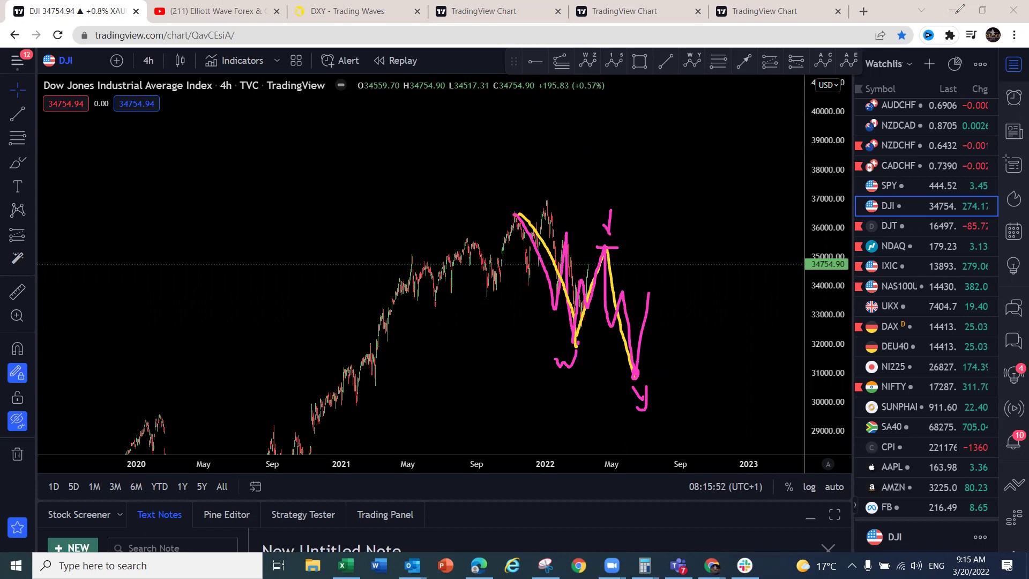
{"action": "key", "text": "Escape"}
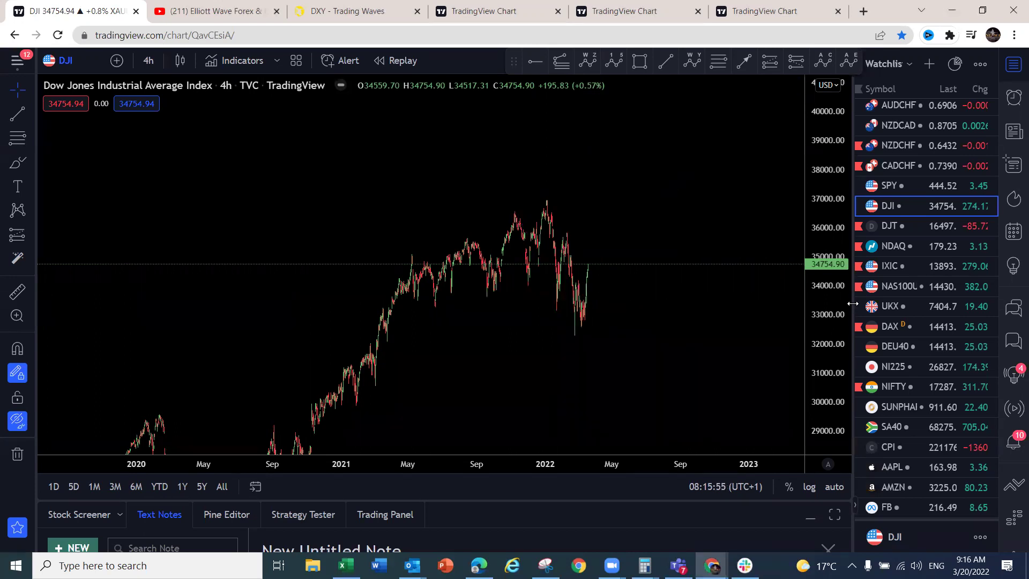
Show the 4-hour NDAQ chart and sketch a magenta decline, a rise to about 195, and a drop to about 135 ending in a rebound
{"action": "left_click", "coordinate": [891, 245]}
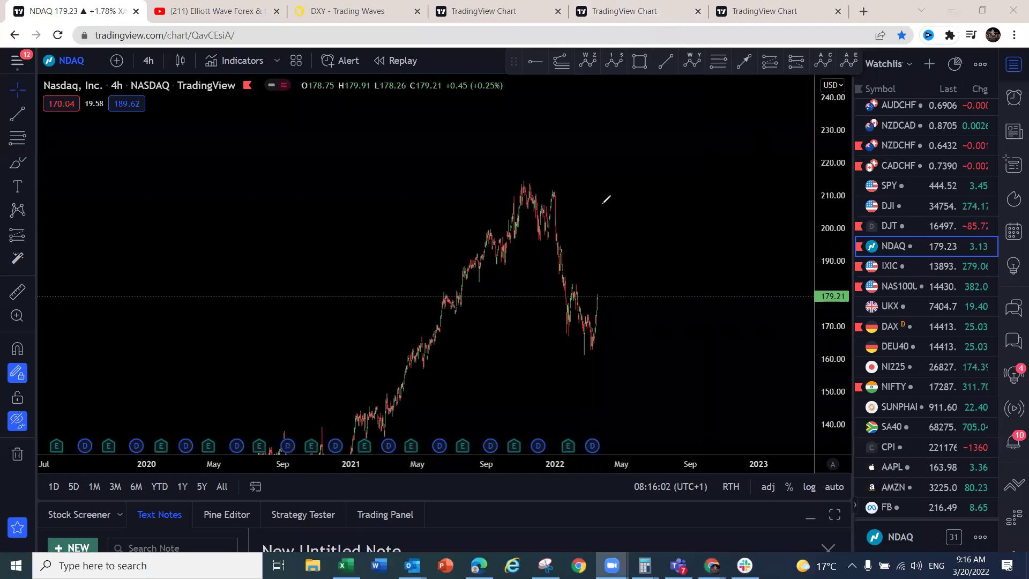
{"action": "mouse_move", "coordinate": [526, 178]}
{"action": "left_mouse_down"}
{"action": "mouse_move", "coordinate": [534, 220]}
{"action": "mouse_move", "coordinate": [558, 252]}
{"action": "mouse_move", "coordinate": [562, 308]}
{"action": "mouse_move", "coordinate": [590, 346]}
{"action": "mouse_move", "coordinate": [606, 296]}
{"action": "mouse_move", "coordinate": [625, 294]}
{"action": "mouse_move", "coordinate": [639, 241]}
{"action": "left_mouse_up"}
{"action": "mouse_move", "coordinate": [643, 300]}
{"action": "left_mouse_down"}
{"action": "mouse_move", "coordinate": [667, 314]}
{"action": "mouse_move", "coordinate": [679, 378]}
{"action": "mouse_move", "coordinate": [690, 357]}
{"action": "mouse_move", "coordinate": [702, 441]}
{"action": "mouse_move", "coordinate": [718, 342]}
{"action": "left_mouse_up"}
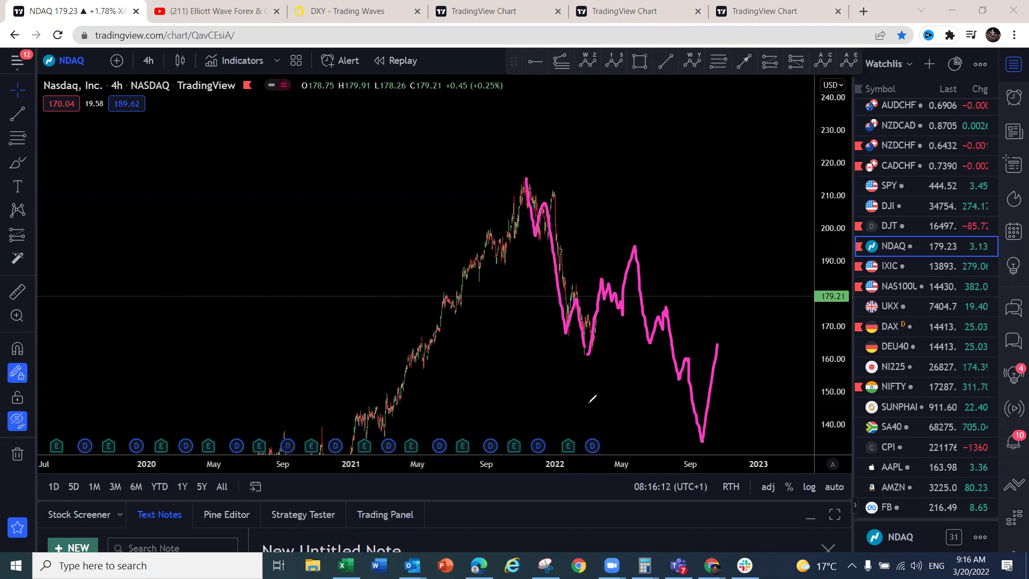
Label the NDAQ turning points a, b and c, mark the pause within the middle rise, and clear the sketch
{"action": "left_click_drag", "start_coordinate": [585, 368], "coordinate": [602, 382]}
{"action": "left_click_drag", "start_coordinate": [630, 192], "coordinate": [633, 232]}
{"action": "left_click_drag", "start_coordinate": [700, 447], "coordinate": [719, 460]}
{"action": "left_click_drag", "start_coordinate": [596, 273], "coordinate": [626, 314]}
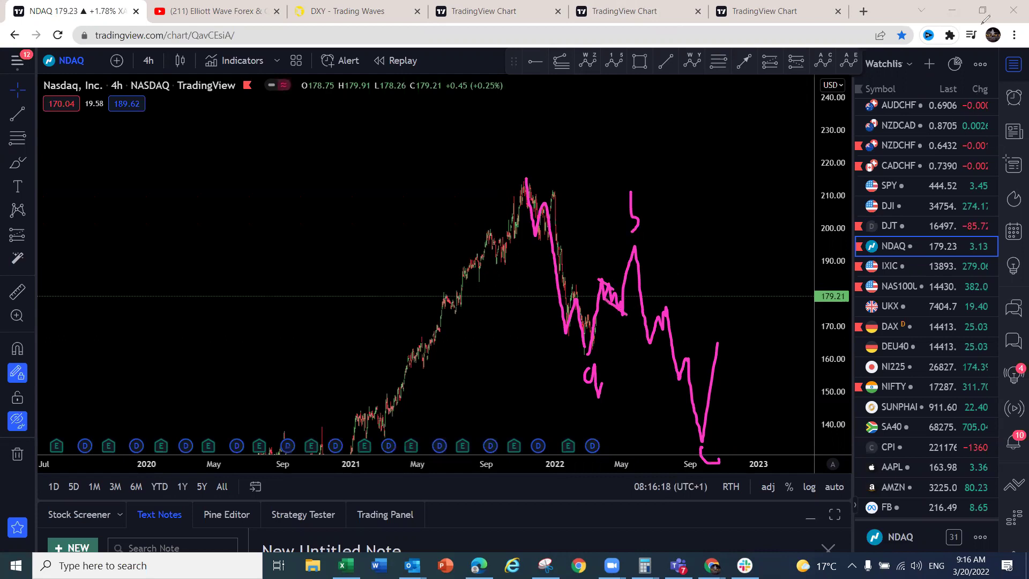
{"action": "key", "text": "Escape"}
Show the 4-hour UKX chart, sketch a magenta decline to about 6,800 and rise to about 7,800 with converging late-2021 trendlines, and clear it
{"action": "left_click", "coordinate": [892, 310]}
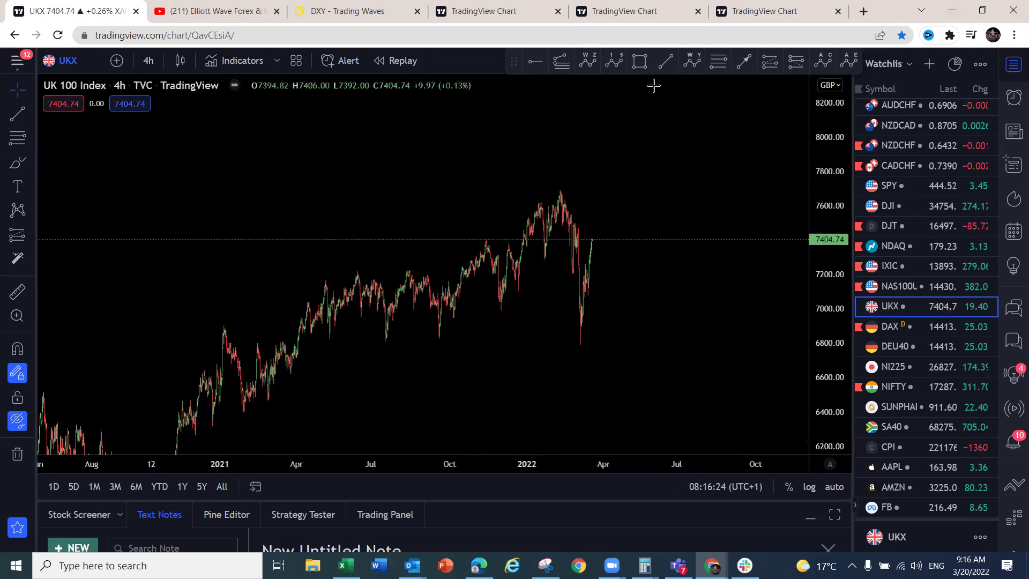
{"action": "mouse_move", "coordinate": [571, 275]}
{"action": "left_mouse_down"}
{"action": "mouse_move", "coordinate": [580, 230]}
{"action": "mouse_move", "coordinate": [582, 316]}
{"action": "mouse_move", "coordinate": [596, 241]}
{"action": "mouse_move", "coordinate": [606, 247]}
{"action": "mouse_move", "coordinate": [638, 168]}
{"action": "left_mouse_up"}
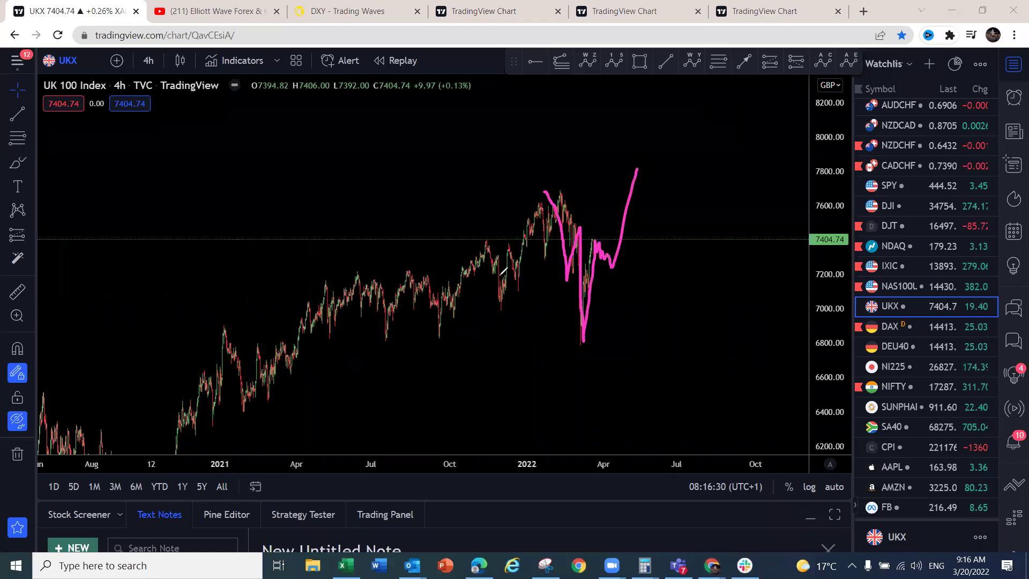
{"action": "left_click_drag", "start_coordinate": [401, 272], "coordinate": [537, 209]}
{"action": "left_click_drag", "start_coordinate": [437, 345], "coordinate": [515, 266]}
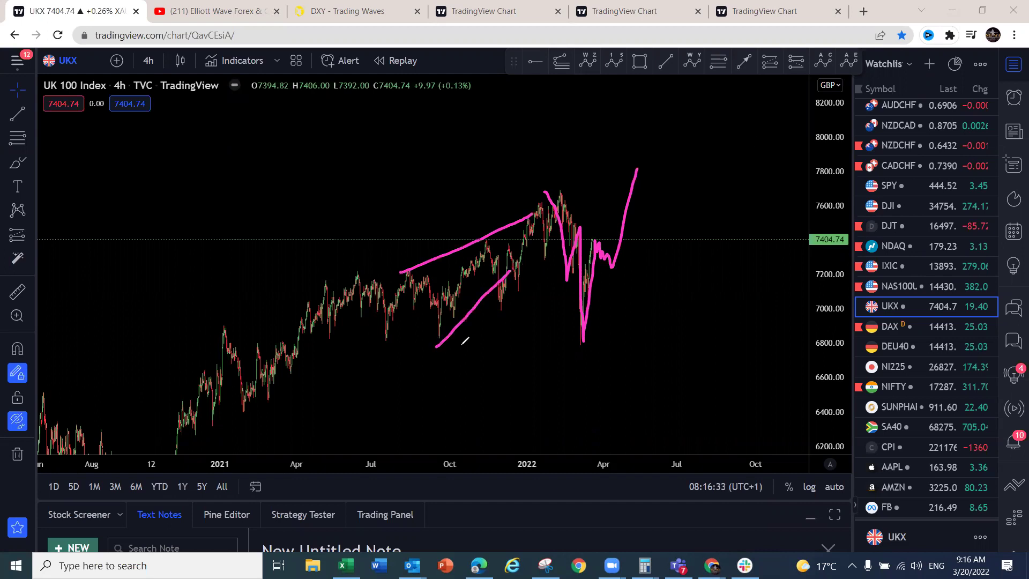
{"action": "key", "text": "ctrl+z"}
{"action": "left_click_drag", "start_coordinate": [476, 332], "coordinate": [550, 254]}
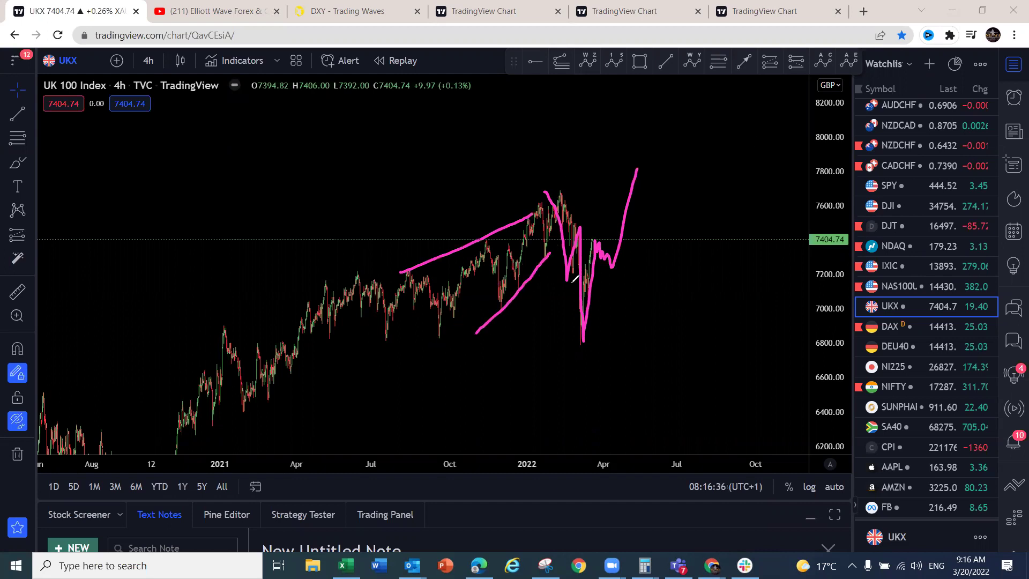
{"action": "left_click_drag", "start_coordinate": [596, 239], "coordinate": [601, 267]}
{"action": "key", "text": "Escape"}
Trace UKX's rise from the March 2020 low and its falling channel in magenta, and the following advance and pullback in yellow
{"action": "scroll", "coordinate": [638, 209], "scroll_direction": "down", "scroll_amount": 2}
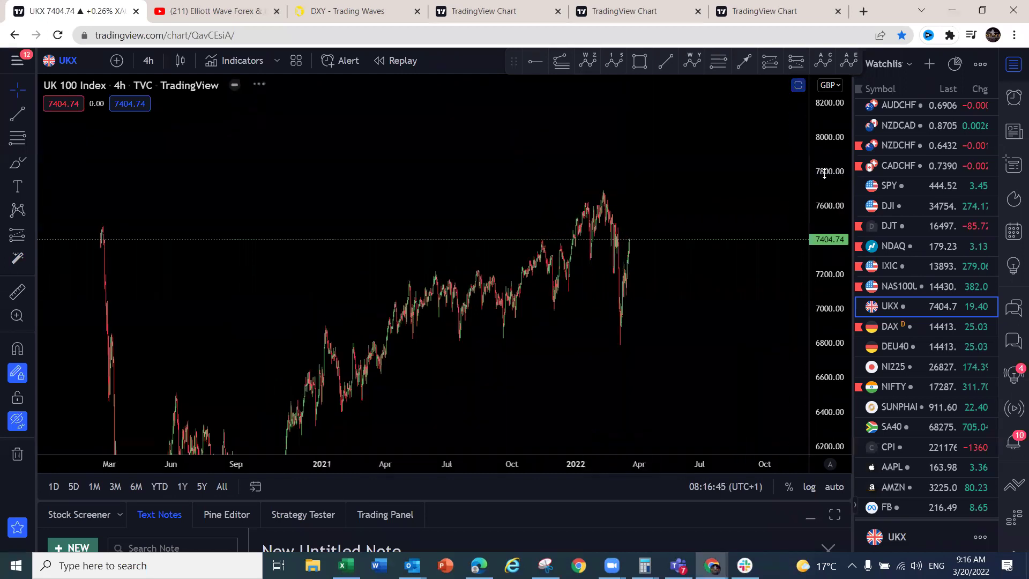
{"action": "left_click_drag", "start_coordinate": [824, 172], "coordinate": [664, 349]}
{"action": "scroll", "coordinate": [728, 202], "scroll_direction": "down", "scroll_amount": 3}
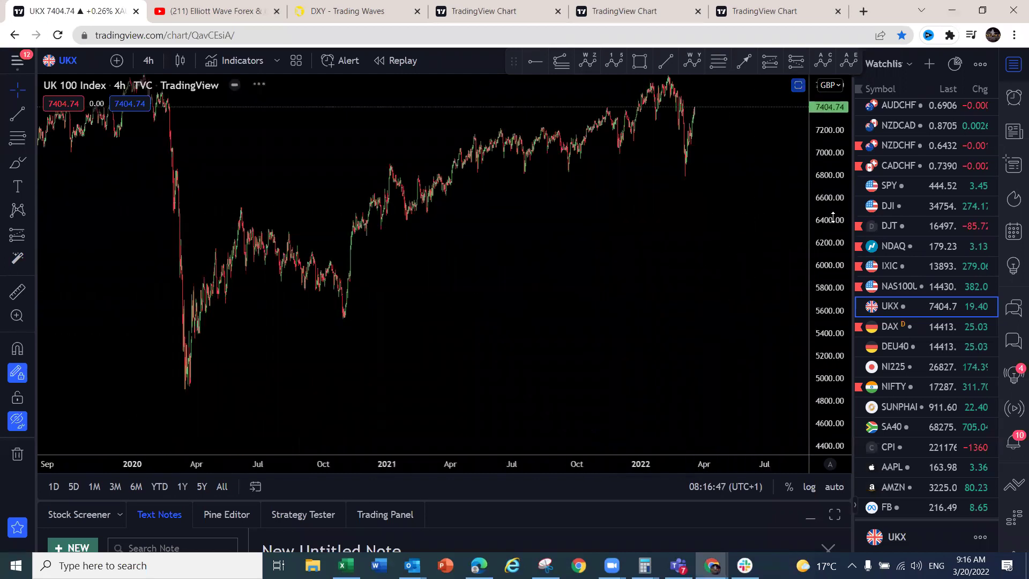
{"action": "left_click_drag", "start_coordinate": [712, 252], "coordinate": [564, 303]}
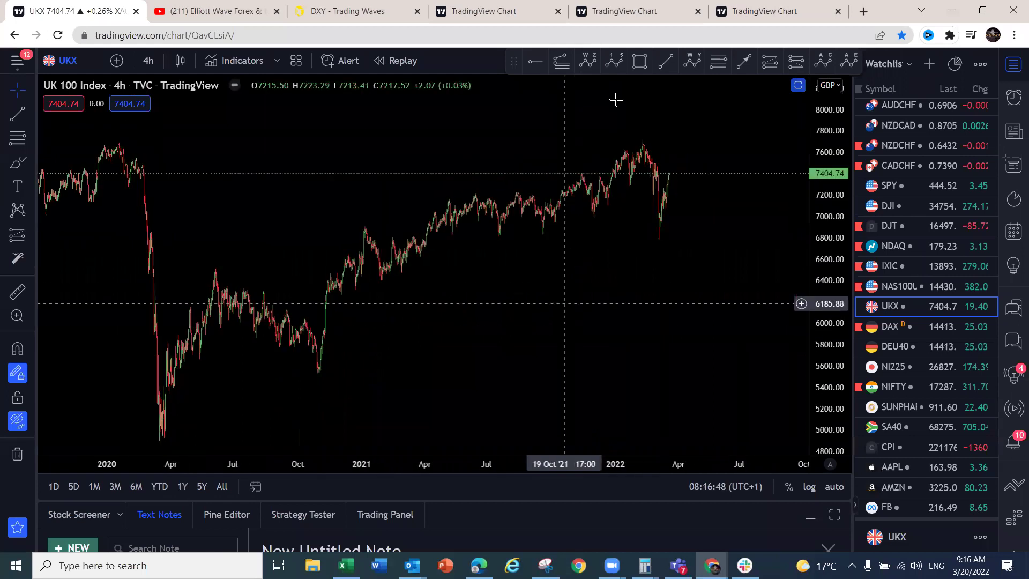
{"action": "mouse_move", "coordinate": [164, 435]}
{"action": "left_mouse_down"}
{"action": "mouse_move", "coordinate": [225, 268]}
{"action": "mouse_move", "coordinate": [317, 312]}
{"action": "left_mouse_up"}
{"action": "left_click_drag", "start_coordinate": [228, 337], "coordinate": [283, 358]}
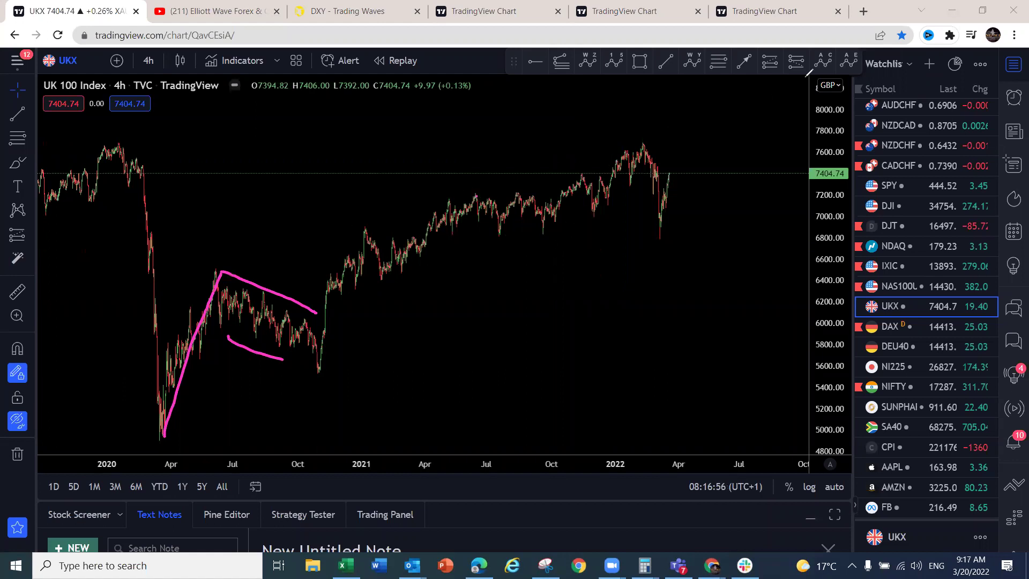
{"action": "left_click_drag", "start_coordinate": [320, 369], "coordinate": [368, 230]}
{"action": "mouse_move", "coordinate": [384, 270]}
{"action": "left_mouse_down"}
{"action": "mouse_move", "coordinate": [390, 279]}
{"action": "mouse_move", "coordinate": [429, 236]}
{"action": "mouse_move", "coordinate": [500, 193]}
{"action": "mouse_move", "coordinate": [535, 196]}
{"action": "left_mouse_up"}
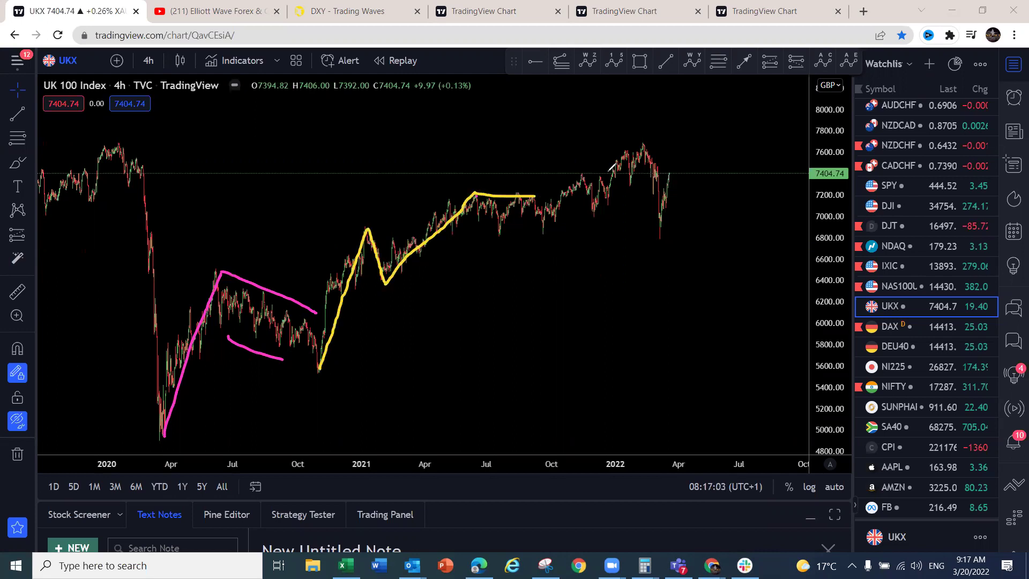
{"action": "key", "text": "ctrl+z"}
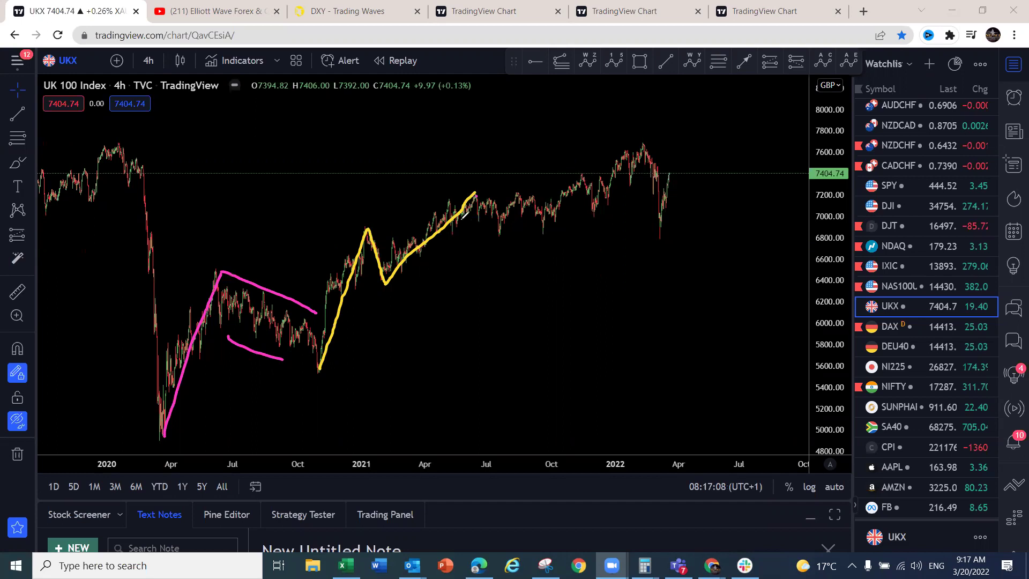
{"action": "key", "text": "ctrl+z"}
{"action": "mouse_move", "coordinate": [390, 284]}
{"action": "left_mouse_down"}
{"action": "mouse_move", "coordinate": [523, 193]}
{"action": "mouse_move", "coordinate": [544, 227]}
{"action": "mouse_move", "coordinate": [576, 178]}
{"action": "mouse_move", "coordinate": [585, 214]}
{"action": "left_mouse_up"}
{"action": "left_click", "coordinate": [540, 231]}
{"action": "left_click_drag", "start_coordinate": [367, 227], "coordinate": [563, 221]}
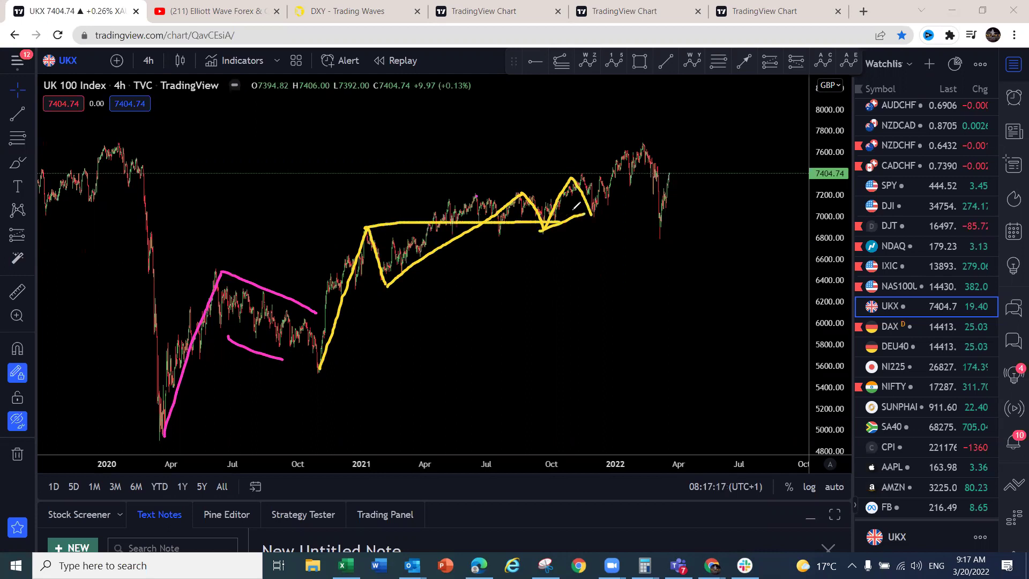
{"action": "key", "text": "ctrl+z"}
{"action": "key", "text": "ctrl+z"}
{"action": "key", "text": "ctrl+z"}
{"action": "key", "text": "ctrl+z"}
{"action": "key", "text": "ctrl+z"}
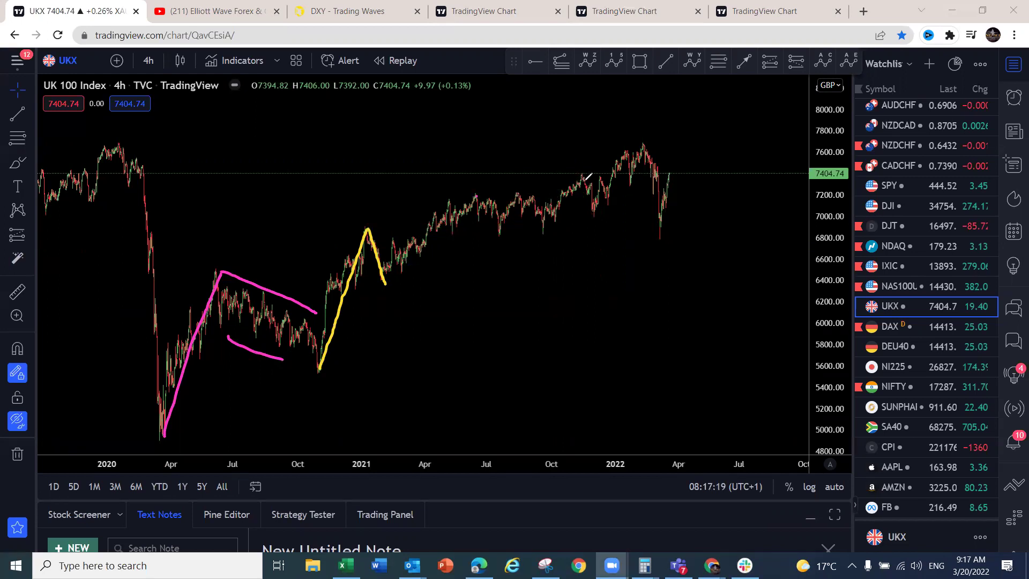
{"action": "left_click_drag", "start_coordinate": [575, 171], "coordinate": [598, 211]}
{"action": "mouse_move", "coordinate": [385, 281]}
{"action": "left_mouse_down"}
{"action": "mouse_move", "coordinate": [527, 183]}
{"action": "mouse_move", "coordinate": [570, 170]}
{"action": "left_mouse_up"}
{"action": "left_click_drag", "start_coordinate": [599, 211], "coordinate": [642, 152]}
{"action": "left_click_drag", "start_coordinate": [597, 178], "coordinate": [630, 154]}
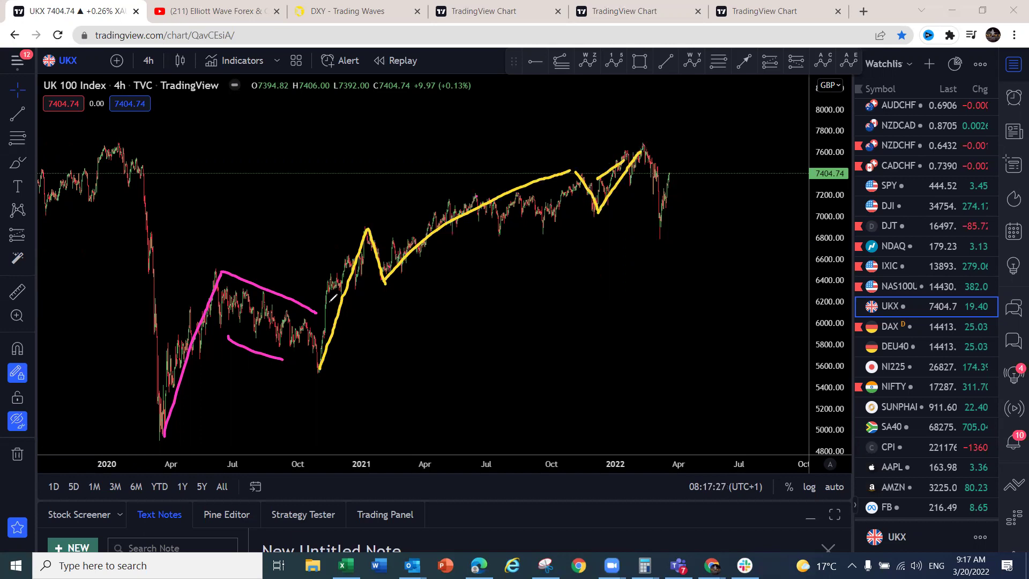
{"action": "key", "text": "ctrl+z"}
{"action": "key", "text": "ctrl+z"}
{"action": "key", "text": "ctrl+z"}
{"action": "key", "text": "ctrl+z"}
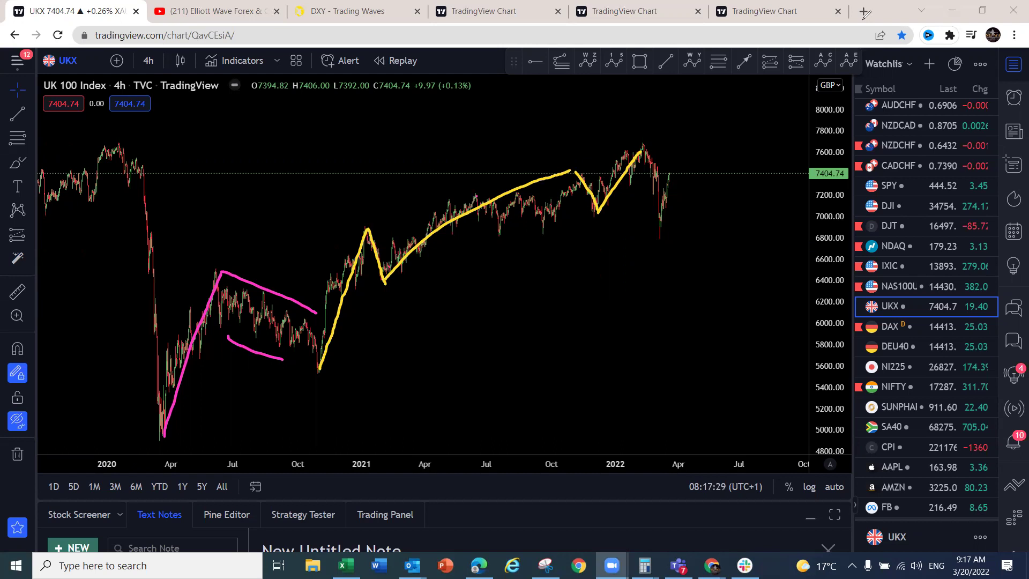
Complete the yellow five-wave UKX advance to the early 2022 high, labelling the waves 1 to 5 and adding guide lines around waves 4 and 5
{"action": "left_click_drag", "start_coordinate": [559, 184], "coordinate": [639, 144]}
{"action": "left_click_drag", "start_coordinate": [593, 221], "coordinate": [652, 157]}
{"action": "left_click_drag", "start_coordinate": [355, 189], "coordinate": [362, 216]}
{"action": "mouse_move", "coordinate": [379, 296]}
{"action": "left_mouse_down"}
{"action": "mouse_move", "coordinate": [379, 312]}
{"action": "mouse_move", "coordinate": [388, 311]}
{"action": "mouse_move", "coordinate": [479, 189]}
{"action": "mouse_move", "coordinate": [506, 213]}
{"action": "mouse_move", "coordinate": [526, 194]}
{"action": "mouse_move", "coordinate": [534, 225]}
{"action": "left_mouse_up"}
{"action": "left_click_drag", "start_coordinate": [496, 186], "coordinate": [523, 186]}
{"action": "left_click_drag", "start_coordinate": [541, 228], "coordinate": [640, 160]}
{"action": "left_click_drag", "start_coordinate": [474, 147], "coordinate": [486, 162]}
{"action": "left_click_drag", "start_coordinate": [539, 241], "coordinate": [555, 256]}
{"action": "mouse_move", "coordinate": [641, 106]}
{"action": "left_mouse_down"}
{"action": "mouse_move", "coordinate": [631, 112]}
{"action": "mouse_move", "coordinate": [651, 125]}
{"action": "left_mouse_up"}
{"action": "left_click_drag", "start_coordinate": [659, 226], "coordinate": [668, 187]}
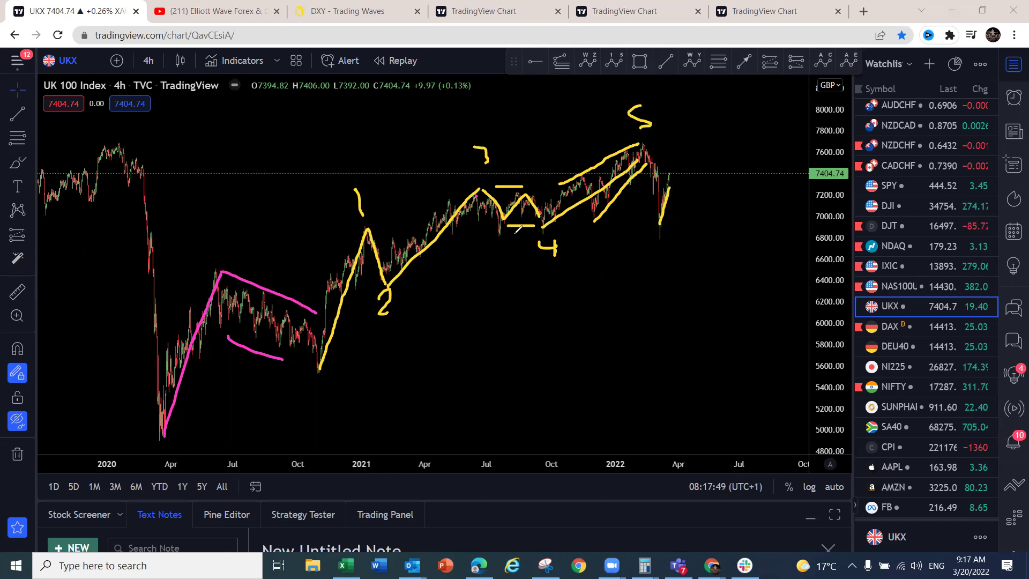
Label the larger UKX waves 1 to 4 in magenta, draw the wave 4 drop and a rise to above 8,200, and clear everything
{"action": "left_click_drag", "start_coordinate": [660, 237], "coordinate": [717, 67]}
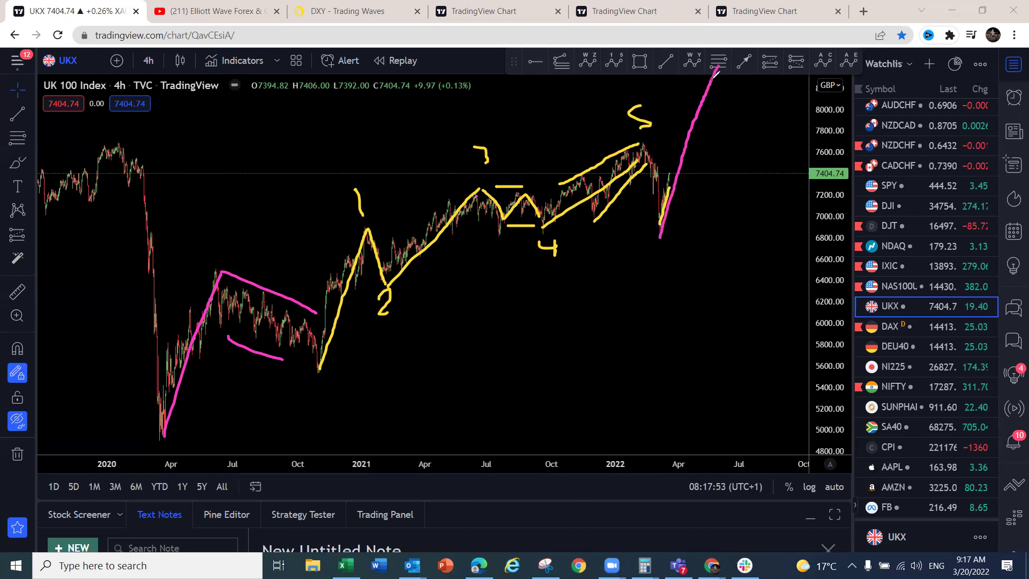
{"action": "left_click_drag", "start_coordinate": [213, 205], "coordinate": [217, 242]}
{"action": "left_click_drag", "start_coordinate": [294, 389], "coordinate": [347, 406]}
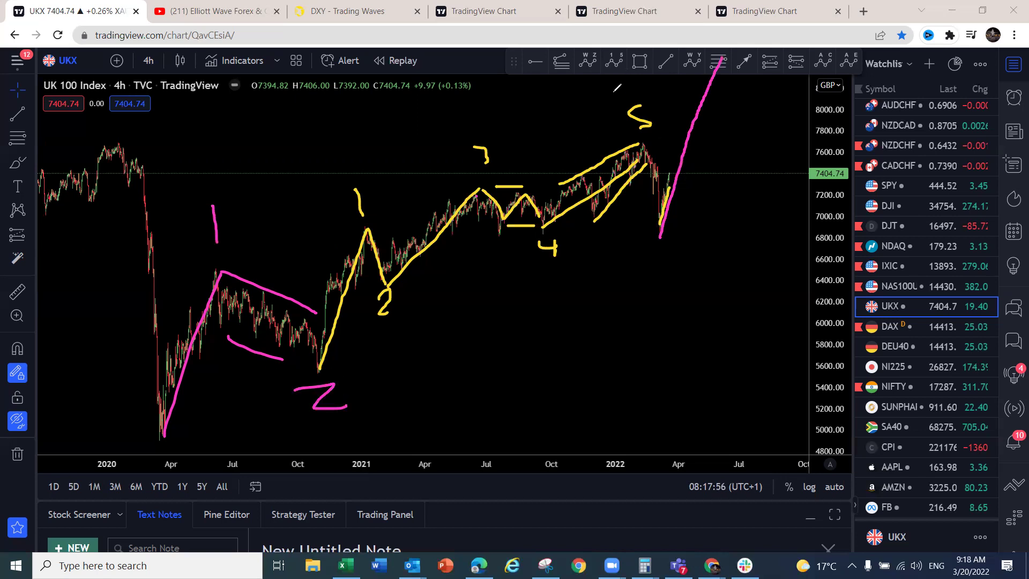
{"action": "mouse_move", "coordinate": [621, 83]}
{"action": "left_mouse_down"}
{"action": "mouse_move", "coordinate": [633, 87]}
{"action": "mouse_move", "coordinate": [625, 102]}
{"action": "left_mouse_up"}
{"action": "mouse_move", "coordinate": [651, 242]}
{"action": "left_mouse_down"}
{"action": "mouse_move", "coordinate": [668, 259]}
{"action": "mouse_move", "coordinate": [661, 278]}
{"action": "left_mouse_up"}
{"action": "left_click_drag", "start_coordinate": [641, 142], "coordinate": [662, 232]}
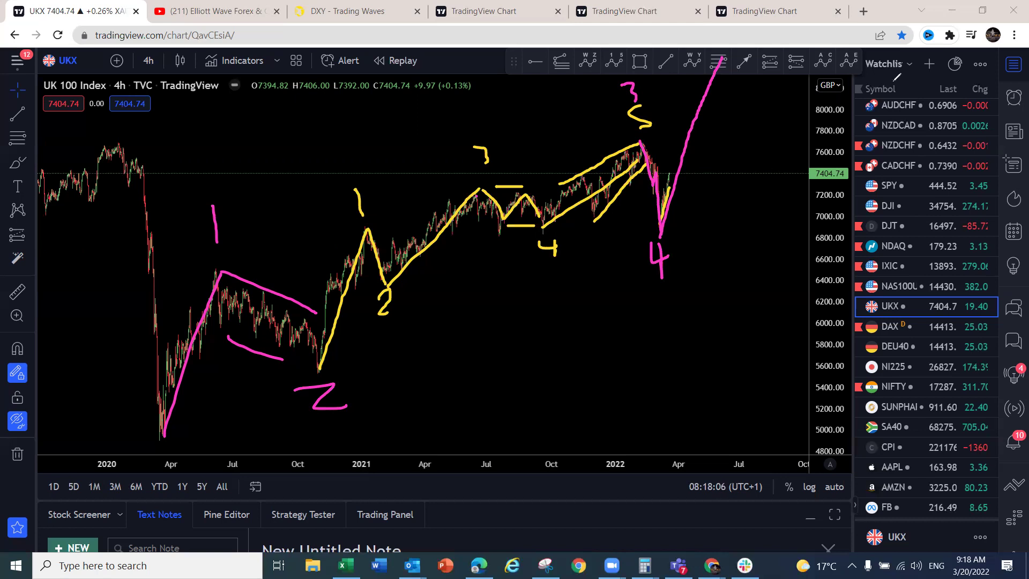
{"action": "key", "text": "Escape"}
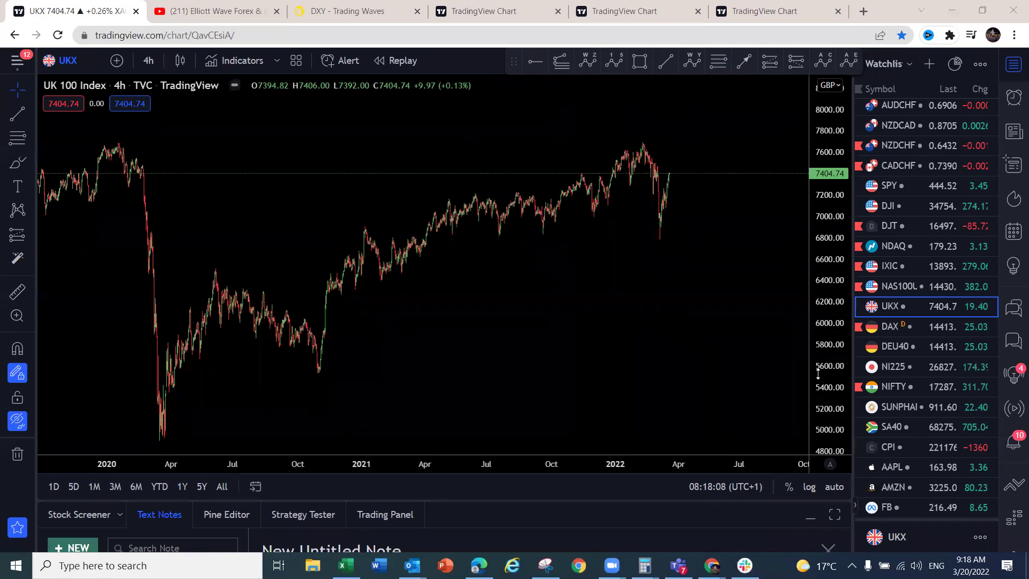
Show the 4-hour DAX chart and sketch in magenta the 2022 decline to about 12,500, a choppy pullback and a rise to about 15,500
{"action": "left_click", "coordinate": [897, 325]}
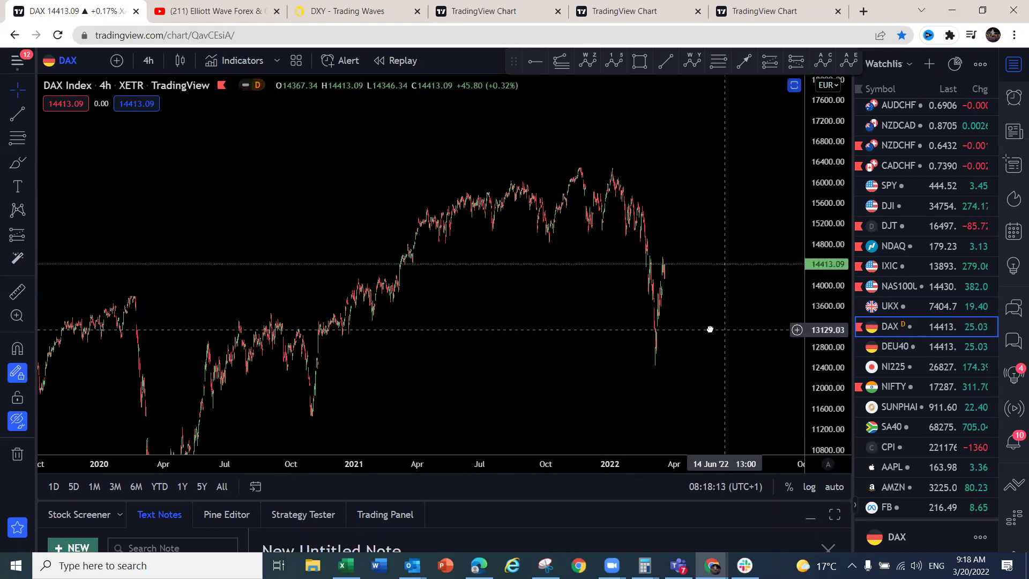
{"action": "left_click_drag", "start_coordinate": [710, 329], "coordinate": [676, 325]}
{"action": "mouse_move", "coordinate": [460, 170]}
{"action": "left_mouse_down"}
{"action": "mouse_move", "coordinate": [518, 220]}
{"action": "mouse_move", "coordinate": [572, 193]}
{"action": "mouse_move", "coordinate": [620, 119]}
{"action": "mouse_move", "coordinate": [626, 126]}
{"action": "left_mouse_up"}
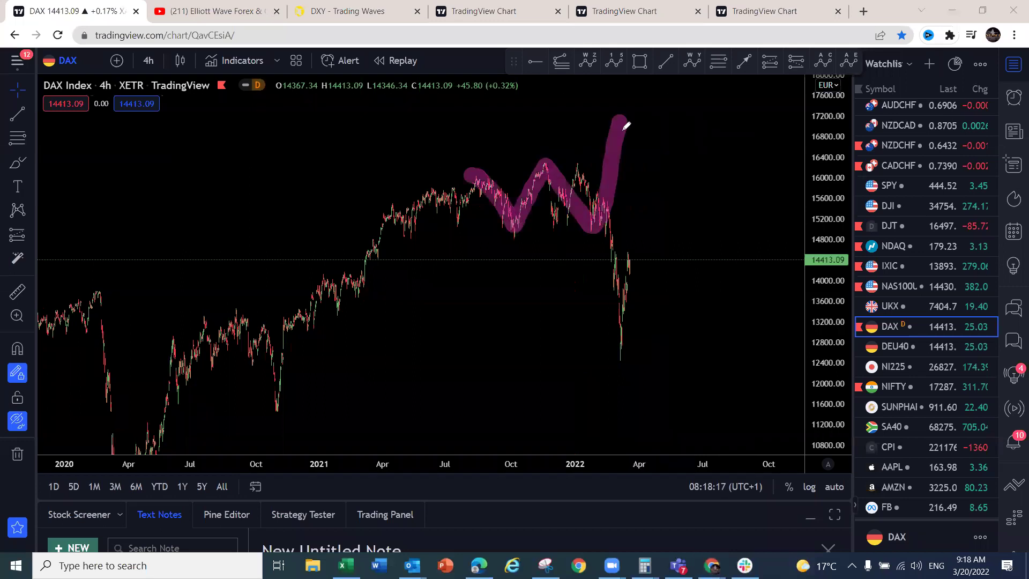
{"action": "key", "text": "ctrl+z"}
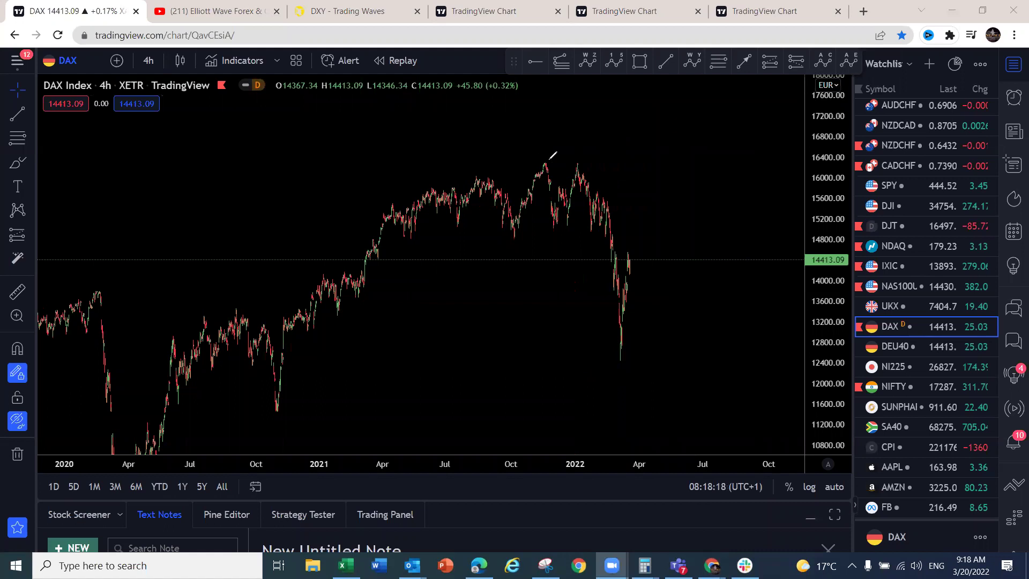
{"action": "mouse_move", "coordinate": [568, 165]}
{"action": "left_mouse_down"}
{"action": "mouse_move", "coordinate": [607, 264]}
{"action": "mouse_move", "coordinate": [616, 358]}
{"action": "left_mouse_up"}
{"action": "mouse_move", "coordinate": [622, 303]}
{"action": "left_mouse_down"}
{"action": "mouse_move", "coordinate": [626, 256]}
{"action": "mouse_move", "coordinate": [641, 280]}
{"action": "mouse_move", "coordinate": [649, 202]}
{"action": "left_mouse_up"}
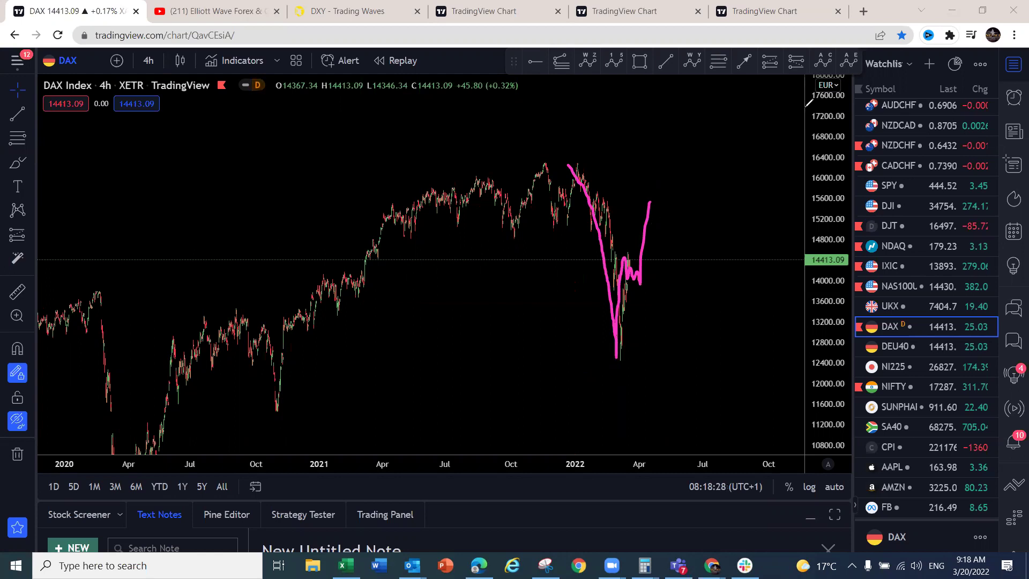
Show the Nikkei 225 chart and trace its 2021 swings in magenta with guide lines, the drop to about 24,900 and a rise to about 31,700
{"action": "left_click", "coordinate": [885, 365]}
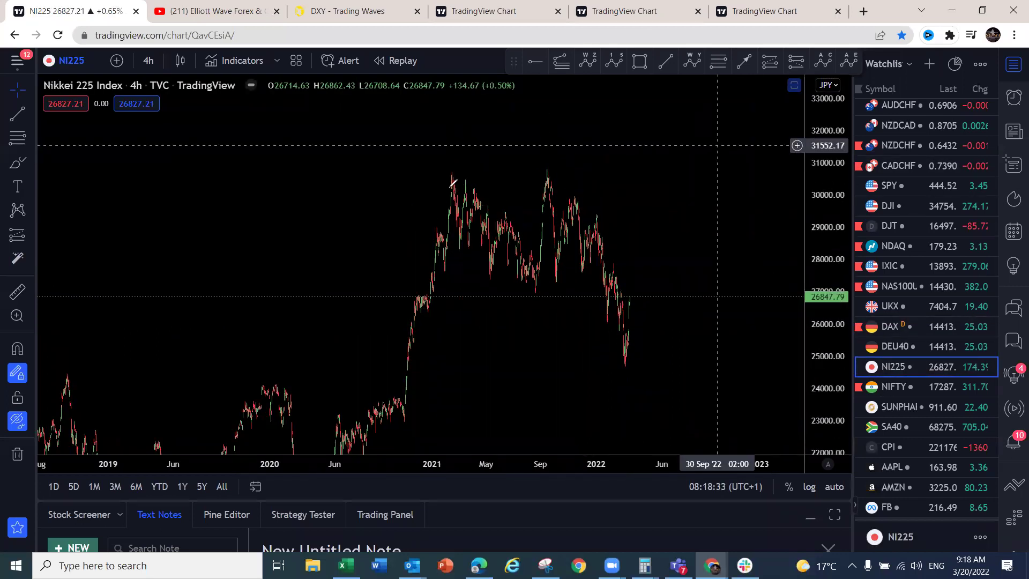
{"action": "mouse_move", "coordinate": [491, 252]}
{"action": "left_mouse_down"}
{"action": "mouse_move", "coordinate": [491, 276]}
{"action": "mouse_move", "coordinate": [527, 268]}
{"action": "mouse_move", "coordinate": [550, 179]}
{"action": "left_mouse_up"}
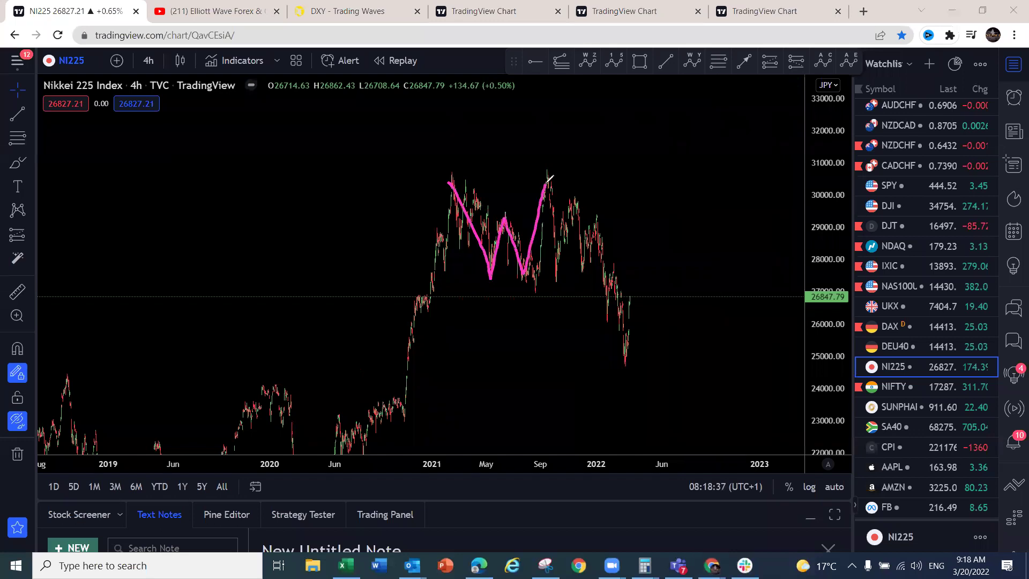
{"action": "left_click_drag", "start_coordinate": [504, 217], "coordinate": [537, 170]}
{"action": "left_click_drag", "start_coordinate": [524, 275], "coordinate": [489, 277]}
{"action": "mouse_move", "coordinate": [539, 180]}
{"action": "left_mouse_down"}
{"action": "mouse_move", "coordinate": [608, 266]}
{"action": "mouse_move", "coordinate": [625, 365]}
{"action": "mouse_move", "coordinate": [636, 280]}
{"action": "mouse_move", "coordinate": [657, 300]}
{"action": "mouse_move", "coordinate": [678, 139]}
{"action": "left_mouse_up"}
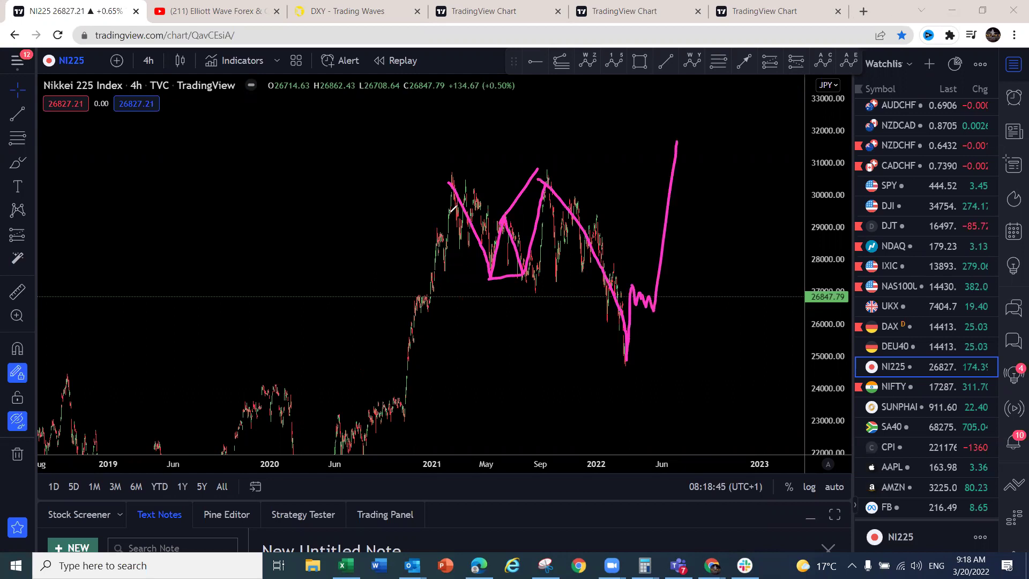
Trace the Nikkei's smaller swings from the early 2021 high in yellow and bound the recent magenta consolidation with two short lines
{"action": "left_click_drag", "start_coordinate": [450, 174], "coordinate": [462, 235]}
{"action": "mouse_move", "coordinate": [496, 271]}
{"action": "left_mouse_down"}
{"action": "mouse_move", "coordinate": [505, 217]}
{"action": "mouse_move", "coordinate": [521, 258]}
{"action": "mouse_move", "coordinate": [549, 178]}
{"action": "mouse_move", "coordinate": [580, 212]}
{"action": "mouse_move", "coordinate": [615, 337]}
{"action": "left_mouse_up"}
{"action": "mouse_move", "coordinate": [634, 286]}
{"action": "left_mouse_down"}
{"action": "mouse_move", "coordinate": [653, 298]}
{"action": "mouse_move", "coordinate": [649, 311]}
{"action": "left_mouse_up"}
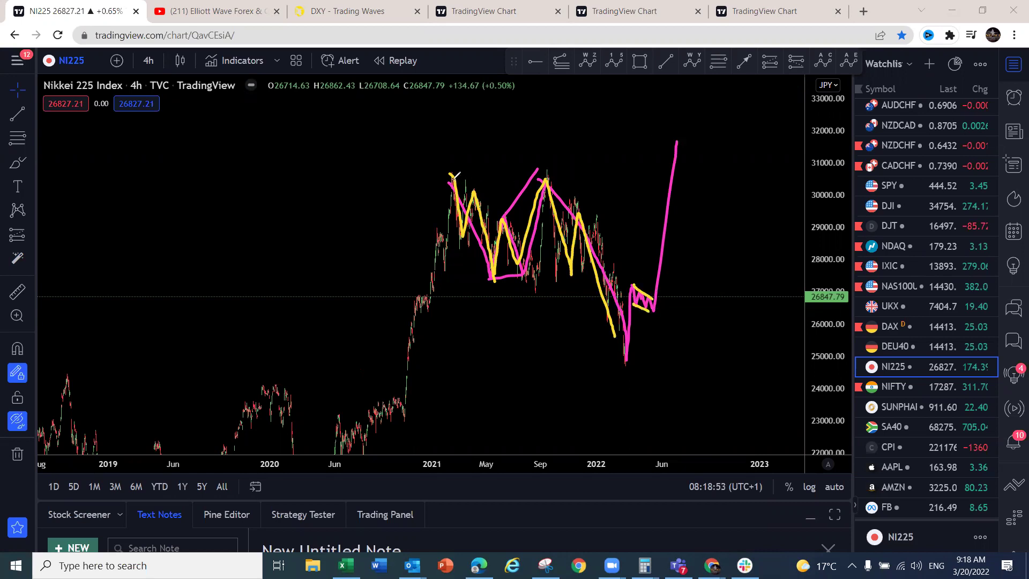
Label the Nikkei correction W-X-Y in yellow at the mid-2021 low, the September 2021 high and the March 2022 low
{"action": "mouse_move", "coordinate": [473, 280]}
{"action": "left_mouse_down"}
{"action": "mouse_move", "coordinate": [476, 305]}
{"action": "mouse_move", "coordinate": [497, 300]}
{"action": "left_mouse_up"}
{"action": "left_click_drag", "start_coordinate": [549, 113], "coordinate": [558, 155]}
{"action": "left_click_drag", "start_coordinate": [646, 362], "coordinate": [634, 399]}
{"action": "left_click_drag", "start_coordinate": [606, 368], "coordinate": [642, 393]}
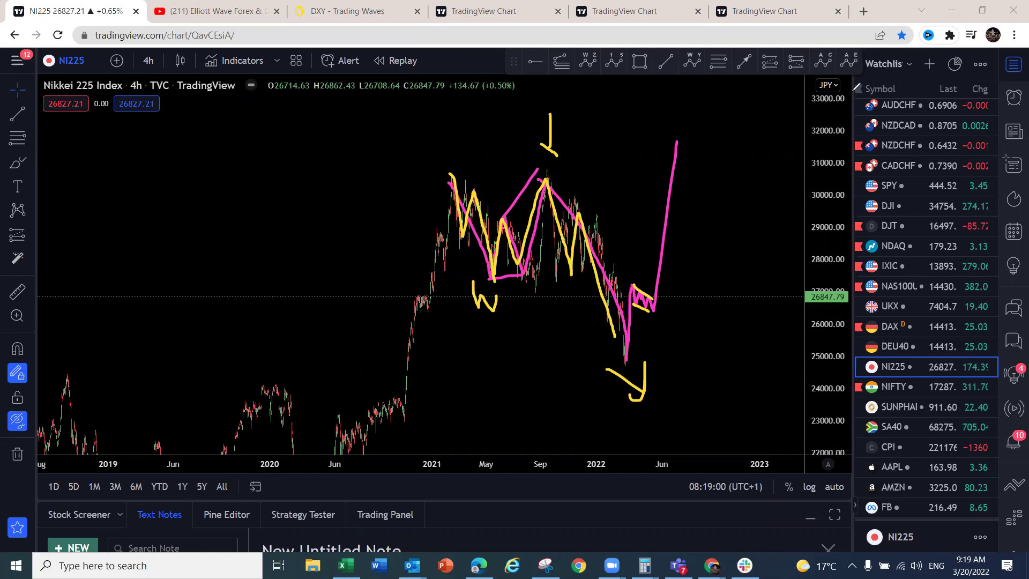
Show the NIFTY chart and sketch in yellow its falling swings to about 15,600 with guide lines, a small flag and a rise to about 18,500
{"action": "left_click", "coordinate": [908, 384]}
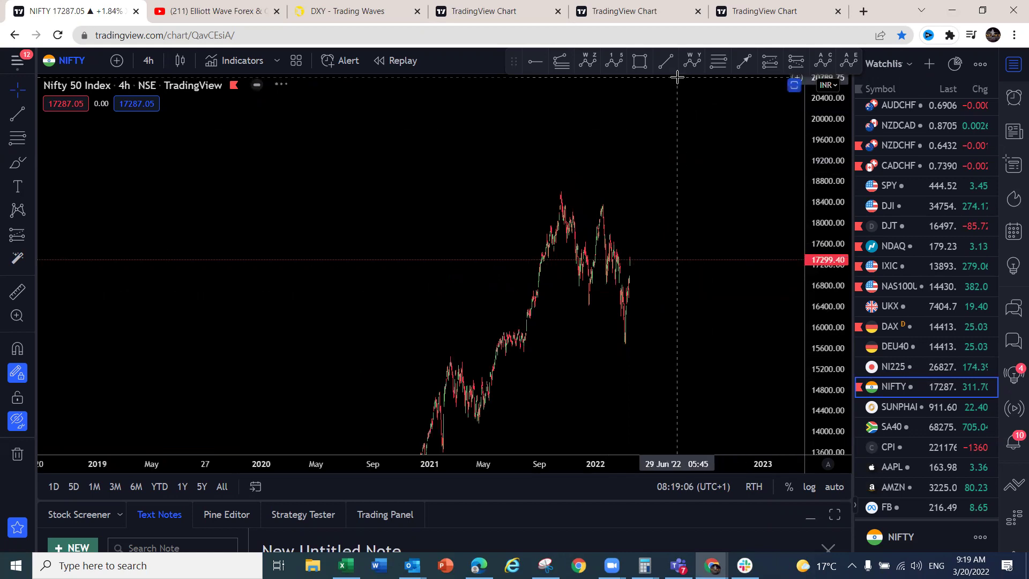
{"action": "left_click_drag", "start_coordinate": [553, 192], "coordinate": [589, 297]}
{"action": "mouse_move", "coordinate": [603, 234]}
{"action": "left_mouse_down"}
{"action": "mouse_move", "coordinate": [605, 212]}
{"action": "mouse_move", "coordinate": [623, 347]}
{"action": "mouse_move", "coordinate": [612, 343]}
{"action": "left_mouse_up"}
{"action": "left_click_drag", "start_coordinate": [546, 187], "coordinate": [590, 202]}
{"action": "mouse_move", "coordinate": [623, 347]}
{"action": "left_mouse_down"}
{"action": "mouse_move", "coordinate": [625, 276]}
{"action": "mouse_move", "coordinate": [645, 281]}
{"action": "mouse_move", "coordinate": [651, 197]}
{"action": "left_mouse_up"}
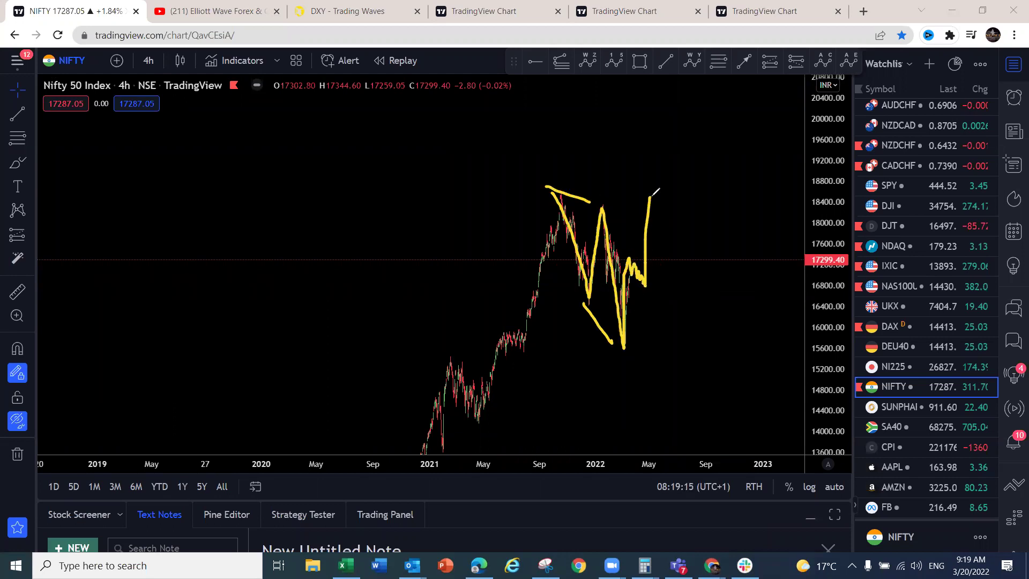
{"action": "left_click_drag", "start_coordinate": [632, 257], "coordinate": [648, 284]}
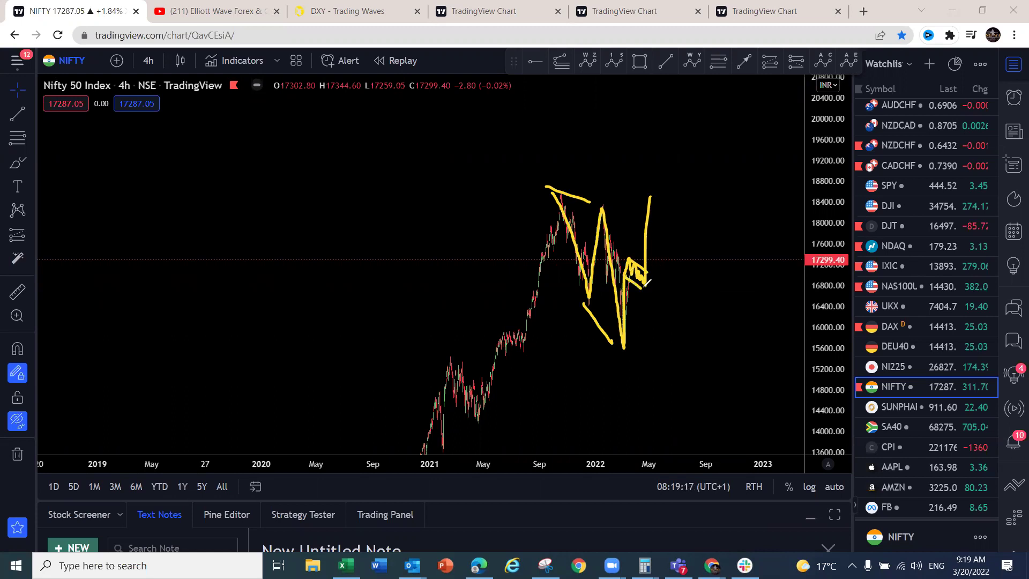